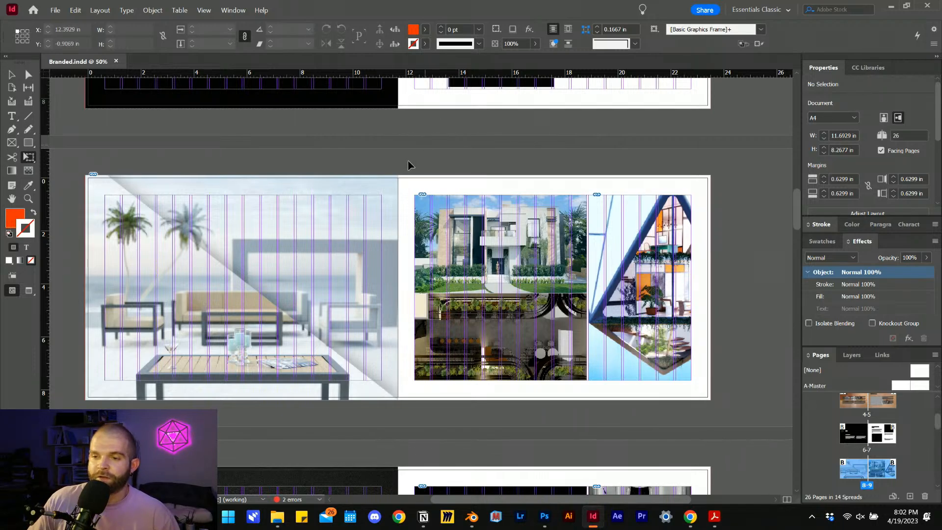
{"action": "scroll", "coordinate": [410, 165], "scroll_direction": "up", "scroll_amount": 4}
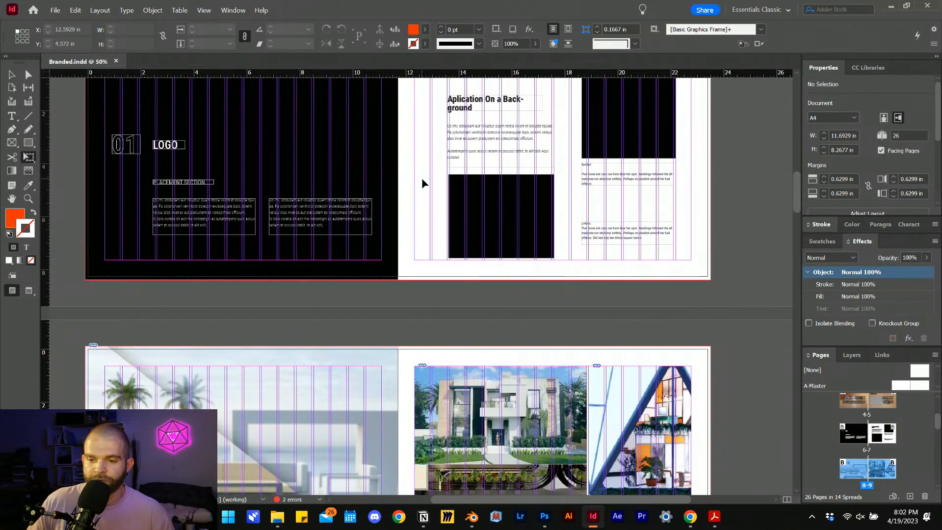
{"action": "left_click_drag", "start_coordinate": [501, 499], "coordinate": [492, 500]}
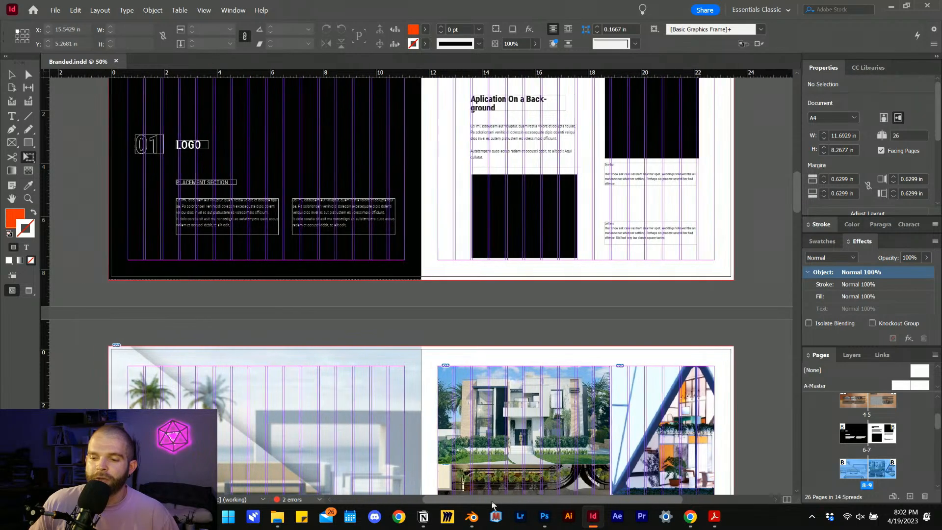
{"action": "scroll", "coordinate": [471, 448], "scroll_direction": "up", "scroll_amount": 6}
{"action": "scroll", "coordinate": [482, 444], "scroll_direction": "down", "scroll_amount": 5}
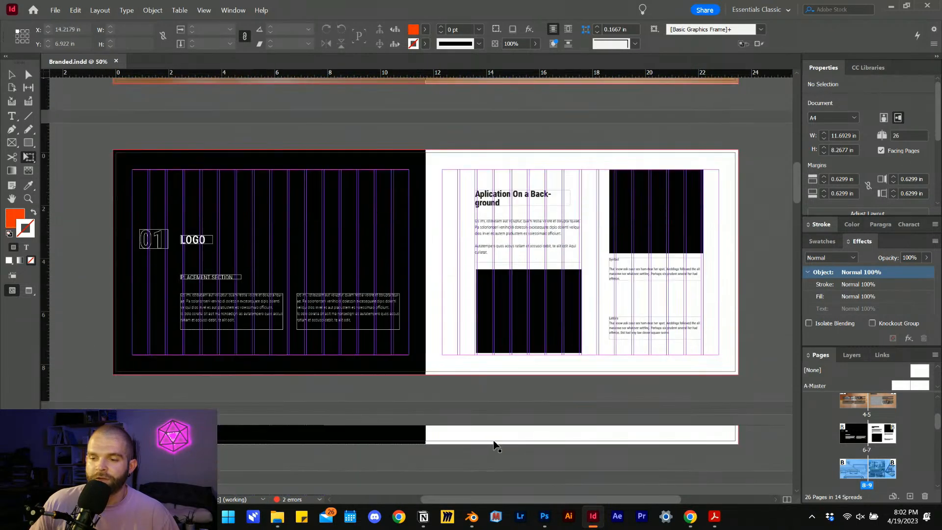
{"action": "scroll", "coordinate": [496, 445], "scroll_direction": "down", "scroll_amount": 5}
{"action": "left_click", "coordinate": [544, 516]}
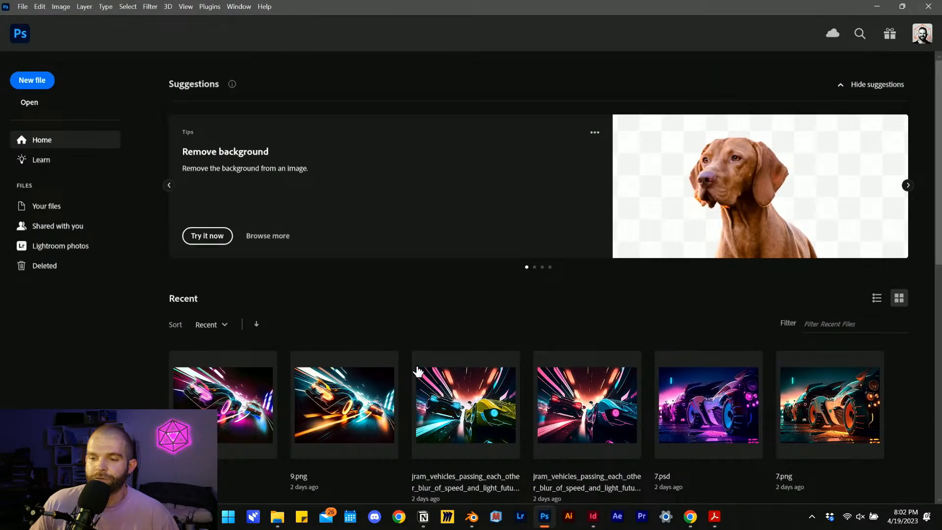
{"action": "scroll", "coordinate": [418, 372], "scroll_direction": "down", "scroll_amount": 2}
{"action": "scroll", "coordinate": [549, 482], "scroll_direction": "up", "scroll_amount": 2}
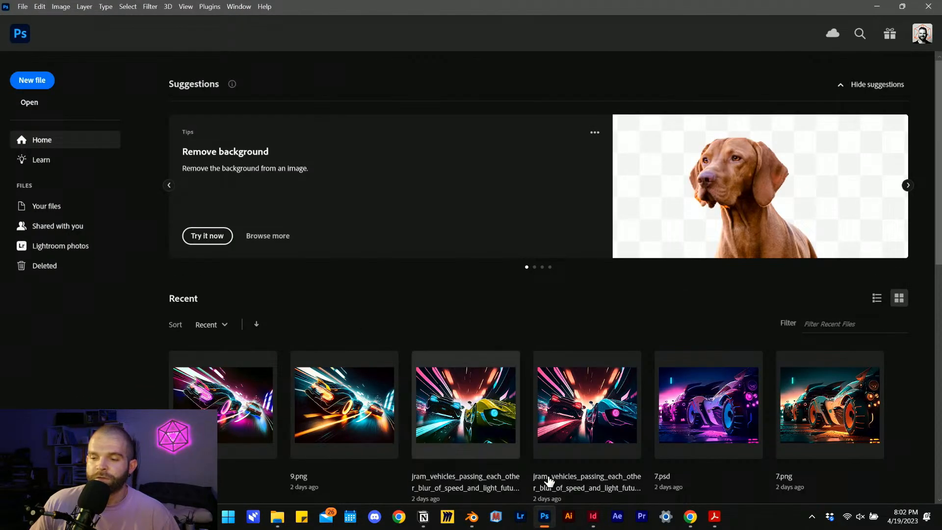
{"action": "key", "text": "alt+Tab"}
{"action": "scroll", "coordinate": [515, 346], "scroll_direction": "up", "scroll_amount": 3}
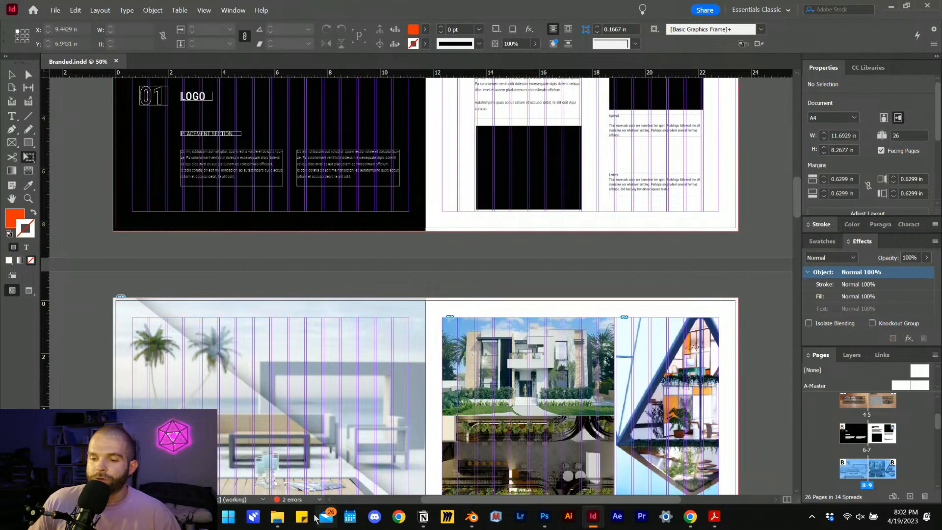
Switch to the Render Scenes folder in File Explorer, maximize it and preview Axo View.png and Axo View Back.png
{"action": "mouse_move", "coordinate": [277, 516]}
{"action": "mouse_move", "coordinate": [301, 472]}
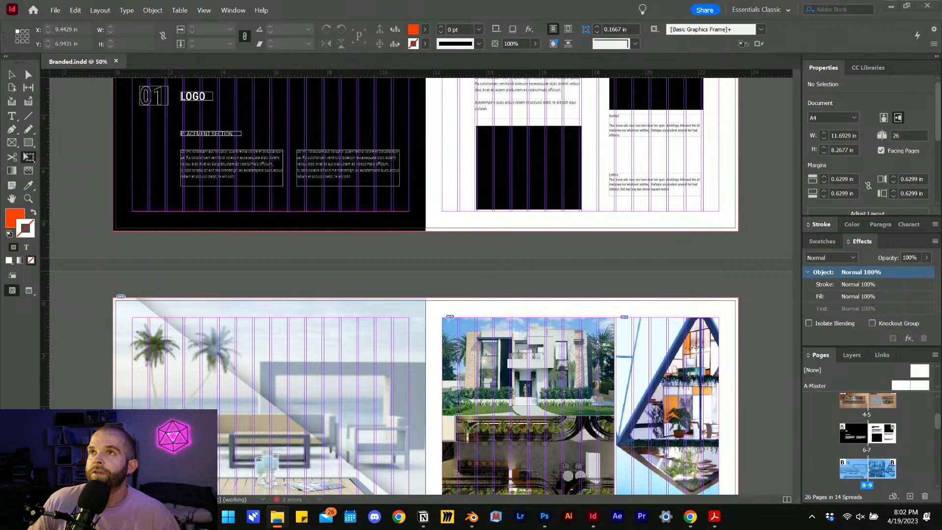
{"action": "left_click_drag", "start_coordinate": [432, 0], "coordinate": [651, 108]}
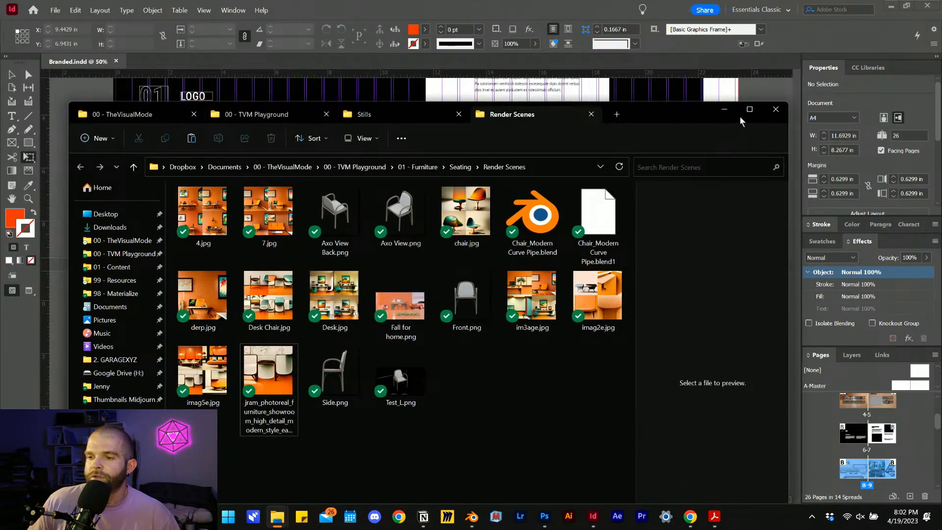
{"action": "left_click", "coordinate": [743, 111]}
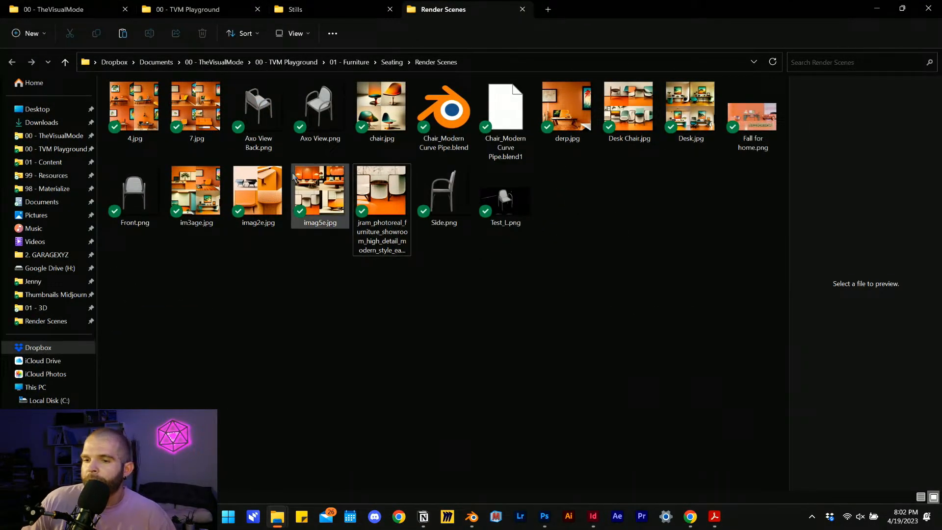
{"action": "left_click", "coordinate": [249, 108]}
{"action": "left_click", "coordinate": [316, 108]}
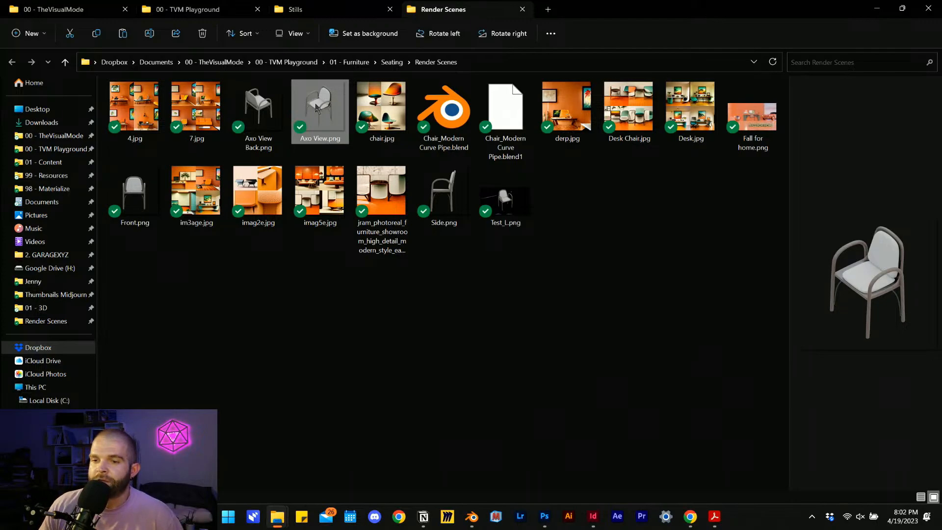
{"action": "left_click", "coordinate": [268, 103]}
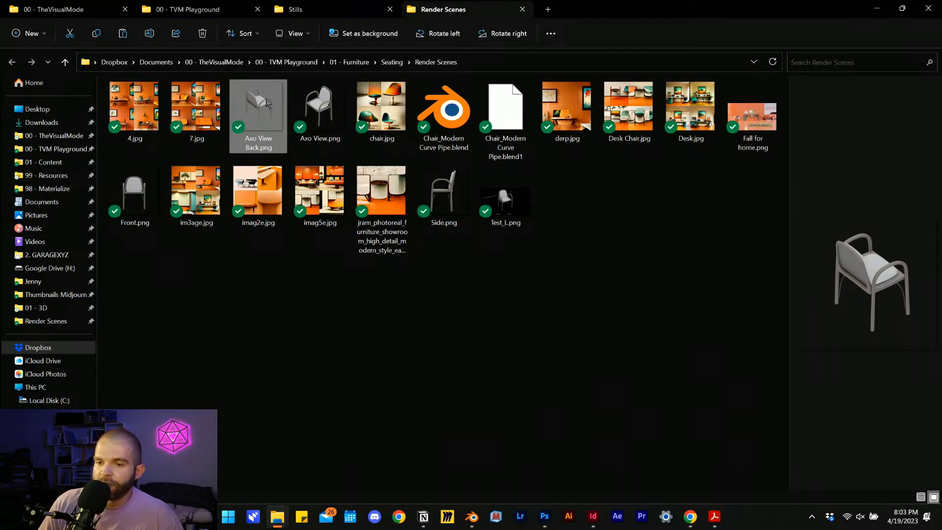
Examine the previews of the orange furniture and chair reference images in the Render Scenes folder
{"action": "key", "text": "Left"}
{"action": "key", "text": "Left"}
{"action": "key", "text": "Down"}
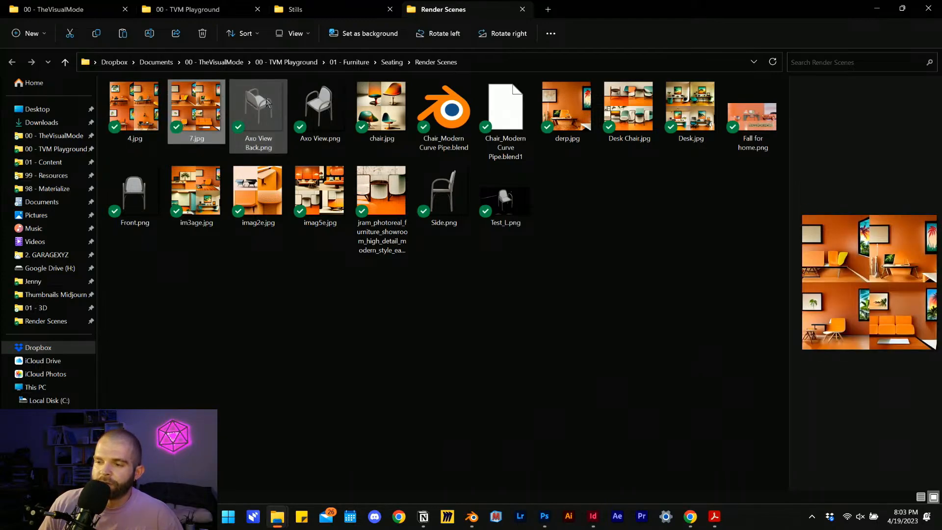
{"action": "key", "text": "Right"}
{"action": "key", "text": "Right"}
{"action": "key", "text": "Right"}
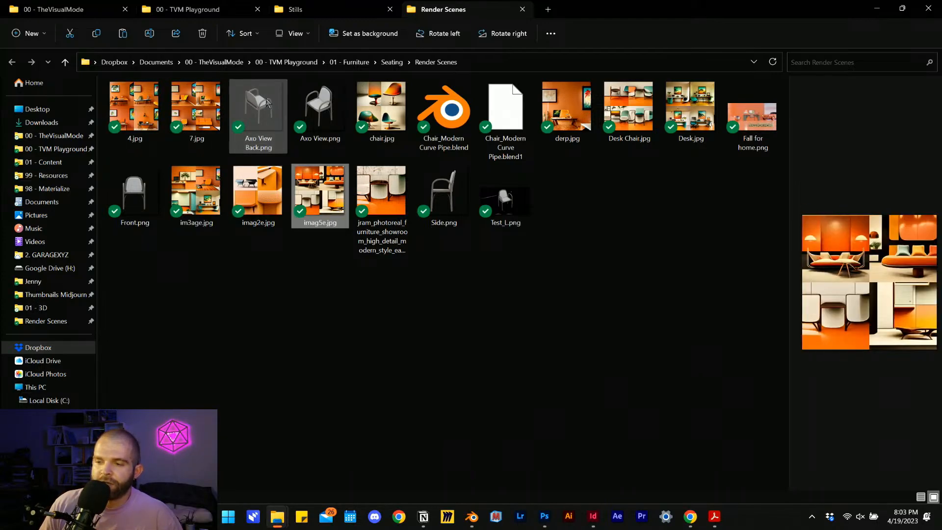
{"action": "key", "text": "Up"}
{"action": "key", "text": "Right"}
{"action": "key", "text": "Left"}
{"action": "key", "text": "Down"}
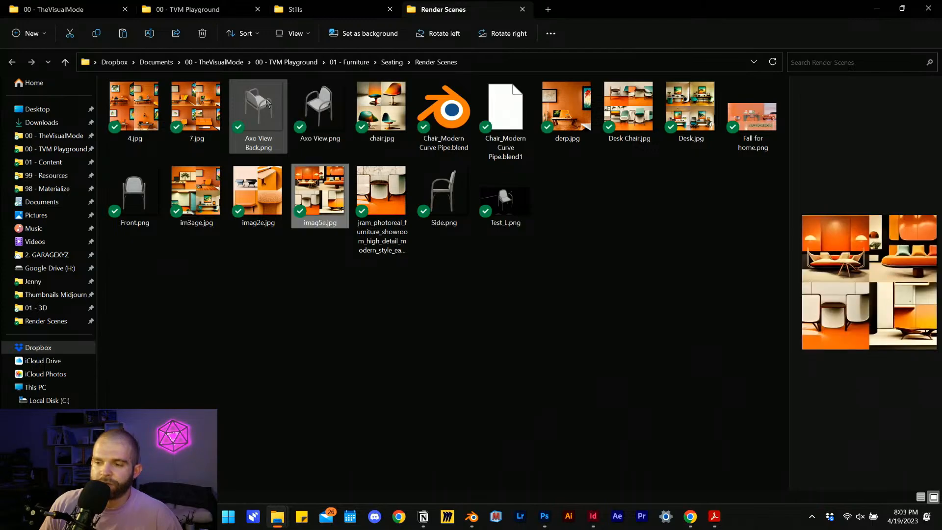
{"action": "key", "text": "Left"}
{"action": "key", "text": "Up"}
{"action": "key", "text": "Right"}
{"action": "key", "text": "Right"}
{"action": "key", "text": "Down"}
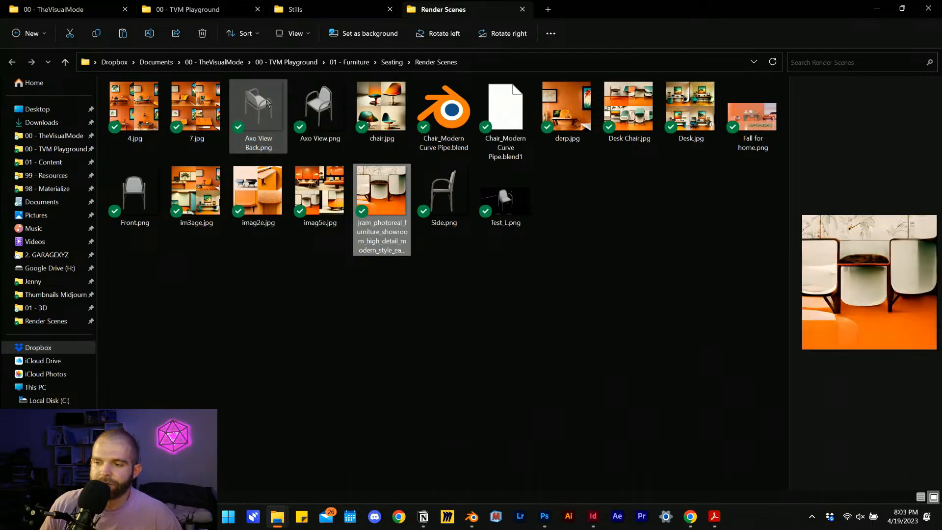
{"action": "key", "text": "Up"}
{"action": "key", "text": "Left"}
{"action": "key", "text": "Right"}
{"action": "key", "text": "Right"}
{"action": "key", "text": "Right"}
{"action": "key", "text": "Right"}
{"action": "key", "text": "Right"}
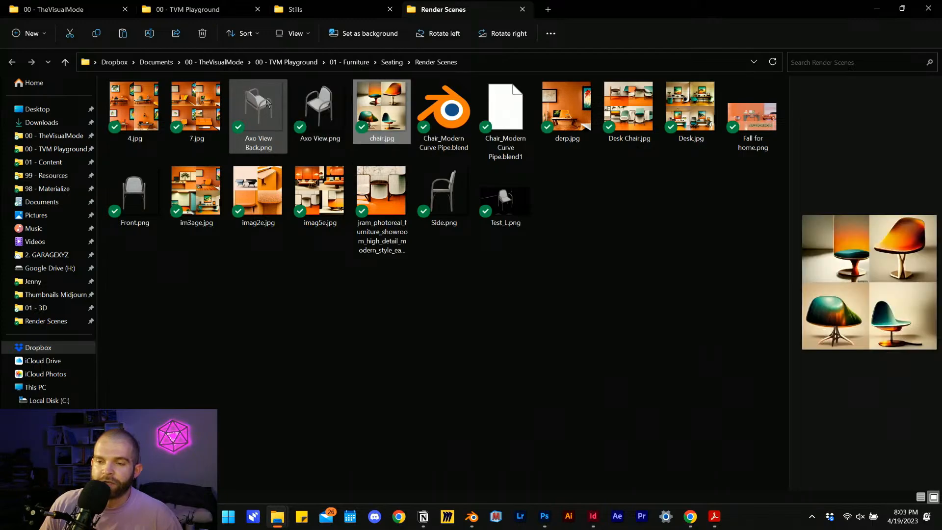
{"action": "key", "text": "Right"}
{"action": "key", "text": "Right"}
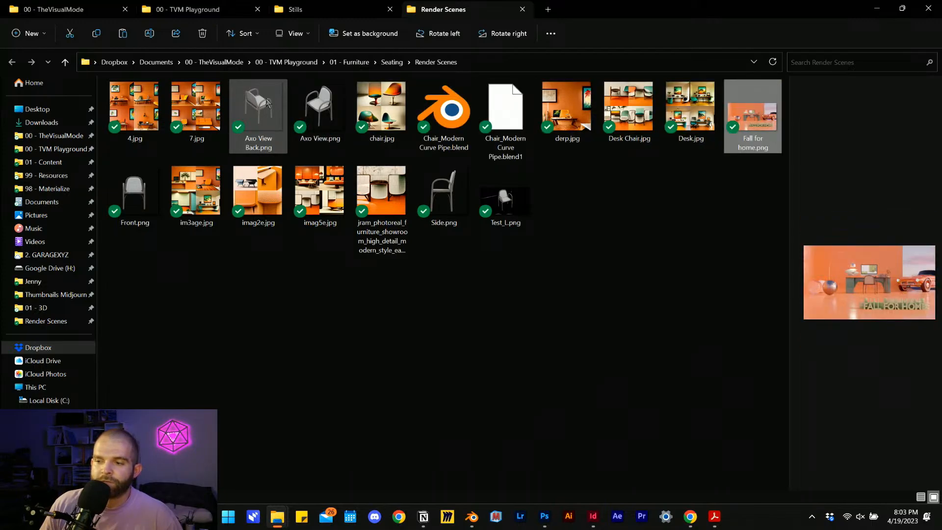
{"action": "key", "text": "Left"}
{"action": "key", "text": "Left"}
{"action": "key", "text": "Left"}
{"action": "key", "text": "Left"}
{"action": "key", "text": "Left"}
{"action": "key", "text": "Left"}
{"action": "key", "text": "Left"}
{"action": "key", "text": "Left"}
{"action": "key", "text": "Left"}
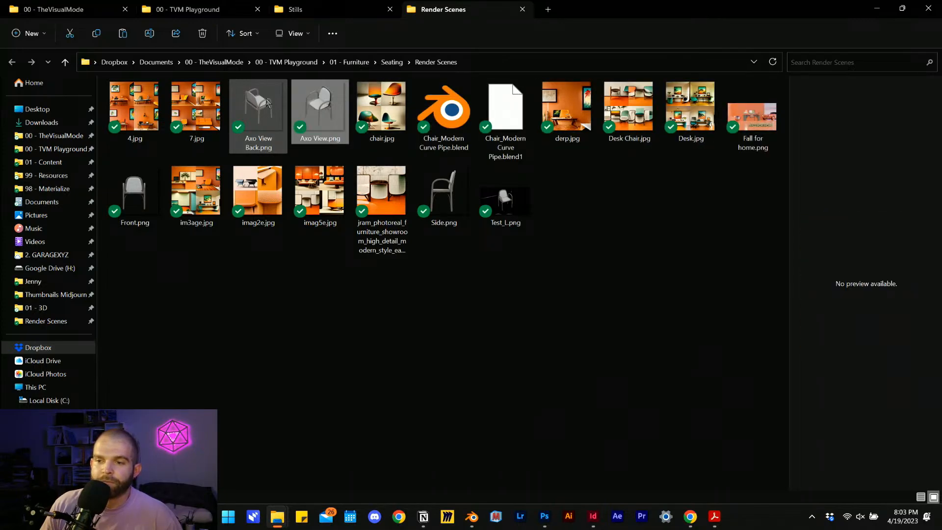
{"action": "key", "text": "Down"}
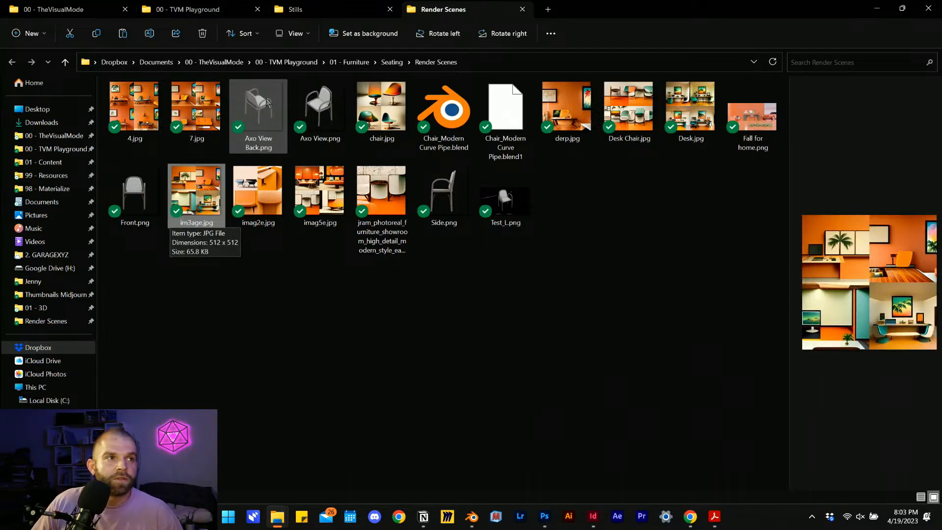
Switch back to InDesign and review the About Us, Company Introduction and Logo spreads in Branded.indd
{"action": "left_click", "coordinate": [594, 520]}
{"action": "scroll", "coordinate": [382, 279], "scroll_direction": "up", "scroll_amount": 2}
{"action": "scroll", "coordinate": [395, 272], "scroll_direction": "up", "scroll_amount": 15}
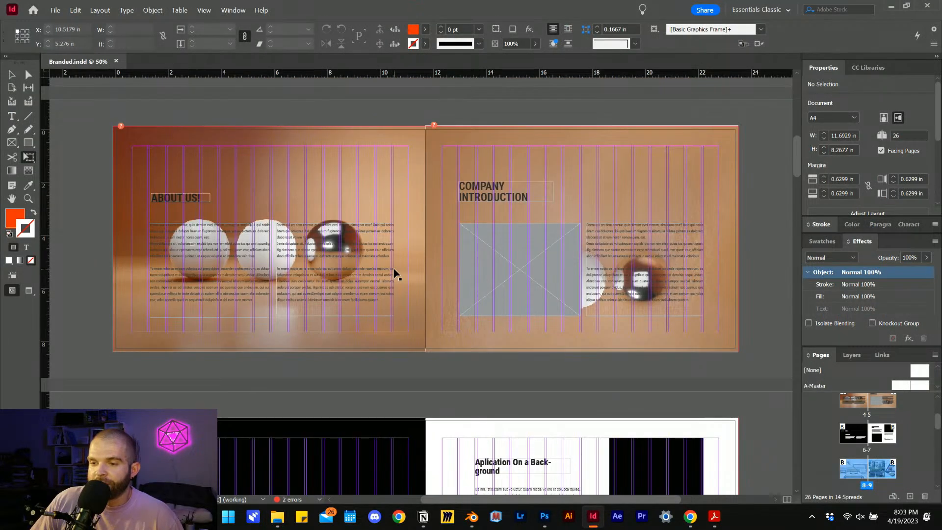
{"action": "scroll", "coordinate": [396, 272], "scroll_direction": "down", "scroll_amount": 3}
{"action": "scroll", "coordinate": [396, 273], "scroll_direction": "down", "scroll_amount": 9}
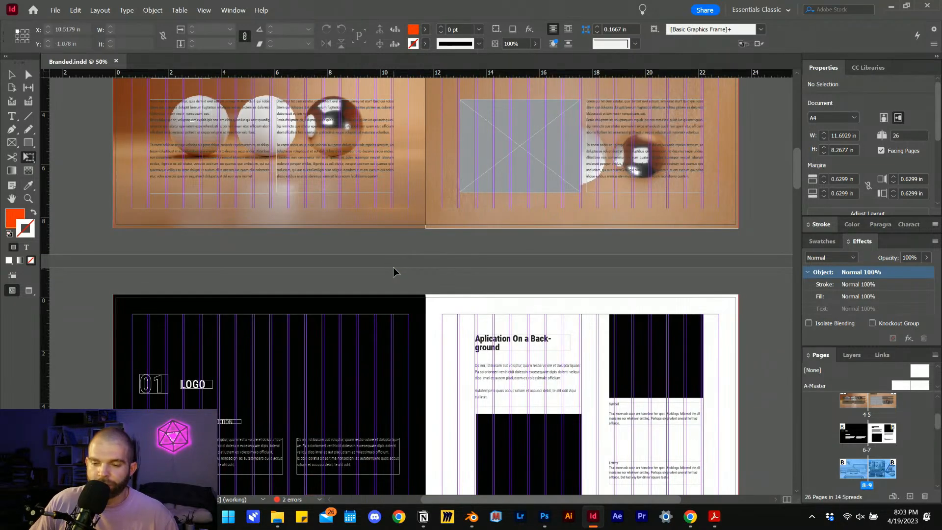
{"action": "scroll", "coordinate": [392, 269], "scroll_direction": "down", "scroll_amount": 5}
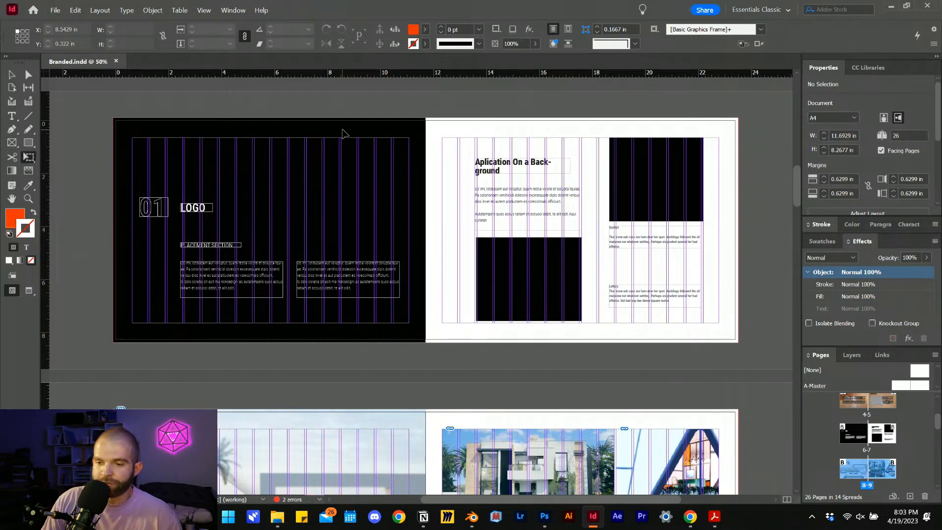
Select the outlined 01 text frame beside the LOGO heading on the black page
{"action": "key", "text": "ctrl+0"}
{"action": "scroll", "coordinate": [343, 135], "scroll_direction": "up", "scroll_amount": 9}
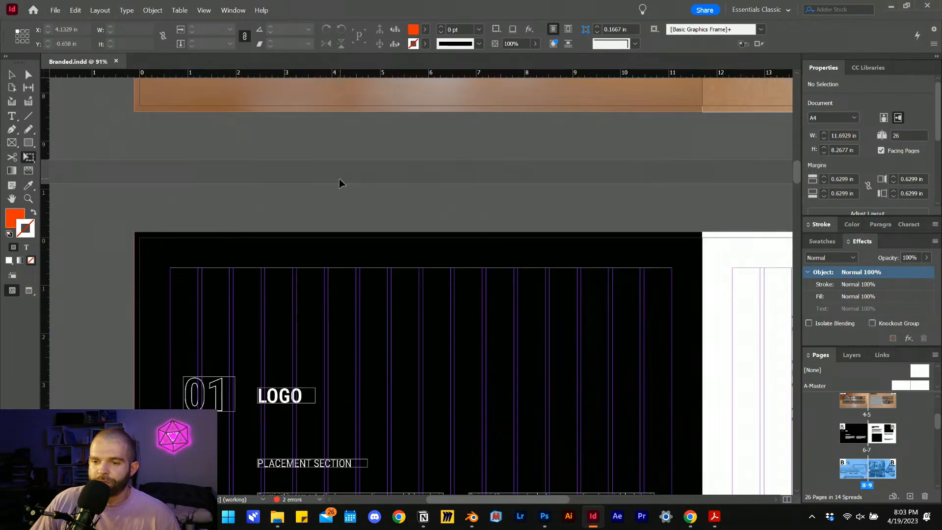
{"action": "scroll", "coordinate": [341, 173], "scroll_direction": "up", "scroll_amount": 1}
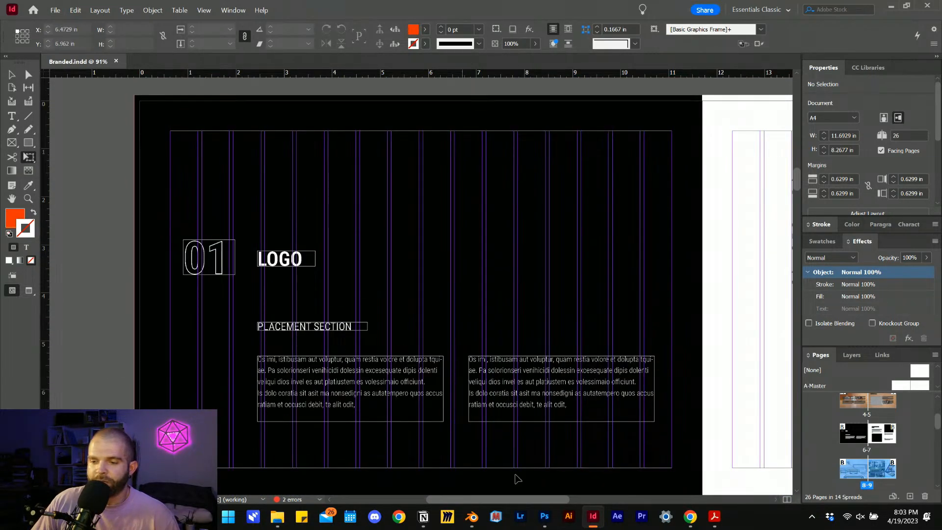
{"action": "scroll", "coordinate": [516, 479], "scroll_direction": "right", "scroll_amount": 4}
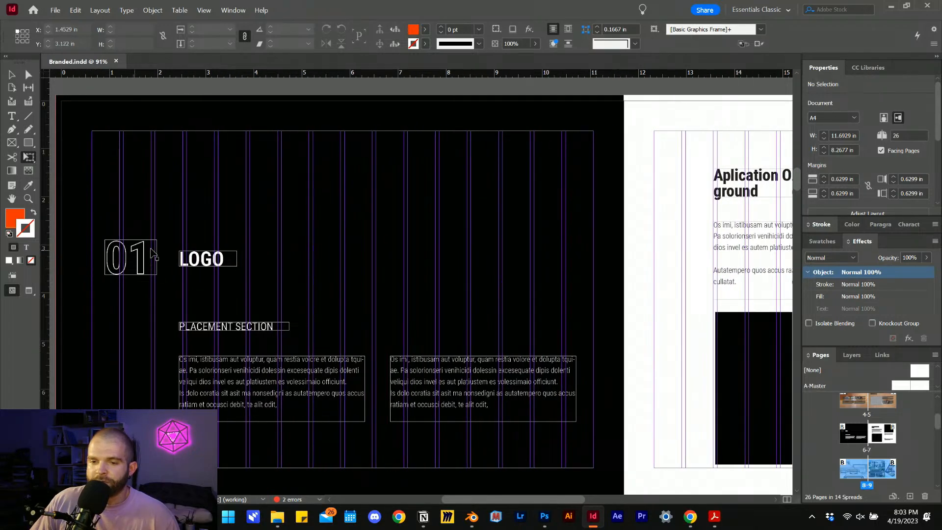
{"action": "left_click", "coordinate": [148, 262]}
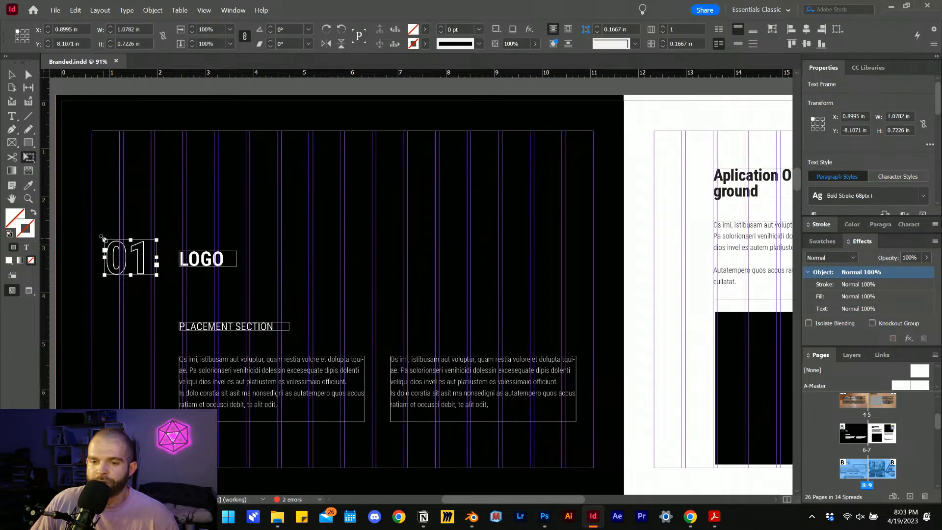
{"action": "scroll", "coordinate": [181, 220], "scroll_direction": "down", "scroll_amount": 1}
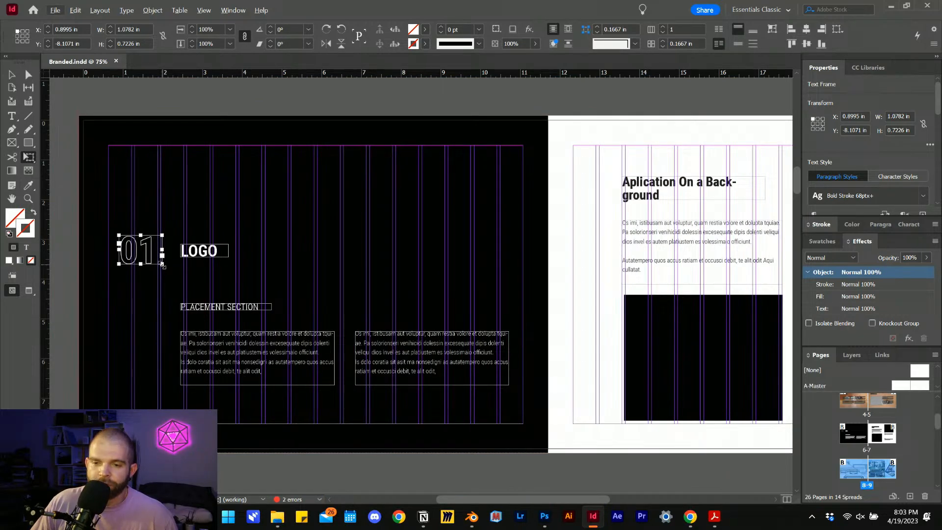
{"action": "left_click_drag", "start_coordinate": [162, 265], "coordinate": [455, 459]}
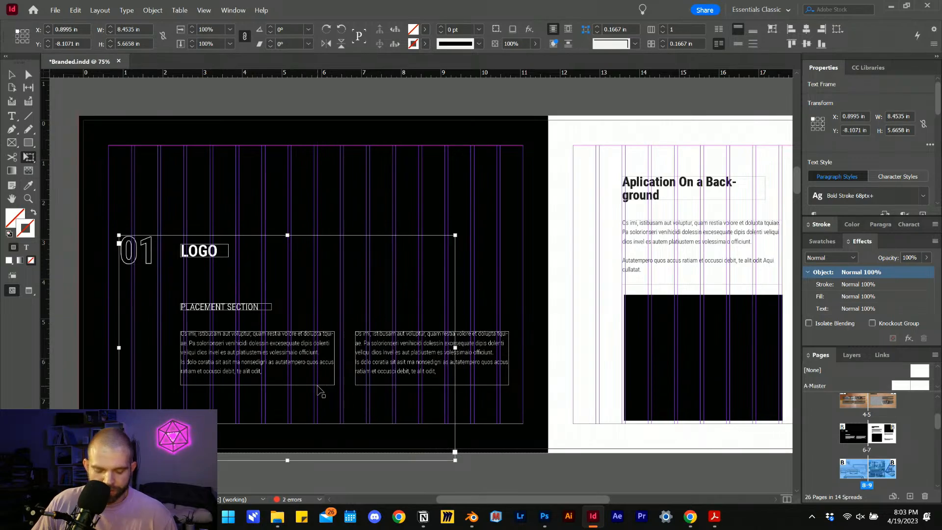
{"action": "key", "text": "ctrl+z"}
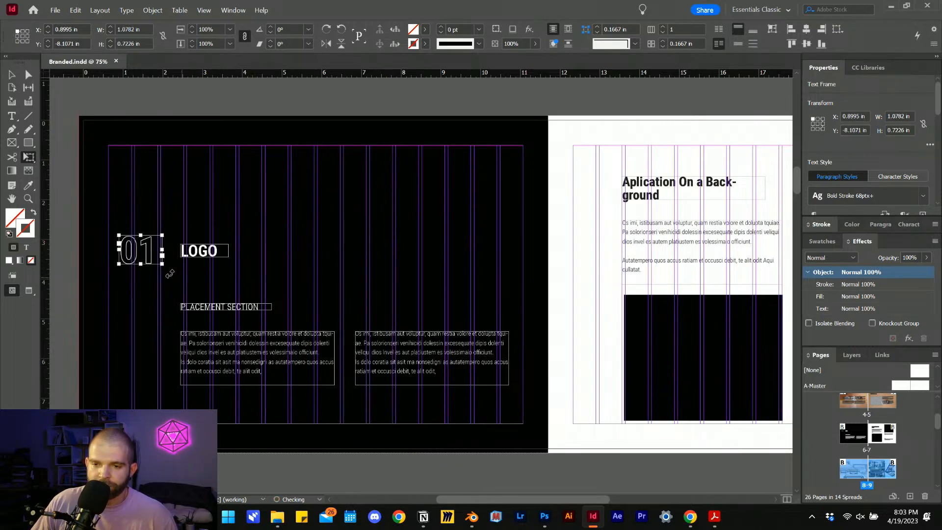
{"action": "left_click_drag", "start_coordinate": [163, 265], "coordinate": [307, 360]}
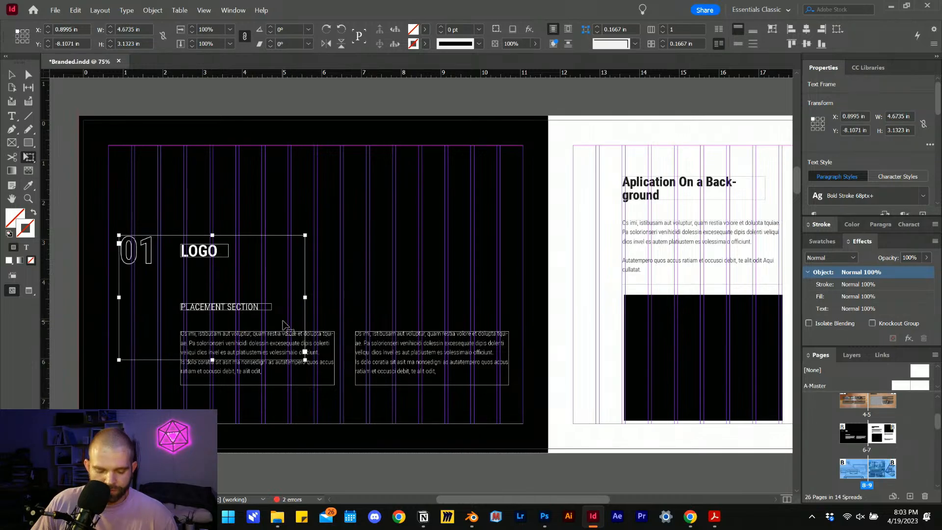
{"action": "key", "text": "ctrl+z"}
Scale the outlined 01 text together with its frame to about 6.47 × 4.41 in and move it into the black page's lower-left corner
{"action": "left_click_drag", "start_coordinate": [162, 265], "coordinate": [350, 393]}
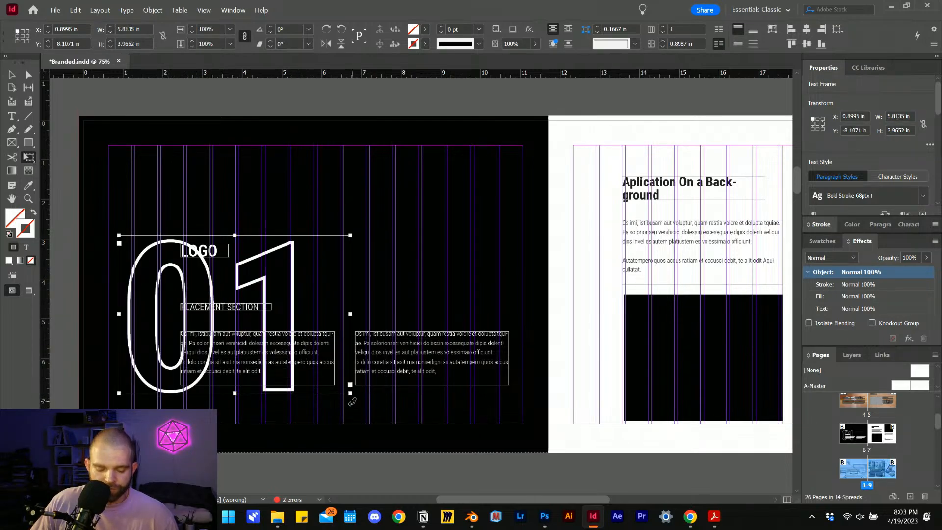
{"action": "left_click_drag", "start_coordinate": [348, 392], "coordinate": [376, 410]}
{"action": "left_click_drag", "start_coordinate": [295, 406], "coordinate": [265, 442]}
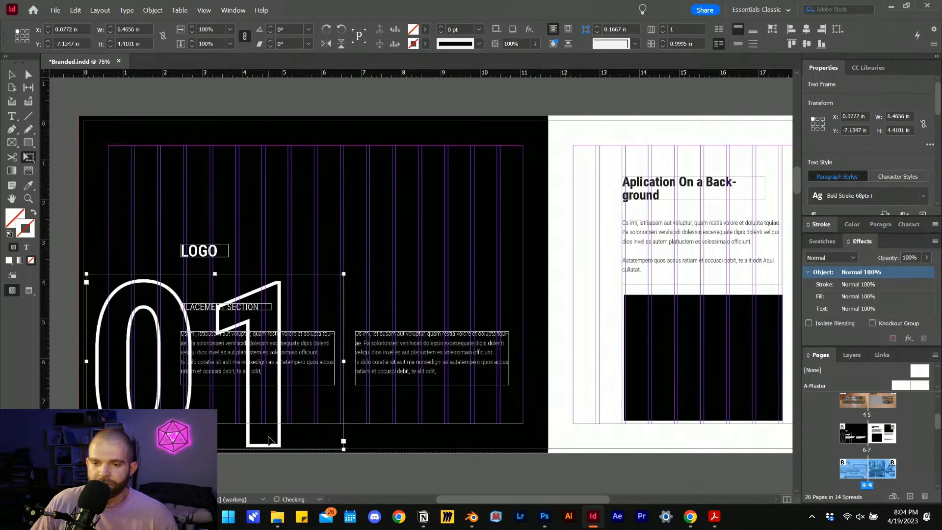
{"action": "left_click", "coordinate": [262, 239]}
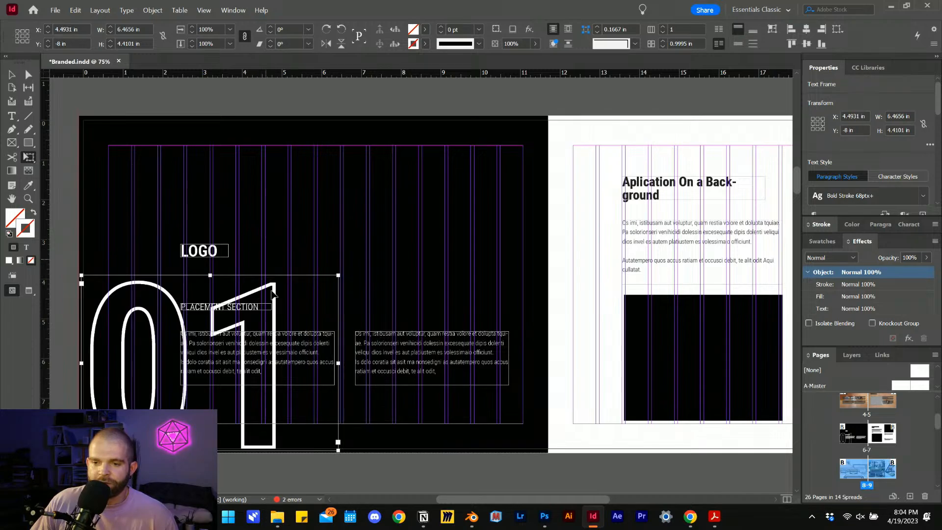
{"action": "left_click", "coordinate": [216, 260]}
{"action": "left_click", "coordinate": [173, 216]}
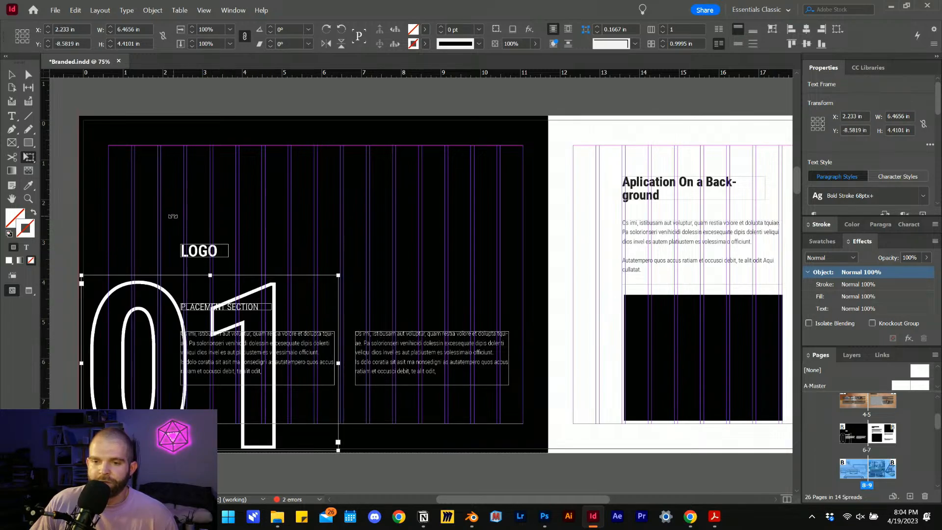
Delete the LOGO heading and the PLACEMENT SECTION subheading from the black page
{"action": "left_click", "coordinate": [13, 76]}
{"action": "left_click", "coordinate": [204, 251]}
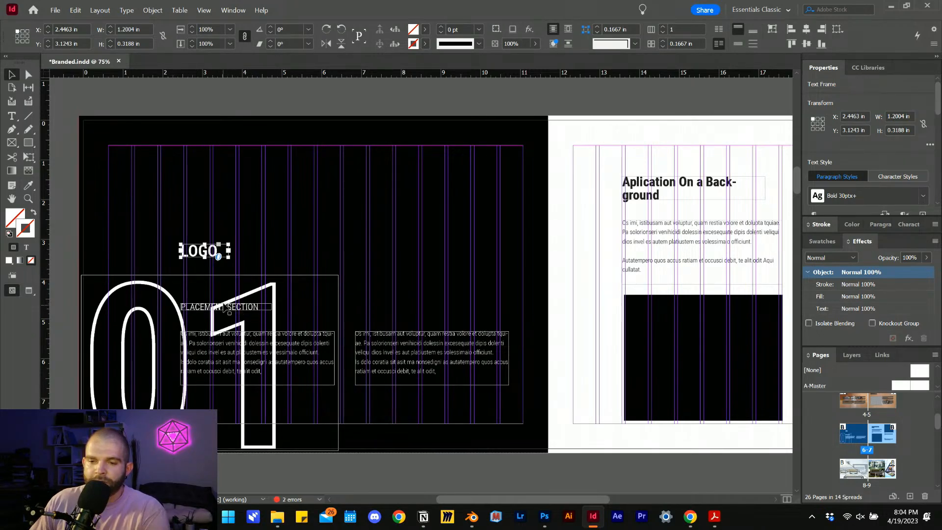
{"action": "left_click_drag", "start_coordinate": [200, 246], "coordinate": [395, 256]}
{"action": "key", "text": "Delete"}
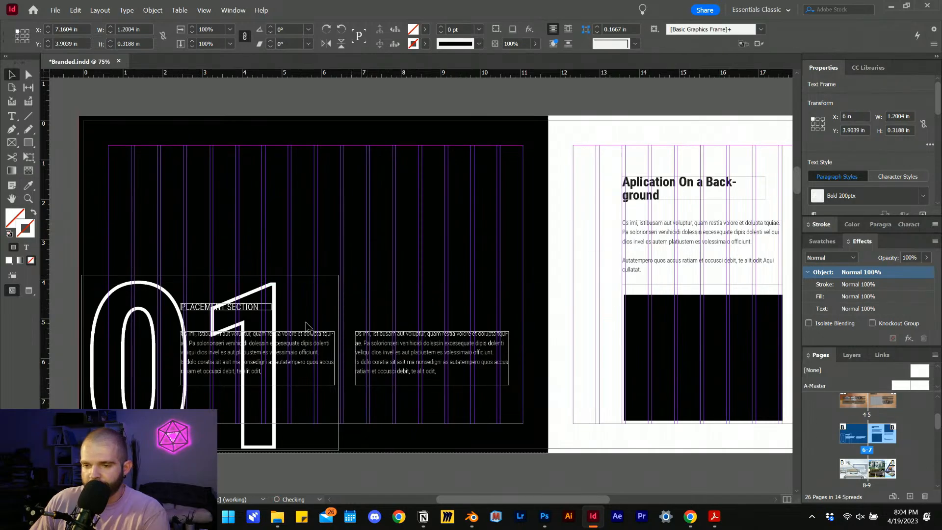
{"action": "left_click", "coordinate": [251, 309]}
{"action": "key", "text": "Delete"}
Delete both body text frames from the black page, leaving only the outlined 01
{"action": "left_click", "coordinate": [319, 352]}
{"action": "key", "text": "Delete"}
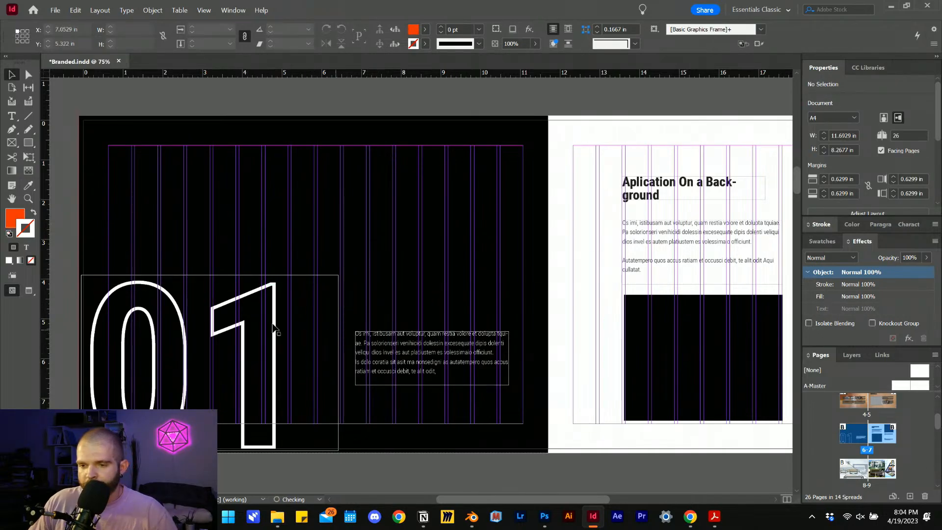
{"action": "scroll", "coordinate": [206, 318], "scroll_direction": "right", "scroll_amount": 2}
{"action": "scroll", "coordinate": [206, 318], "scroll_direction": "right", "scroll_amount": 4}
{"action": "left_click", "coordinate": [247, 354]}
{"action": "key", "text": "Delete"}
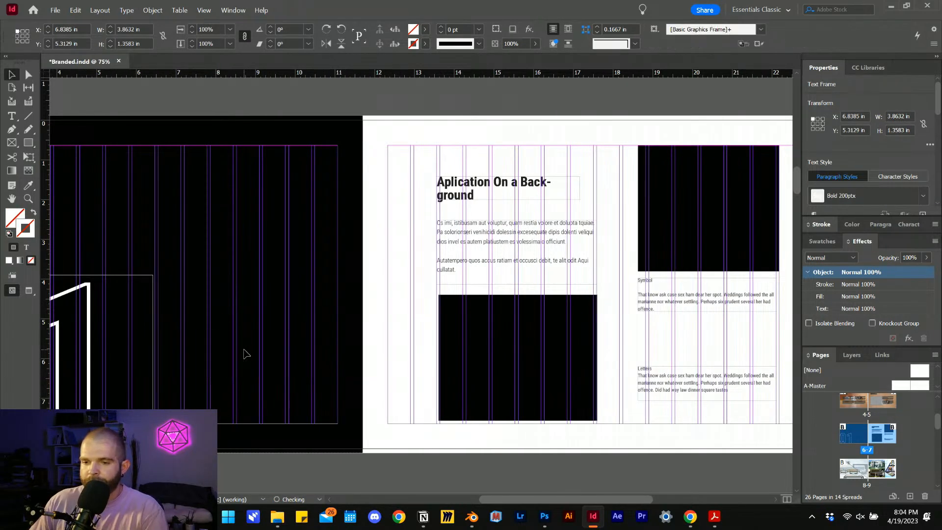
{"action": "scroll", "coordinate": [288, 333], "scroll_direction": "left", "scroll_amount": 6}
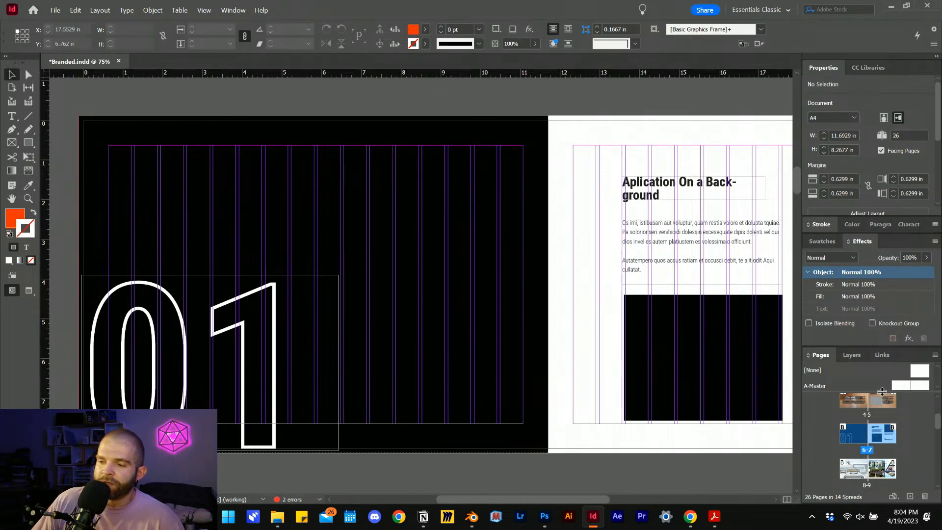
Enlarge the master pages area, locate B-Master, and review the black and white pages that use it
{"action": "left_click_drag", "start_coordinate": [879, 391], "coordinate": [878, 431]}
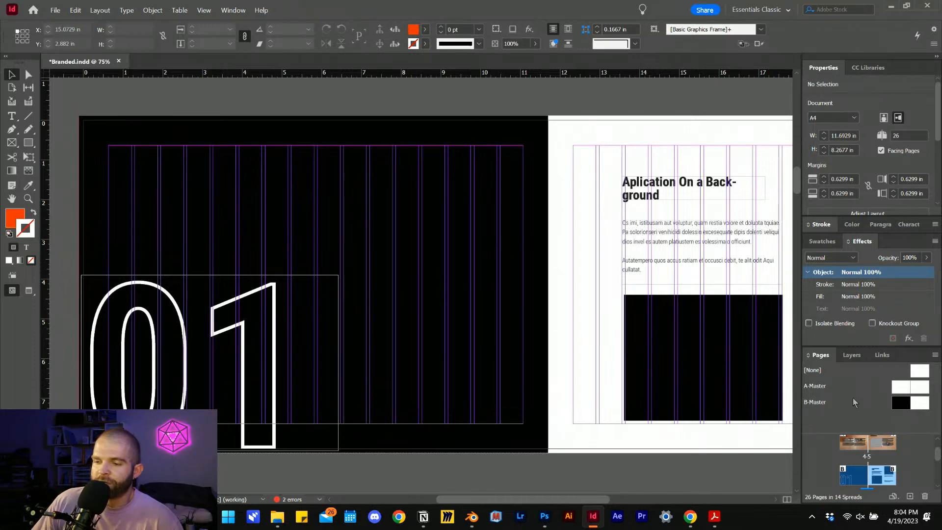
{"action": "left_click", "coordinate": [821, 402]}
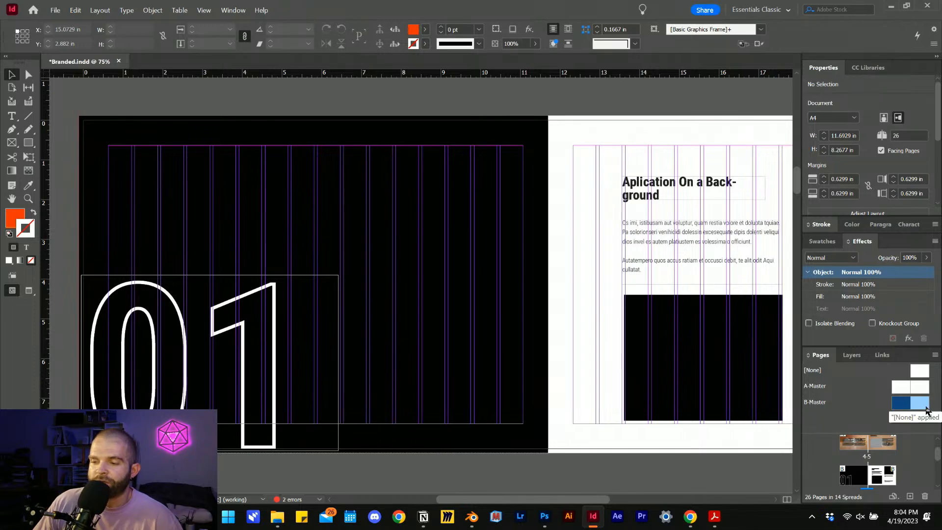
{"action": "scroll", "coordinate": [491, 362], "scroll_direction": "right", "scroll_amount": 3}
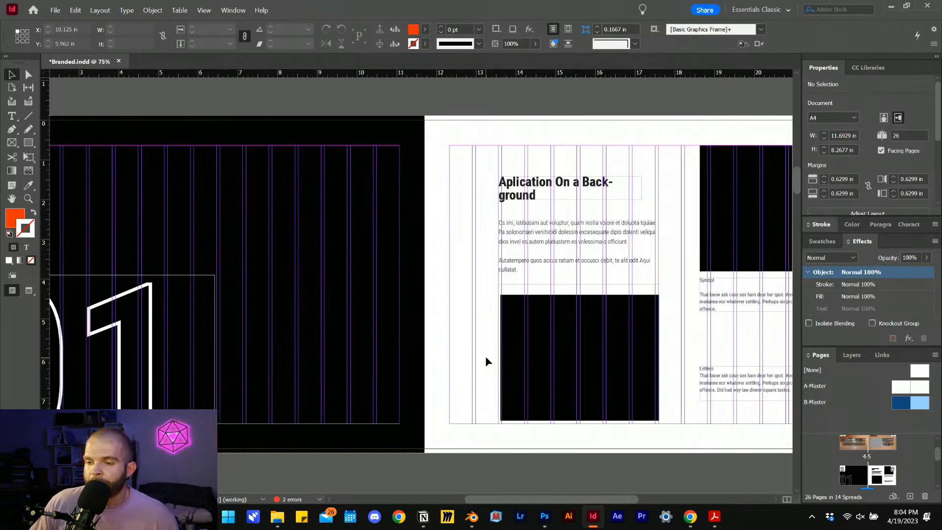
{"action": "scroll", "coordinate": [481, 362], "scroll_direction": "left", "scroll_amount": 3}
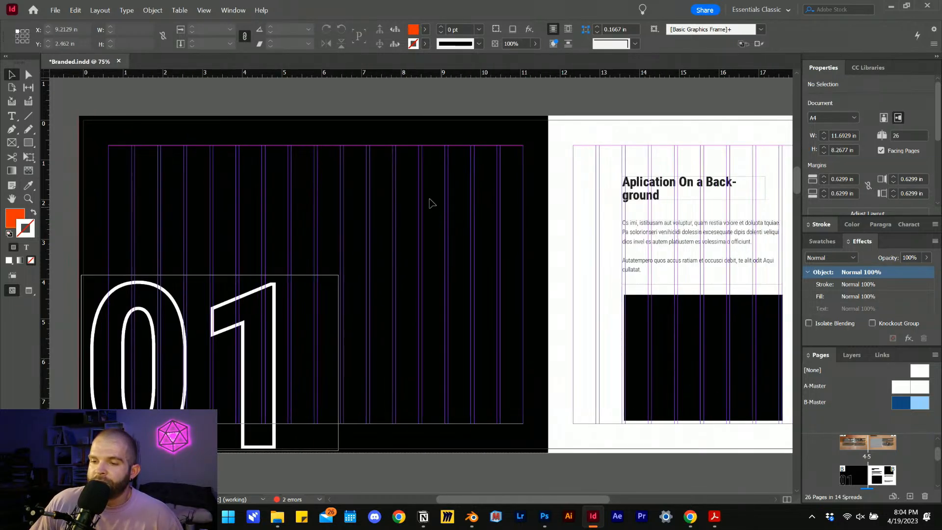
Draw an orange rectangle about 6.34 × 5.46 in from the black page's upper-right corner toward the 01
{"action": "left_click", "coordinate": [29, 143]}
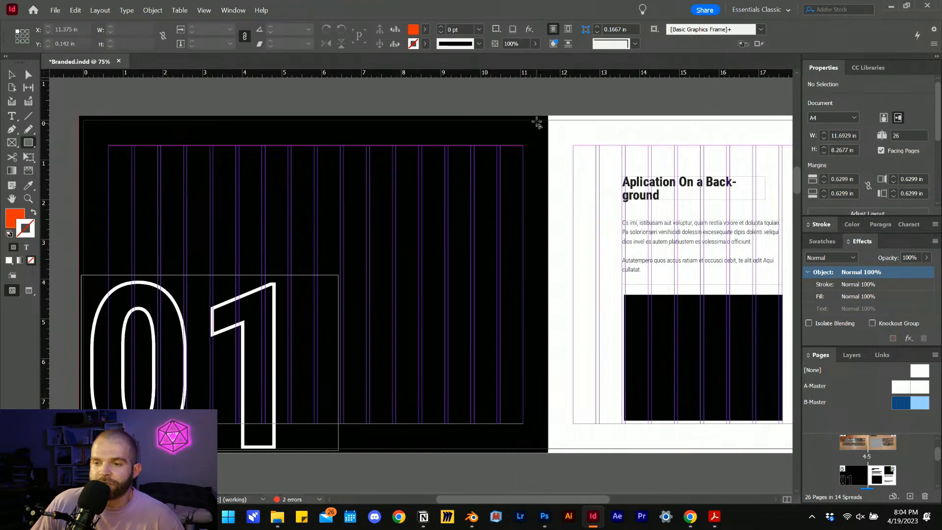
{"action": "left_click_drag", "start_coordinate": [543, 120], "coordinate": [291, 337]}
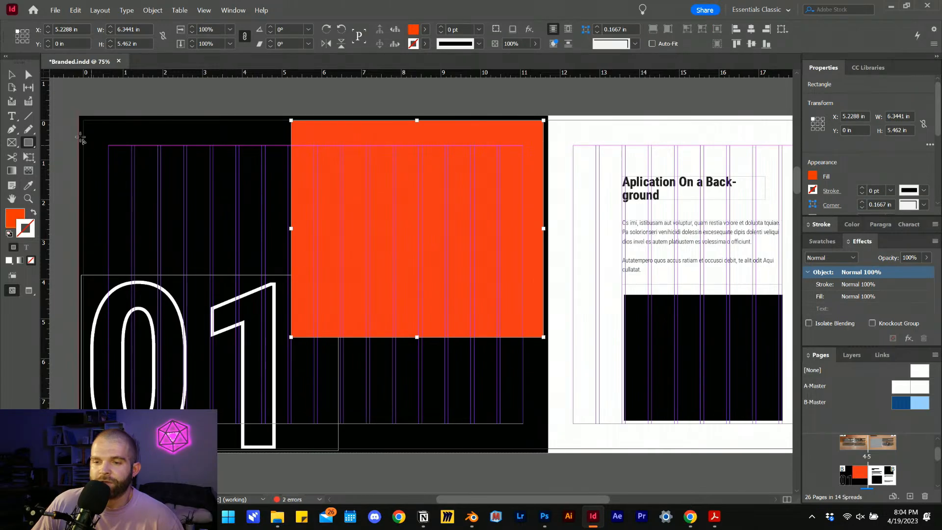
{"action": "left_click", "coordinate": [12, 76]}
Switch to the Render Scenes folder window in File Explorer and arrange it beside the InDesign layout so the rectangle stays visible
{"action": "mouse_move", "coordinate": [277, 517]}
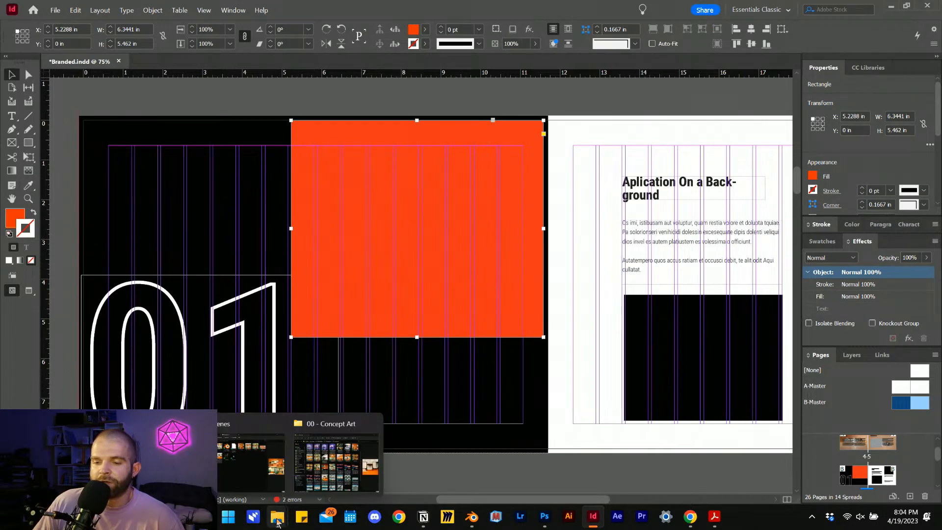
{"action": "mouse_move", "coordinate": [282, 484]}
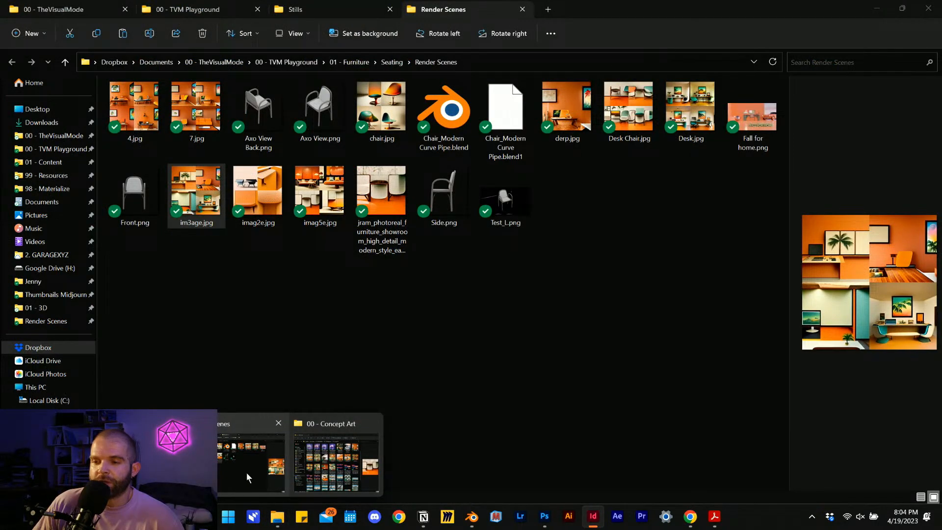
{"action": "left_click", "coordinate": [248, 478]}
{"action": "left_click_drag", "start_coordinate": [599, 12], "coordinate": [941, 148]}
{"action": "left_click", "coordinate": [842, 140]}
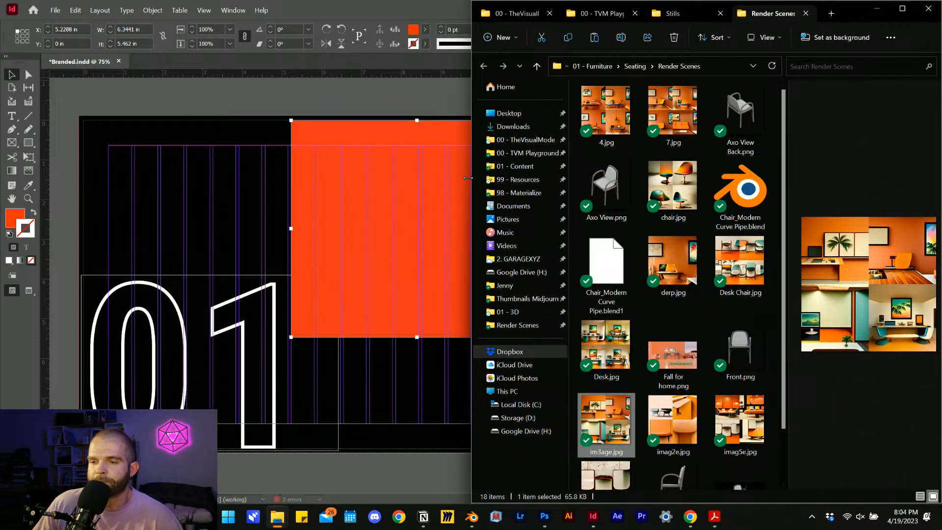
{"action": "left_click_drag", "start_coordinate": [475, 178], "coordinate": [511, 185]}
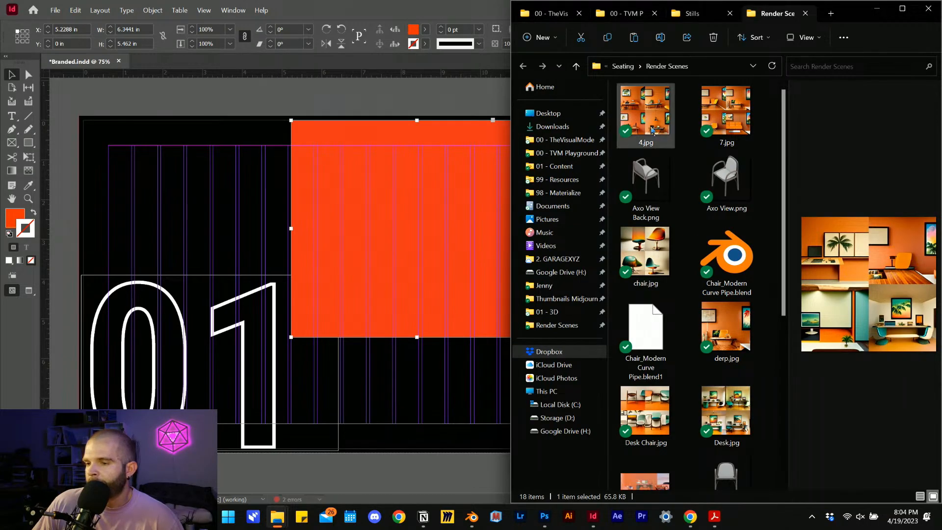
Place Axo View Back.png from the Render Scenes folder into the orange rectangle on the black page
{"action": "left_click", "coordinate": [653, 182]}
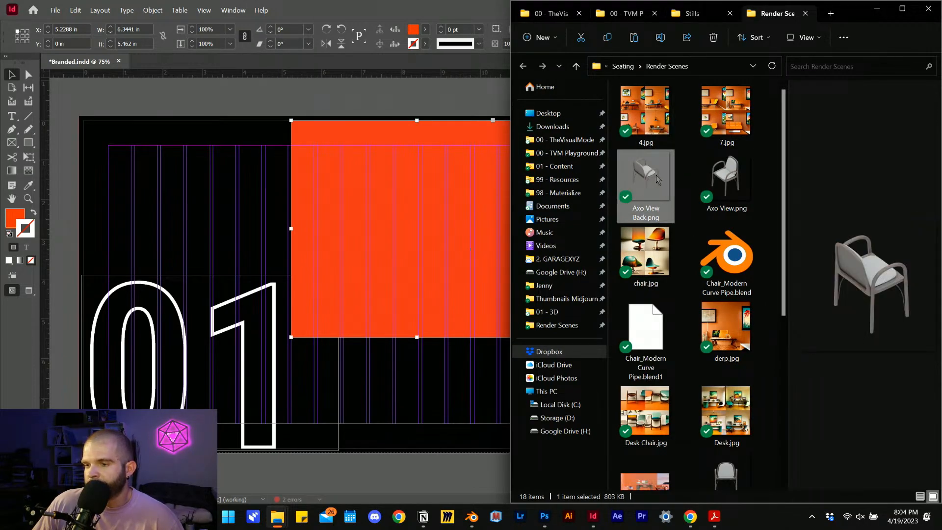
{"action": "left_click_drag", "start_coordinate": [657, 179], "coordinate": [436, 246]}
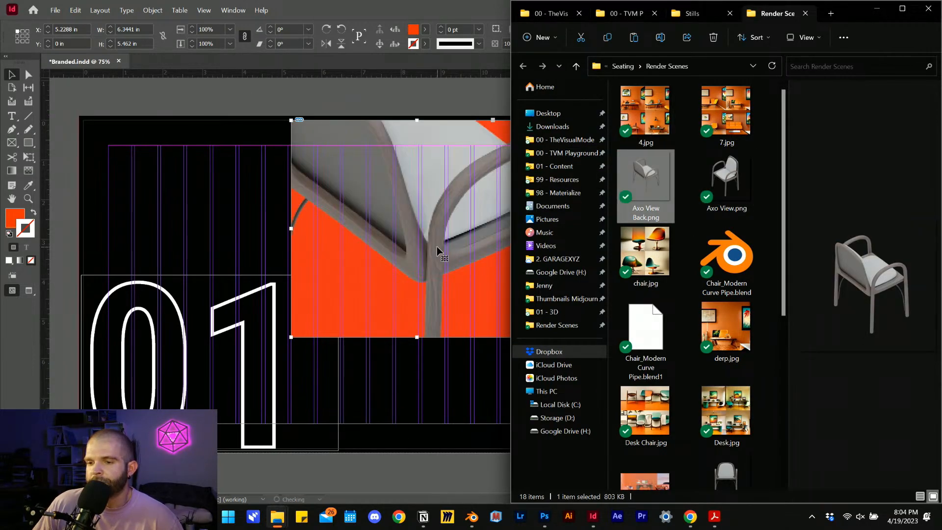
{"action": "left_click", "coordinate": [437, 247]}
Remove the orange fill from the chair image frame, and set the default fill to None with nothing selected
{"action": "left_click", "coordinate": [13, 216]}
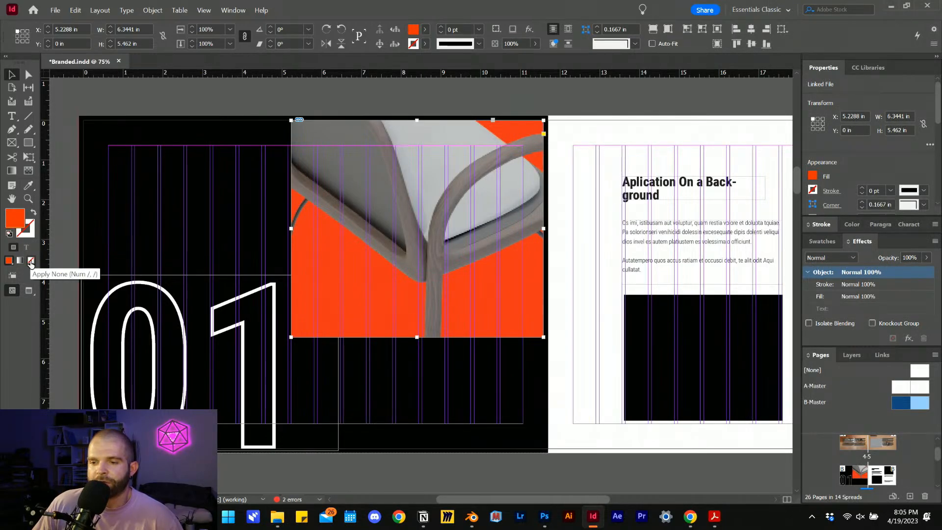
{"action": "left_click", "coordinate": [31, 261]}
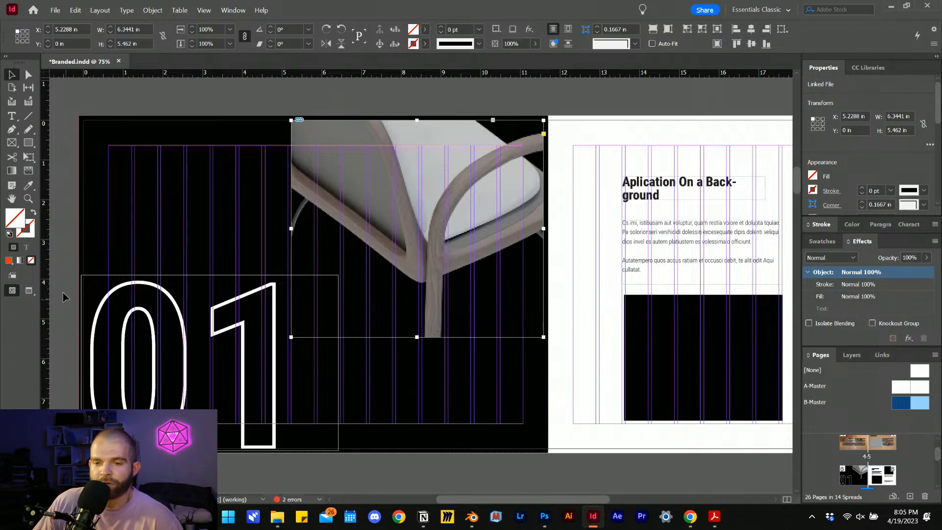
{"action": "left_click", "coordinate": [53, 239]}
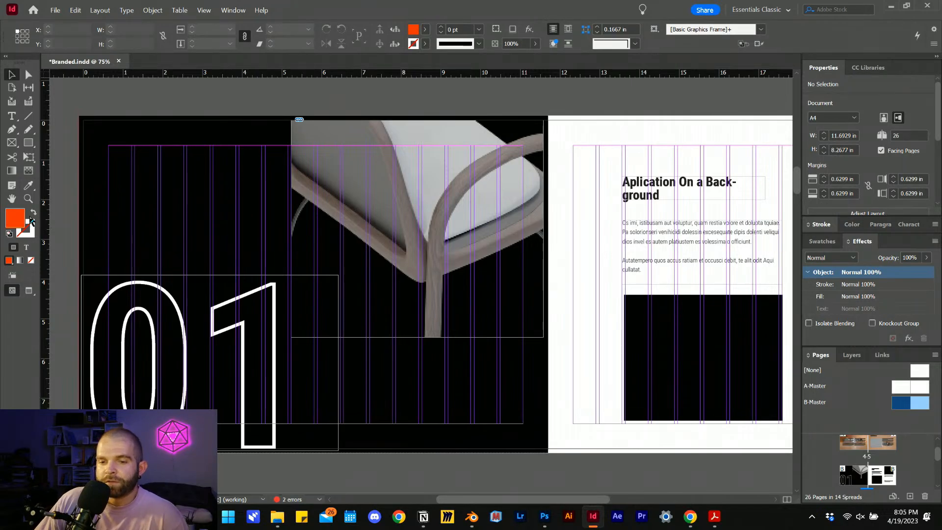
{"action": "left_click", "coordinate": [31, 260]}
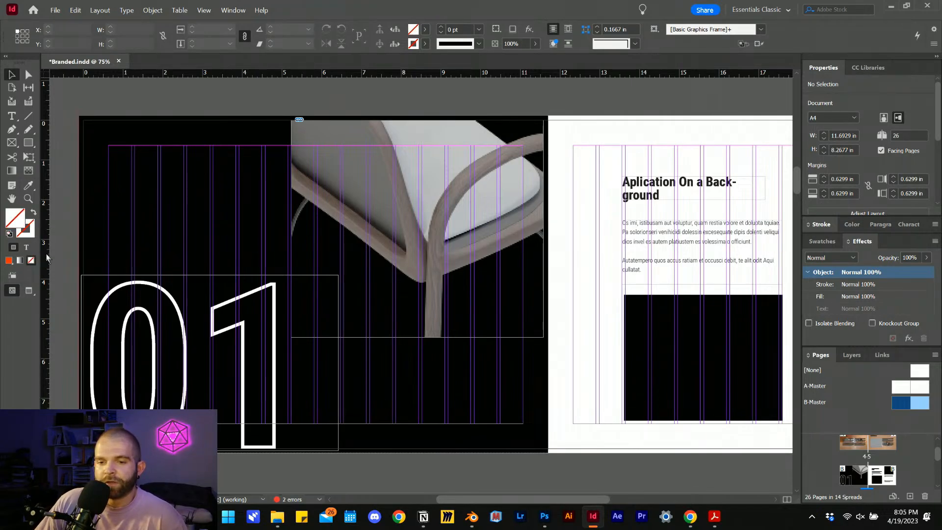
Scale the chair image together with its frame to about 9.60 × 8.27 in, down to the black page's lower edge
{"action": "left_click", "coordinate": [412, 229]}
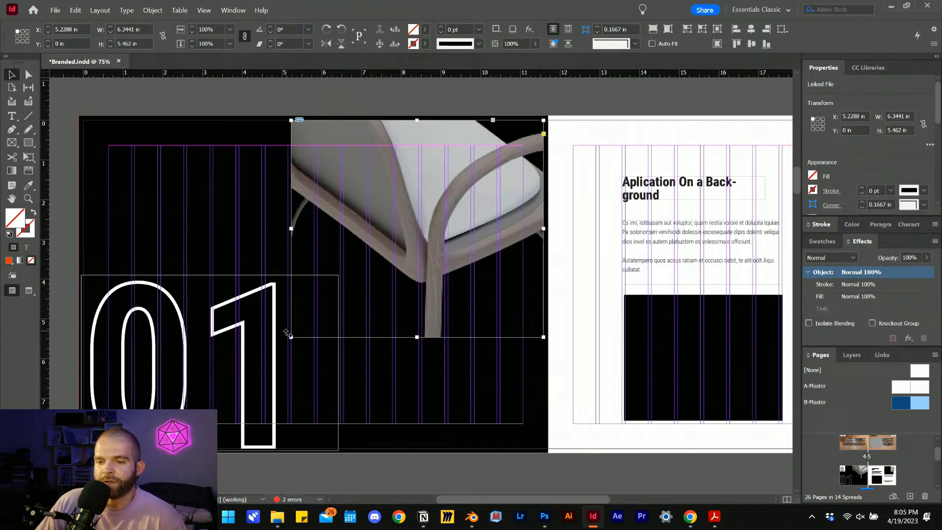
{"action": "left_click_drag", "start_coordinate": [291, 337], "coordinate": [212, 363]}
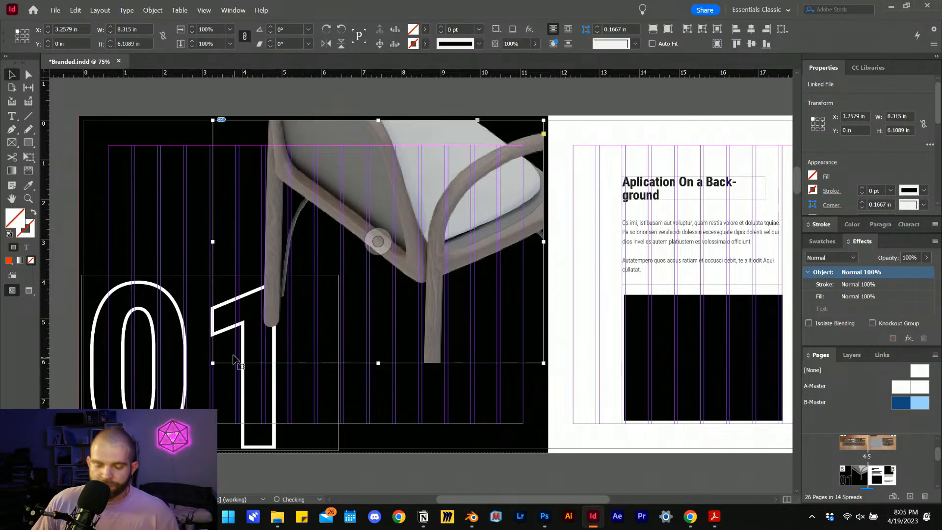
{"action": "key", "text": "ctrl+z"}
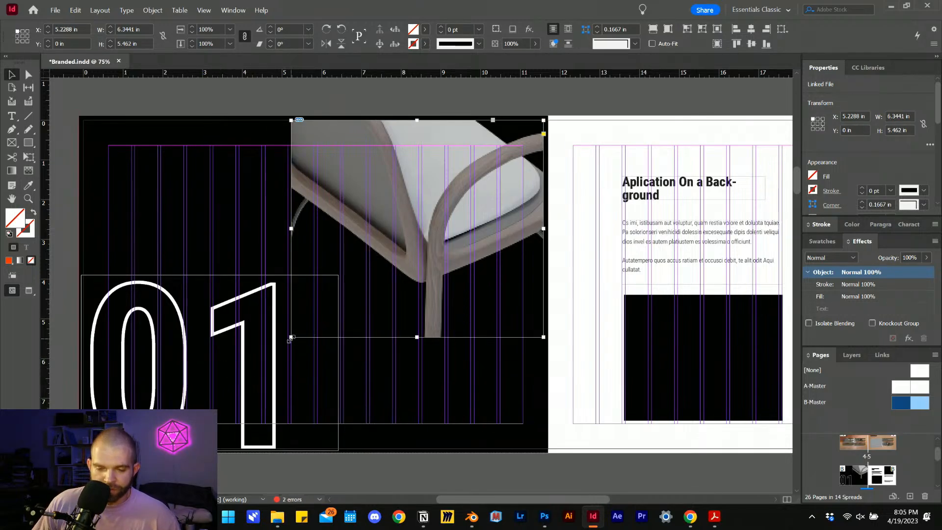
{"action": "left_click_drag", "start_coordinate": [291, 337], "coordinate": [161, 449]}
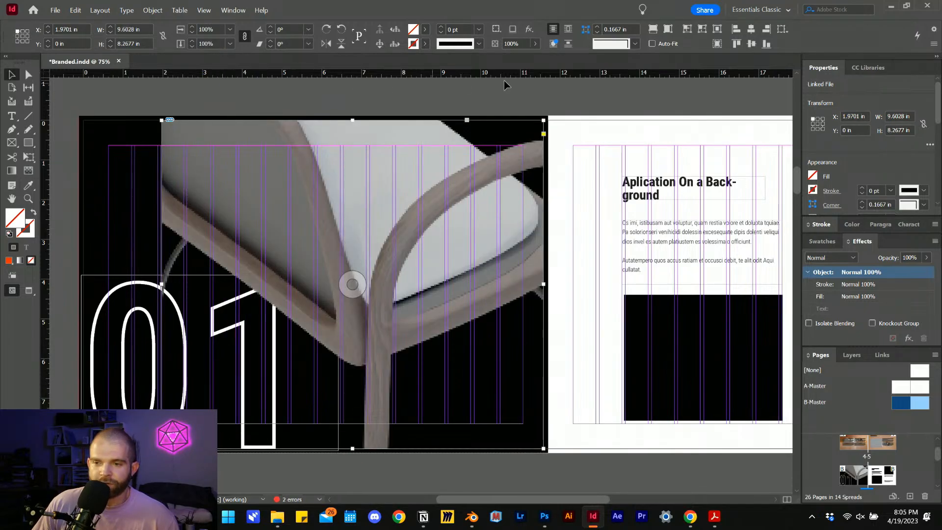
Scale the chair image and frame to about 9.78 × 8.42 in and align them with the black page's right edge
{"action": "left_click_drag", "start_coordinate": [543, 120], "coordinate": [551, 120]}
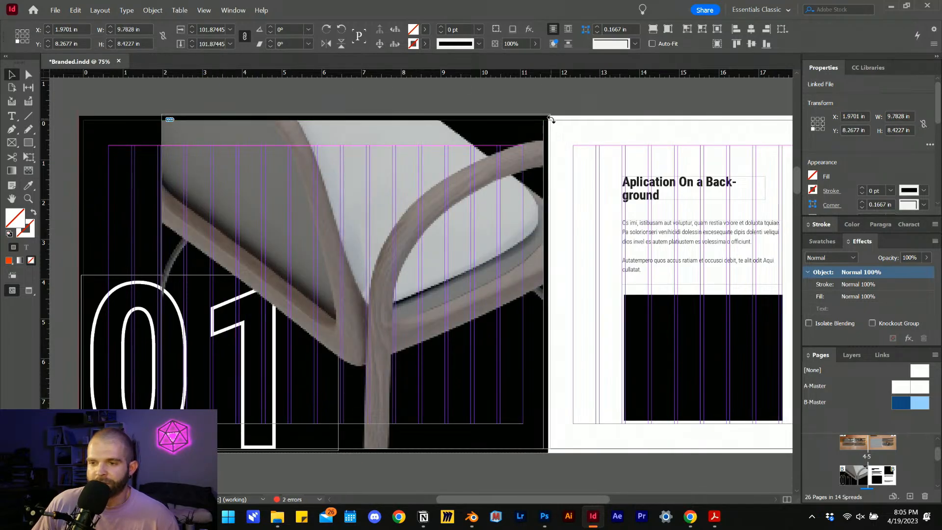
{"action": "scroll", "coordinate": [356, 228], "scroll_direction": "left", "scroll_amount": 2}
{"action": "scroll", "coordinate": [356, 228], "scroll_direction": "right", "scroll_amount": 2}
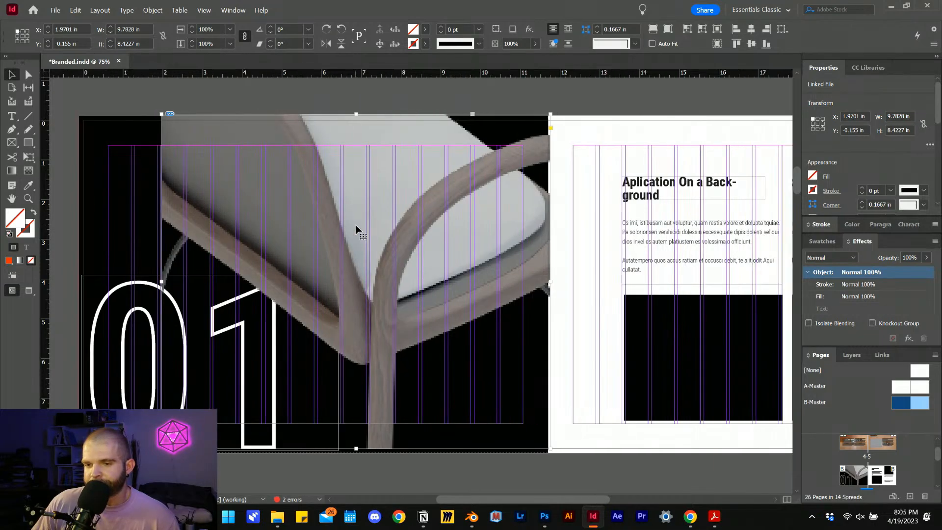
{"action": "left_click_drag", "start_coordinate": [463, 231], "coordinate": [461, 230]}
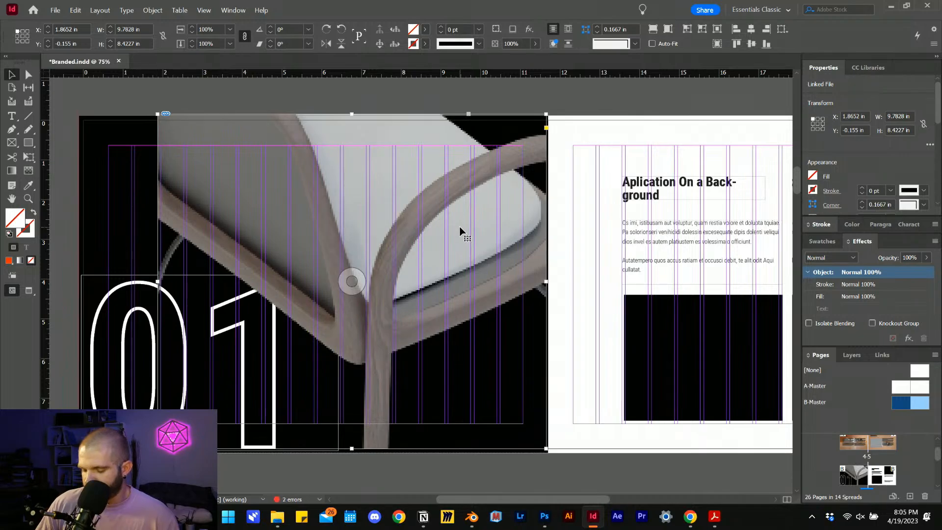
Scale the chair image and frame down to about 9.61 × 8.28 in and fine-tune the frame's fit inside the black page
{"action": "scroll", "coordinate": [461, 231], "scroll_direction": "right", "scroll_amount": 8}
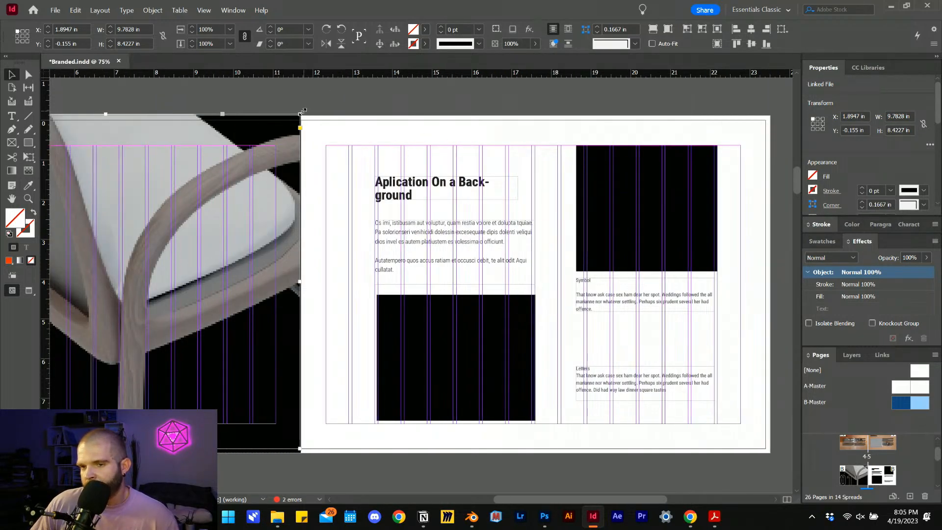
{"action": "left_click_drag", "start_coordinate": [300, 113], "coordinate": [297, 120]}
{"action": "left_click", "coordinate": [328, 104]}
{"action": "scroll", "coordinate": [374, 158], "scroll_direction": "left", "scroll_amount": 5}
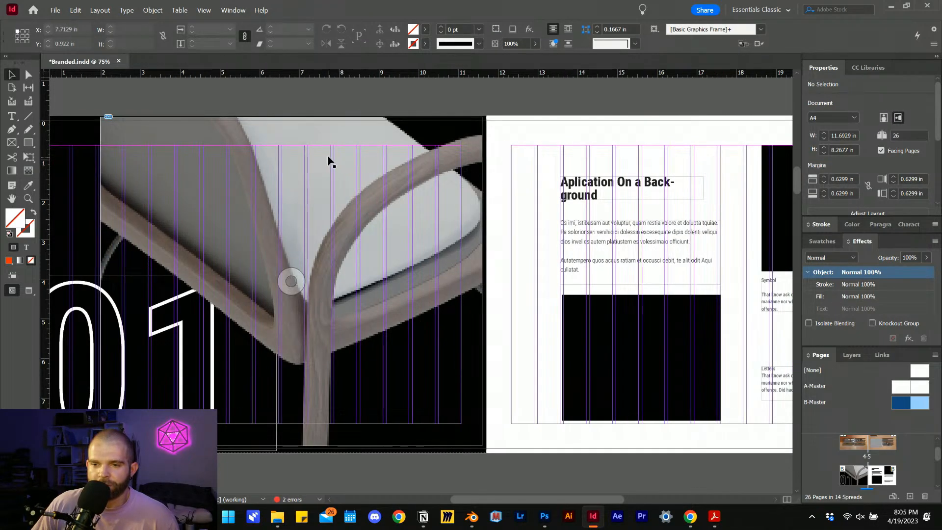
{"action": "scroll", "coordinate": [296, 128], "scroll_direction": "up", "scroll_amount": 3}
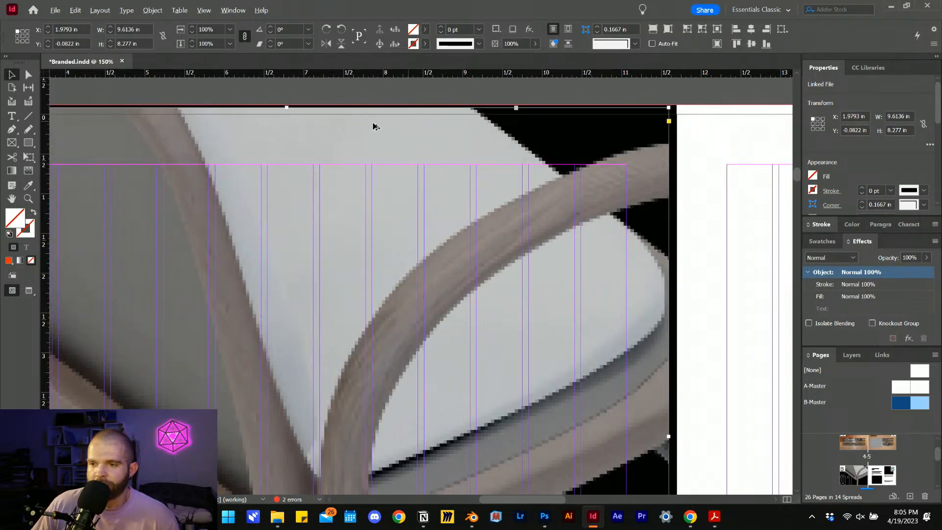
{"action": "scroll", "coordinate": [253, 108], "scroll_direction": "down", "scroll_amount": 2}
{"action": "left_click_drag", "start_coordinate": [277, 105], "coordinate": [275, 109]}
{"action": "left_click", "coordinate": [359, 103]}
Place the photoreal furniture showroom image from the Render Scenes folder into the black frame below the Aplication On a Background text
{"action": "scroll", "coordinate": [276, 120], "scroll_direction": "down", "scroll_amount": 3}
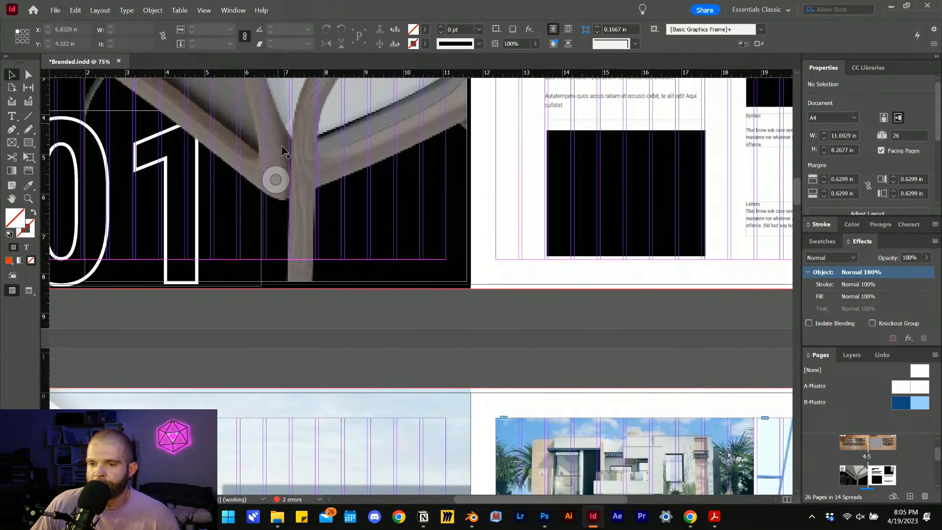
{"action": "scroll", "coordinate": [486, 185], "scroll_direction": "up", "scroll_amount": 1}
{"action": "scroll", "coordinate": [579, 269], "scroll_direction": "up", "scroll_amount": 3}
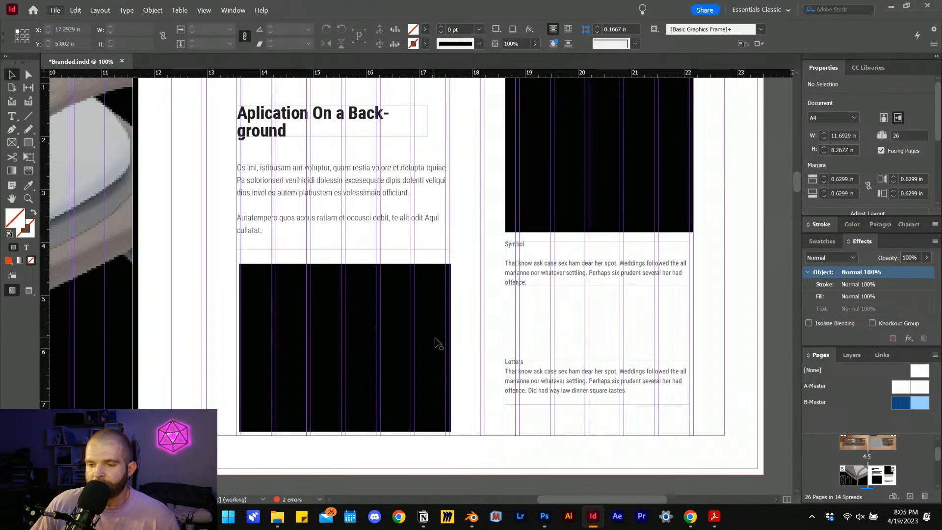
{"action": "scroll", "coordinate": [434, 342], "scroll_direction": "down", "scroll_amount": 2}
{"action": "mouse_move", "coordinate": [278, 517]}
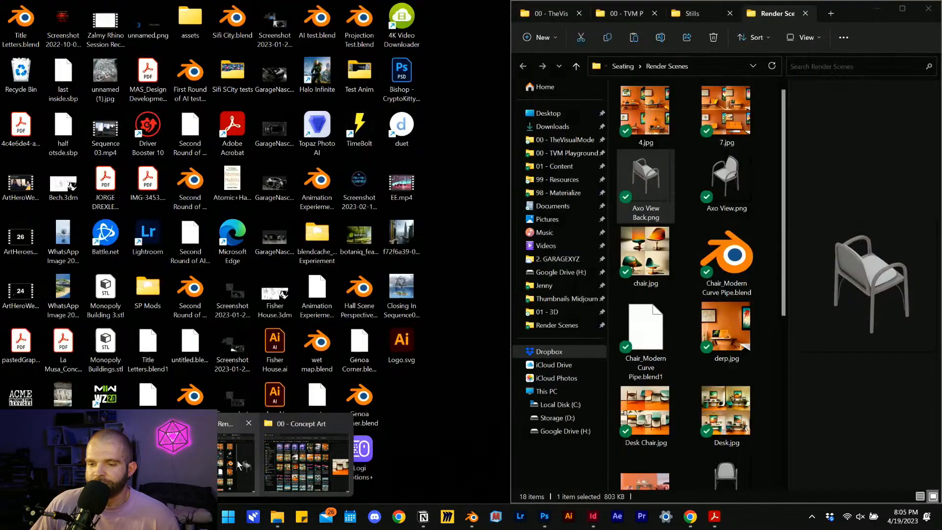
{"action": "left_click", "coordinate": [239, 465]}
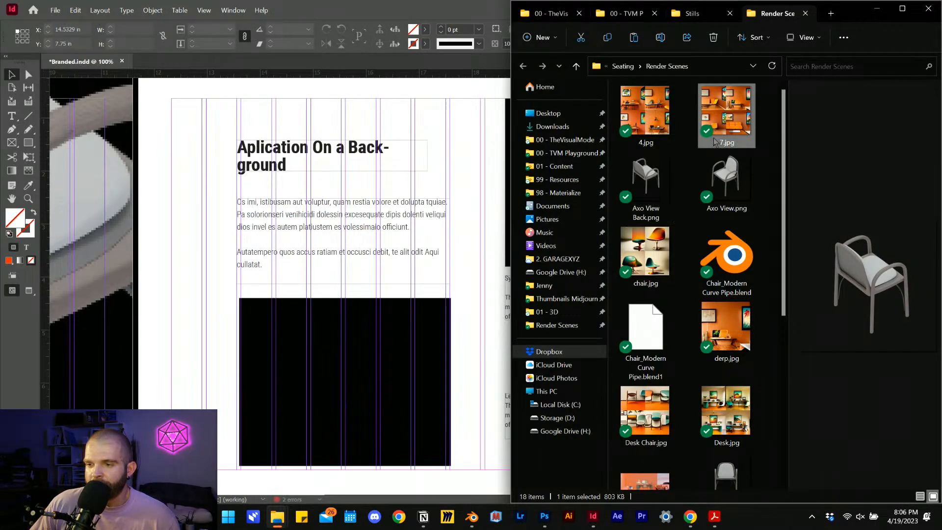
{"action": "scroll", "coordinate": [714, 143], "scroll_direction": "down", "scroll_amount": 5}
{"action": "left_click", "coordinate": [714, 377]}
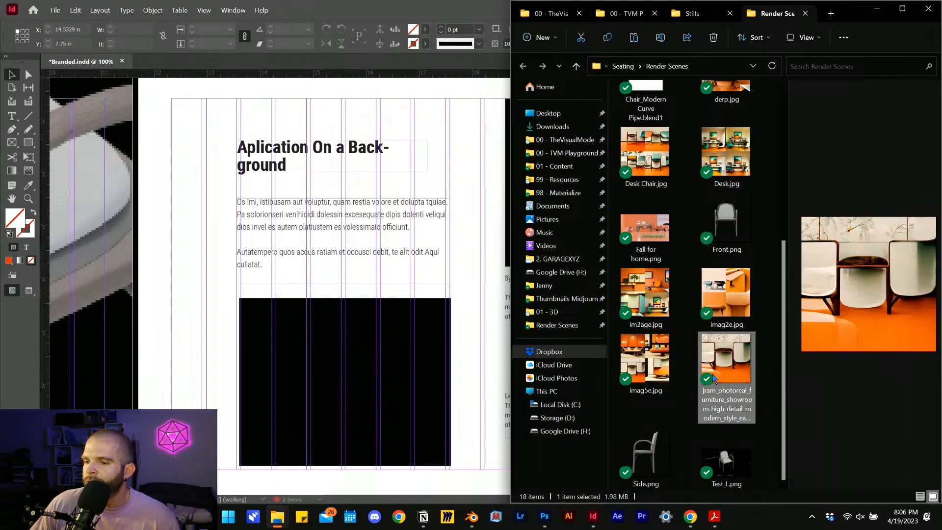
{"action": "left_click_drag", "start_coordinate": [728, 358], "coordinate": [290, 381]}
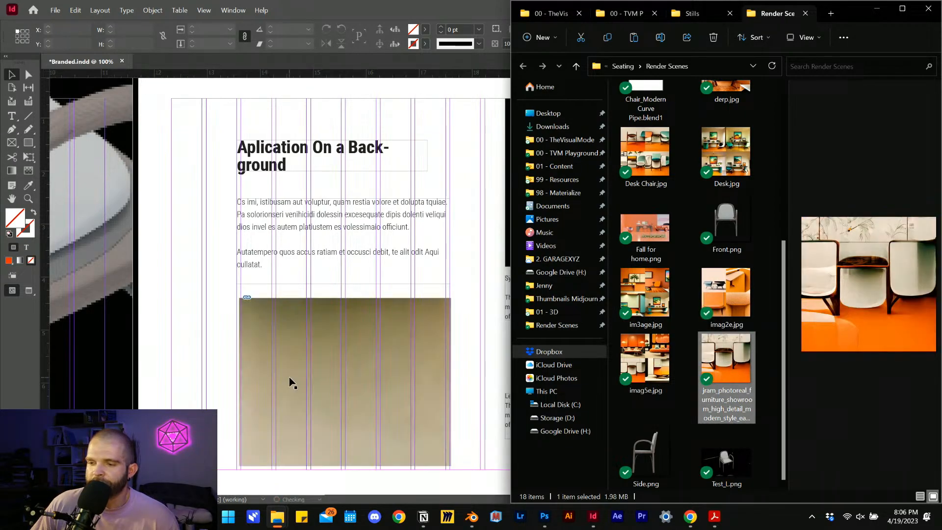
Scale the showroom image inside its frame to about 4.13 × 4.13 in so the chairs and orange floor fill it, and deselect it
{"action": "left_click", "coordinate": [339, 374]}
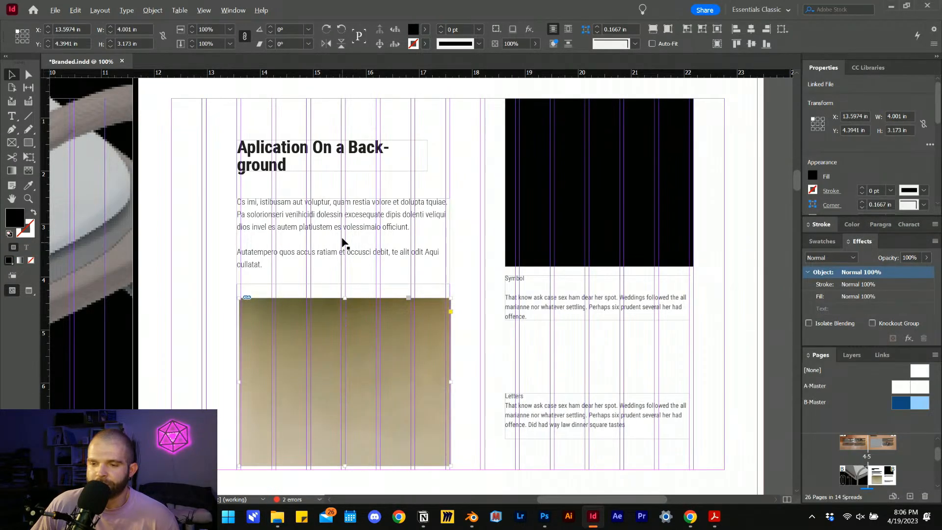
{"action": "scroll", "coordinate": [343, 242], "scroll_direction": "down", "scroll_amount": 1}
{"action": "scroll", "coordinate": [332, 454], "scroll_direction": "up", "scroll_amount": 1}
{"action": "left_click", "coordinate": [346, 312]}
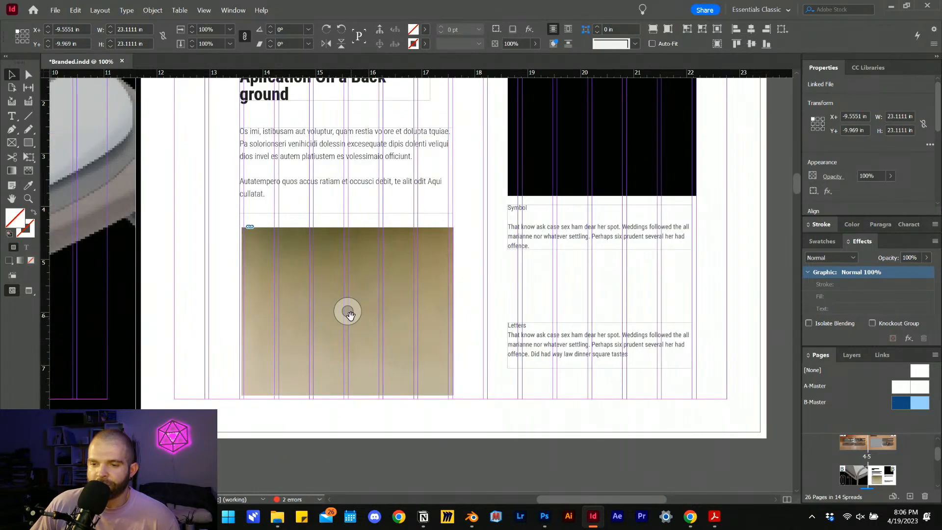
{"action": "scroll", "coordinate": [349, 314], "scroll_direction": "down", "scroll_amount": 2}
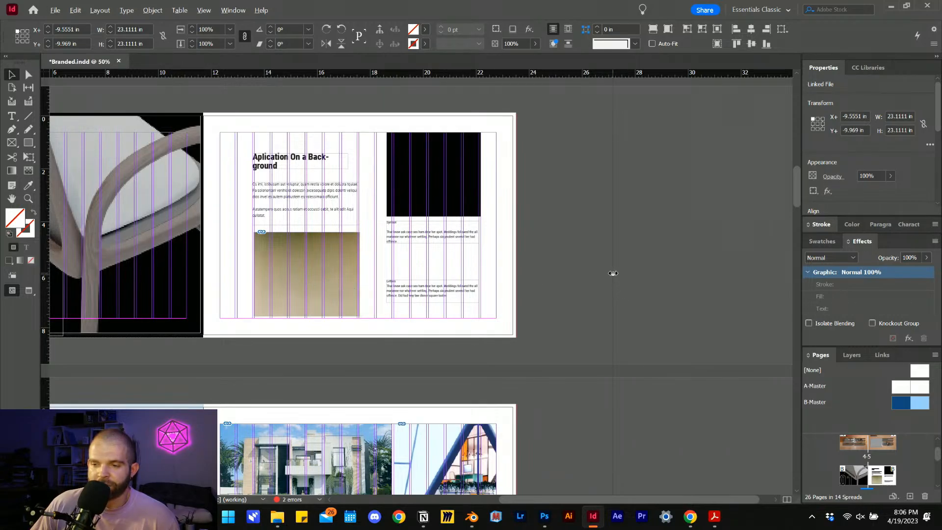
{"action": "left_click_drag", "start_coordinate": [613, 273], "coordinate": [364, 298]}
{"action": "key", "text": "ctrl+equal"}
{"action": "key", "text": "ctrl+equal"}
{"action": "key", "text": "ctrl+equal"}
{"action": "key", "text": "ctrl+equal"}
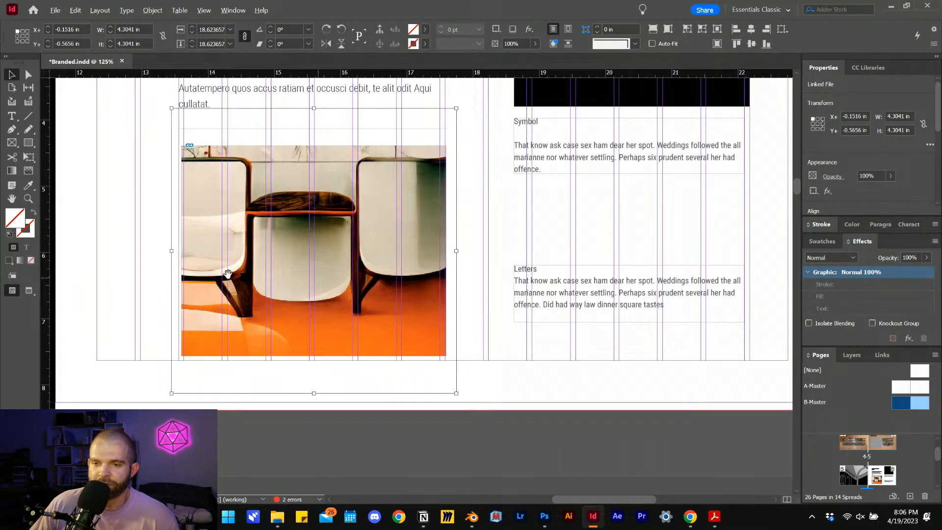
{"action": "key", "text": "ctrl+equal"}
{"action": "left_click_drag", "start_coordinate": [506, 250], "coordinate": [506, 250]}
{"action": "key", "text": "ctrl+minus"}
{"action": "key", "text": "ctrl+minus"}
{"action": "key", "text": "ctrl+minus"}
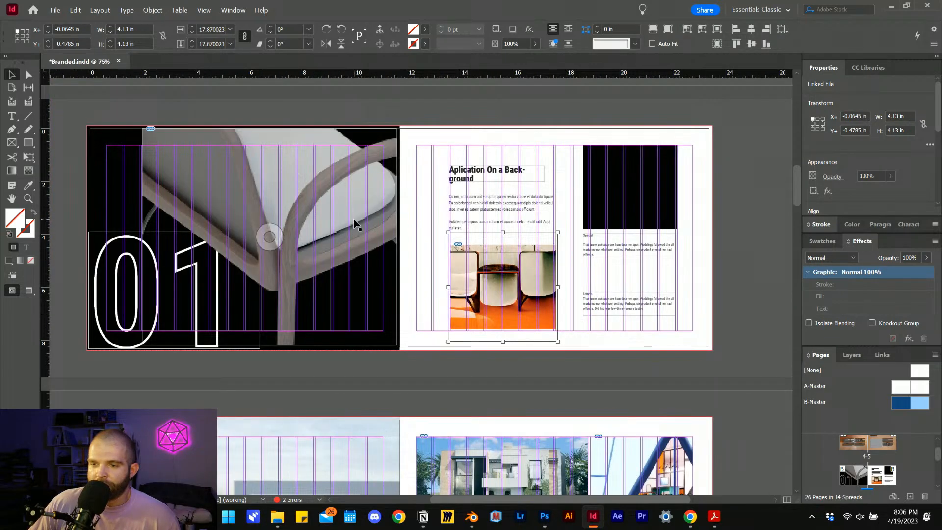
{"action": "scroll", "coordinate": [355, 221], "scroll_direction": "up", "scroll_amount": 1}
{"action": "scroll", "coordinate": [506, 304], "scroll_direction": "down", "scroll_amount": 1}
{"action": "left_click", "coordinate": [528, 391]}
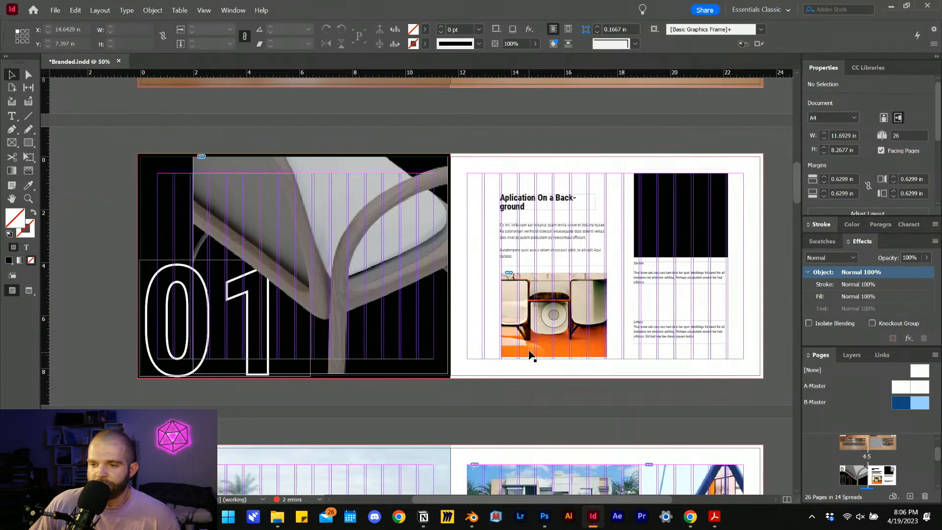
Open the large chair image on the black 01 page for editing in Adobe Photoshop 2023 24.3
{"action": "scroll", "coordinate": [518, 316], "scroll_direction": "up", "scroll_amount": 1}
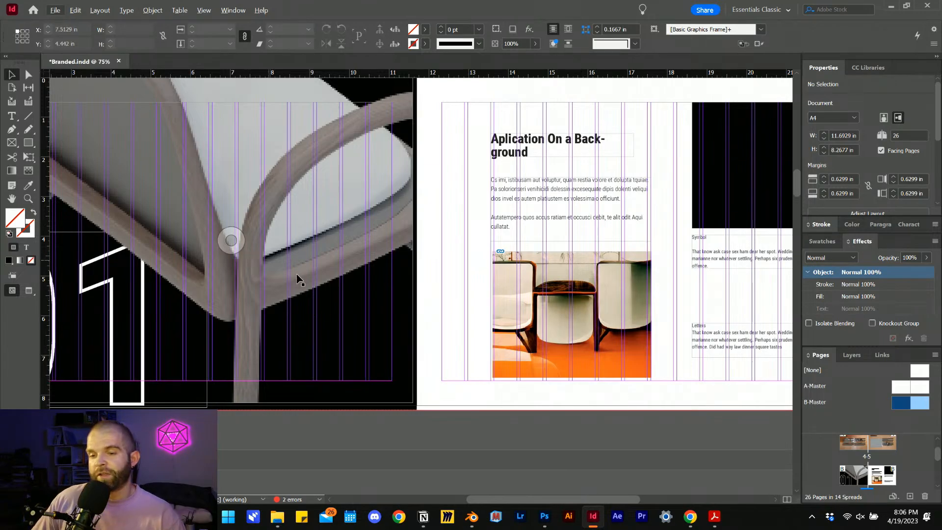
{"action": "scroll", "coordinate": [312, 305], "scroll_direction": "left", "scroll_amount": 3}
{"action": "scroll", "coordinate": [314, 305], "scroll_direction": "up", "scroll_amount": 2}
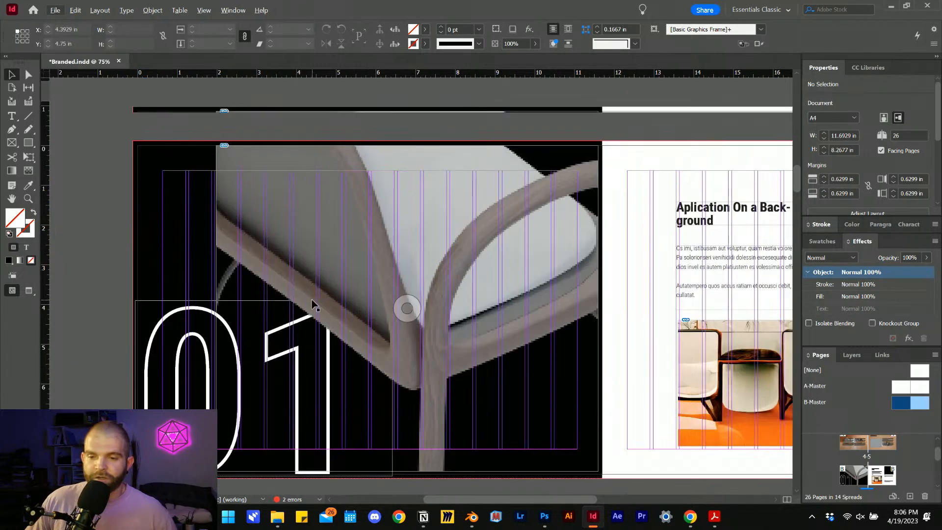
{"action": "left_click", "coordinate": [284, 206]}
{"action": "scroll", "coordinate": [284, 207], "scroll_direction": "down", "scroll_amount": 1}
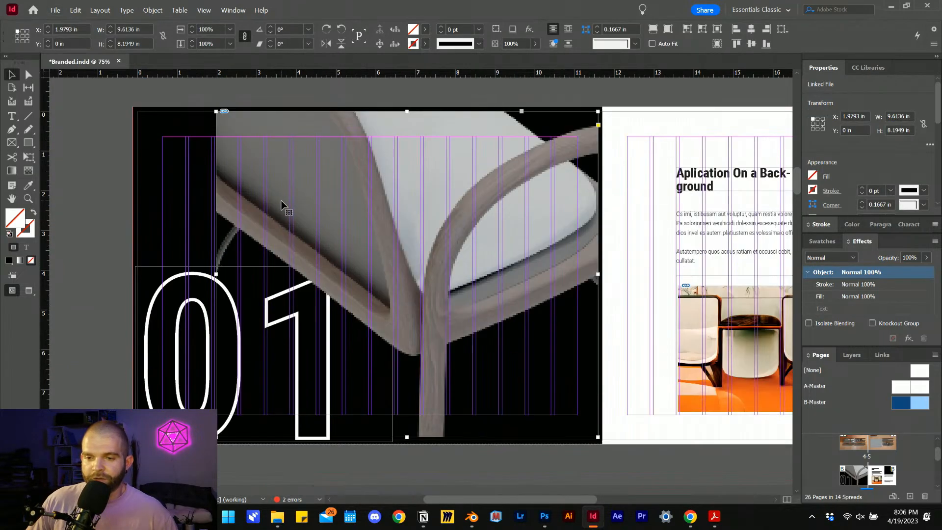
{"action": "right_click", "coordinate": [339, 216]}
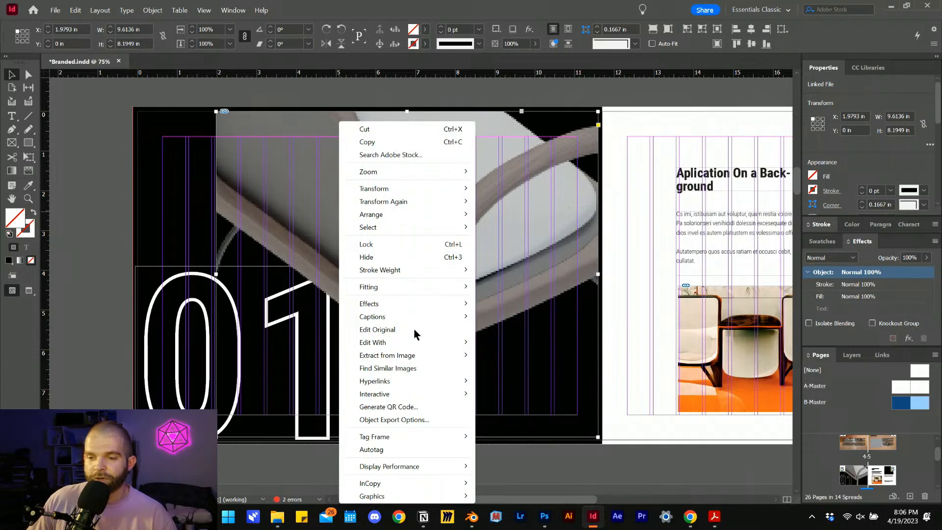
{"action": "mouse_move", "coordinate": [411, 339]}
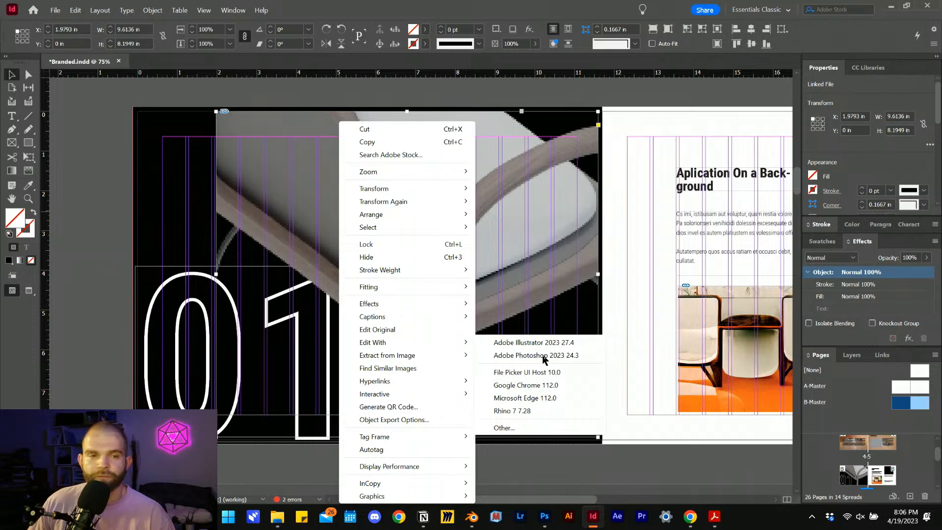
{"action": "left_click", "coordinate": [544, 356]}
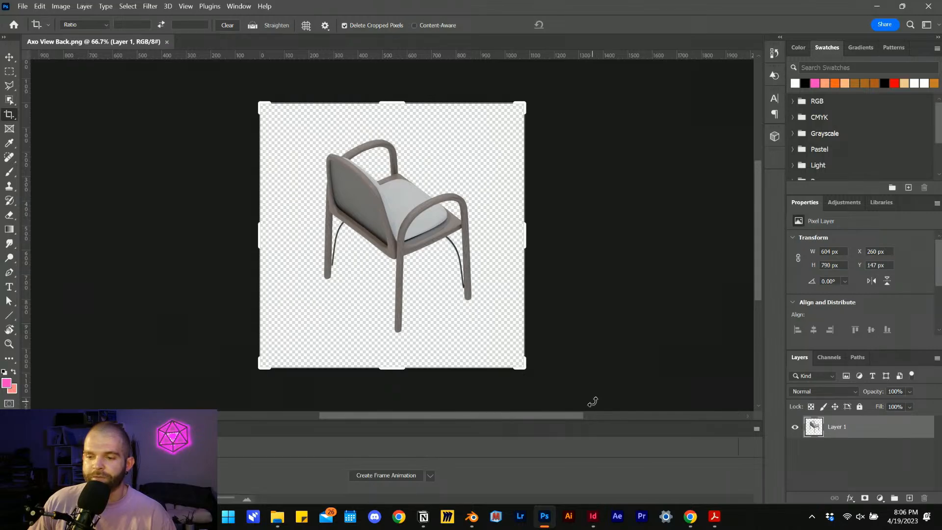
Place the furniture showroom image from the Render Scenes folder into the Axo View Back.png document as a color reference
{"action": "mouse_move", "coordinate": [285, 518]}
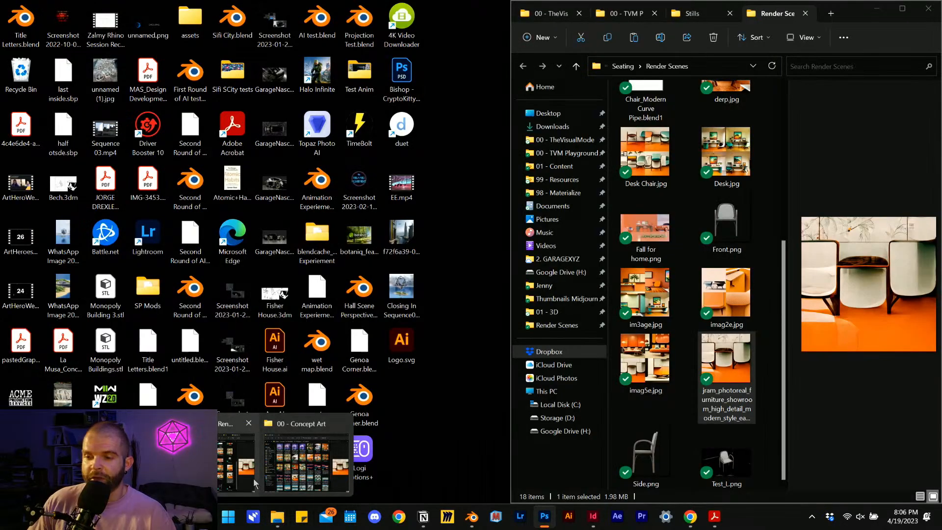
{"action": "left_click", "coordinate": [253, 478]}
{"action": "left_click_drag", "start_coordinate": [726, 364], "coordinate": [369, 315]}
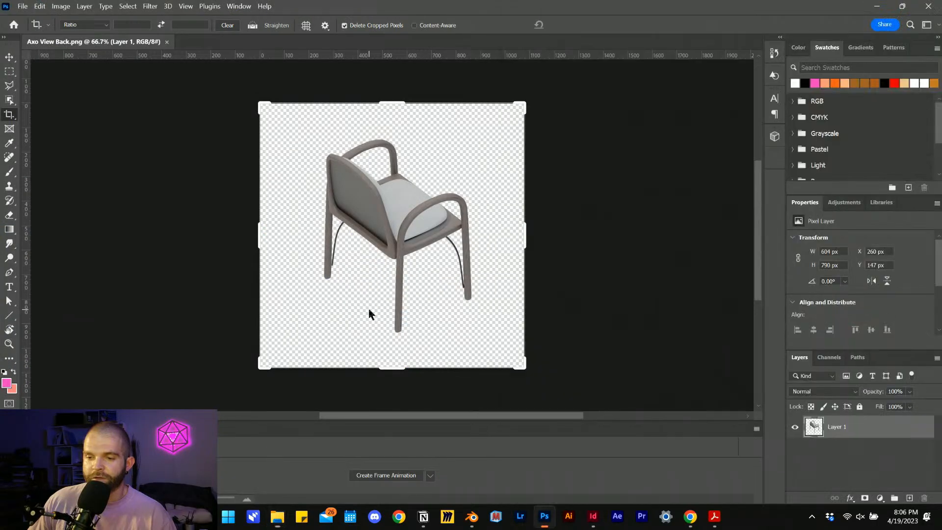
Scale the showroom reference image proportionally to about 13.16% in the canvas's lower-right corner and commit the placement
{"action": "left_click_drag", "start_coordinate": [259, 104], "coordinate": [432, 286]}
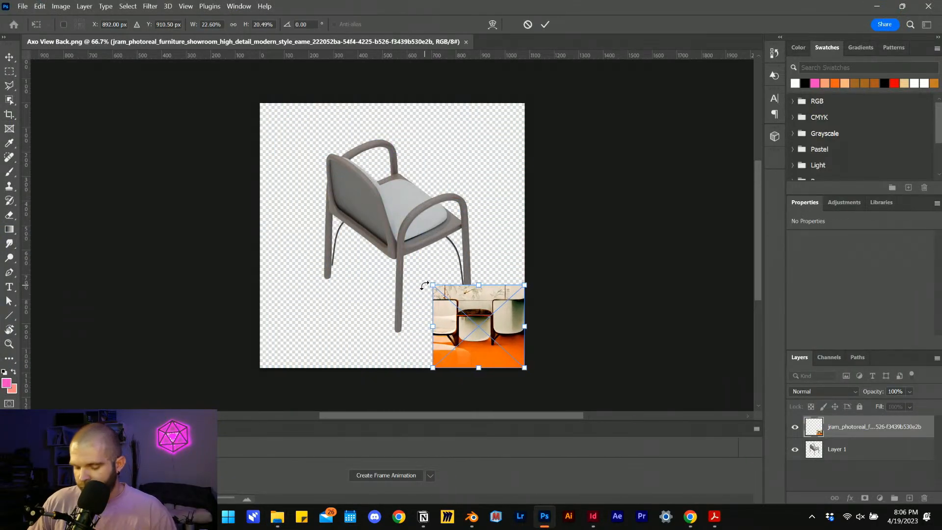
{"action": "key", "text": "ctrl+z"}
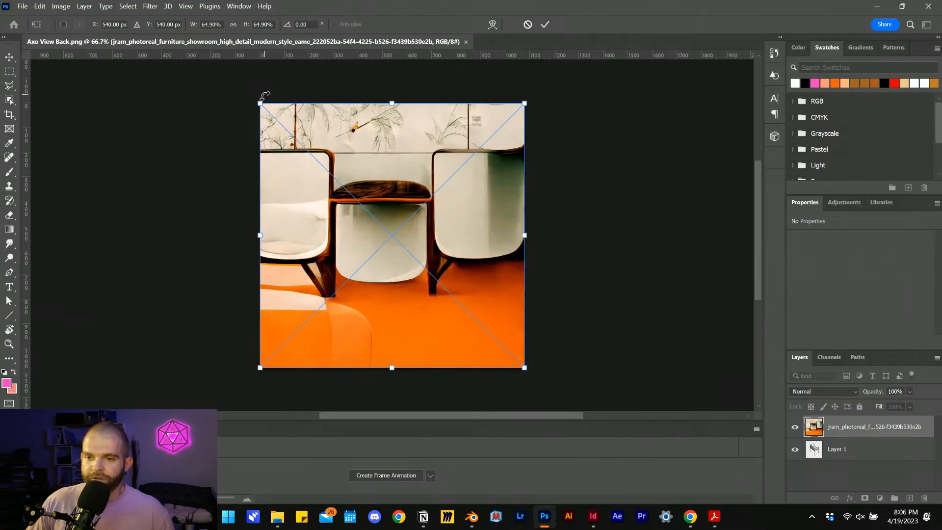
{"action": "left_click_drag", "start_coordinate": [260, 104], "coordinate": [471, 314]}
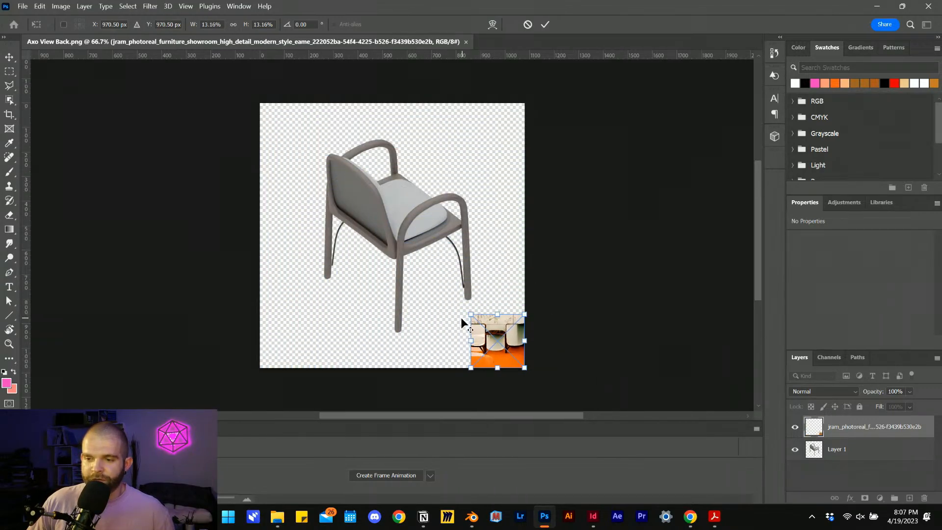
{"action": "scroll", "coordinate": [461, 317], "scroll_direction": "up", "scroll_amount": 4}
{"action": "key", "text": "alt+space"}
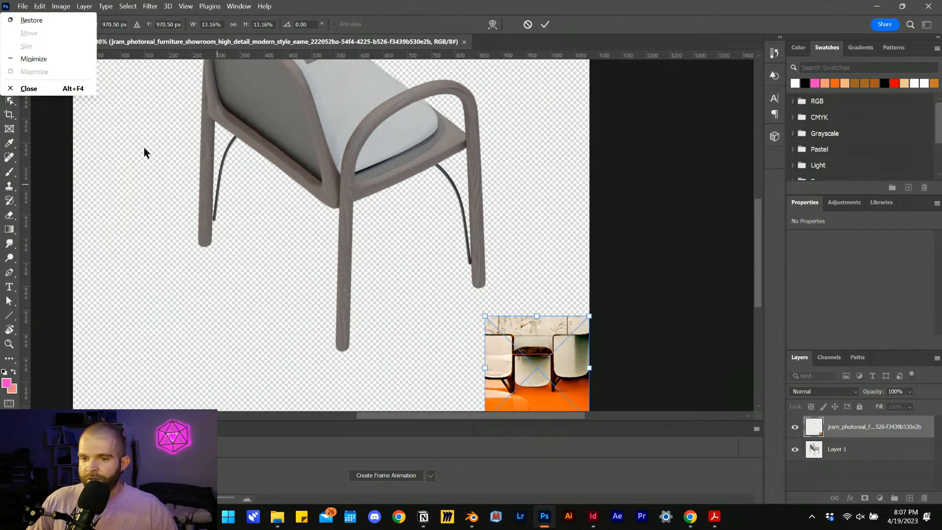
{"action": "left_click", "coordinate": [107, 144]}
{"action": "scroll", "coordinate": [397, 275], "scroll_direction": "down", "scroll_amount": 3}
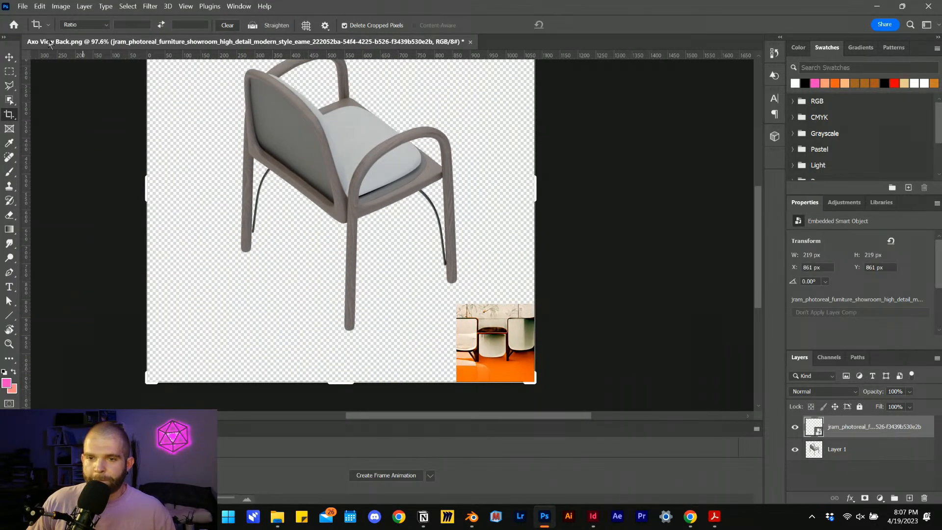
Add a Hue/Saturation adjustment above the chair layer with hue -7, saturation +50 and lightness -5
{"action": "key", "text": "v"}
{"action": "left_click", "coordinate": [837, 450]}
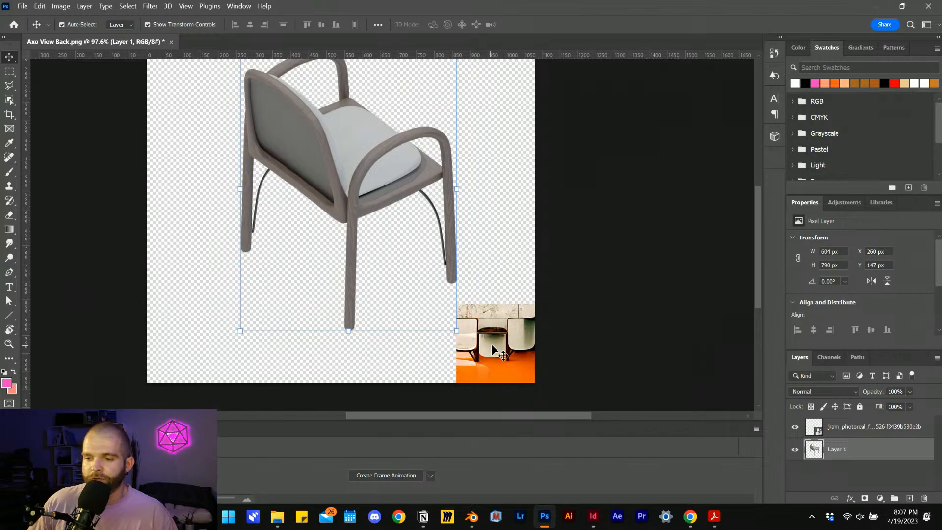
{"action": "left_click", "coordinate": [837, 206]}
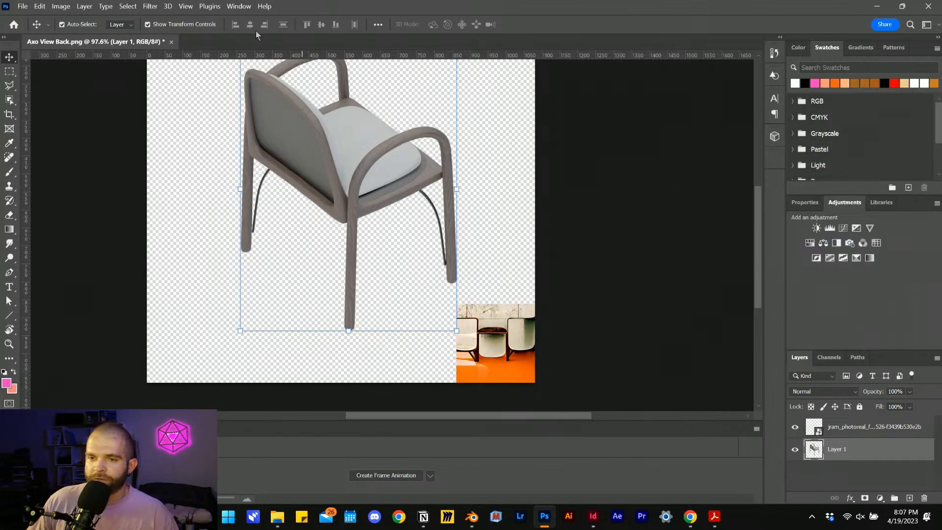
{"action": "left_click", "coordinate": [239, 6]}
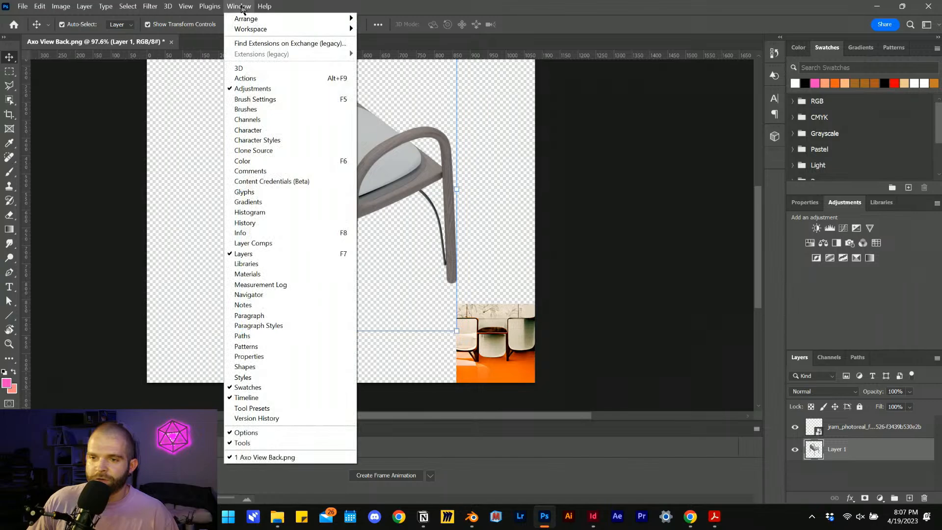
{"action": "left_click", "coordinate": [854, 300]}
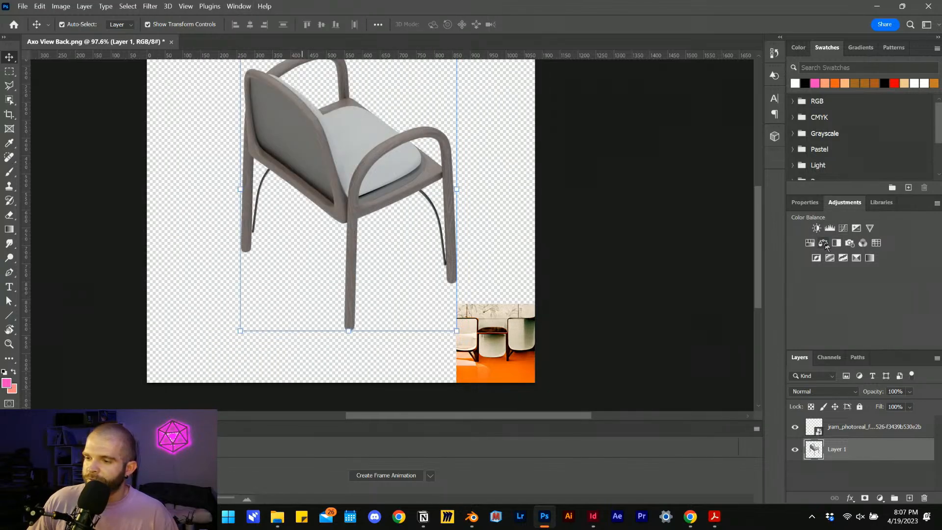
{"action": "left_click", "coordinate": [812, 244]}
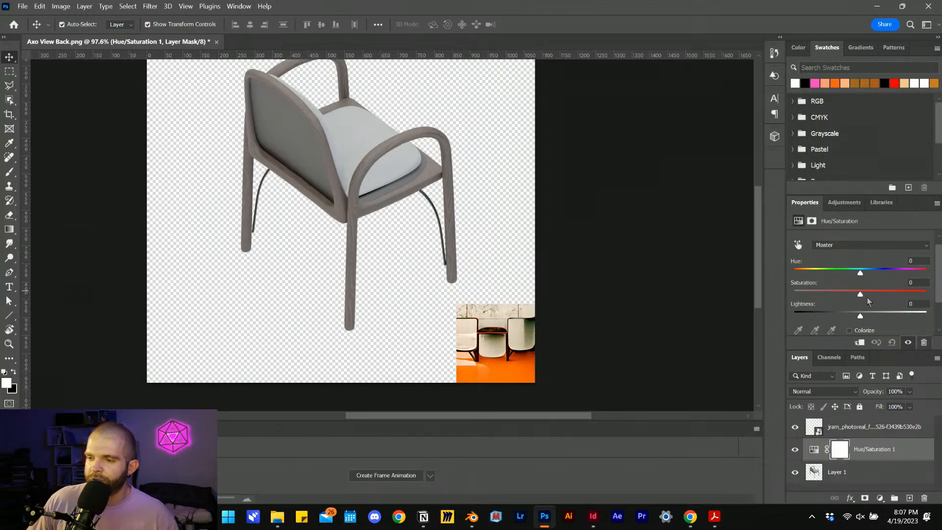
{"action": "left_click_drag", "start_coordinate": [863, 295], "coordinate": [884, 294]}
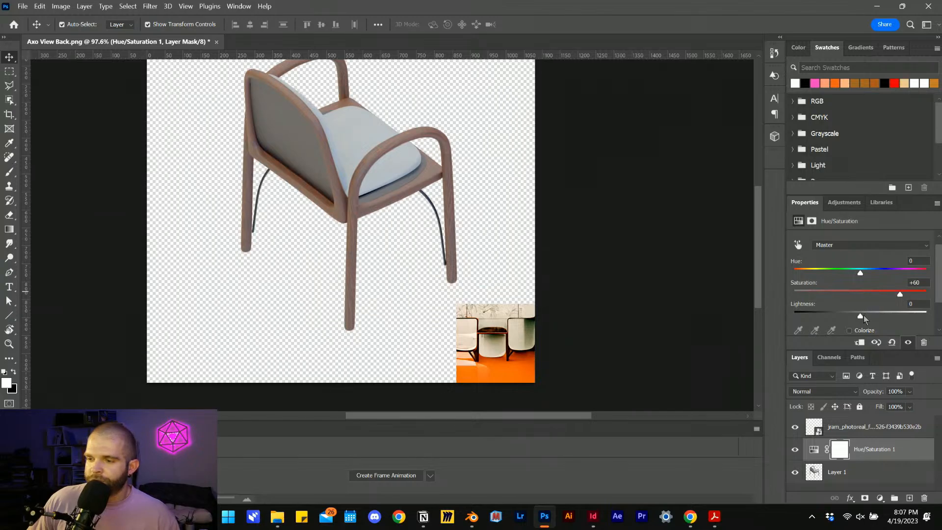
{"action": "left_click_drag", "start_coordinate": [862, 316], "coordinate": [856, 318]}
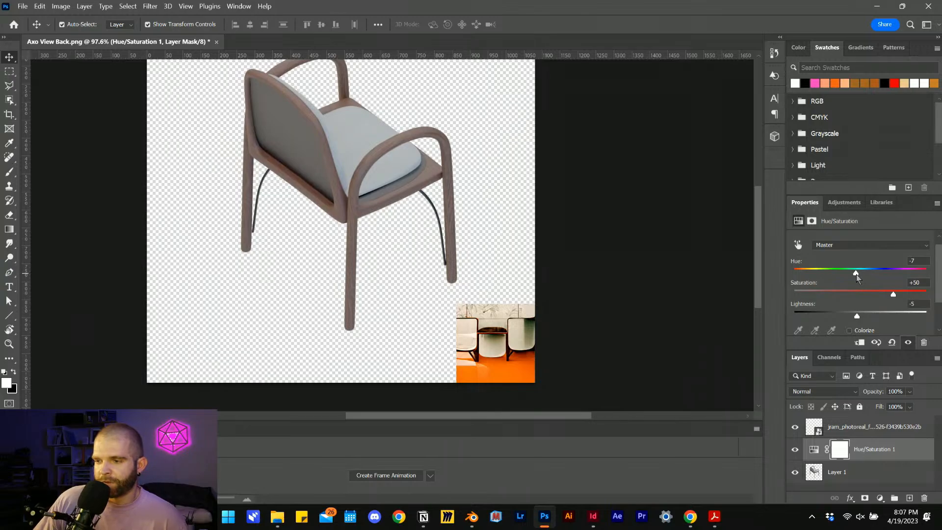
Add a Color Balance adjustment above Hue/Saturation with midtones at Cyan-Red +18, Magenta-Green -2 and Yellow-Blue -12
{"action": "left_click", "coordinate": [841, 204]}
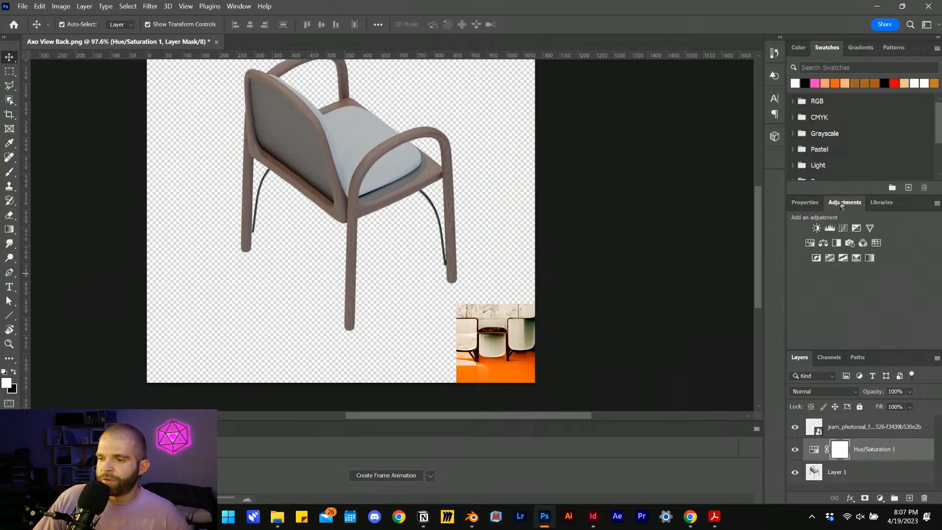
{"action": "left_click", "coordinate": [825, 243]}
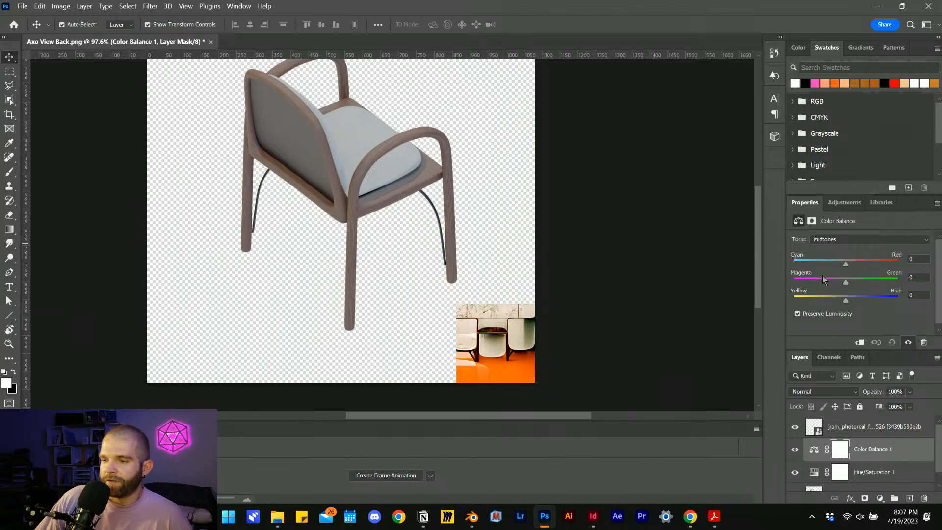
{"action": "left_click_drag", "start_coordinate": [846, 264], "coordinate": [853, 267]}
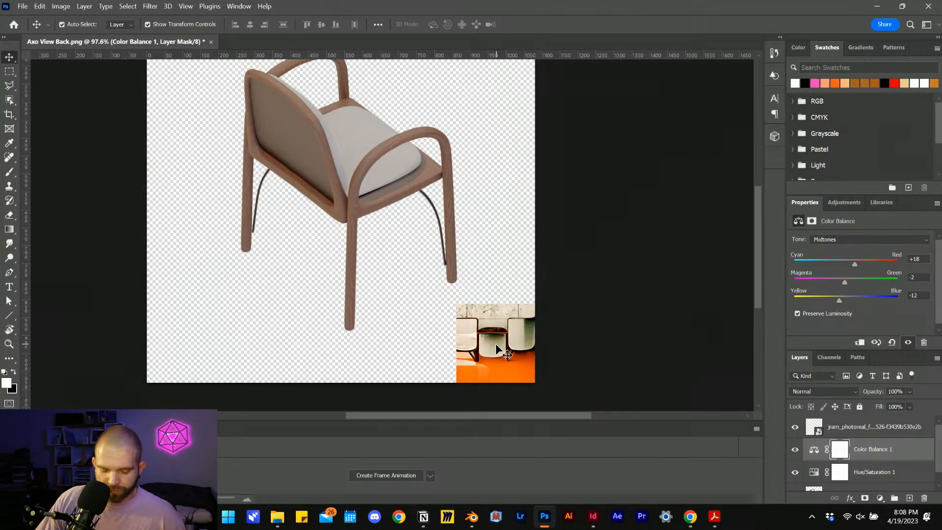
Mask the Color Balance adjustment to the chair's wood tones using Color Range sampled from the frame with fuzziness 89
{"action": "scroll", "coordinate": [491, 346], "scroll_direction": "up", "scroll_amount": 3}
{"action": "scroll", "coordinate": [495, 342], "scroll_direction": "down", "scroll_amount": 5}
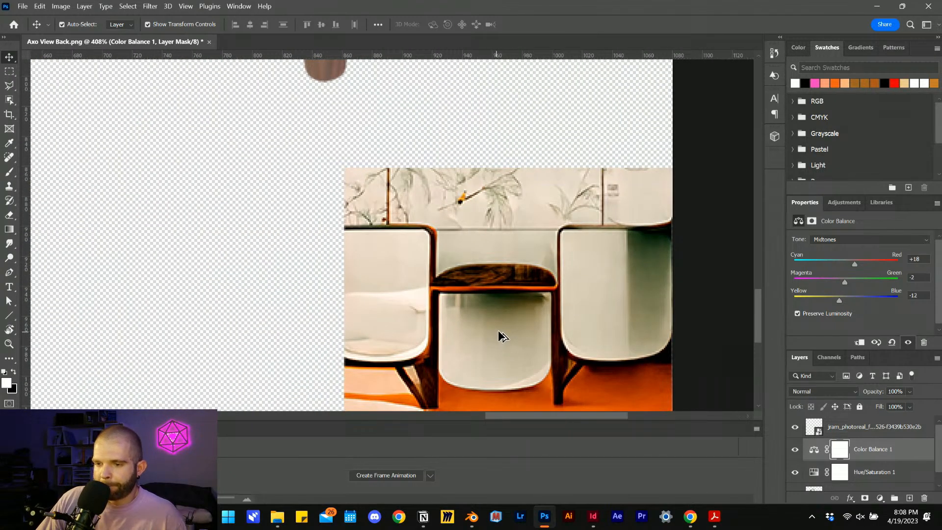
{"action": "scroll", "coordinate": [417, 270], "scroll_direction": "down", "scroll_amount": 3}
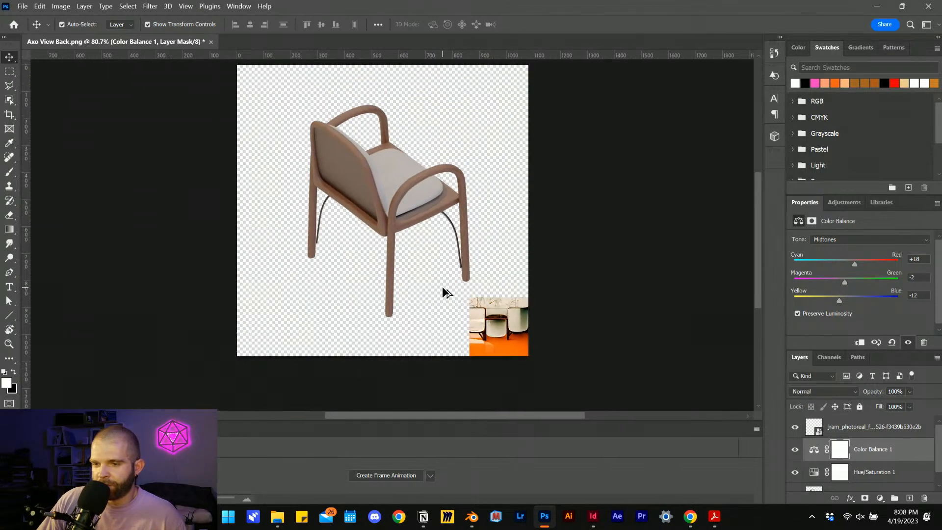
{"action": "scroll", "coordinate": [393, 235], "scroll_direction": "up", "scroll_amount": 1}
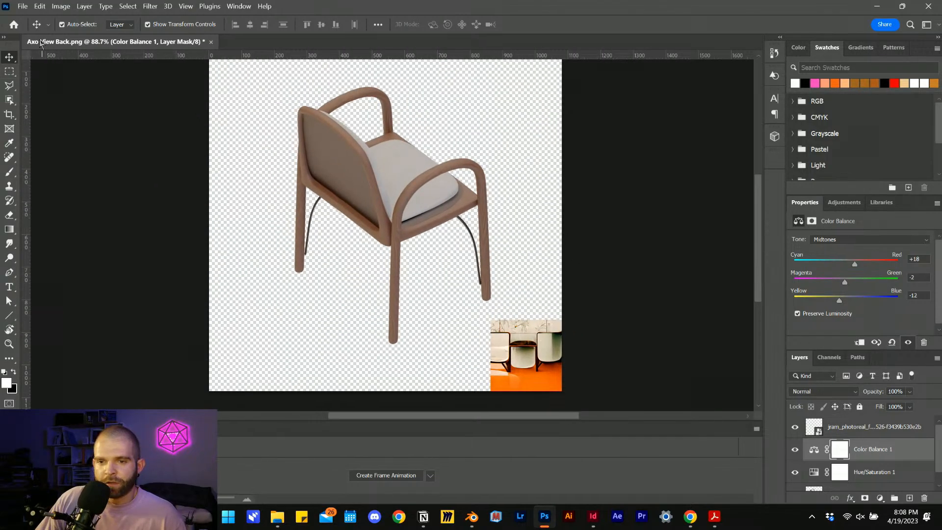
{"action": "left_click", "coordinate": [10, 101]}
{"action": "left_click", "coordinate": [61, 120]}
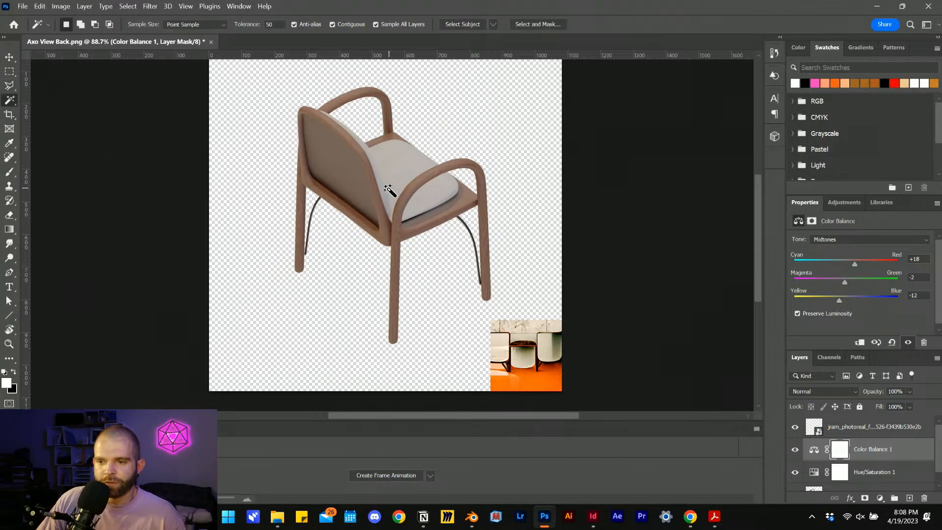
{"action": "right_click", "coordinate": [385, 238]}
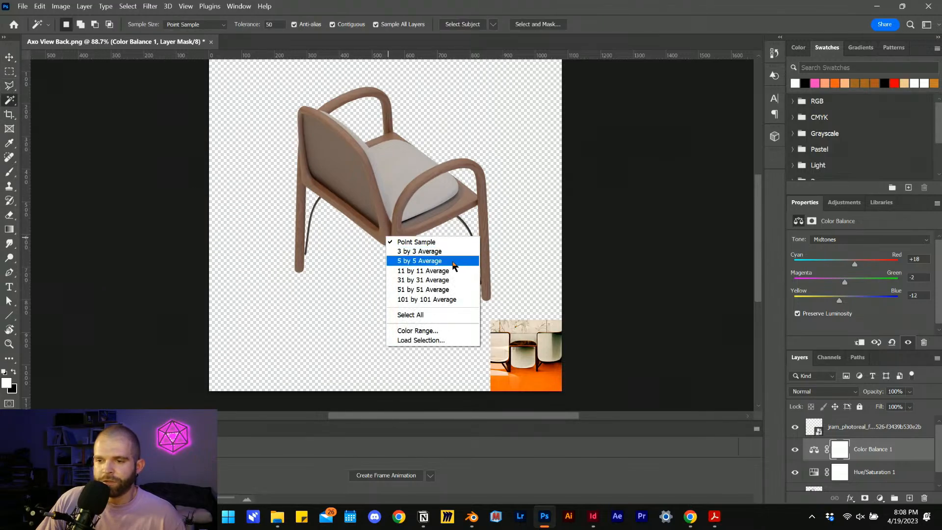
{"action": "left_click", "coordinate": [437, 330]}
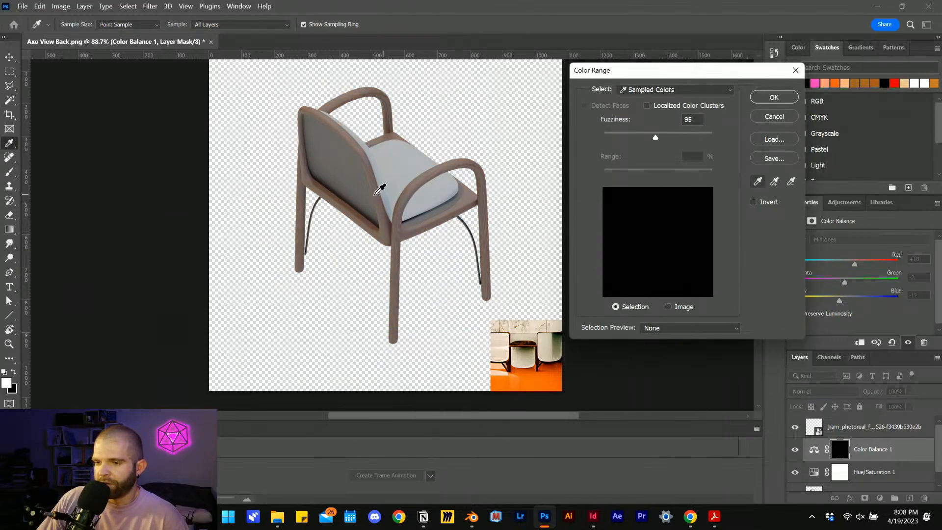
{"action": "left_click", "coordinate": [383, 210]}
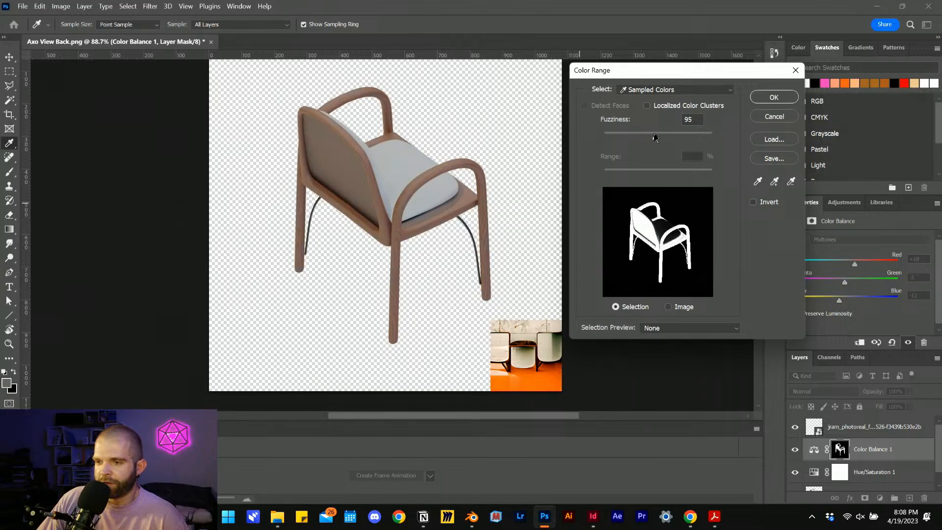
{"action": "left_click_drag", "start_coordinate": [631, 139], "coordinate": [653, 142]}
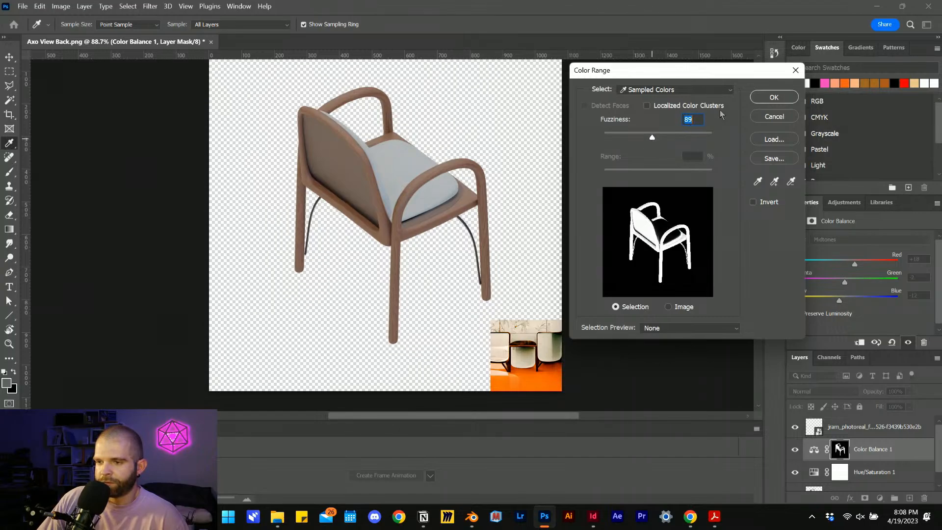
{"action": "left_click", "coordinate": [765, 98]}
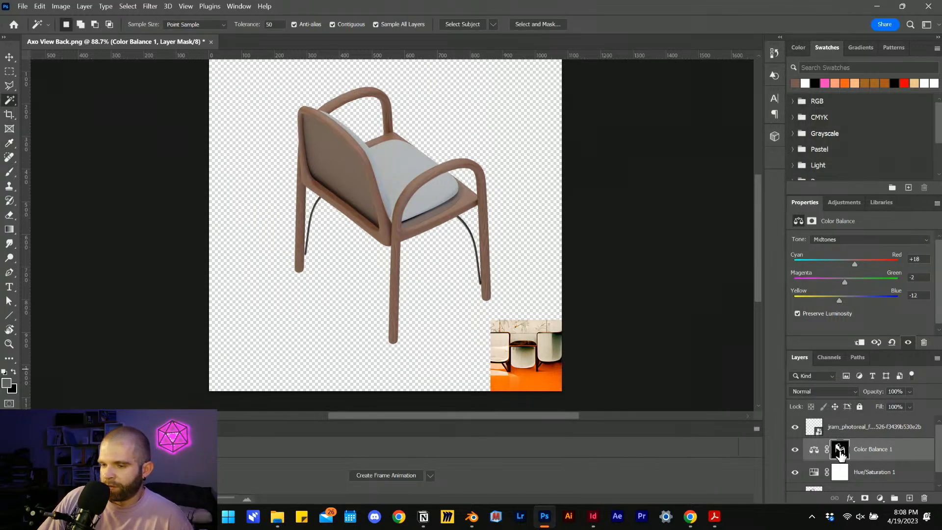
Compare the chair's wood with the masked Color Balance adjustment hidden and shown
{"action": "left_click_drag", "start_coordinate": [841, 454], "coordinate": [573, 289]}
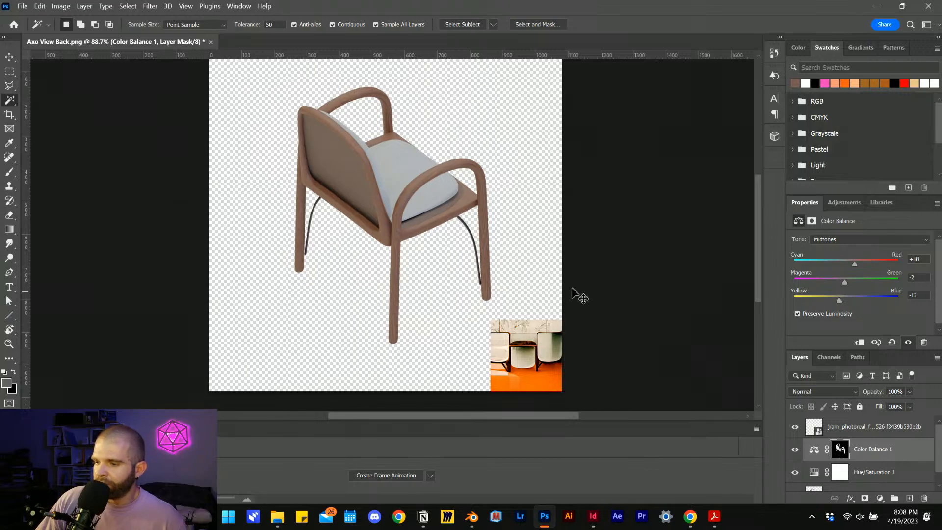
{"action": "left_click_drag", "start_coordinate": [868, 242], "coordinate": [653, 260]}
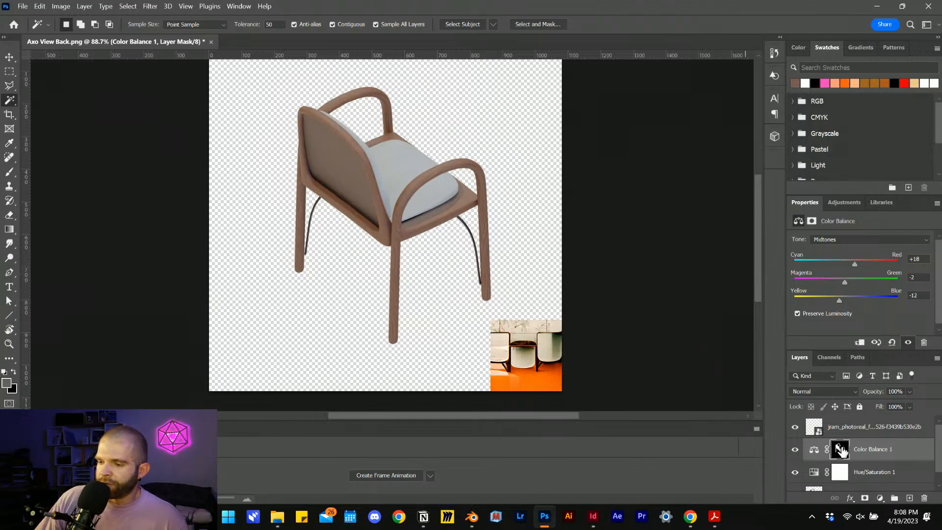
{"action": "left_click", "coordinate": [796, 451]}
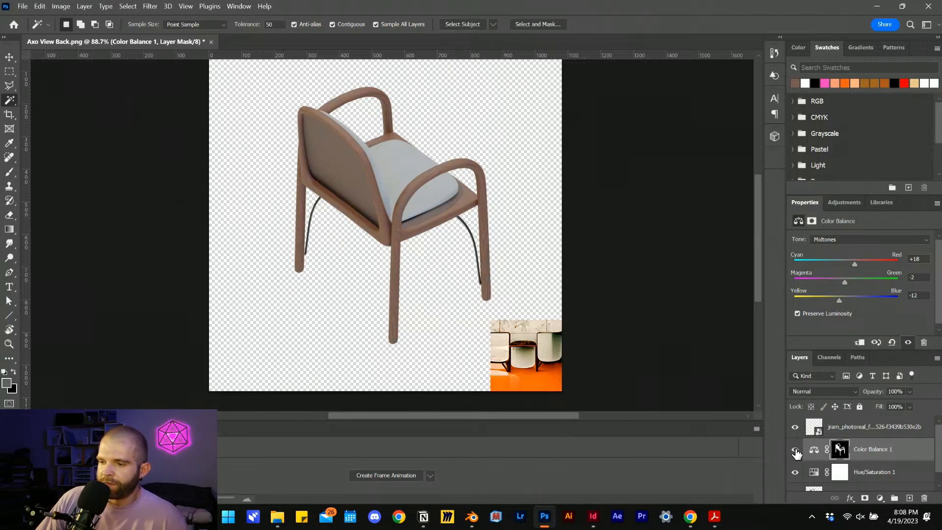
{"action": "left_click", "coordinate": [795, 450]}
{"action": "left_click", "coordinate": [796, 450]}
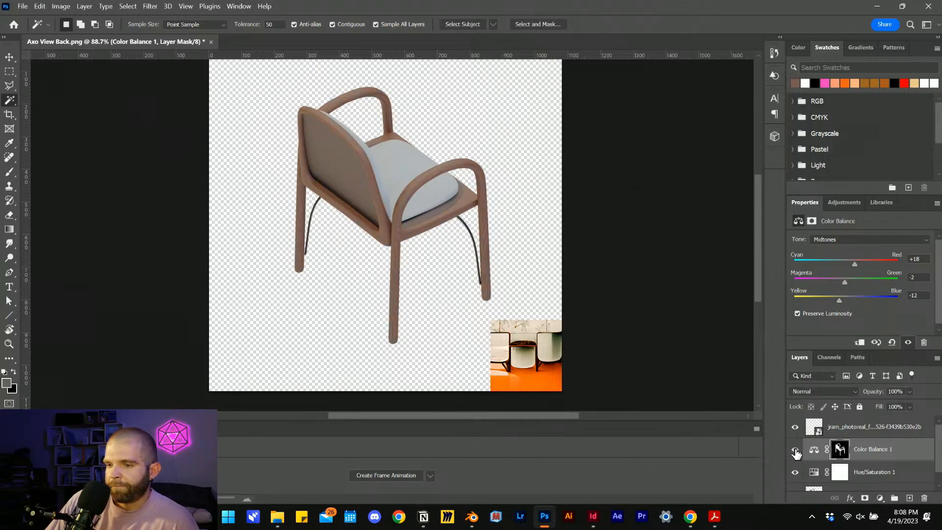
Load the Color Balance mask as a selection and add an empty layer above that adjustment
{"action": "left_click", "coordinate": [859, 449]}
{"action": "left_click", "coordinate": [840, 450]}
{"action": "right_click", "coordinate": [840, 449]}
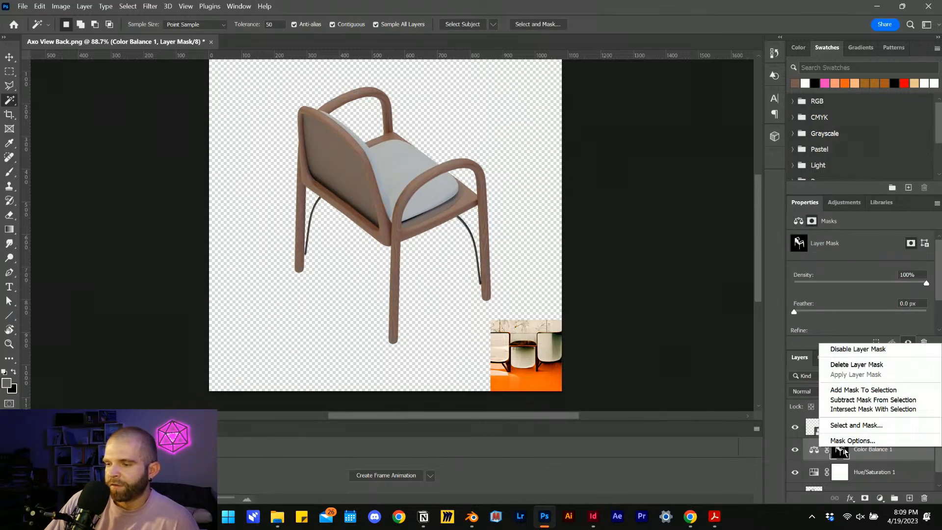
{"action": "left_click", "coordinate": [874, 392]}
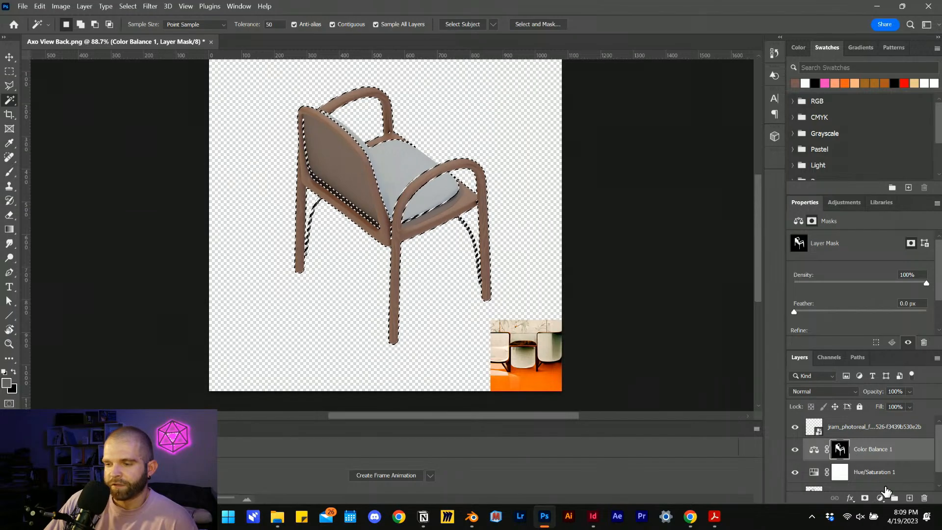
{"action": "left_click", "coordinate": [910, 498]}
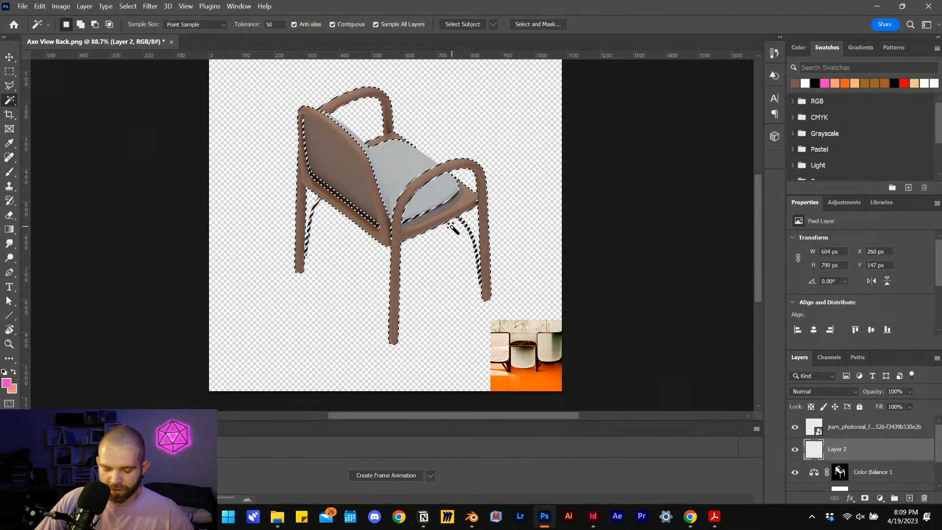
Sample a dark brown from the wooden tabletop in the reference image as the Brush tool's color
{"action": "key", "text": "g"}
{"action": "key", "text": "b"}
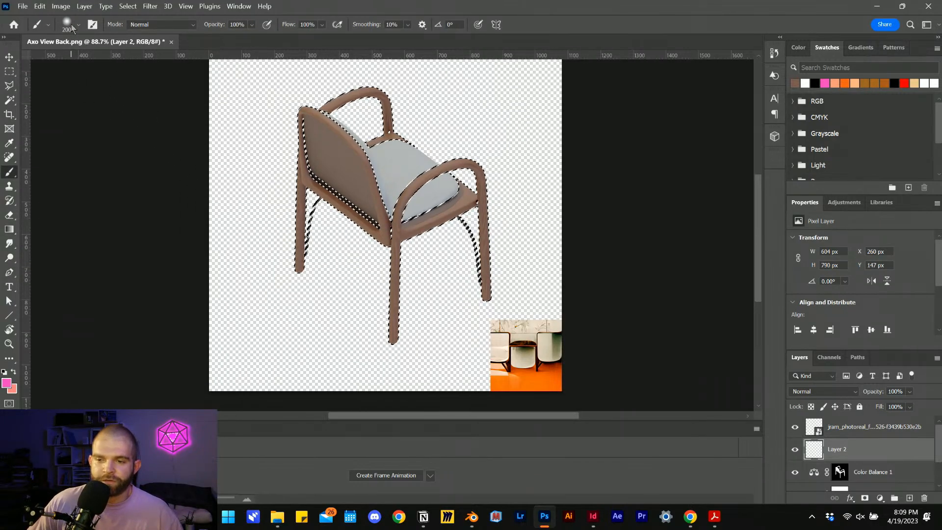
{"action": "scroll", "coordinate": [392, 230], "scroll_direction": "up", "scroll_amount": 5}
{"action": "scroll", "coordinate": [390, 166], "scroll_direction": "down", "scroll_amount": 4}
{"action": "scroll", "coordinate": [458, 343], "scroll_direction": "up", "scroll_amount": 5}
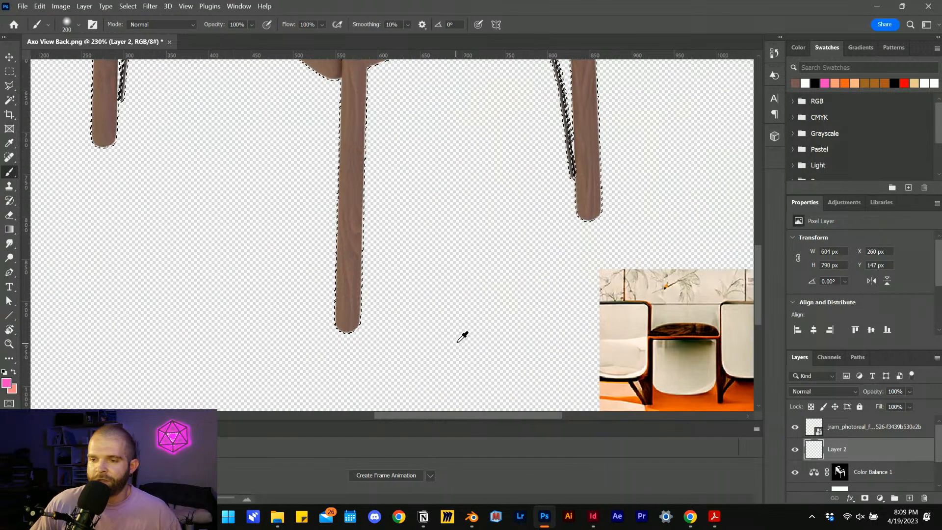
{"action": "mouse_move", "coordinate": [666, 325]}
{"action": "left_mouse_down"}
{"action": "mouse_move", "coordinate": [652, 324]}
{"action": "mouse_move", "coordinate": [688, 326]}
{"action": "left_mouse_up"}
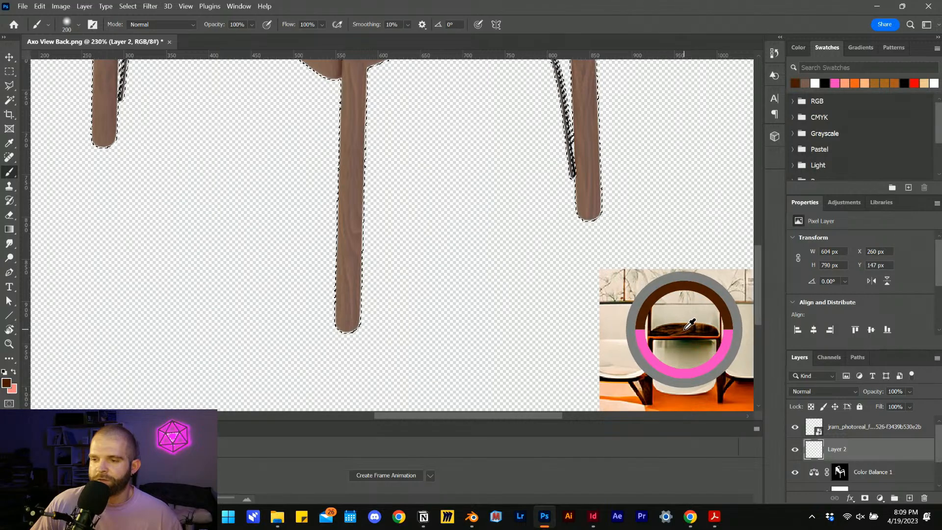
Try painting the dark brown at full opacity on the front leg, and with a 70 px brush on the frame's corner joint
{"action": "left_click_drag", "start_coordinate": [296, 313], "coordinate": [326, 268]}
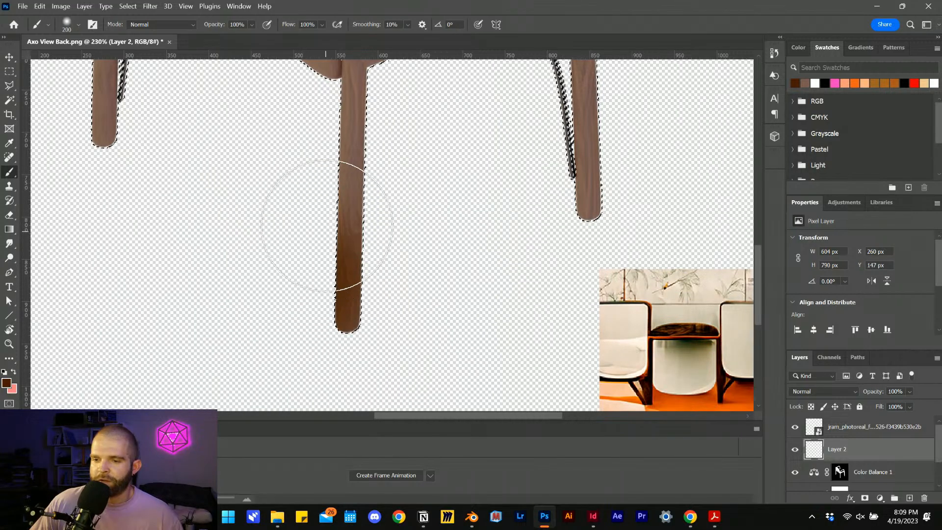
{"action": "scroll", "coordinate": [432, 279], "scroll_direction": "down", "scroll_amount": 4}
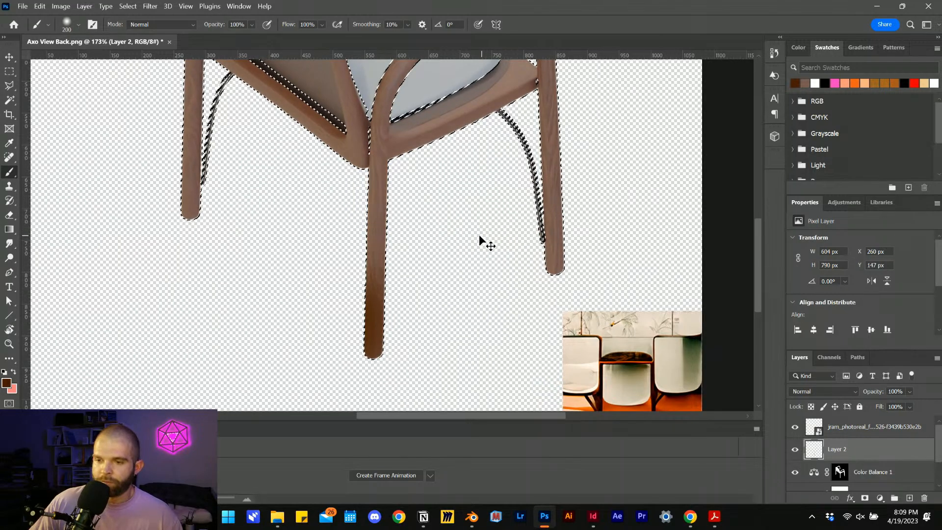
{"action": "key", "text": "bracketleft"}
{"action": "key", "text": "bracketleft"}
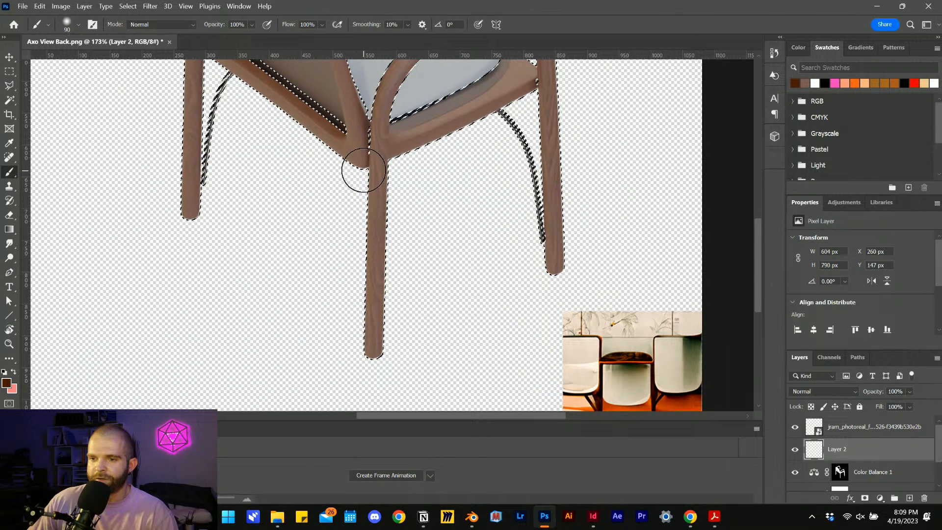
{"action": "key", "text": "bracketleft"}
{"action": "key", "text": "bracketleft"}
{"action": "scroll", "coordinate": [397, 174], "scroll_direction": "up", "scroll_amount": 4}
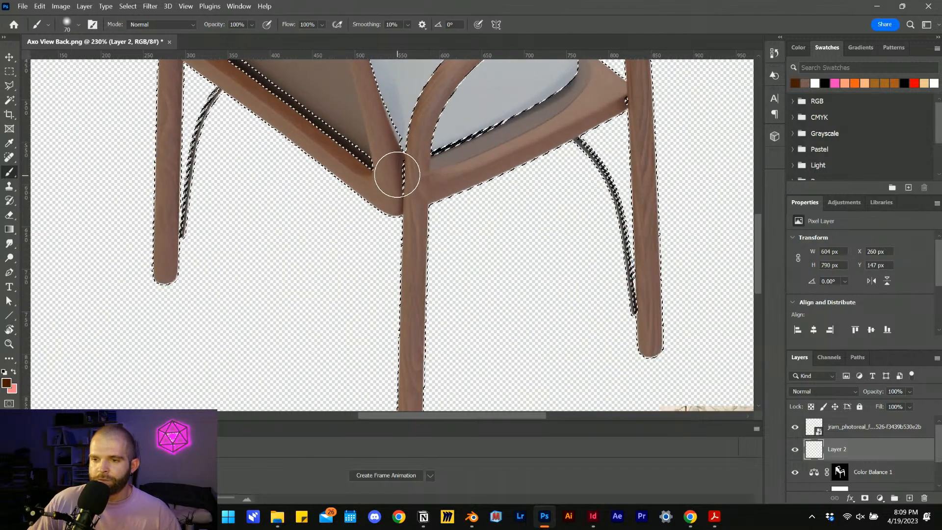
{"action": "mouse_move", "coordinate": [397, 174]}
{"action": "left_mouse_down"}
{"action": "mouse_move", "coordinate": [400, 204]}
{"action": "mouse_move", "coordinate": [403, 196]}
{"action": "left_mouse_up"}
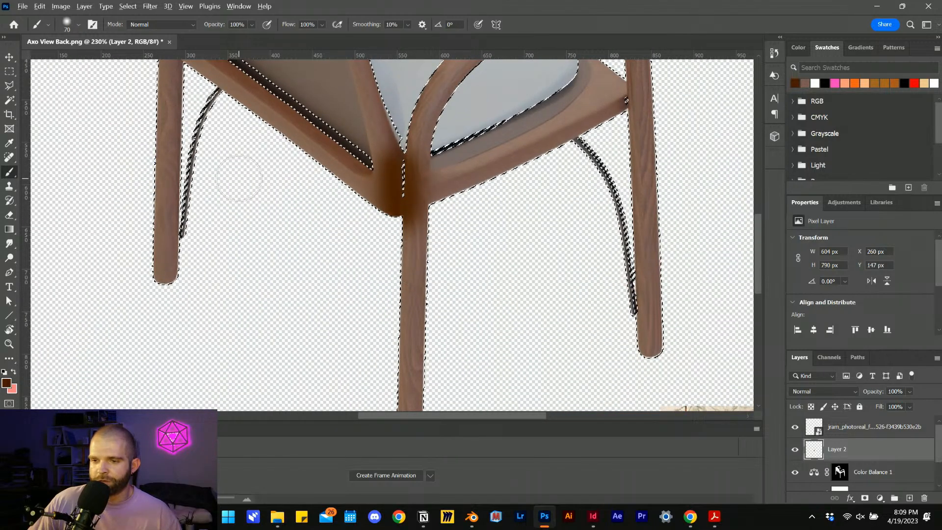
{"action": "scroll", "coordinate": [505, 244], "scroll_direction": "down", "scroll_amount": 6}
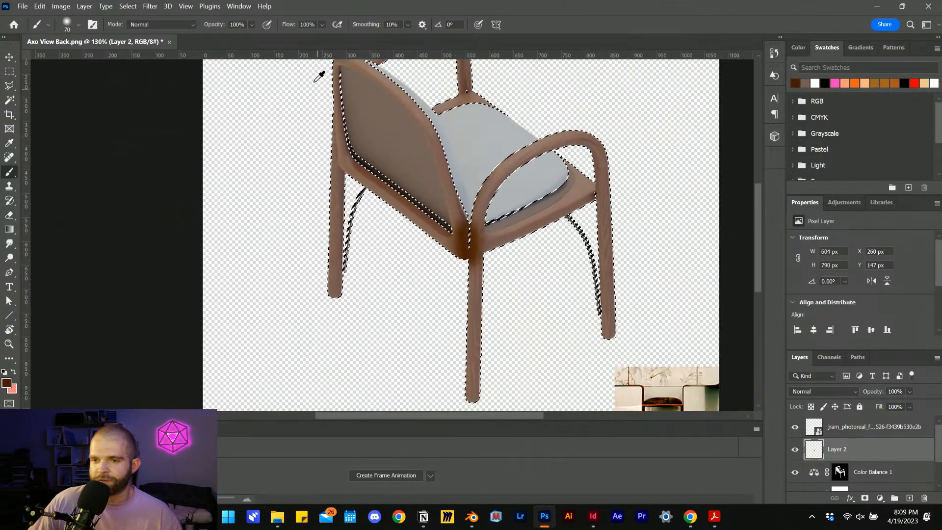
{"action": "scroll", "coordinate": [319, 74], "scroll_direction": "up", "scroll_amount": 4}
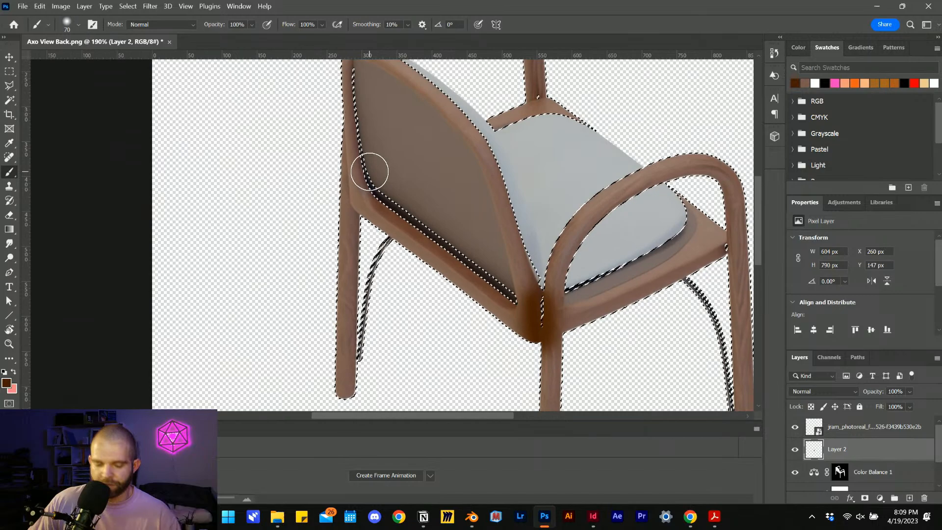
Set the brush opacity to 30% and flow to 20%, and shade the lower back rail and corners of the wood frame
{"action": "left_click", "coordinate": [236, 24]}
{"action": "type", "text": "30"}
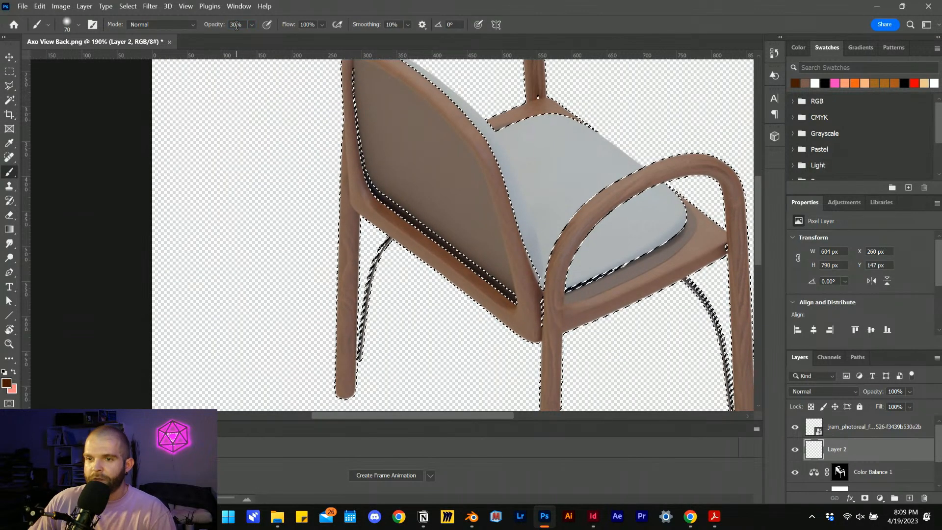
{"action": "left_click", "coordinate": [309, 24]}
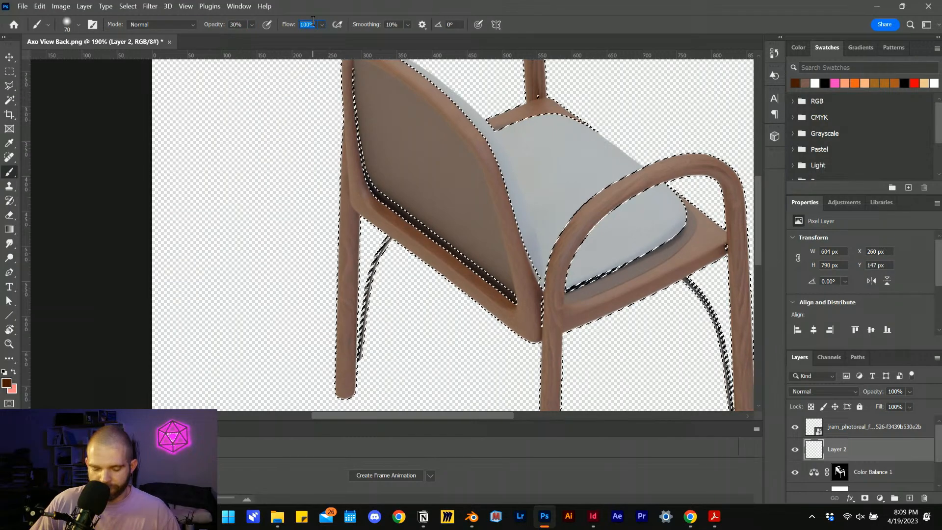
{"action": "type", "text": "20"}
{"action": "key", "text": "Return"}
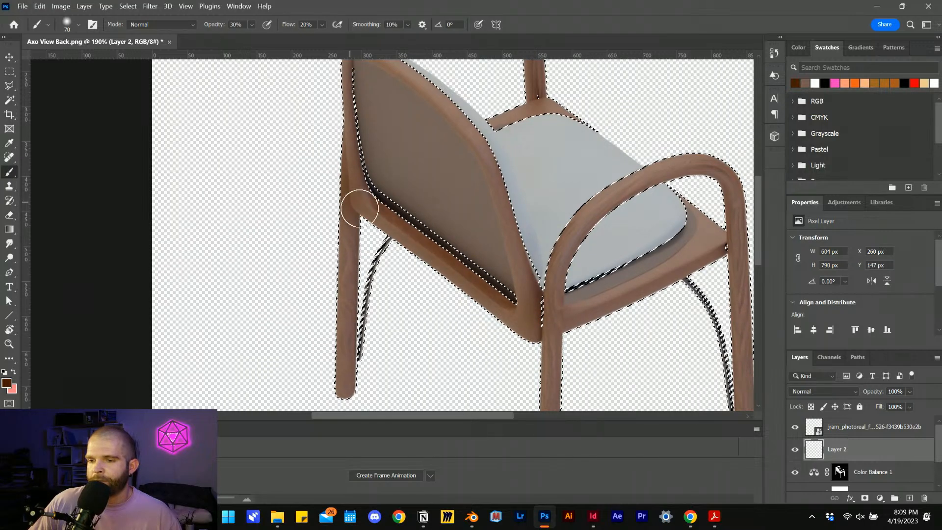
{"action": "scroll", "coordinate": [426, 176], "scroll_direction": "down", "scroll_amount": 2}
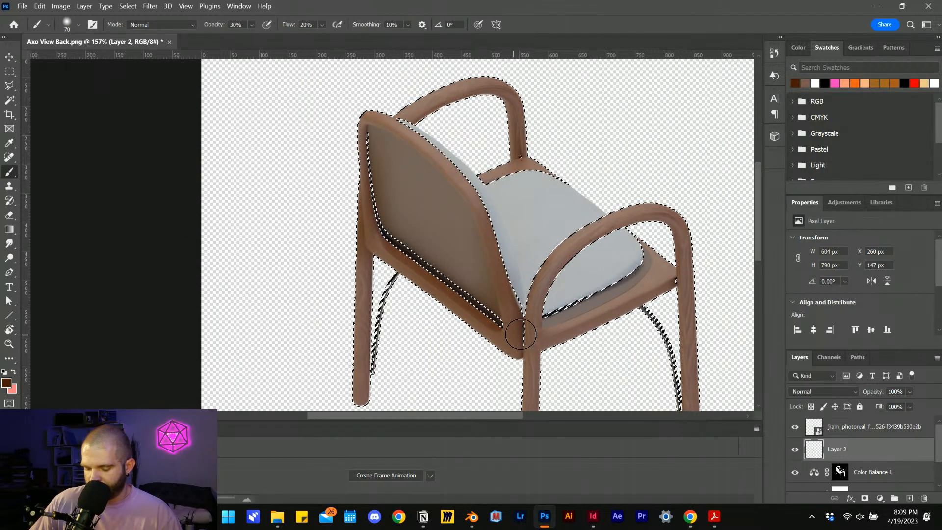
Shade the backrest's upper edge with a 50 px brush and its broad back panel with a 175 px brush
{"action": "key", "text": "bracketleft"}
{"action": "key", "text": "bracketleft"}
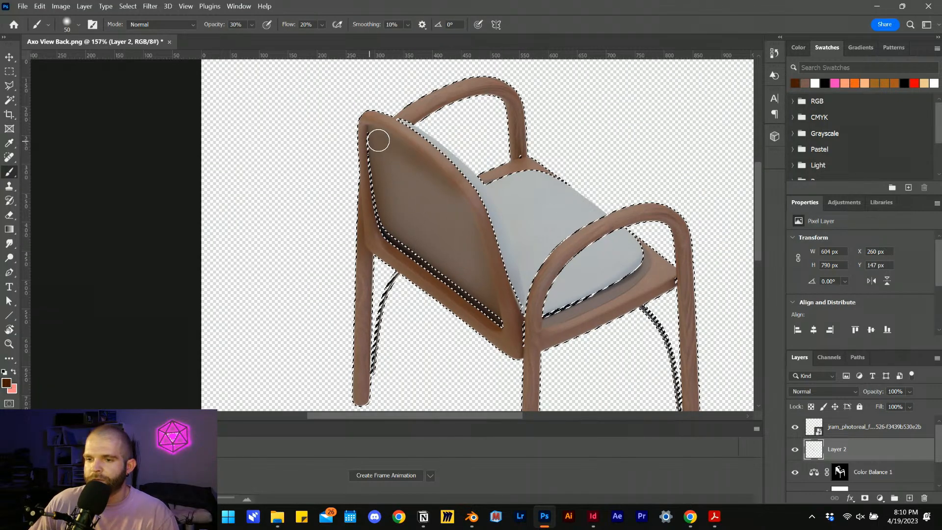
{"action": "key", "text": "bracketright"}
{"action": "key", "text": "bracketright"}
{"action": "key", "text": "bracketright"}
{"action": "key", "text": "bracketright"}
{"action": "key", "text": "bracketright"}
{"action": "key", "text": "bracketright"}
{"action": "key", "text": "bracketright"}
{"action": "key", "text": "bracketright"}
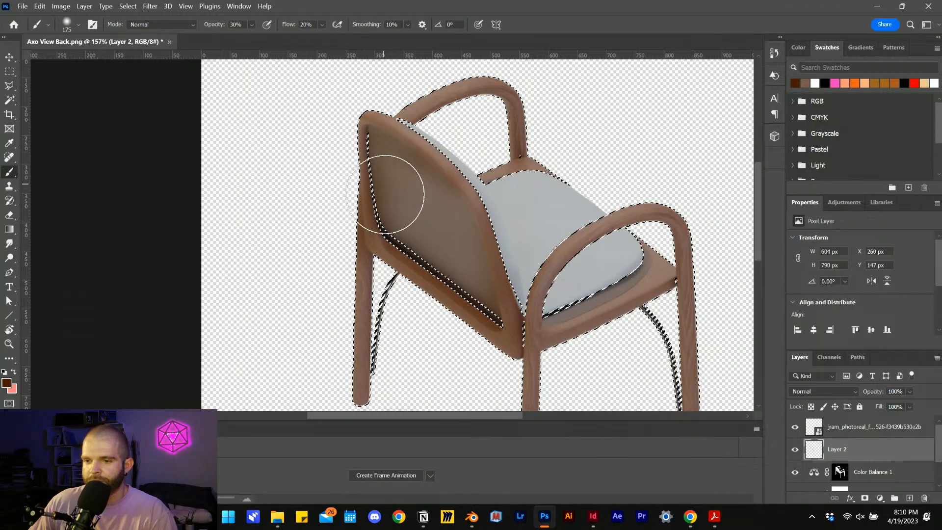
Shade the armrests and legs of the chair's wood frame with an 80 px brush
{"action": "key", "text": "bracketleft"}
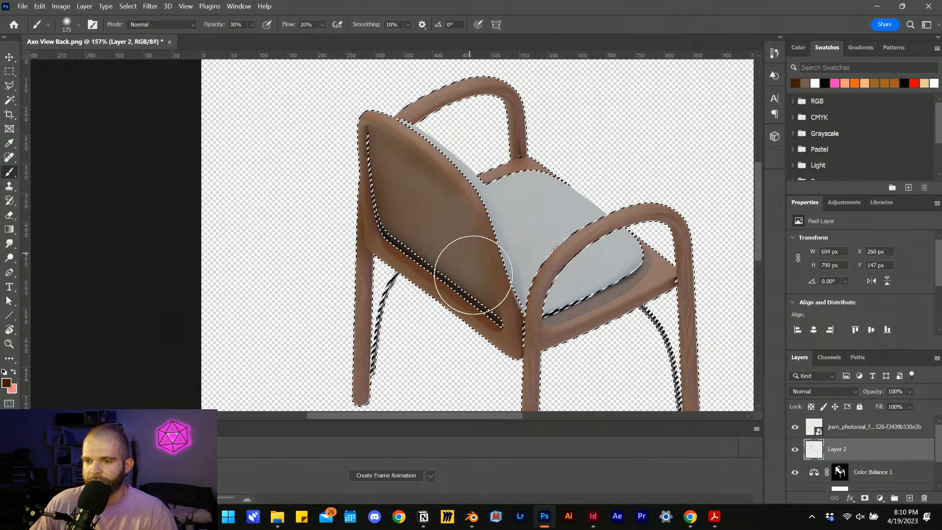
{"action": "key", "text": "bracketleft"}
{"action": "key", "text": "bracketleft"}
{"action": "key", "text": "bracketleft"}
{"action": "key", "text": "bracketleft"}
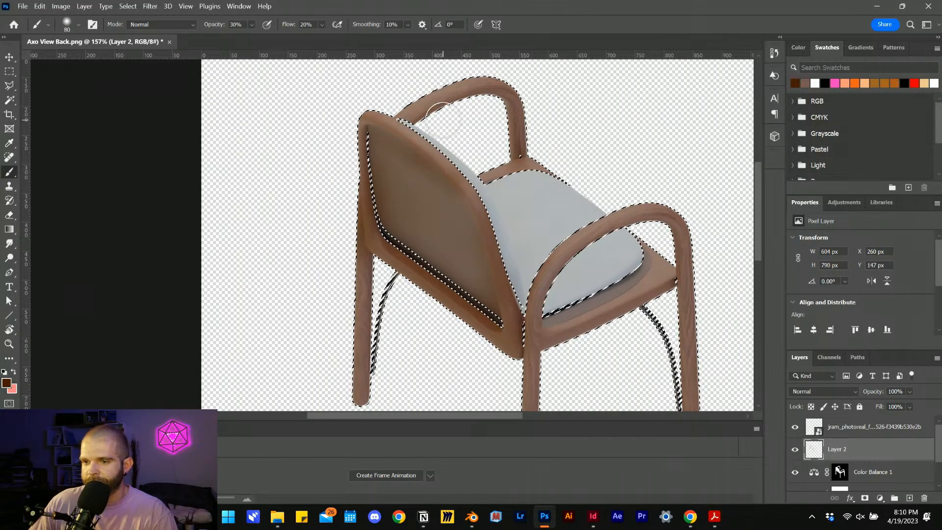
{"action": "scroll", "coordinate": [441, 167], "scroll_direction": "down", "scroll_amount": 2}
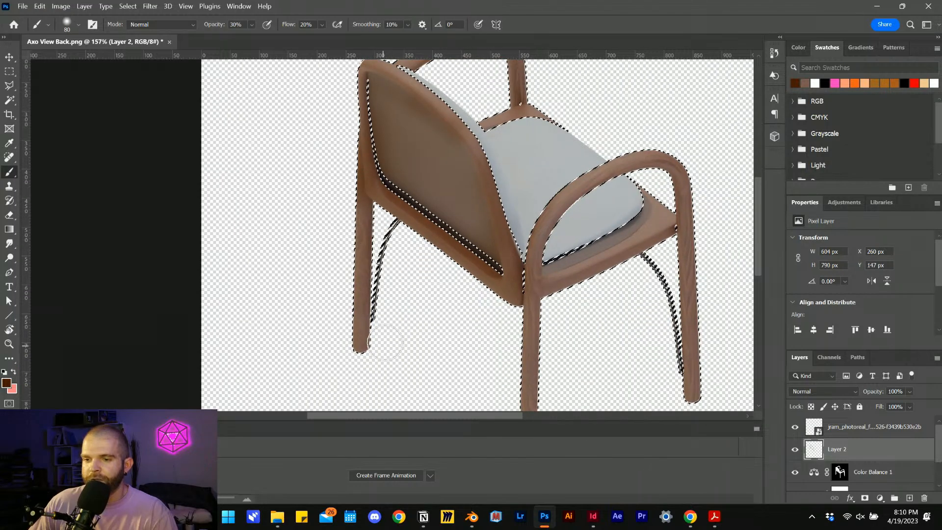
{"action": "scroll", "coordinate": [521, 309], "scroll_direction": "down", "scroll_amount": 3}
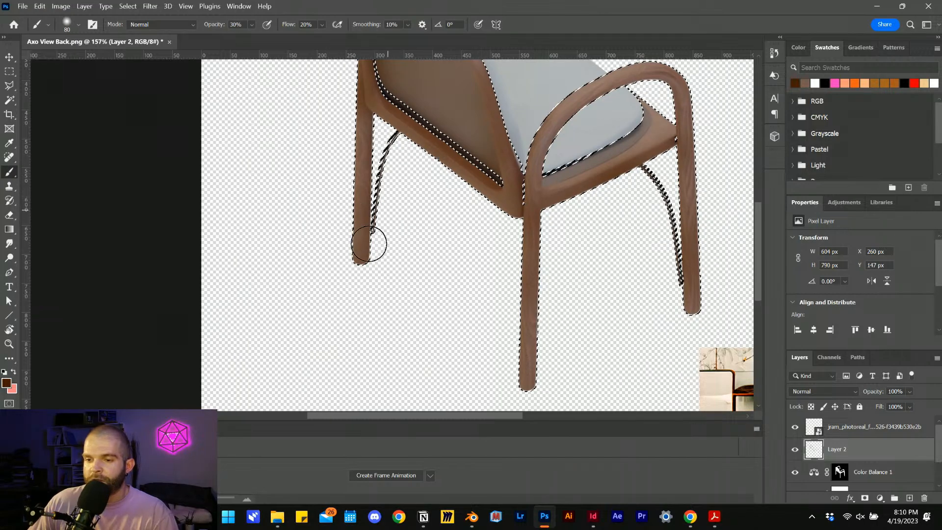
{"action": "scroll", "coordinate": [416, 321], "scroll_direction": "down", "scroll_amount": 3}
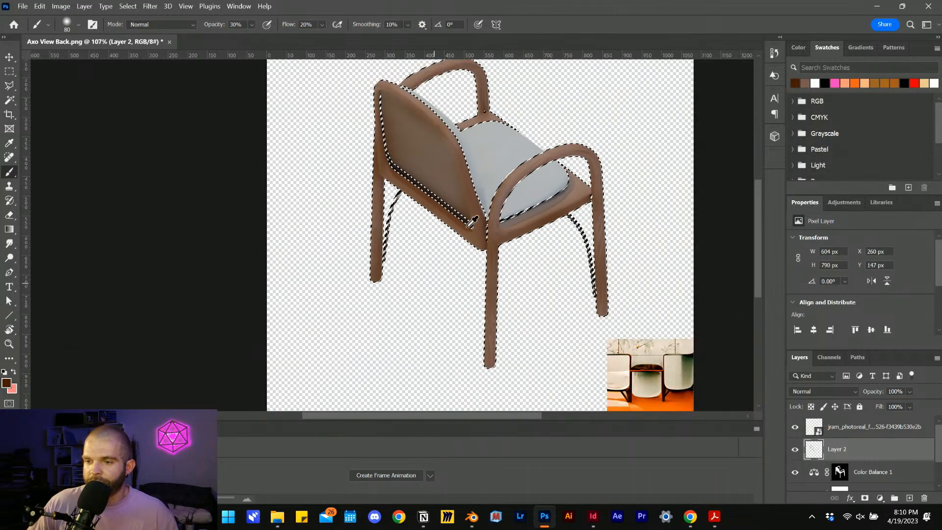
Deselect the wood frame and compare the chair with Layer 2's shading hidden and shown
{"action": "scroll", "coordinate": [454, 235], "scroll_direction": "up", "scroll_amount": 2}
{"action": "key", "text": "ctrl+d"}
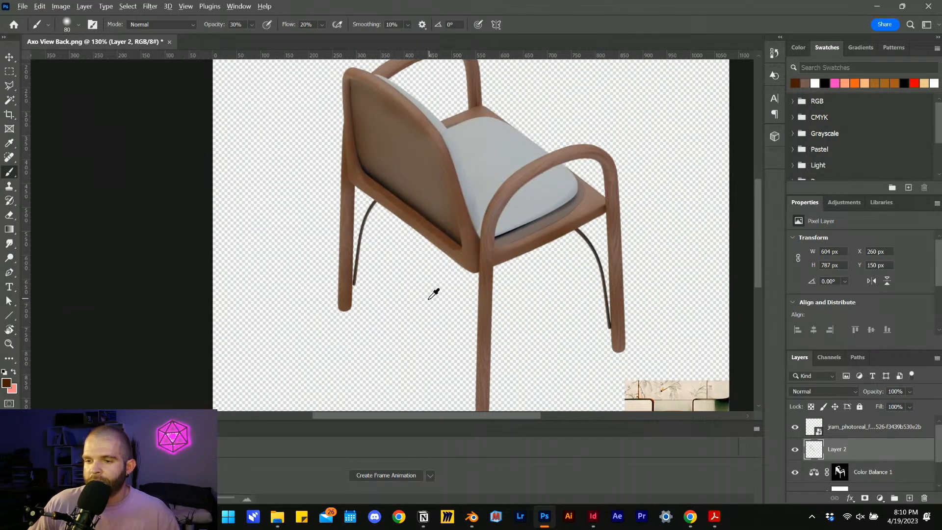
{"action": "scroll", "coordinate": [435, 293], "scroll_direction": "down", "scroll_amount": 2}
{"action": "scroll", "coordinate": [437, 206], "scroll_direction": "up", "scroll_amount": 2}
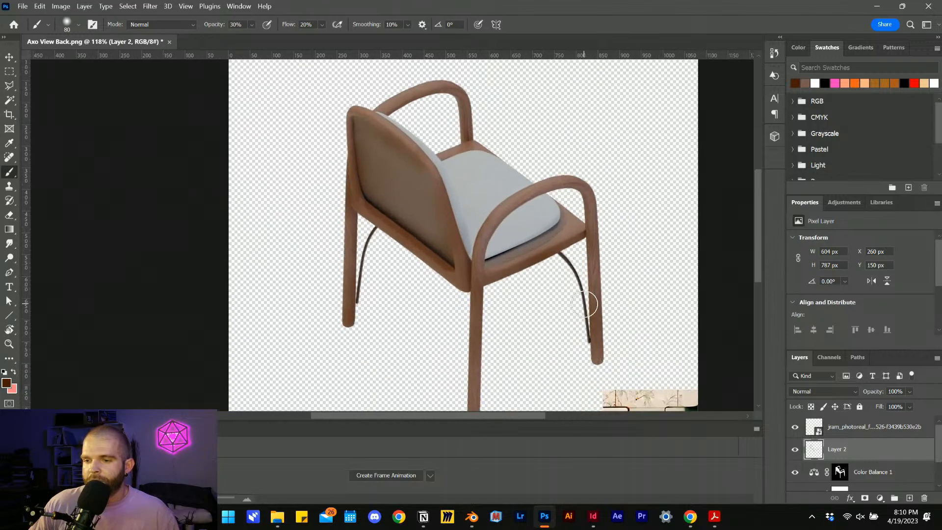
{"action": "left_click", "coordinate": [795, 449]}
{"action": "left_click", "coordinate": [795, 449]}
{"action": "left_click", "coordinate": [795, 449]}
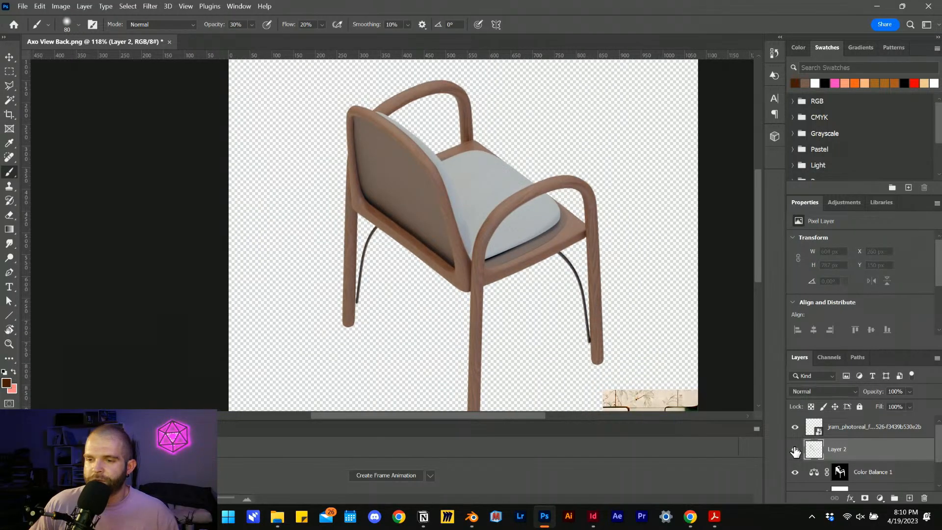
{"action": "left_click", "coordinate": [795, 449]}
Try blend modes such as Vivid Light, Screen, Color Dodge and Luminosity on Layer 2
{"action": "left_click", "coordinate": [828, 392]}
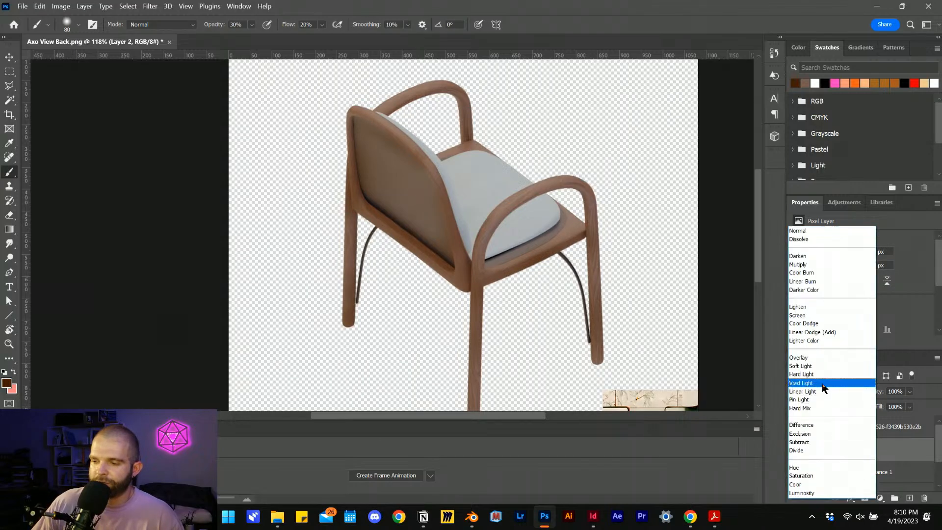
{"action": "left_click", "coordinate": [832, 391]}
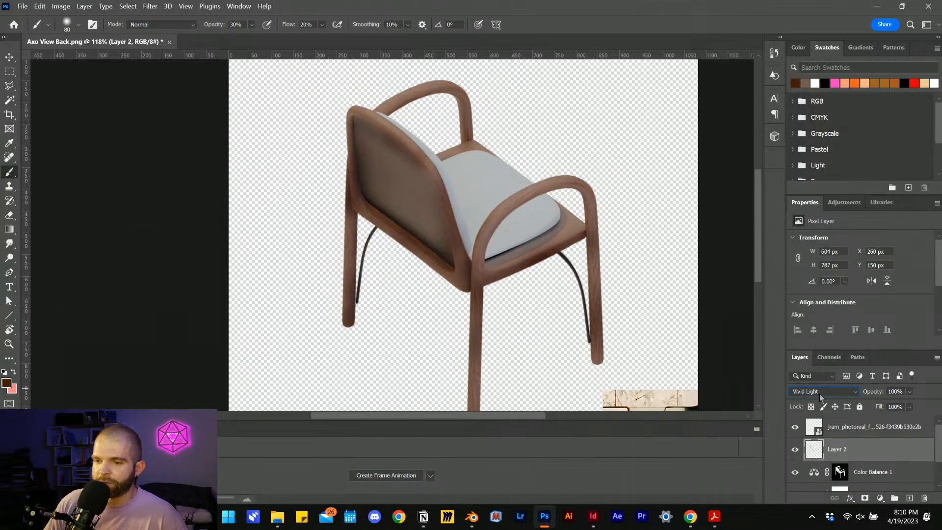
{"action": "scroll", "coordinate": [820, 393], "scroll_direction": "up", "scroll_amount": 7}
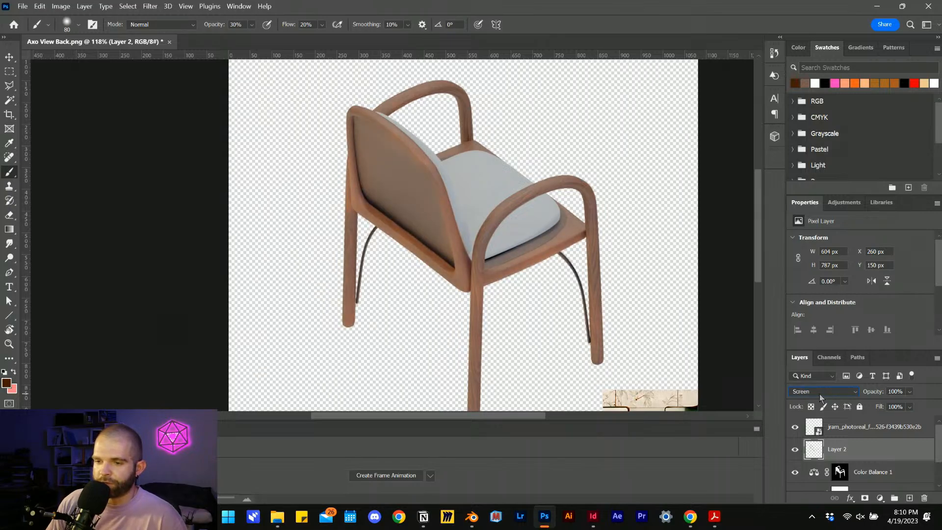
{"action": "scroll", "coordinate": [820, 393], "scroll_direction": "up", "scroll_amount": 6}
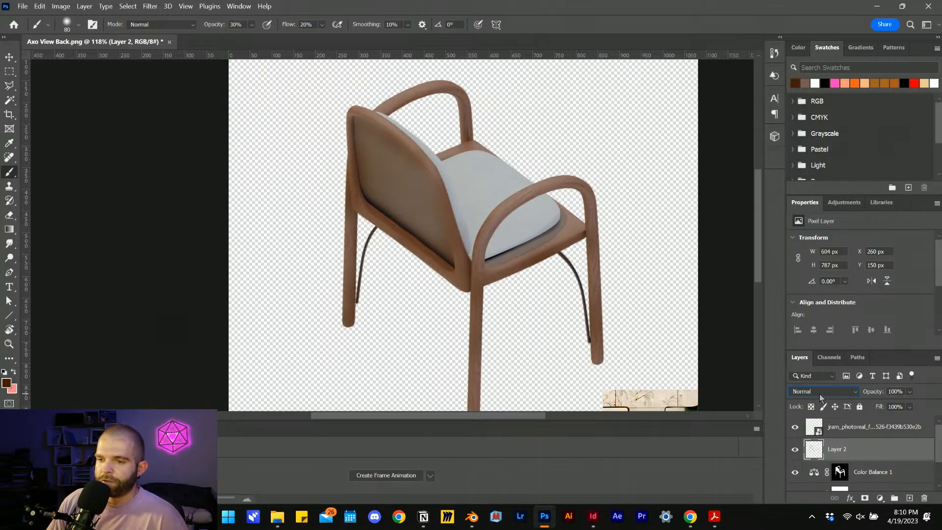
{"action": "scroll", "coordinate": [820, 394], "scroll_direction": "down", "scroll_amount": 8}
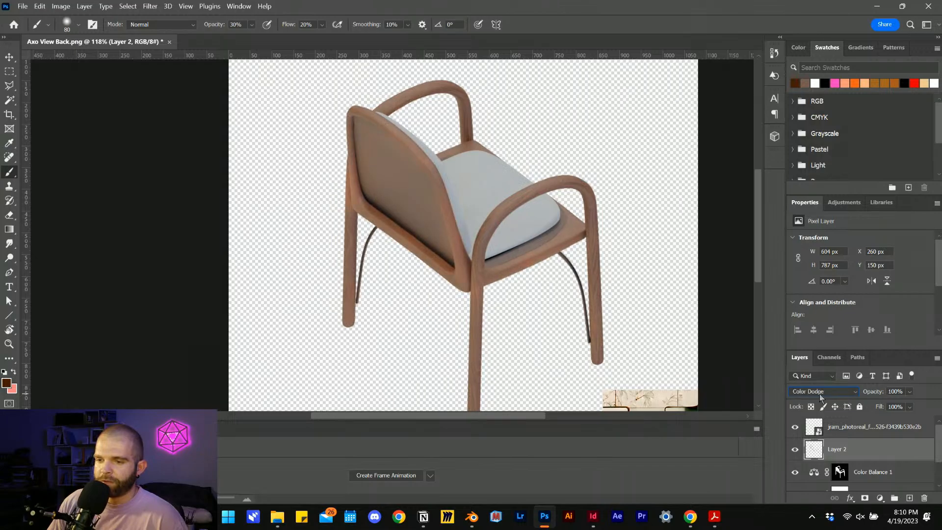
{"action": "scroll", "coordinate": [819, 393], "scroll_direction": "down", "scroll_amount": 2}
{"action": "scroll", "coordinate": [819, 394], "scroll_direction": "down", "scroll_amount": 2}
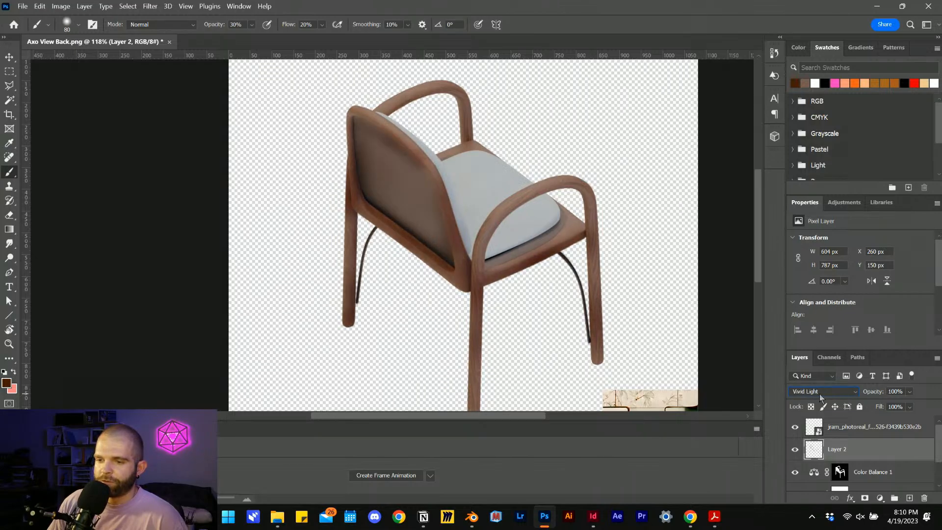
{"action": "scroll", "coordinate": [819, 393], "scroll_direction": "down", "scroll_amount": 11}
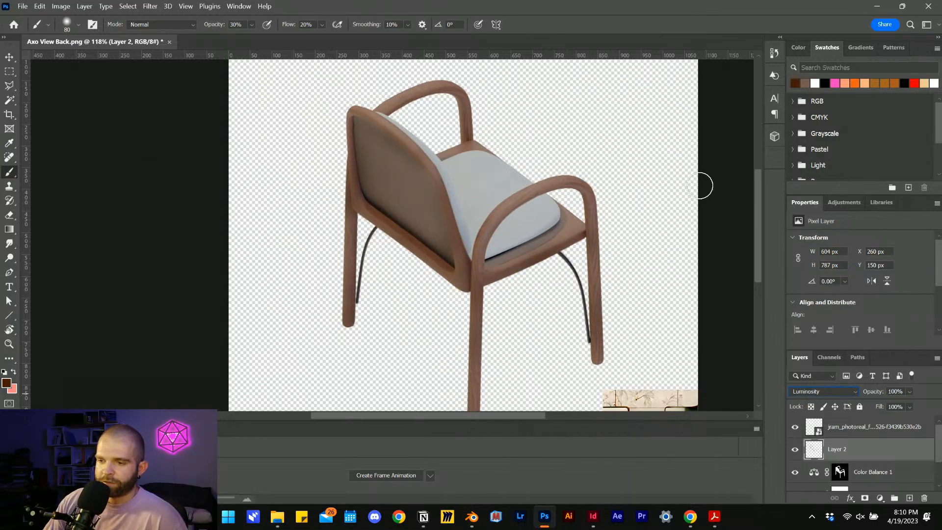
Compare further blend modes on Layer 2 against the reference image and set it to Darker Color
{"action": "left_click_drag", "start_coordinate": [760, 219], "coordinate": [766, 238]}
{"action": "left_click", "coordinate": [851, 391]}
{"action": "left_click", "coordinate": [849, 390]}
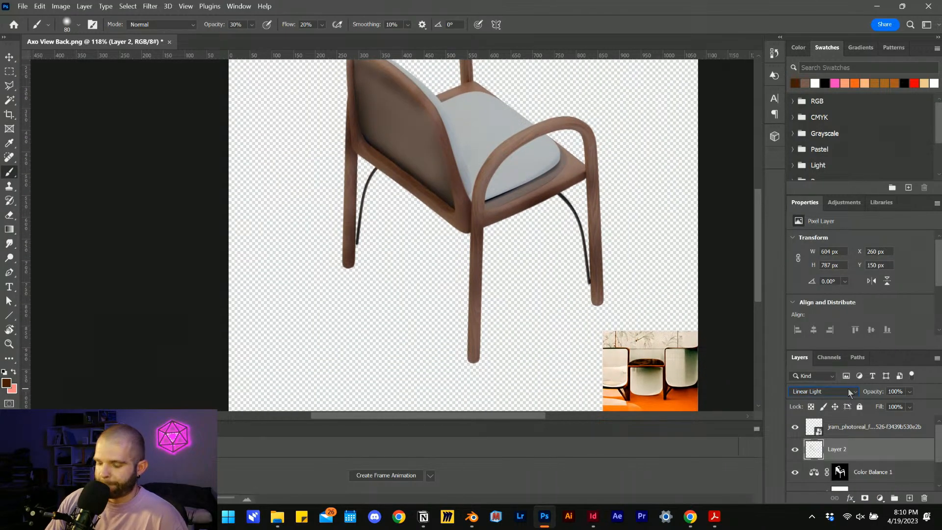
{"action": "scroll", "coordinate": [850, 393], "scroll_direction": "up", "scroll_amount": 10}
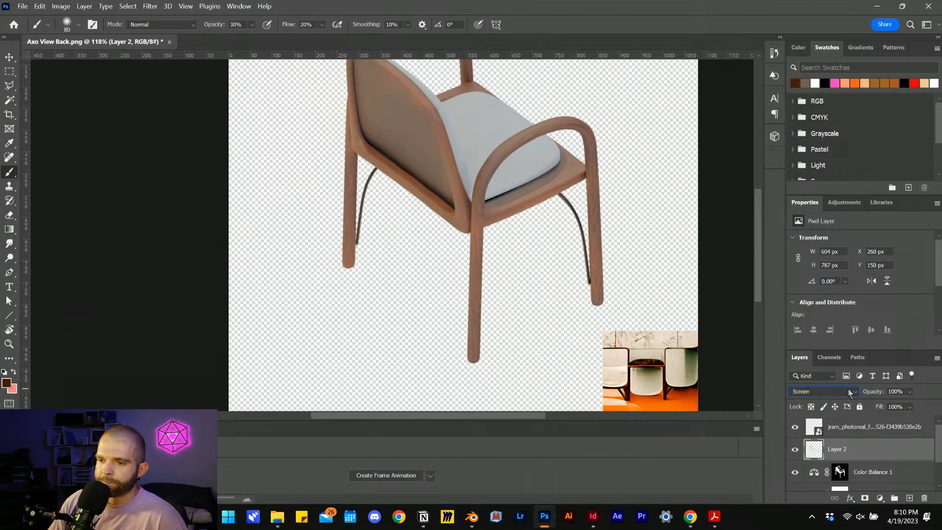
{"action": "scroll", "coordinate": [850, 393], "scroll_direction": "up", "scroll_amount": 1}
{"action": "scroll", "coordinate": [850, 393], "scroll_direction": "down", "scroll_amount": 1}
{"action": "scroll", "coordinate": [851, 393], "scroll_direction": "up", "scroll_amount": 1}
{"action": "scroll", "coordinate": [850, 393], "scroll_direction": "down", "scroll_amount": 1}
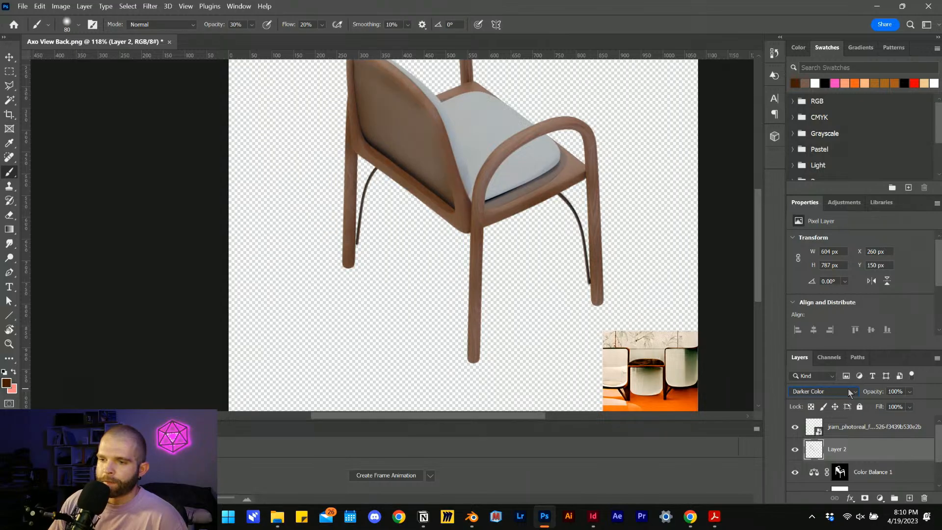
{"action": "scroll", "coordinate": [851, 393], "scroll_direction": "up", "scroll_amount": 5}
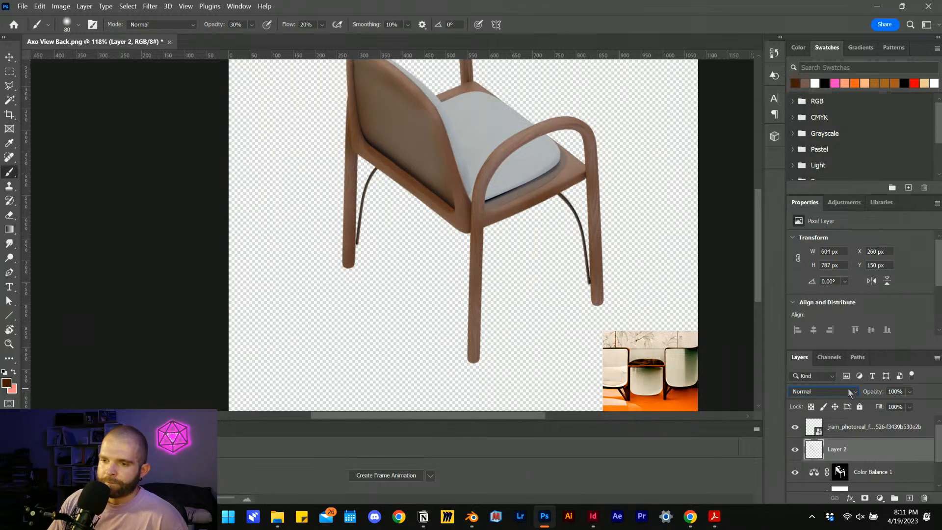
{"action": "scroll", "coordinate": [850, 393], "scroll_direction": "down", "scroll_amount": 2}
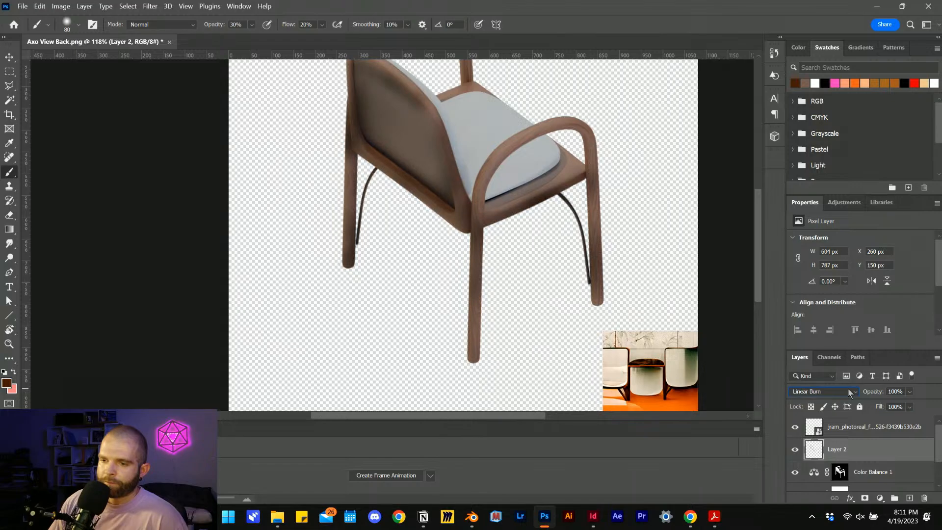
{"action": "scroll", "coordinate": [850, 393], "scroll_direction": "down", "scroll_amount": 1}
{"action": "scroll", "coordinate": [851, 393], "scroll_direction": "up", "scroll_amount": 1}
{"action": "scroll", "coordinate": [850, 393], "scroll_direction": "down", "scroll_amount": 1}
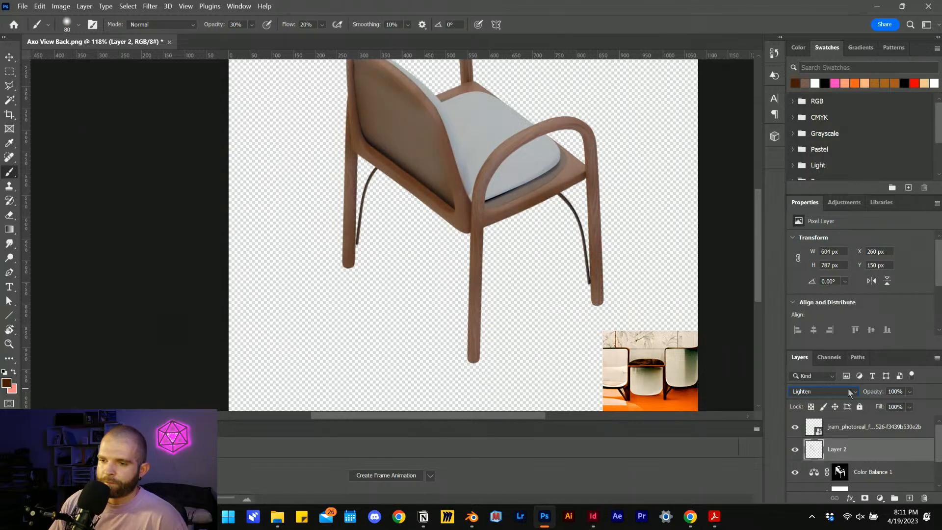
{"action": "scroll", "coordinate": [850, 393], "scroll_direction": "down", "scroll_amount": 1}
{"action": "scroll", "coordinate": [850, 393], "scroll_direction": "up", "scroll_amount": 2}
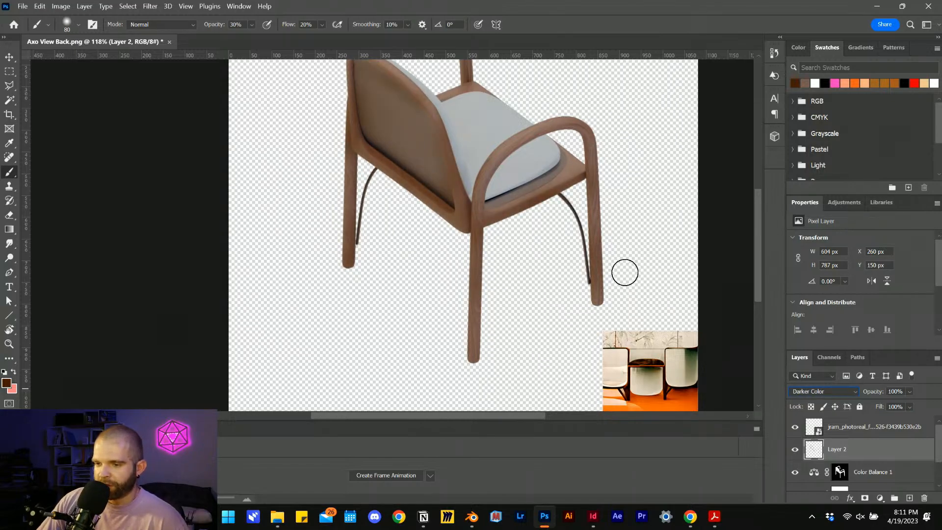
Duplicate Layer 1 and move the copy directly above Layer 2 in the layer stack
{"action": "key", "text": "v"}
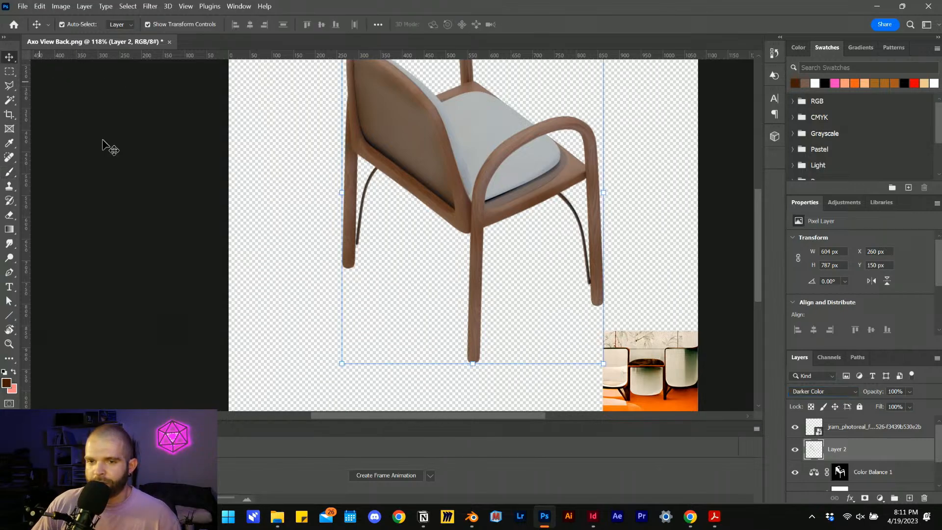
{"action": "scroll", "coordinate": [390, 258], "scroll_direction": "down", "scroll_amount": 2}
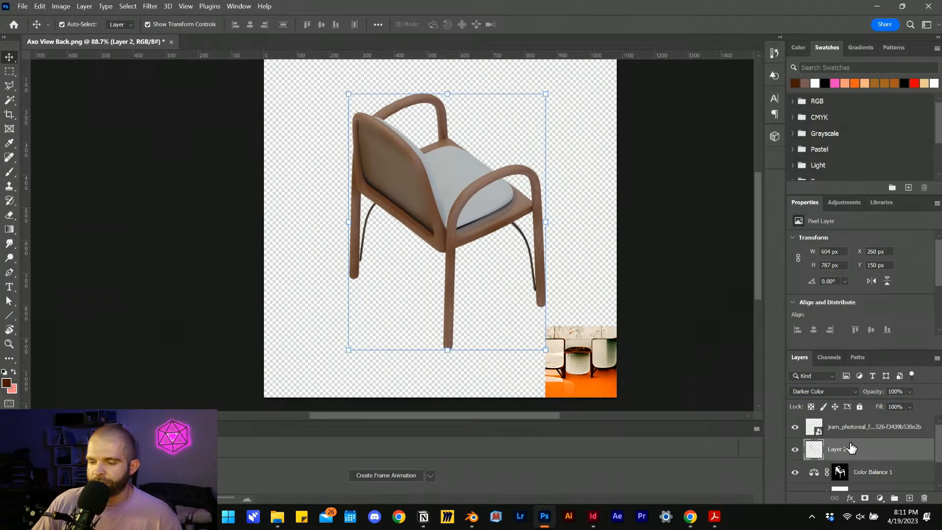
{"action": "scroll", "coordinate": [863, 451], "scroll_direction": "down", "scroll_amount": 2}
{"action": "left_click", "coordinate": [862, 479]}
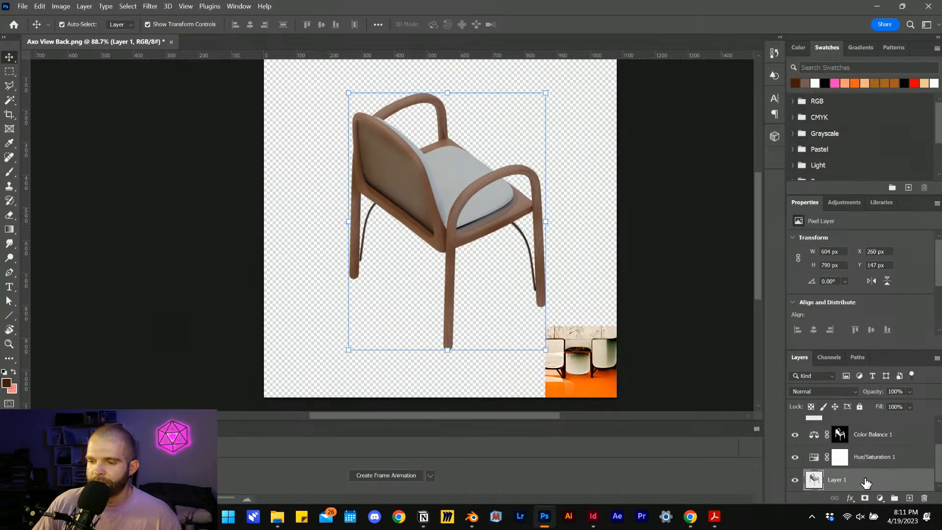
{"action": "right_click", "coordinate": [858, 480]}
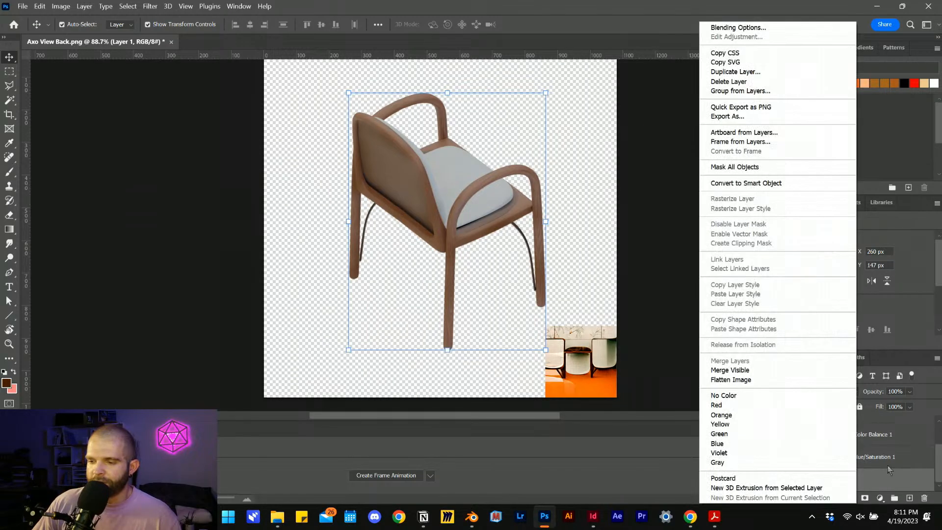
{"action": "left_click", "coordinate": [763, 73]}
{"action": "key", "text": "Return"}
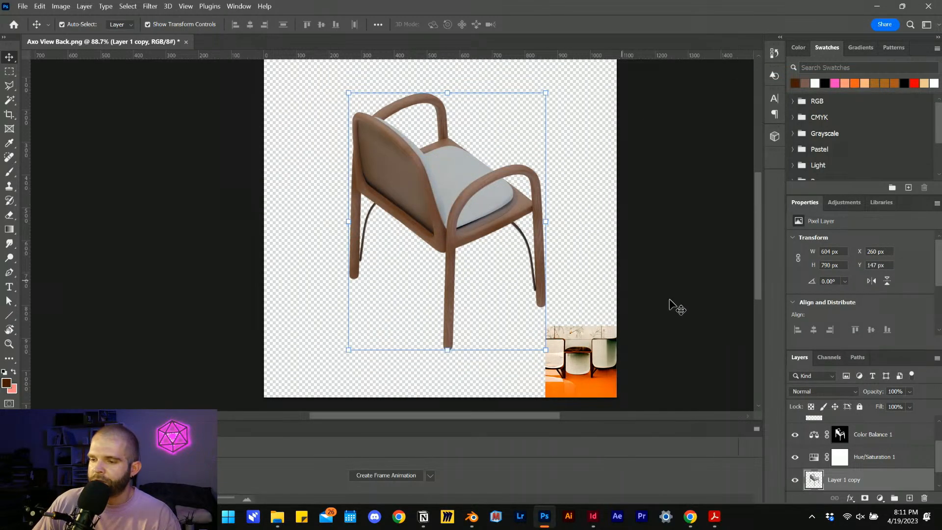
{"action": "left_click_drag", "start_coordinate": [814, 457], "coordinate": [860, 426]}
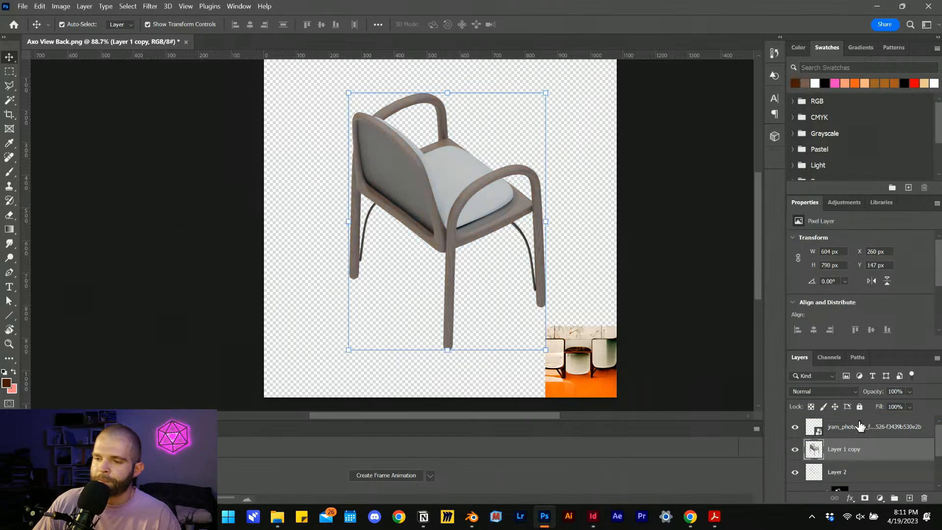
Apply a Gaussian Blur with a 3.9 px radius to the Layer 1 copy
{"action": "left_click", "coordinate": [85, 6]}
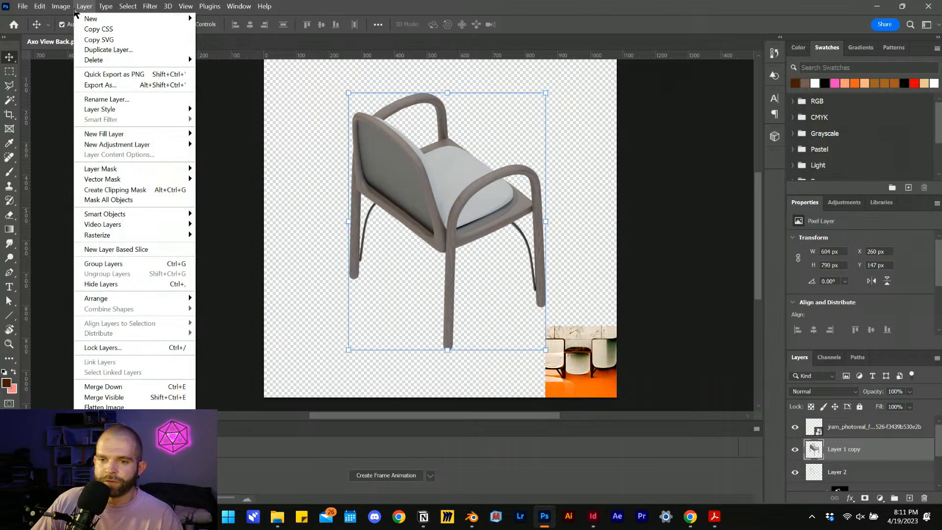
{"action": "mouse_move", "coordinate": [150, 6]}
{"action": "mouse_move", "coordinate": [192, 154]}
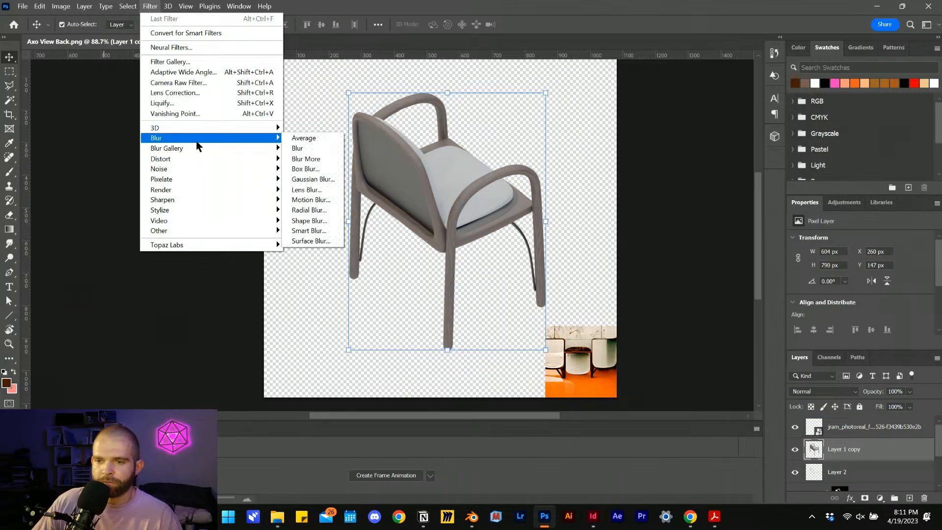
{"action": "left_click", "coordinate": [307, 178]}
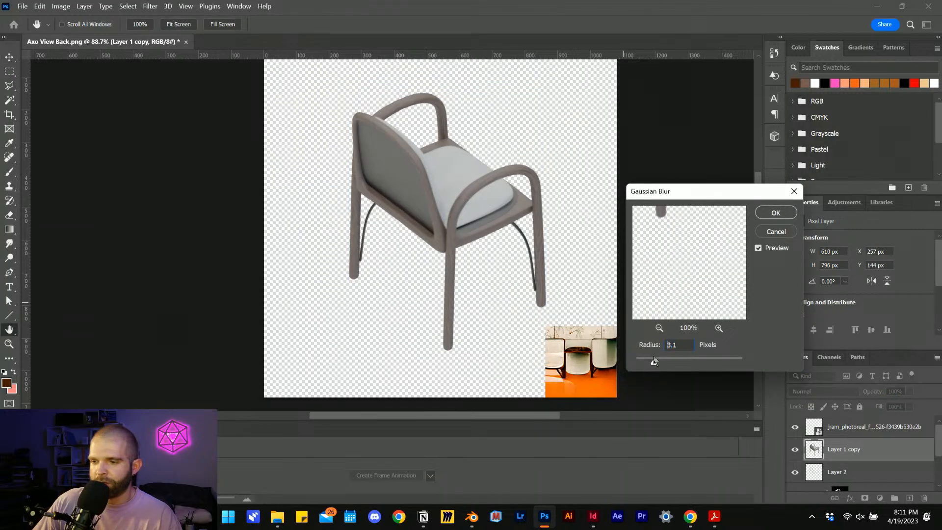
{"action": "left_click_drag", "start_coordinate": [654, 359], "coordinate": [660, 362]}
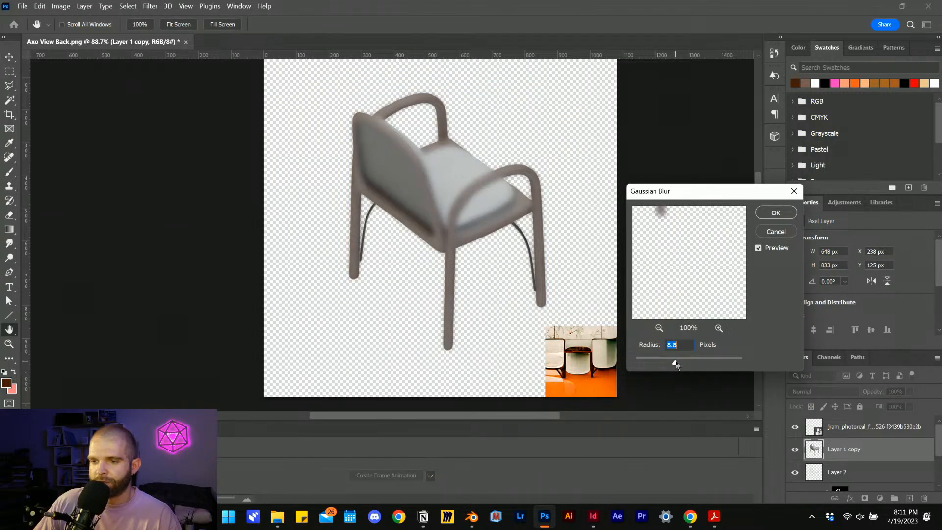
{"action": "left_click_drag", "start_coordinate": [661, 363], "coordinate": [664, 366]}
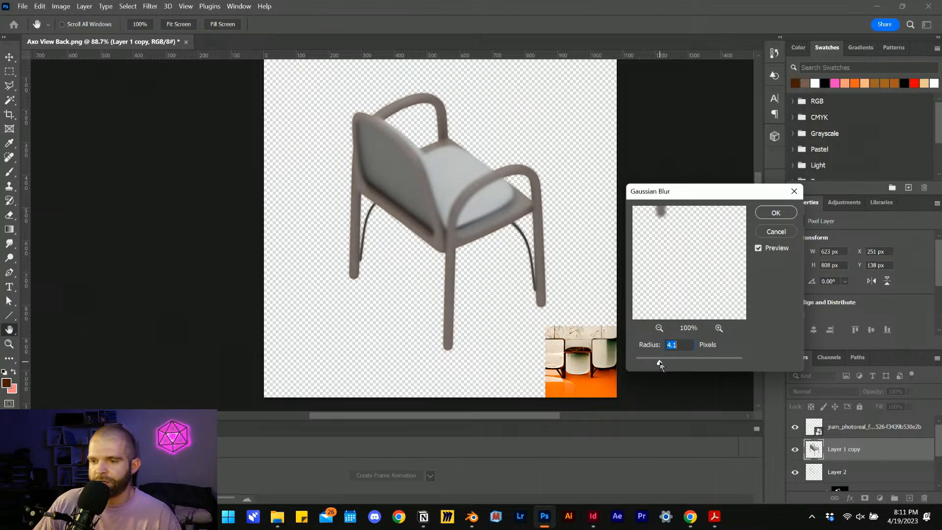
{"action": "left_click", "coordinate": [776, 211]}
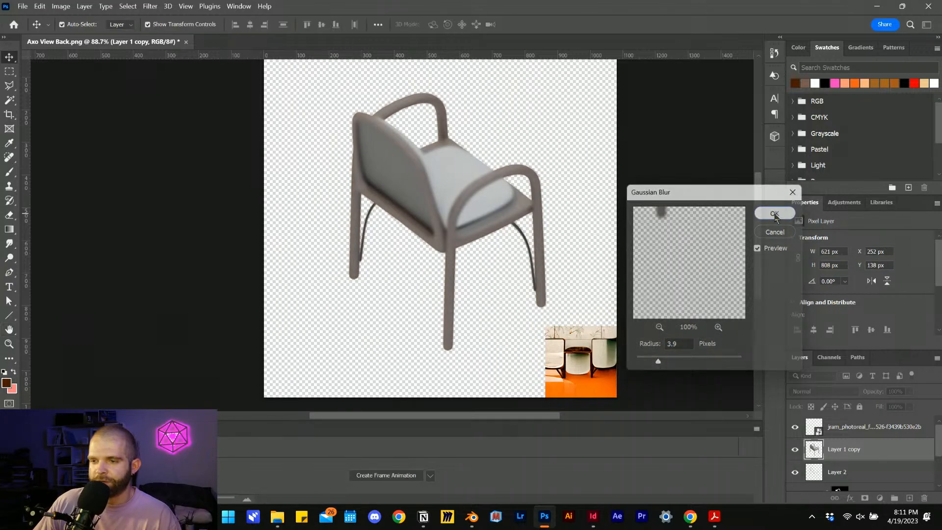
Set the blend mode of Layer 1 copy to Overlay and compare the chair with that layer hidden and shown
{"action": "left_click", "coordinate": [832, 395]}
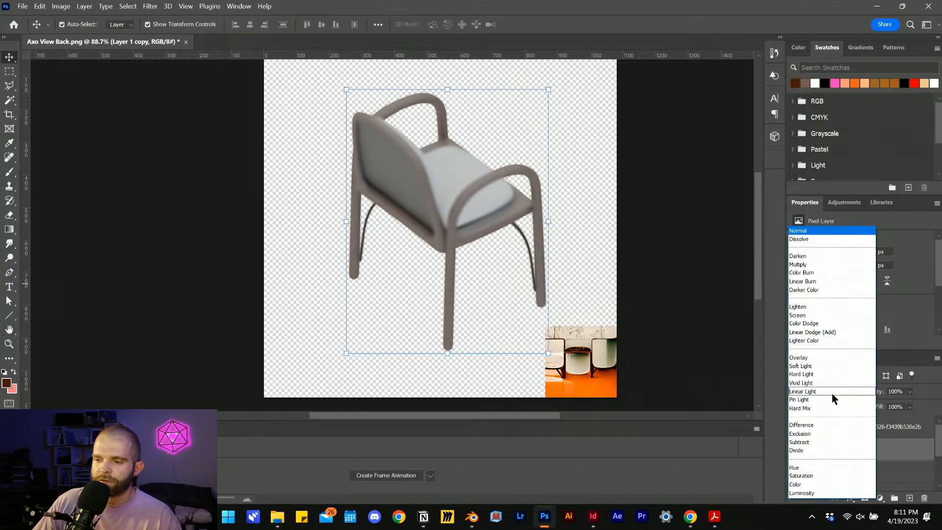
{"action": "left_click", "coordinate": [819, 361]}
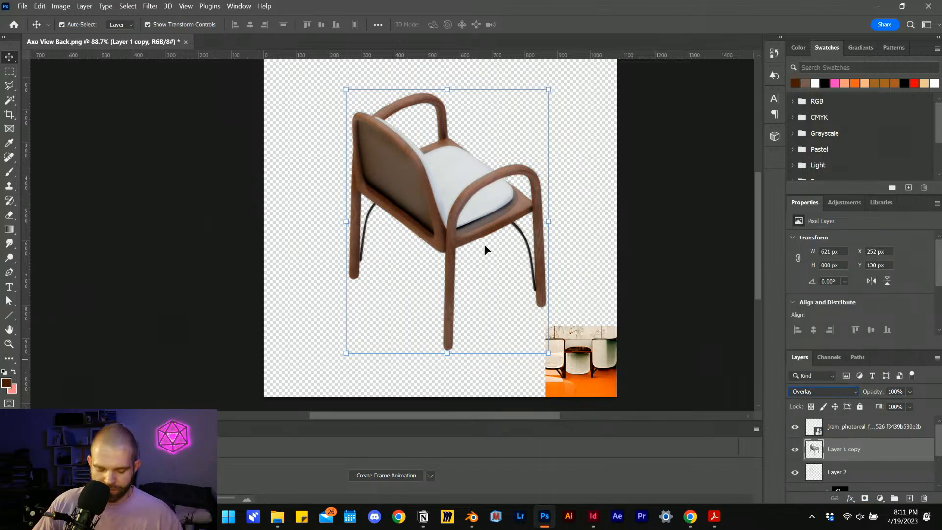
{"action": "left_click", "coordinate": [311, 200]}
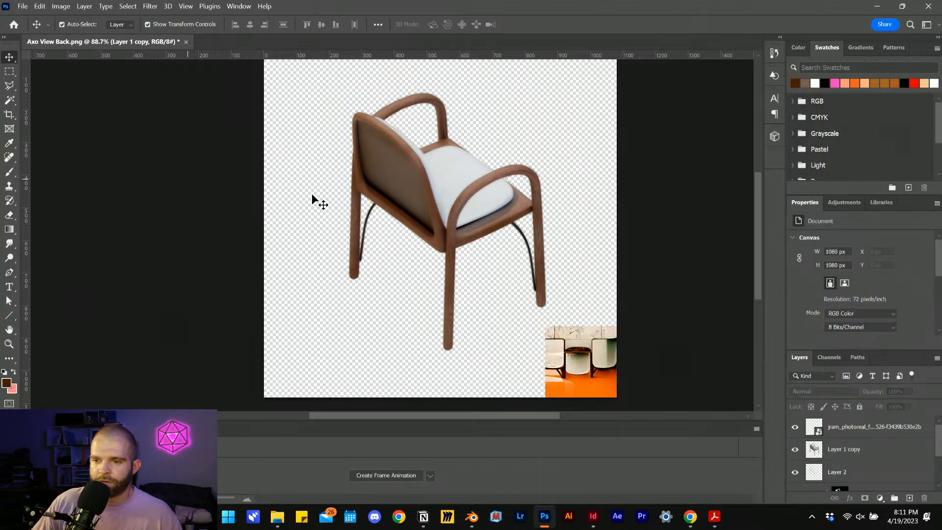
{"action": "scroll", "coordinate": [385, 217], "scroll_direction": "up", "scroll_amount": 5}
{"action": "scroll", "coordinate": [451, 240], "scroll_direction": "up", "scroll_amount": 1}
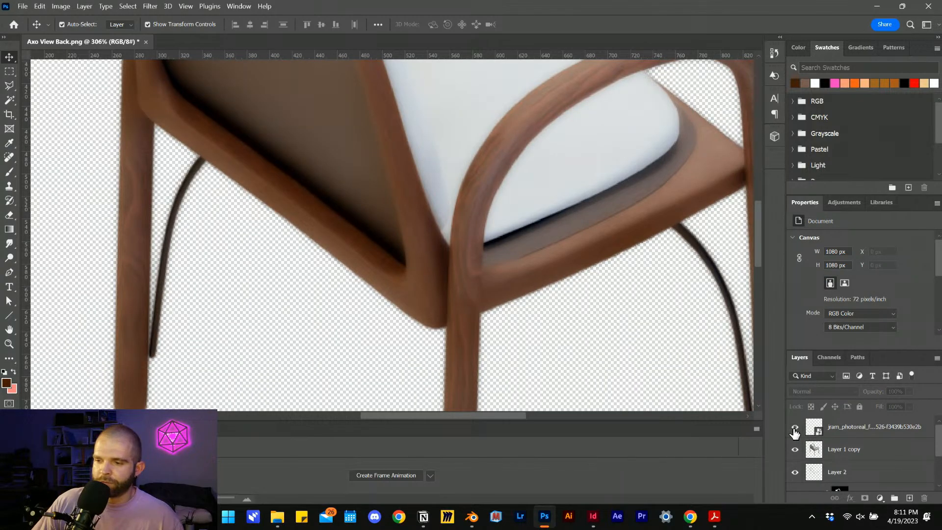
{"action": "left_click", "coordinate": [795, 449]}
{"action": "left_click", "coordinate": [795, 449]}
{"action": "left_click", "coordinate": [795, 450]}
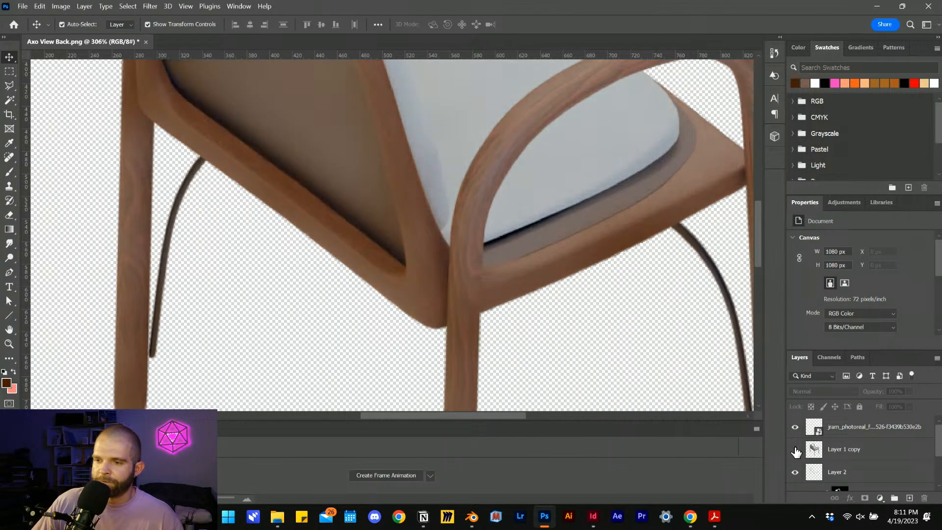
{"action": "left_click", "coordinate": [795, 450]}
Lower the opacity of Layer 1 copy to 51%
{"action": "left_click", "coordinate": [854, 450]}
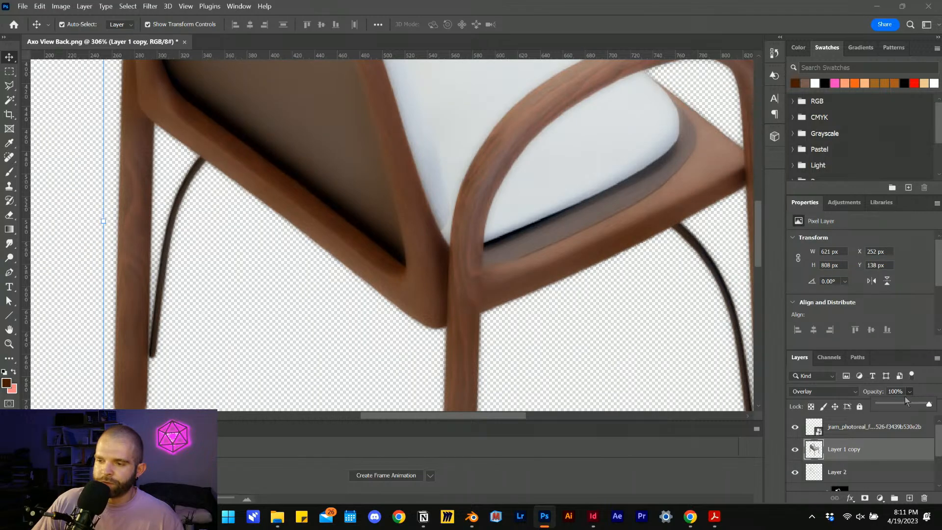
{"action": "left_click_drag", "start_coordinate": [907, 406], "coordinate": [898, 407]}
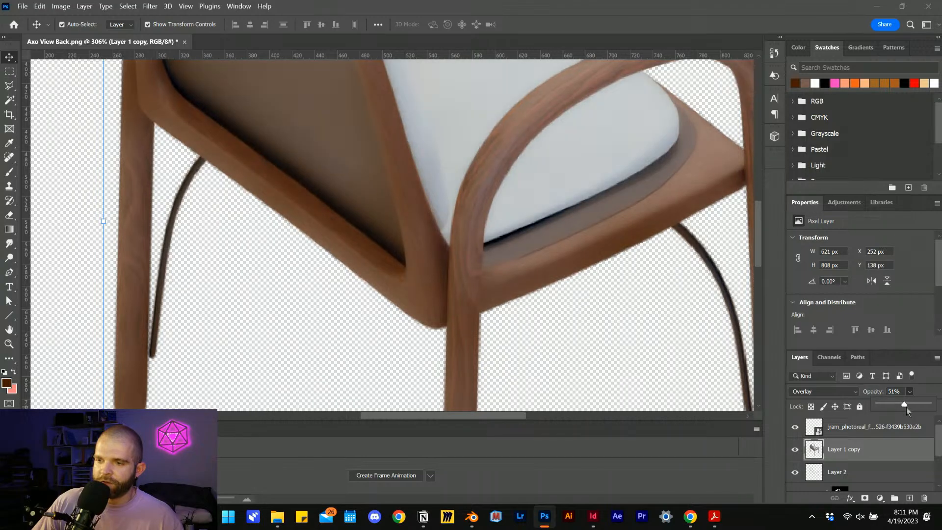
{"action": "scroll", "coordinate": [443, 305], "scroll_direction": "down", "scroll_amount": 8}
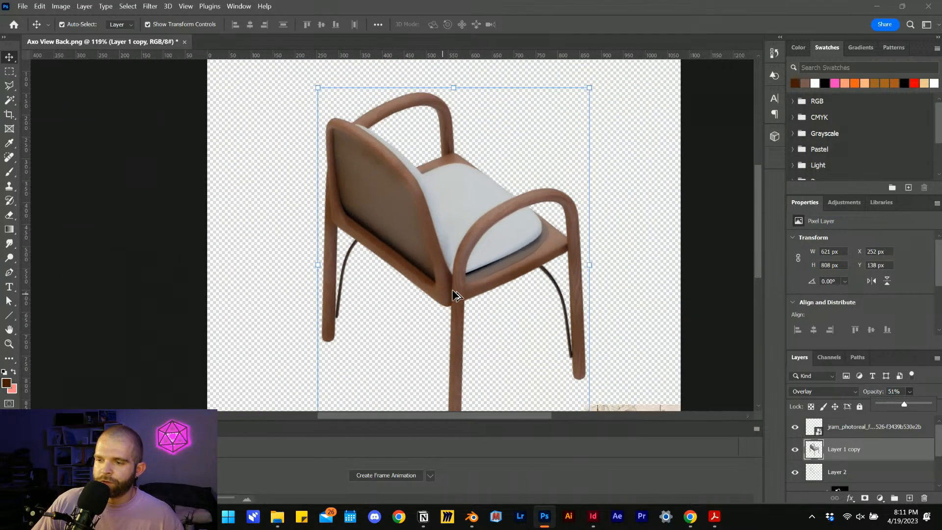
{"action": "left_click", "coordinate": [271, 184]}
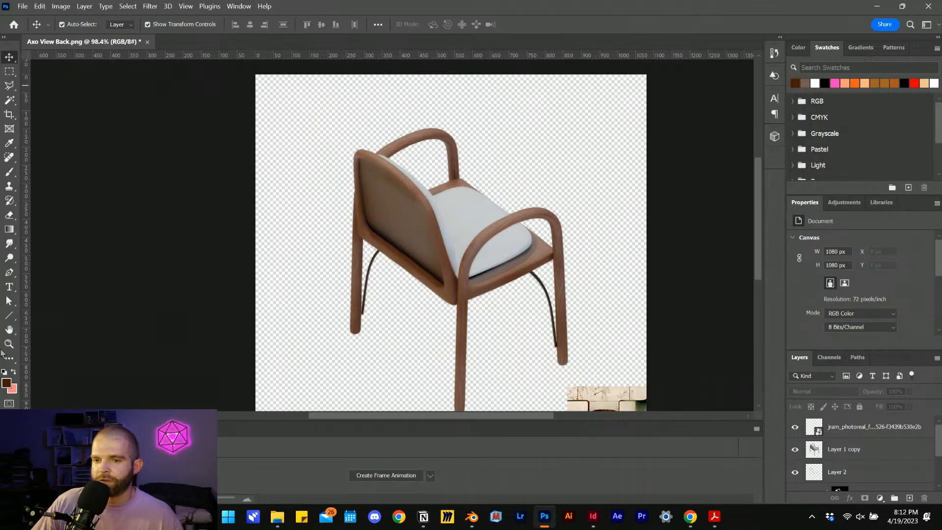
Add a Curves adjustment layer directly above Layer 1 copy and clip it to that layer
{"action": "left_click", "coordinate": [860, 437]}
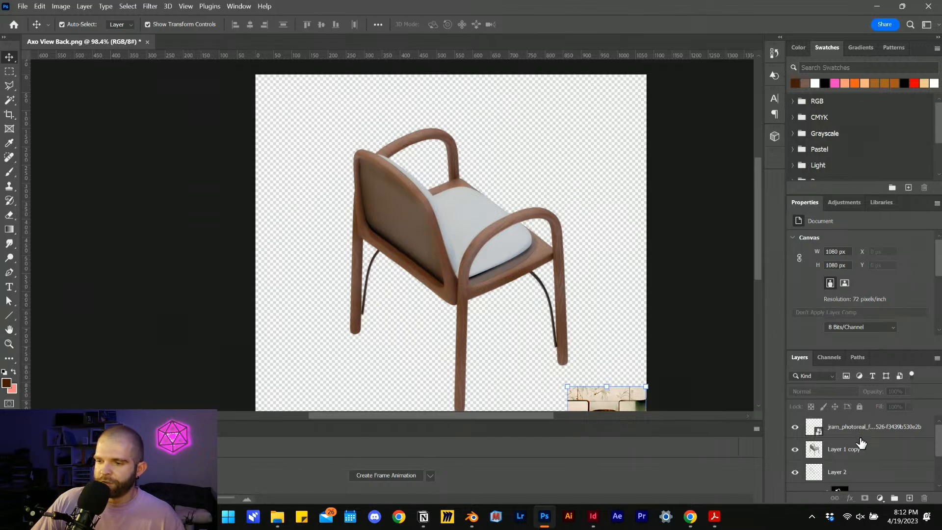
{"action": "left_click", "coordinate": [859, 448]}
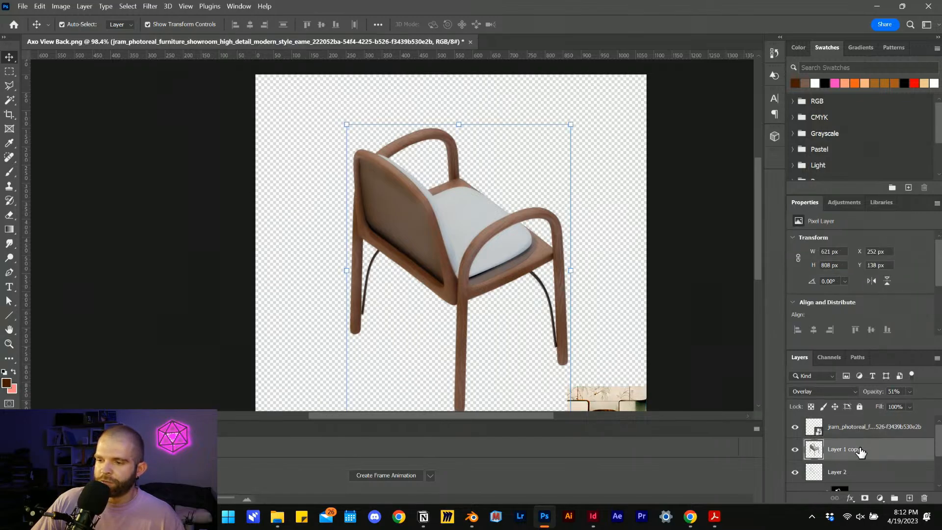
{"action": "left_click", "coordinate": [845, 203]}
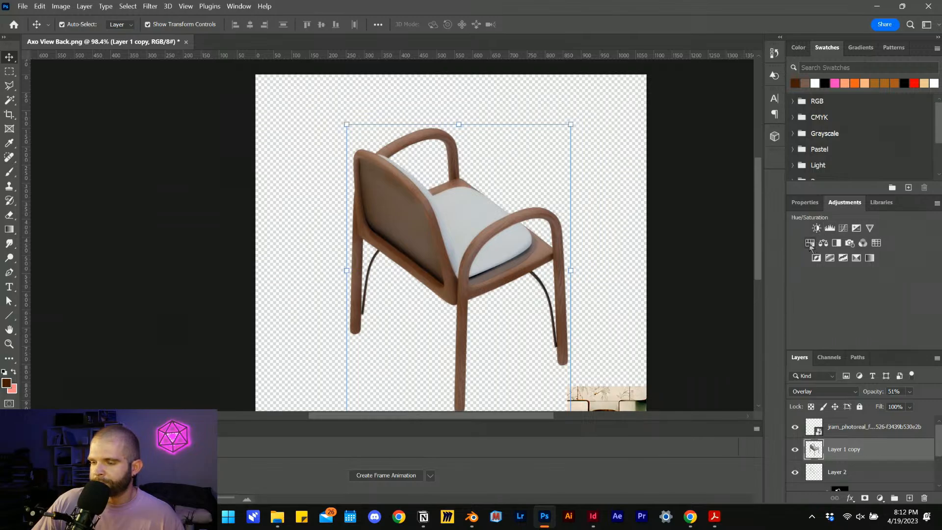
{"action": "left_click", "coordinate": [844, 229]}
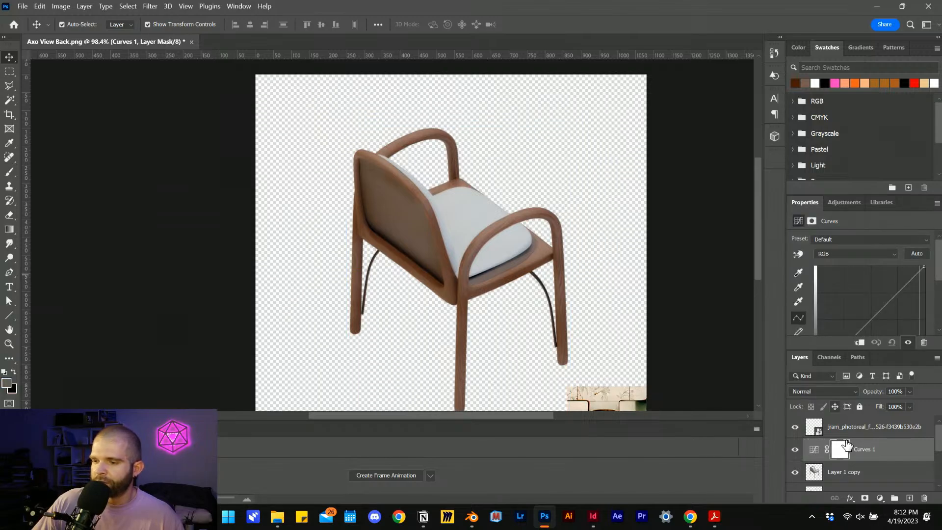
{"action": "right_click", "coordinate": [867, 449]}
{"action": "left_click", "coordinate": [785, 242]}
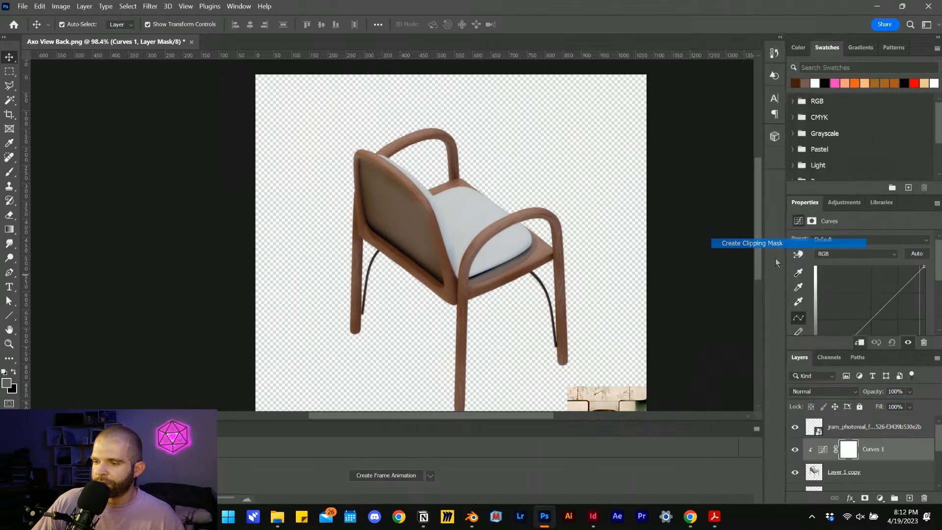
Rename Layer 1 copy as "Blur Layer"
{"action": "scroll", "coordinate": [836, 433], "scroll_direction": "up", "scroll_amount": 1}
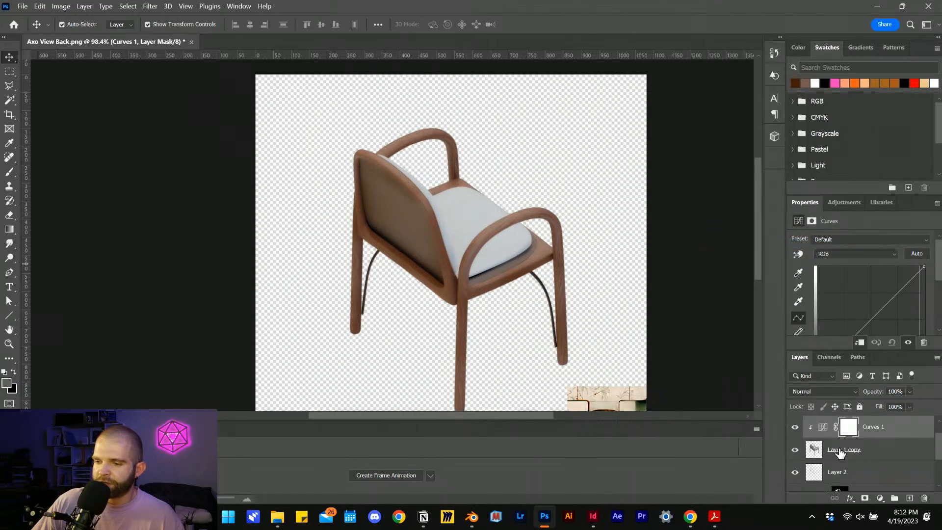
{"action": "double_click", "coordinate": [855, 449]}
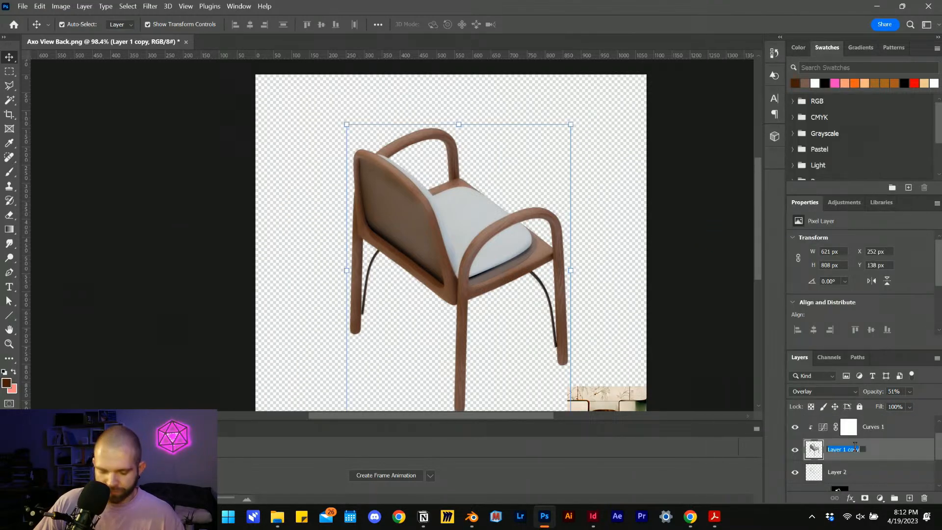
{"action": "key", "text": "Caps_Lock"}
{"action": "type", "text": "Blur Layer"}
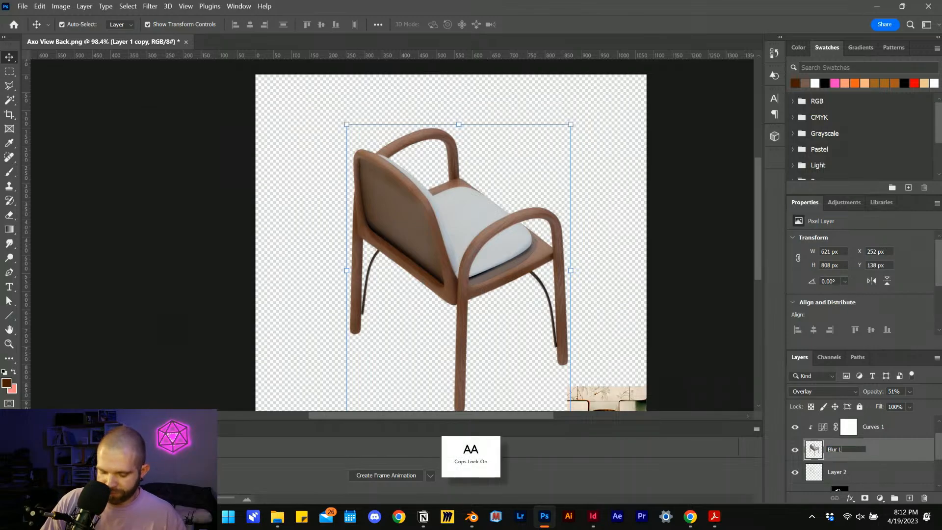
{"action": "key", "text": "Return"}
Brighten the blur layer with three points on the Curves 1 graph, placing the uppermost at input 189, output 220
{"action": "left_click", "coordinate": [883, 427]}
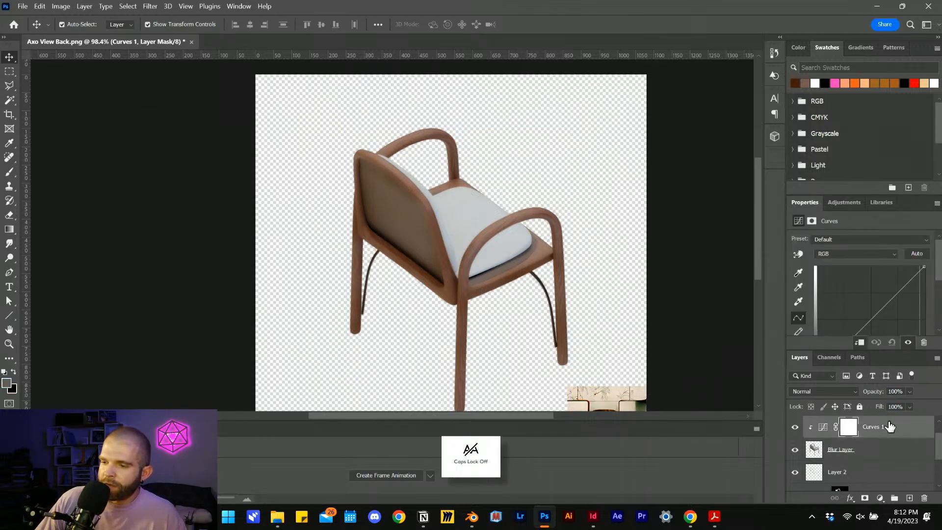
{"action": "scroll", "coordinate": [871, 313], "scroll_direction": "down", "scroll_amount": 1}
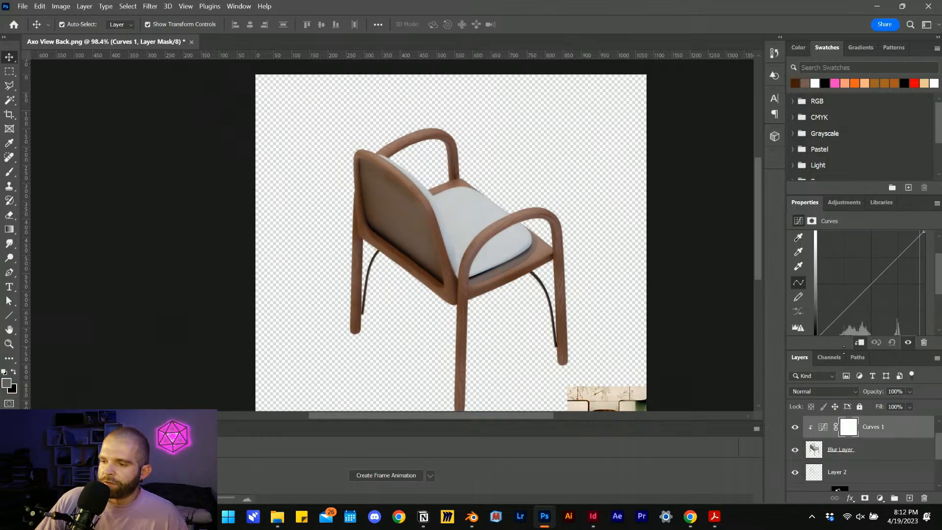
{"action": "left_click_drag", "start_coordinate": [844, 349], "coordinate": [844, 377]}
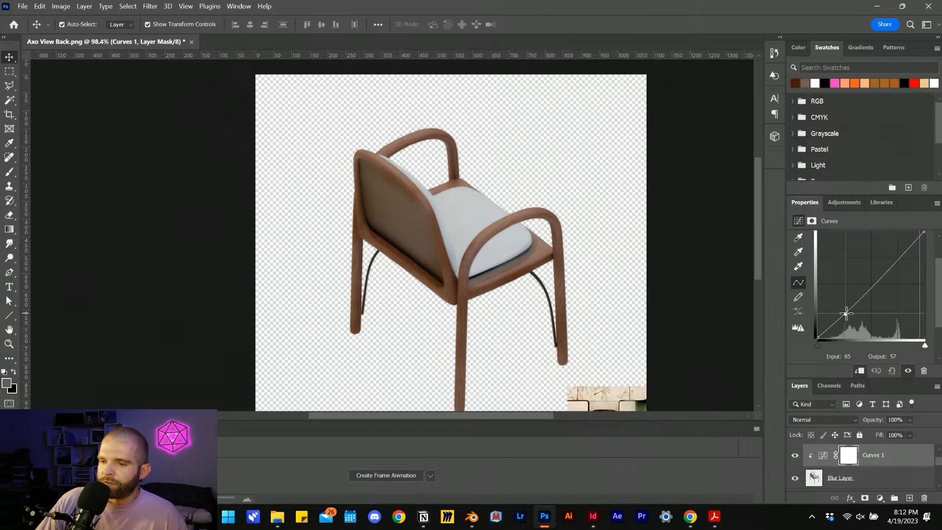
{"action": "left_click_drag", "start_coordinate": [846, 313], "coordinate": [848, 313]}
{"action": "left_click", "coordinate": [883, 277]}
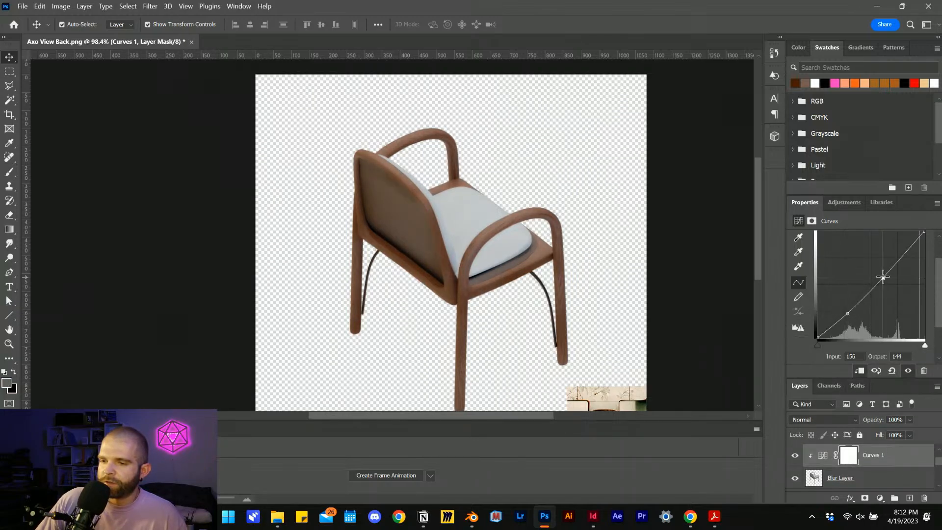
{"action": "left_click_drag", "start_coordinate": [883, 277], "coordinate": [877, 270]}
{"action": "left_click_drag", "start_coordinate": [848, 313], "coordinate": [845, 307]}
{"action": "left_click_drag", "start_coordinate": [898, 251], "coordinate": [897, 246]}
Lift the highlights further with another Curves 1 point at input 199, output 234, and check the chair
{"action": "scroll", "coordinate": [432, 220], "scroll_direction": "down", "scroll_amount": 2}
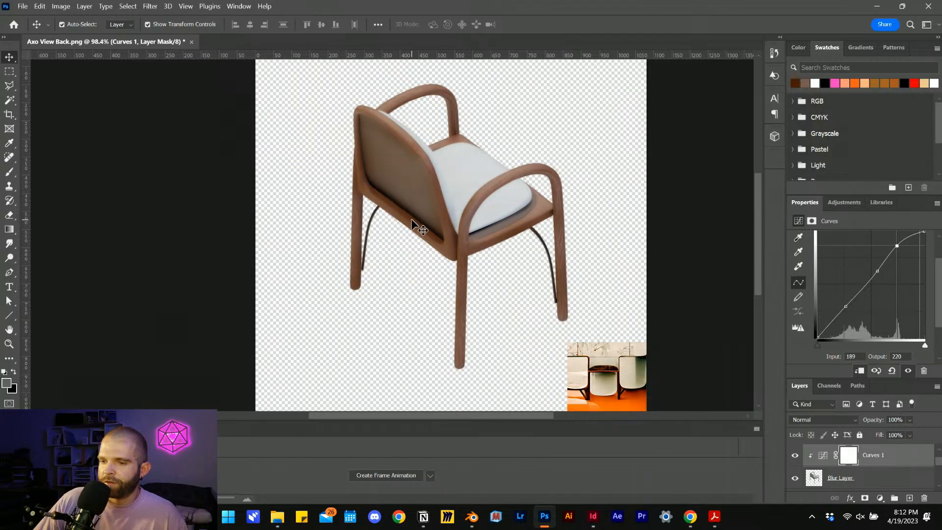
{"action": "left_click_drag", "start_coordinate": [901, 239], "coordinate": [901, 237]}
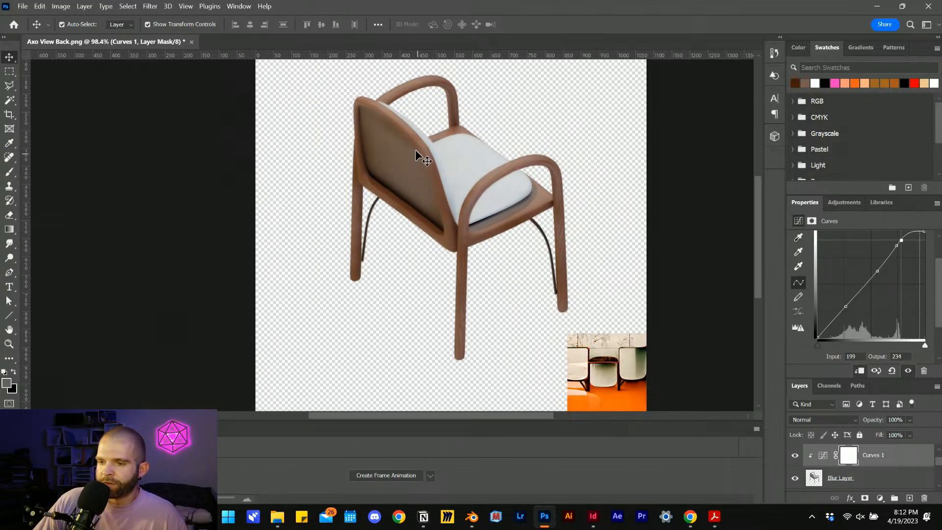
{"action": "scroll", "coordinate": [420, 153], "scroll_direction": "up", "scroll_amount": 2}
{"action": "scroll", "coordinate": [521, 217], "scroll_direction": "down", "scroll_amount": 1}
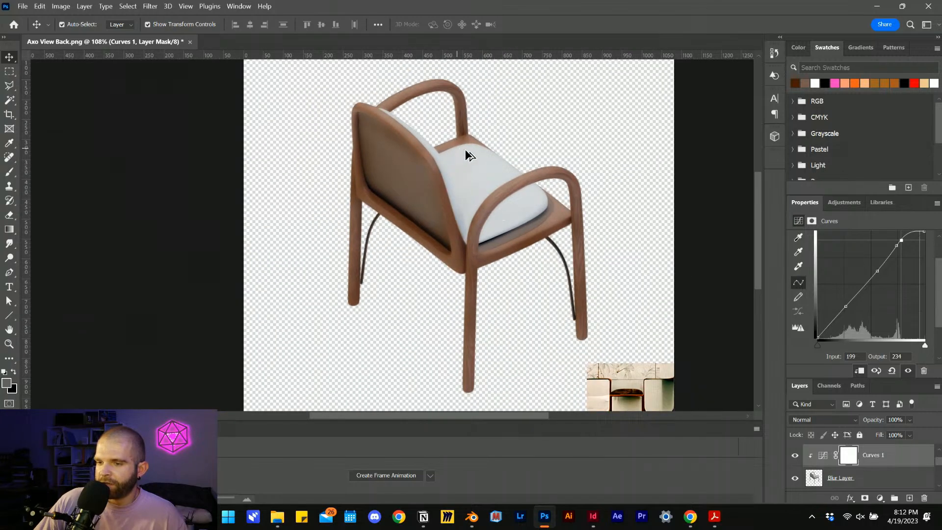
Create a new layer above Curves 1 and reduce the Brush size to 30 px over the seat cushion
{"action": "left_click", "coordinate": [905, 498]}
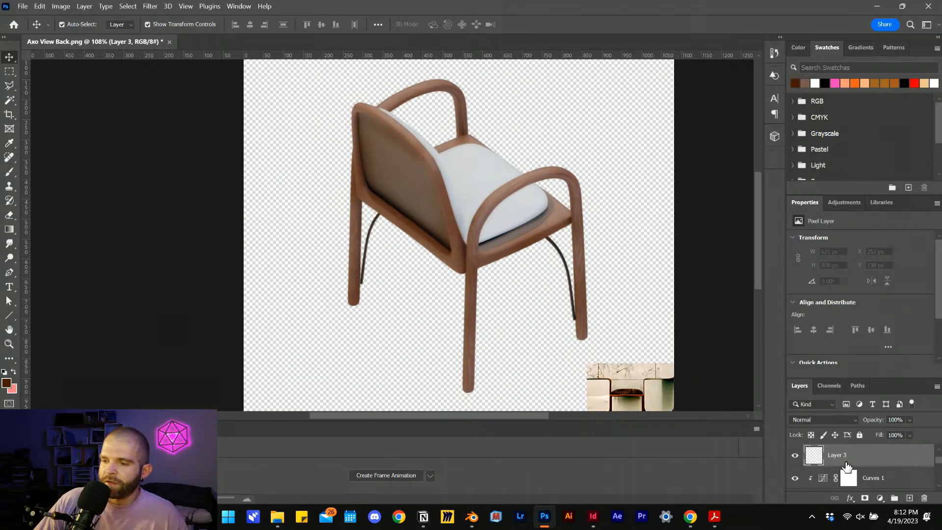
{"action": "scroll", "coordinate": [468, 152], "scroll_direction": "up", "scroll_amount": 4}
{"action": "key", "text": "b"}
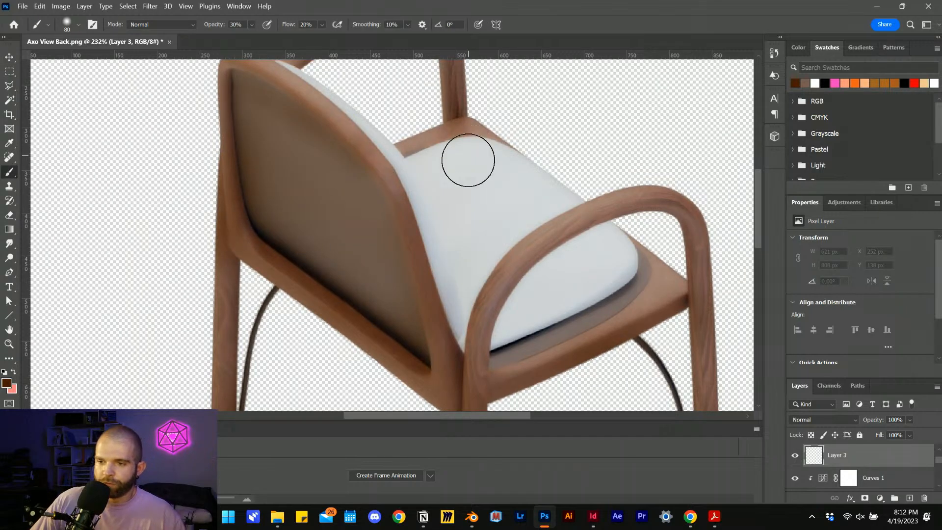
{"action": "key", "text": "bracketleft"}
{"action": "key", "text": "bracketleft"}
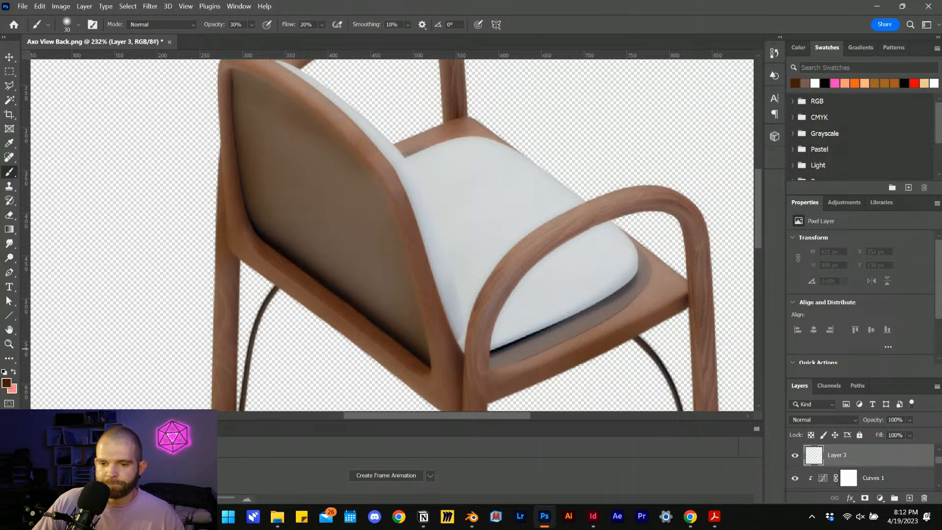
Set the foreground color to white (ffffff) and reduce the Brush size to 15 px
{"action": "left_click", "coordinate": [7, 383]}
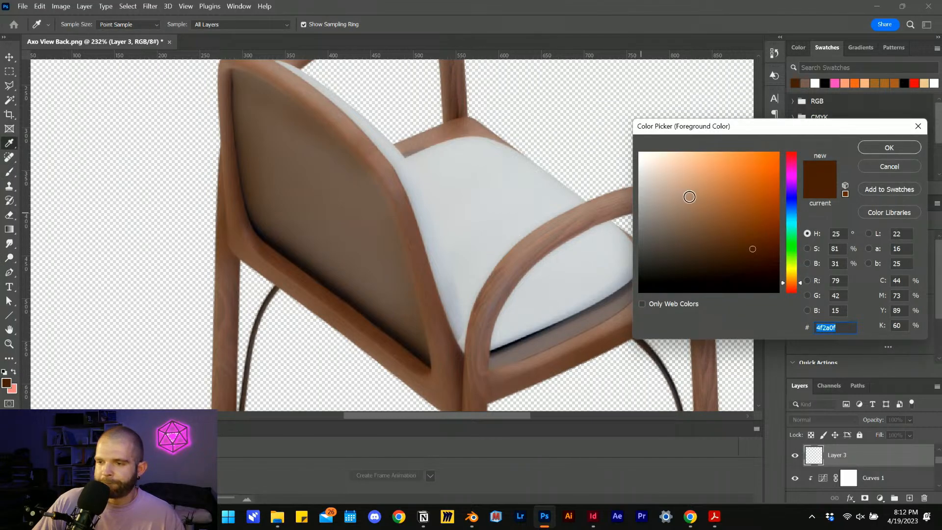
{"action": "type", "text": "ffffff"}
{"action": "left_click", "coordinate": [887, 148]}
{"action": "key", "text": "b"}
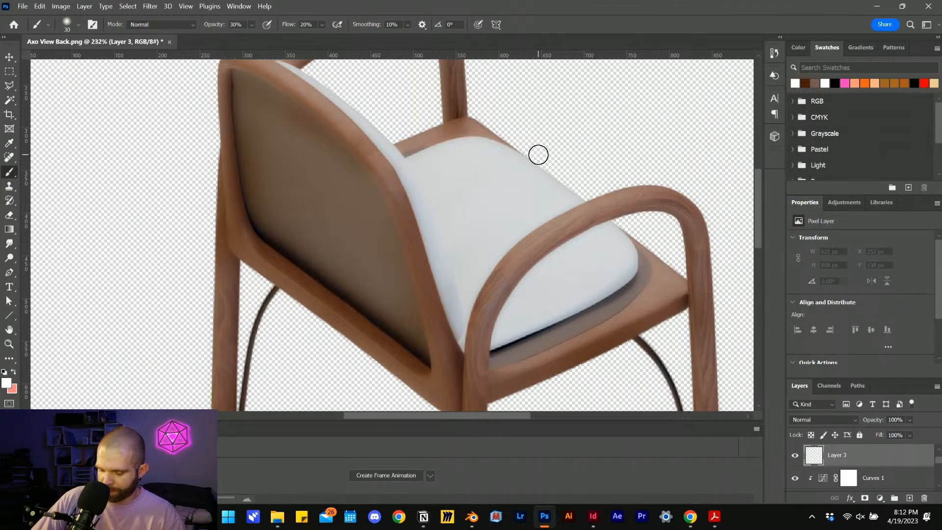
{"action": "key", "text": "bracketleft"}
{"action": "key", "text": "bracketleft"}
{"action": "key", "text": "bracketleft"}
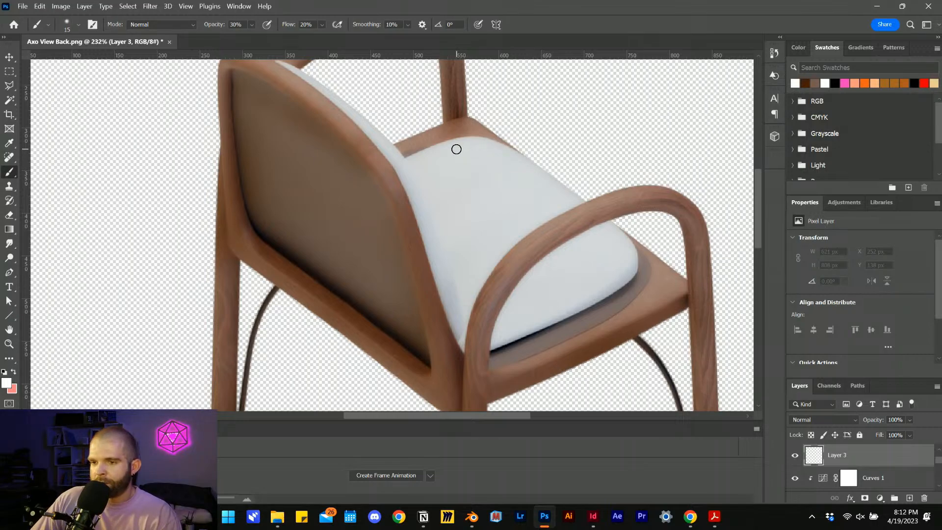
Paint soft white highlights on Layer 3 along the seat cushion's far rounded edge and the backrest cushion's inner edge
{"action": "mouse_move", "coordinate": [462, 148]}
{"action": "left_mouse_down"}
{"action": "mouse_move", "coordinate": [500, 156]}
{"action": "mouse_move", "coordinate": [457, 155]}
{"action": "left_mouse_up"}
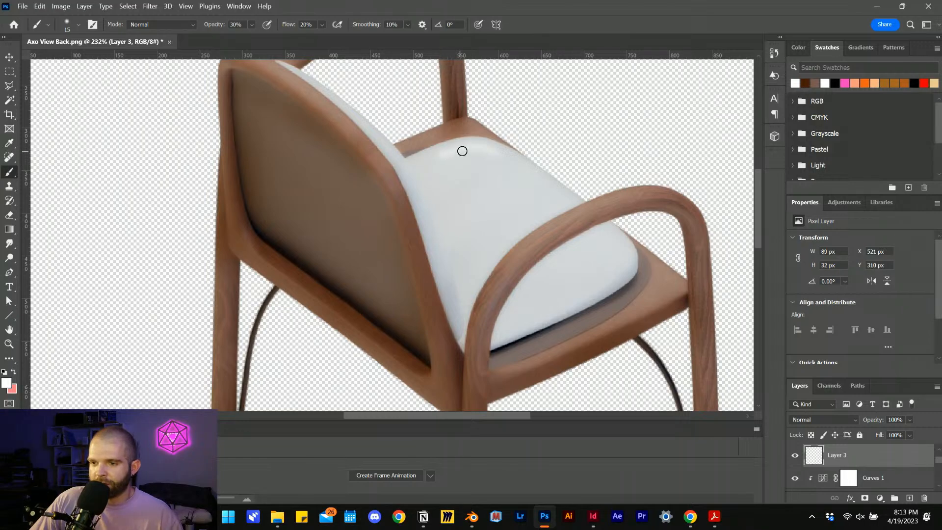
{"action": "mouse_move", "coordinate": [455, 148]}
{"action": "left_mouse_down"}
{"action": "mouse_move", "coordinate": [440, 157]}
{"action": "mouse_move", "coordinate": [486, 145]}
{"action": "mouse_move", "coordinate": [510, 160]}
{"action": "mouse_move", "coordinate": [470, 142]}
{"action": "left_mouse_up"}
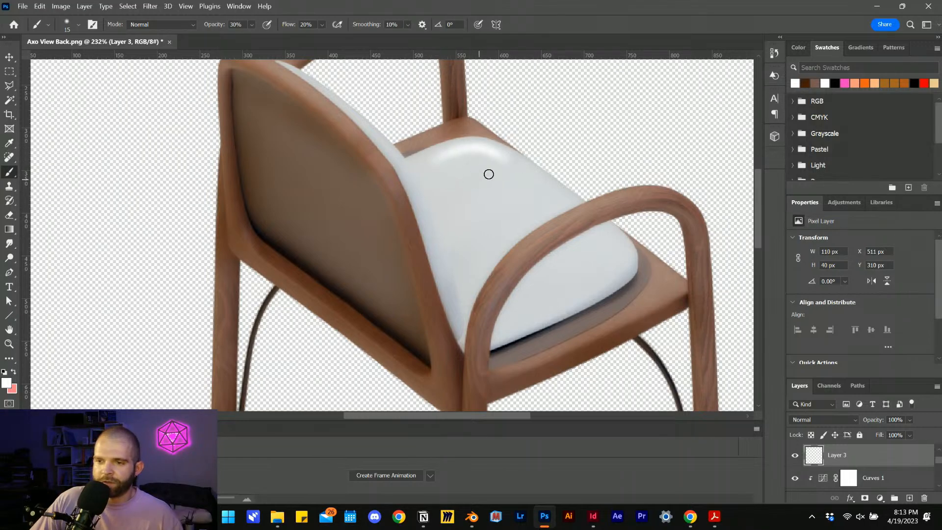
{"action": "scroll", "coordinate": [464, 176], "scroll_direction": "down", "scroll_amount": 3}
{"action": "scroll", "coordinate": [426, 175], "scroll_direction": "up", "scroll_amount": 2}
{"action": "mouse_move", "coordinate": [417, 171]}
{"action": "left_mouse_down"}
{"action": "mouse_move", "coordinate": [433, 207]}
{"action": "mouse_move", "coordinate": [424, 174]}
{"action": "left_mouse_up"}
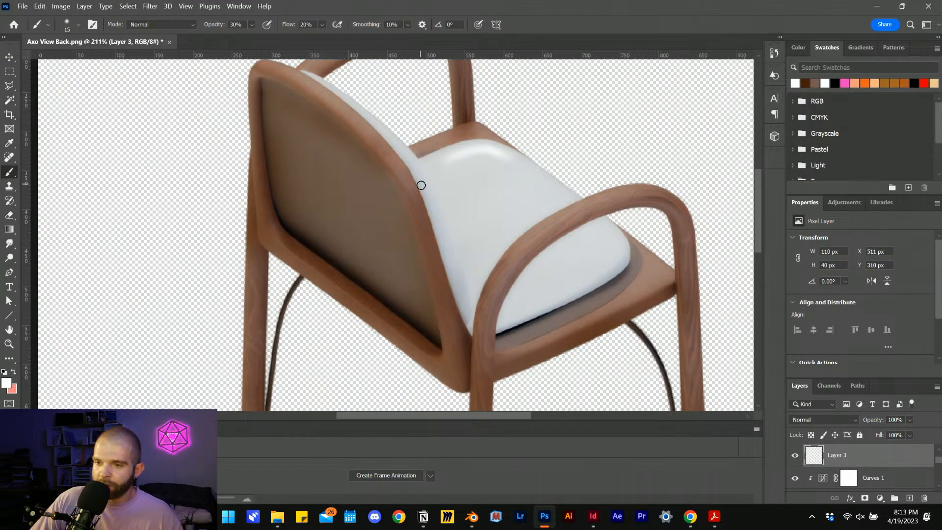
{"action": "left_click_drag", "start_coordinate": [431, 201], "coordinate": [408, 157]}
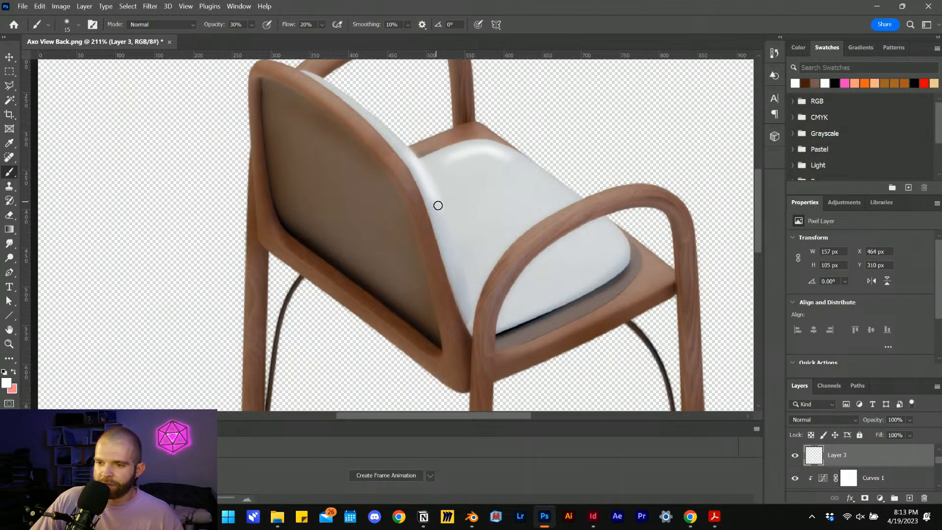
{"action": "left_click_drag", "start_coordinate": [435, 204], "coordinate": [425, 174]}
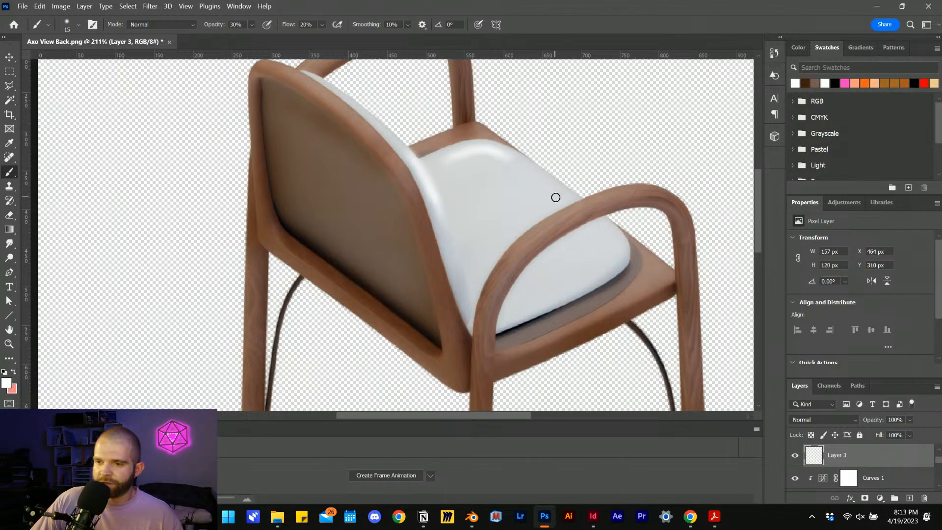
Paint soft white highlights on Layer 3 along the seat cushion's outer edge and the upper curves of both armrests
{"action": "left_click_drag", "start_coordinate": [556, 197], "coordinate": [545, 188]}
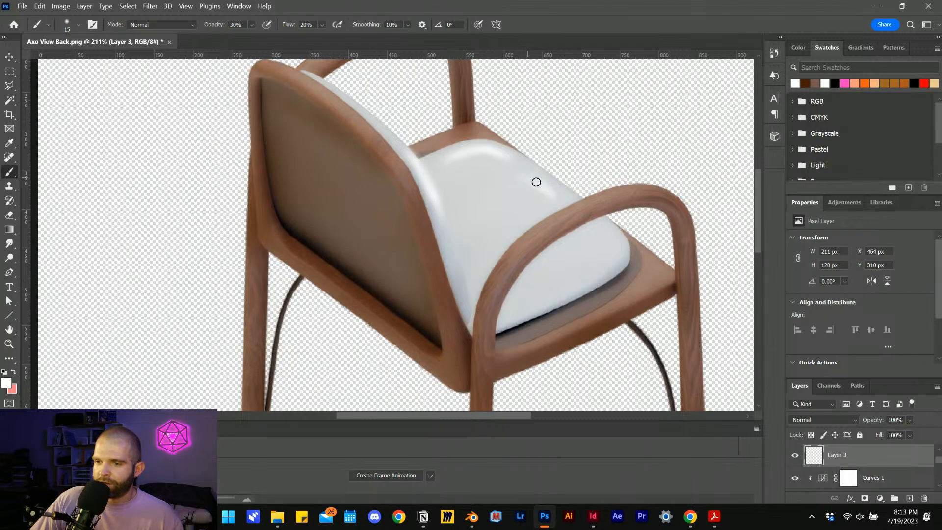
{"action": "scroll", "coordinate": [489, 212], "scroll_direction": "down", "scroll_amount": 4}
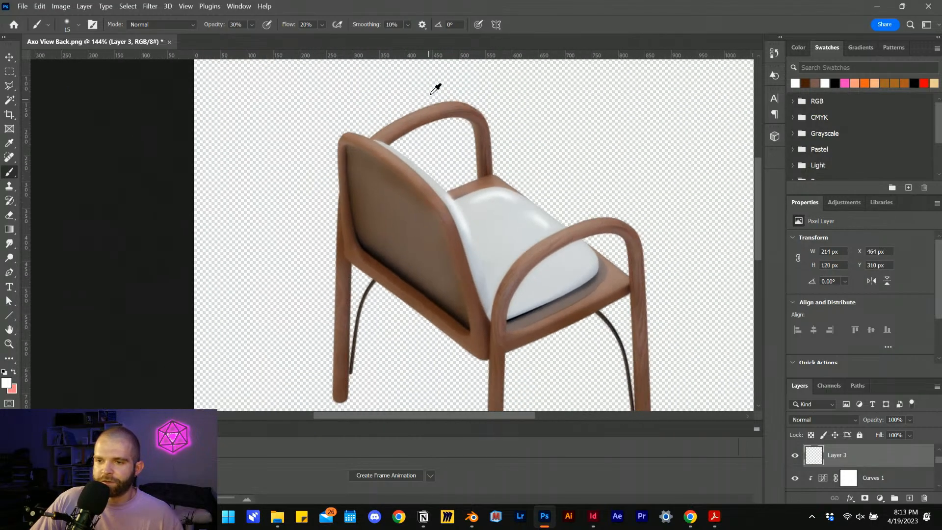
{"action": "scroll", "coordinate": [402, 118], "scroll_direction": "up", "scroll_amount": 2}
{"action": "mouse_move", "coordinate": [385, 132]}
{"action": "left_mouse_down"}
{"action": "mouse_move", "coordinate": [422, 118]}
{"action": "mouse_move", "coordinate": [372, 148]}
{"action": "mouse_move", "coordinate": [460, 105]}
{"action": "mouse_move", "coordinate": [369, 147]}
{"action": "mouse_move", "coordinate": [460, 103]}
{"action": "left_mouse_up"}
{"action": "mouse_move", "coordinate": [639, 246]}
{"action": "left_mouse_down"}
{"action": "mouse_move", "coordinate": [648, 267]}
{"action": "mouse_move", "coordinate": [562, 310]}
{"action": "mouse_move", "coordinate": [652, 270]}
{"action": "mouse_move", "coordinate": [558, 321]}
{"action": "mouse_move", "coordinate": [599, 279]}
{"action": "mouse_move", "coordinate": [534, 337]}
{"action": "left_mouse_up"}
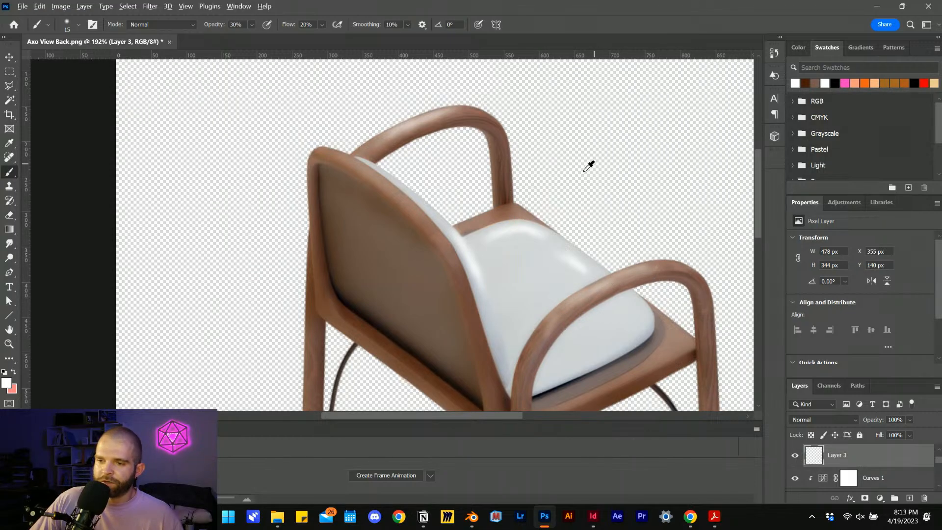
Paint a soft white highlight along the top curve of the wooden backrest frame
{"action": "scroll", "coordinate": [569, 300], "scroll_direction": "down", "scroll_amount": 2}
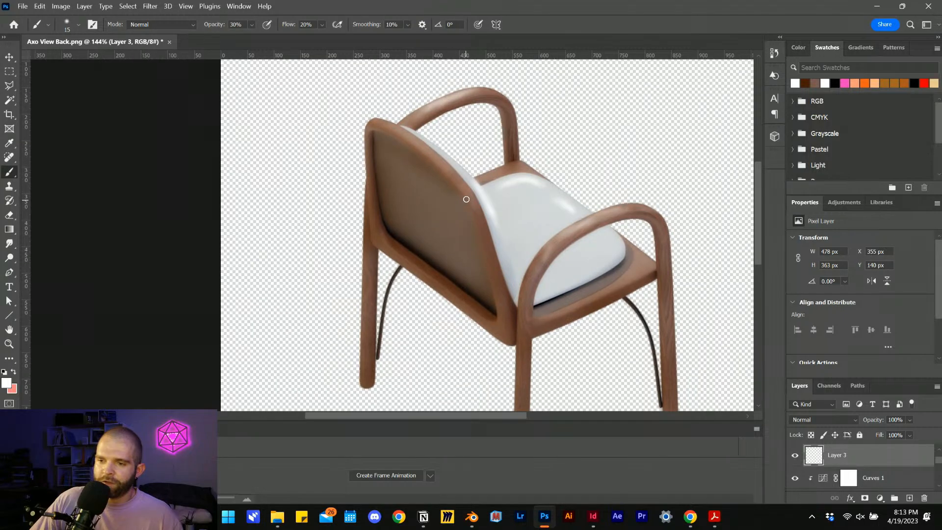
{"action": "left_click_drag", "start_coordinate": [388, 128], "coordinate": [386, 127]}
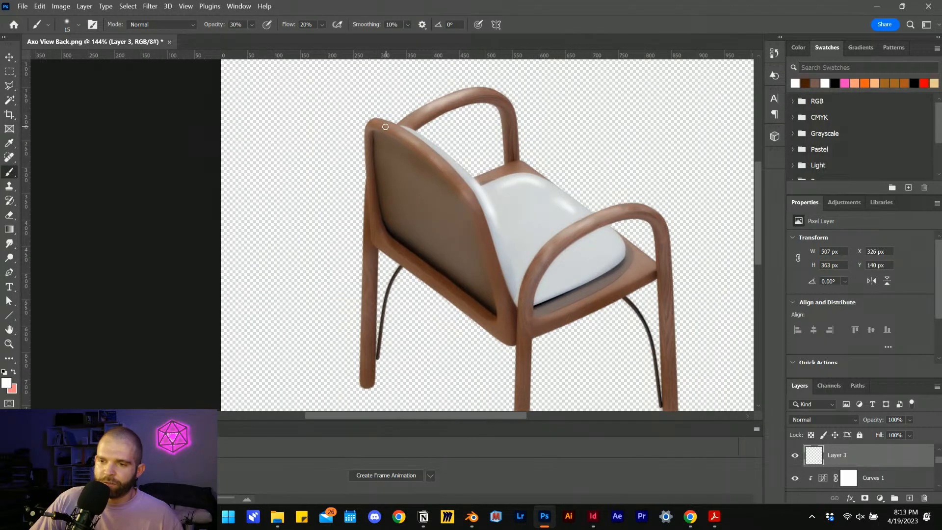
{"action": "scroll", "coordinate": [569, 255], "scroll_direction": "down", "scroll_amount": 2}
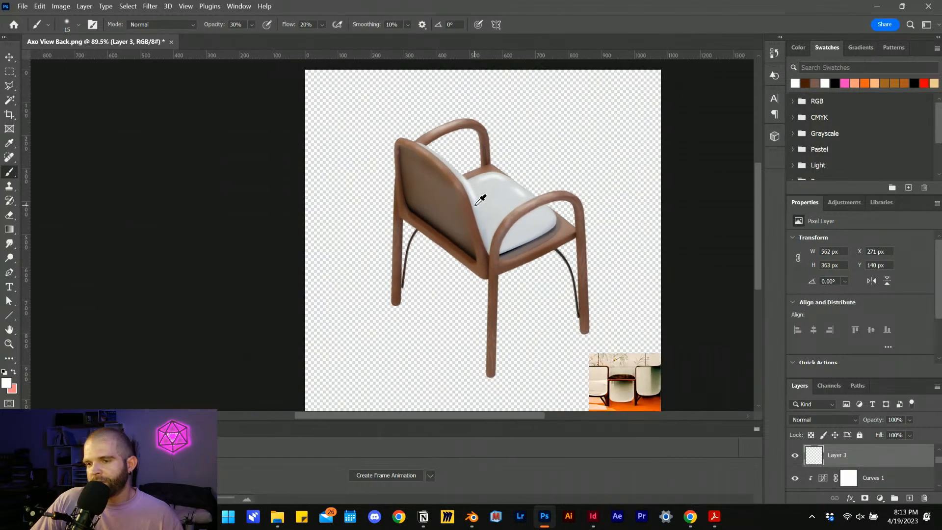
{"action": "scroll", "coordinate": [579, 257], "scroll_direction": "down", "scroll_amount": 2}
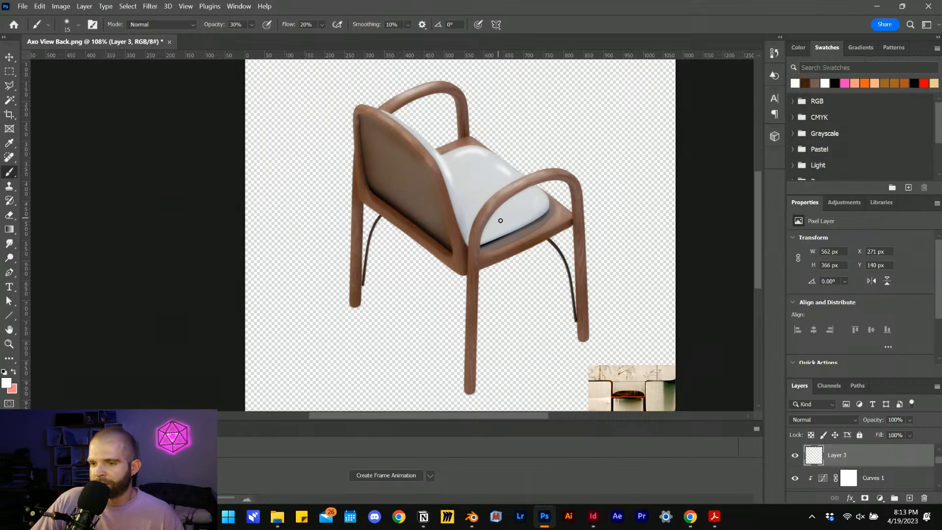
Lower the opacity of Layer 3 to 64% to soften the painted highlights, and deselect the layer
{"action": "scroll", "coordinate": [471, 196], "scroll_direction": "down", "scroll_amount": 2}
{"action": "scroll", "coordinate": [441, 177], "scroll_direction": "up", "scroll_amount": 3}
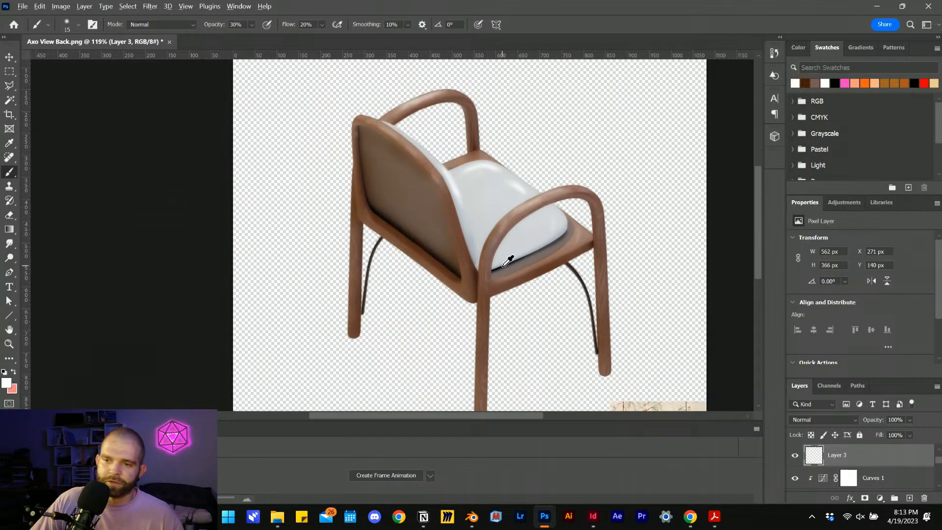
{"action": "scroll", "coordinate": [509, 260], "scroll_direction": "down", "scroll_amount": 1}
{"action": "scroll", "coordinate": [481, 187], "scroll_direction": "up", "scroll_amount": 4}
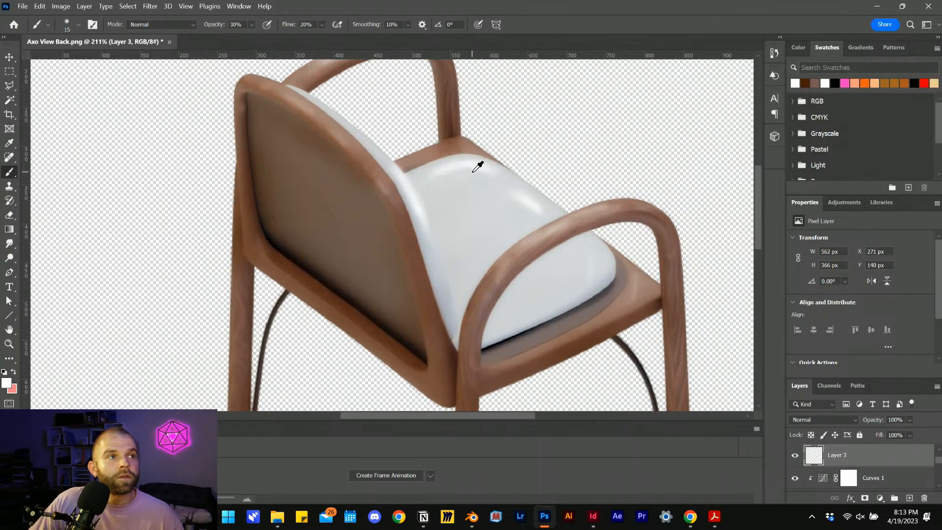
{"action": "scroll", "coordinate": [479, 169], "scroll_direction": "down", "scroll_amount": 2}
{"action": "left_click", "coordinate": [910, 421]}
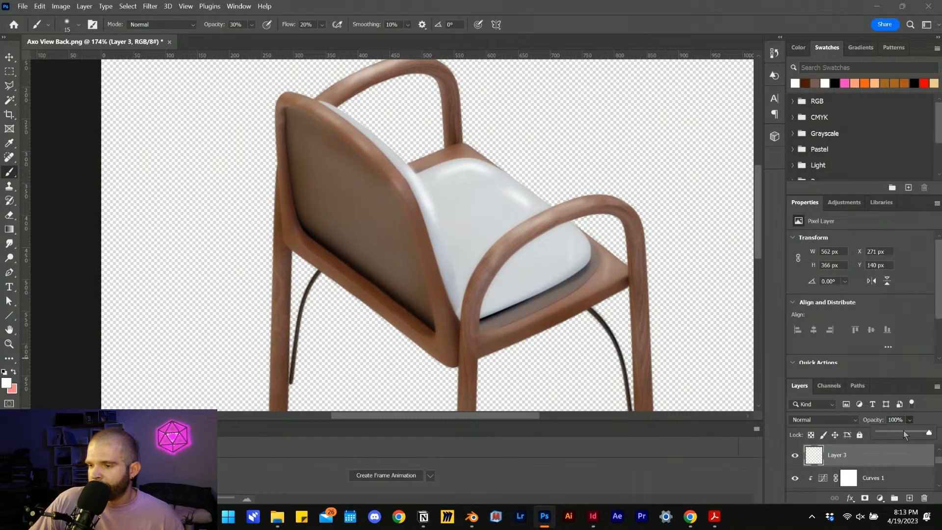
{"action": "left_click_drag", "start_coordinate": [903, 431], "coordinate": [919, 435]}
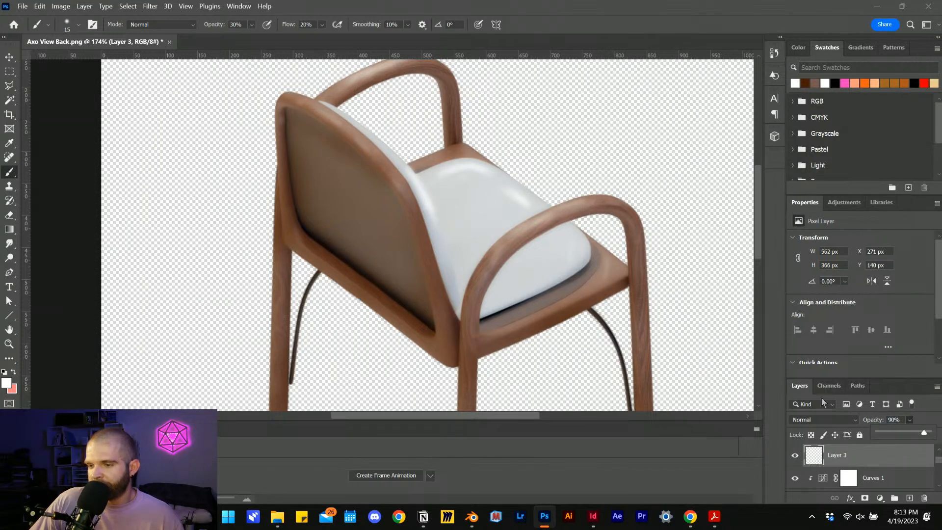
{"action": "left_click_drag", "start_coordinate": [909, 436], "coordinate": [910, 436]}
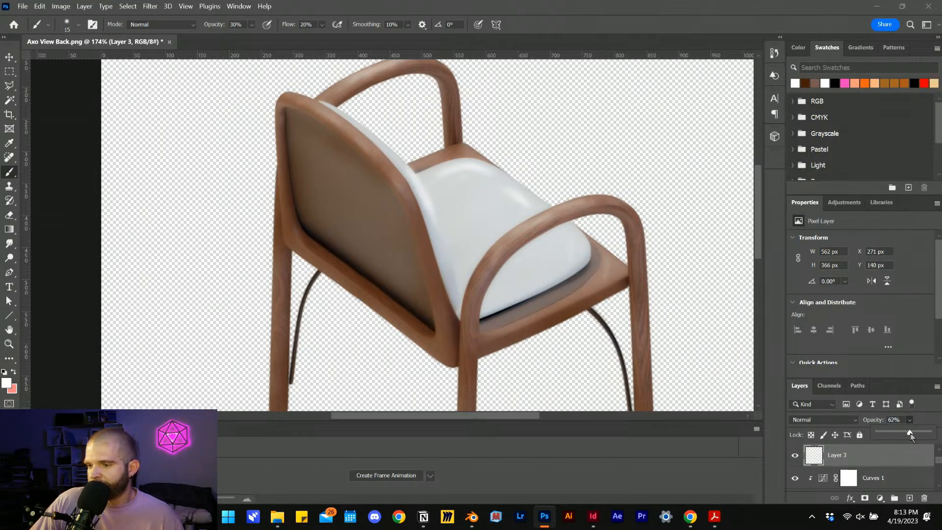
{"action": "left_click", "coordinate": [10, 58]}
{"action": "left_click", "coordinate": [252, 253]}
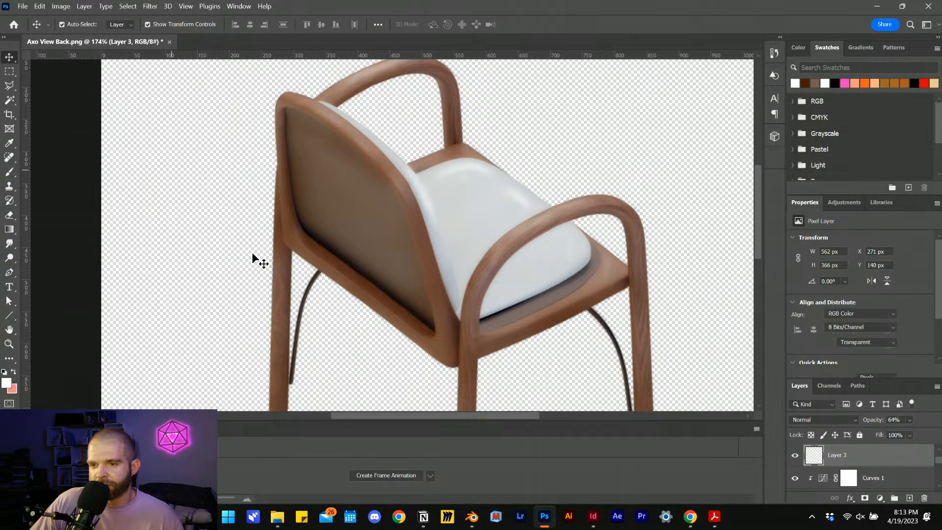
Examine the retouched chair as a whole and up close around the seat, legs and backrest
{"action": "scroll", "coordinate": [256, 230], "scroll_direction": "down", "scroll_amount": 4}
{"action": "scroll", "coordinate": [324, 296], "scroll_direction": "up", "scroll_amount": 5}
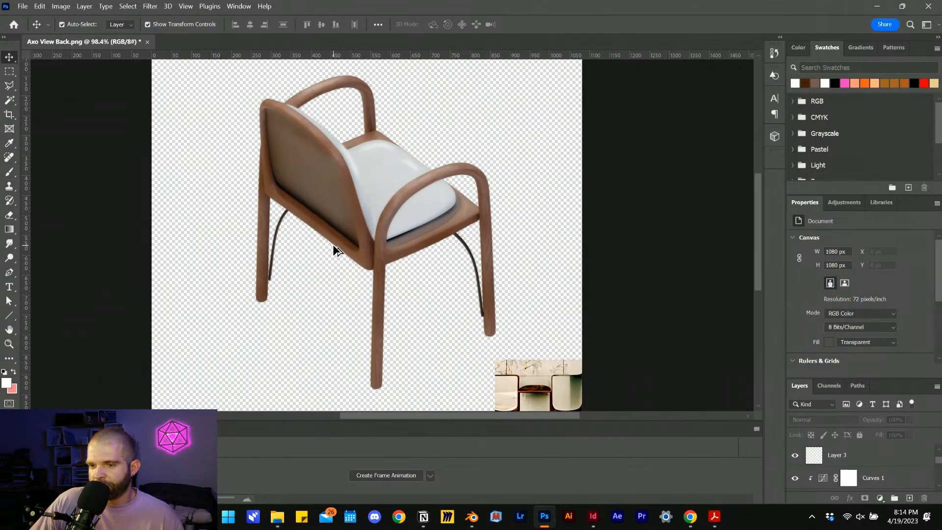
{"action": "scroll", "coordinate": [354, 249], "scroll_direction": "down", "scroll_amount": 3}
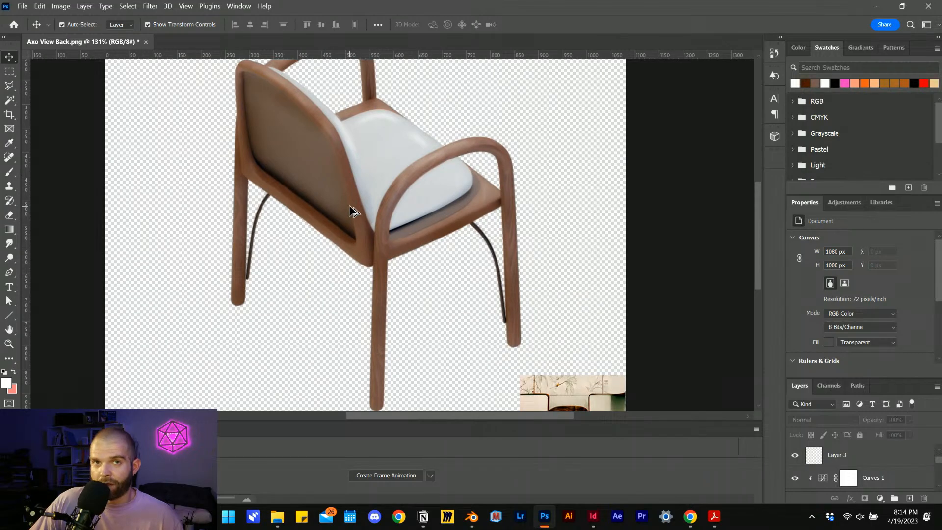
{"action": "scroll", "coordinate": [362, 233], "scroll_direction": "down", "scroll_amount": 3}
{"action": "scroll", "coordinate": [363, 235], "scroll_direction": "up", "scroll_amount": 4}
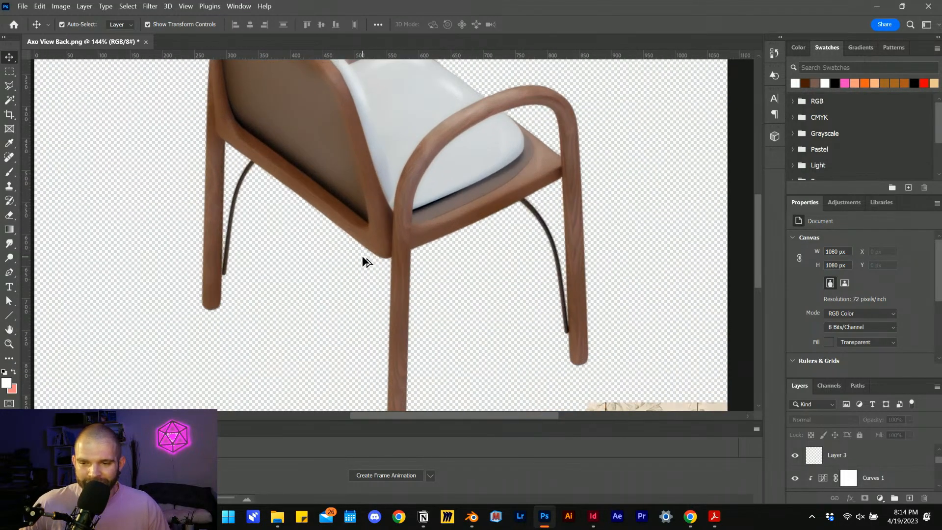
{"action": "scroll", "coordinate": [373, 255], "scroll_direction": "up", "scroll_amount": 3}
{"action": "scroll", "coordinate": [405, 245], "scroll_direction": "down", "scroll_amount": 4}
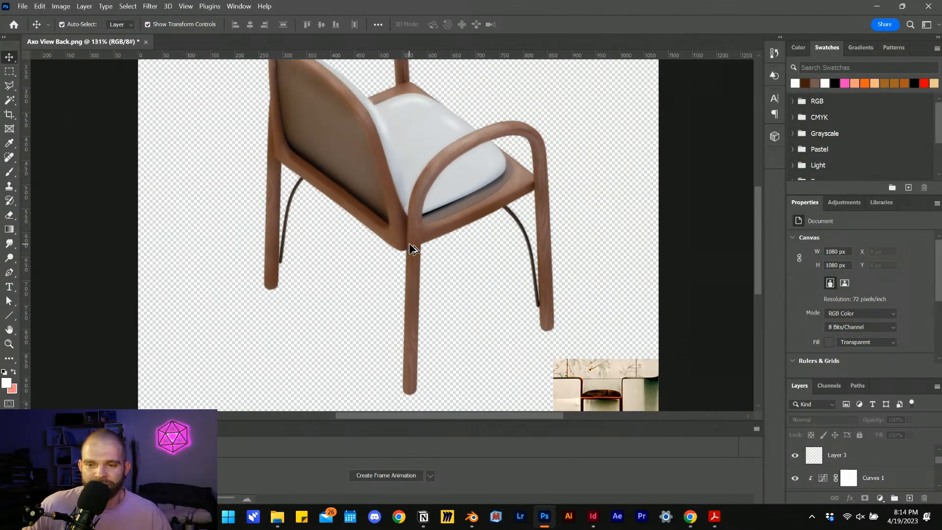
{"action": "scroll", "coordinate": [417, 260], "scroll_direction": "down", "scroll_amount": 3}
{"action": "scroll", "coordinate": [427, 275], "scroll_direction": "up", "scroll_amount": 1}
{"action": "scroll", "coordinate": [388, 206], "scroll_direction": "down", "scroll_amount": 1}
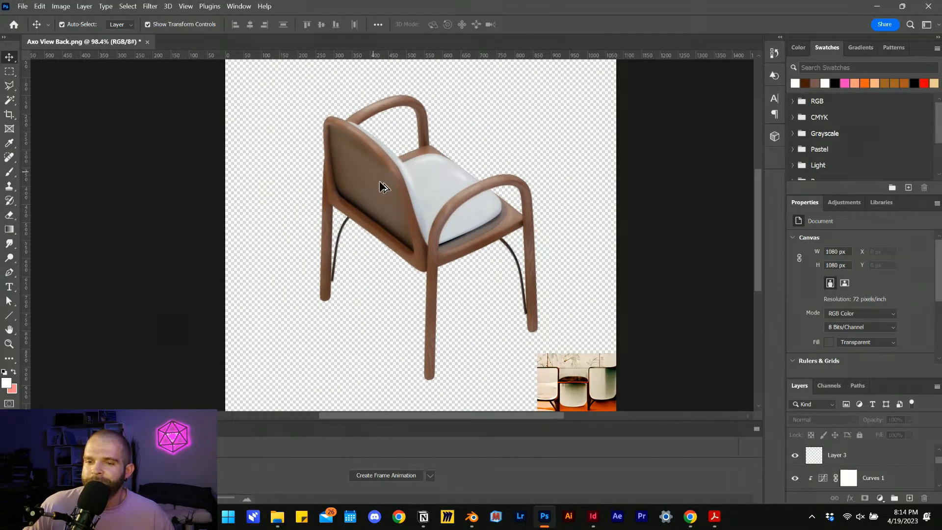
{"action": "scroll", "coordinate": [380, 184], "scroll_direction": "up", "scroll_amount": 1}
Begin saving the chair as a PSD and create a folder named Edits inside Render Scenes for it
{"action": "key", "text": "ctrl+shift+s"}
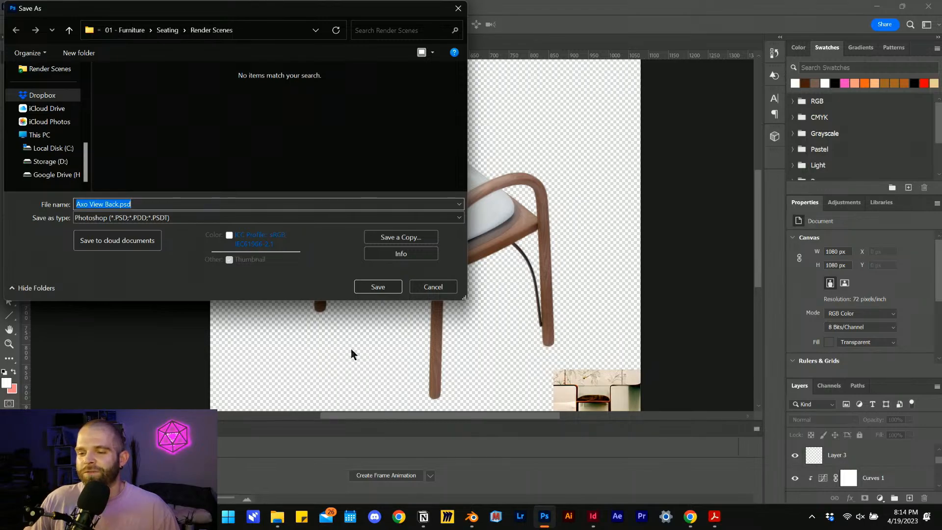
{"action": "left_click", "coordinate": [279, 515]}
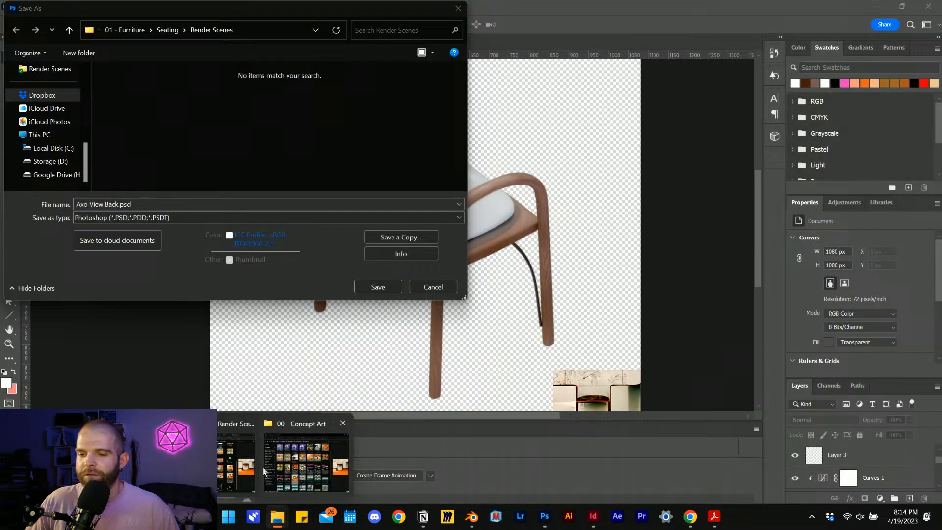
{"action": "mouse_move", "coordinate": [241, 474]}
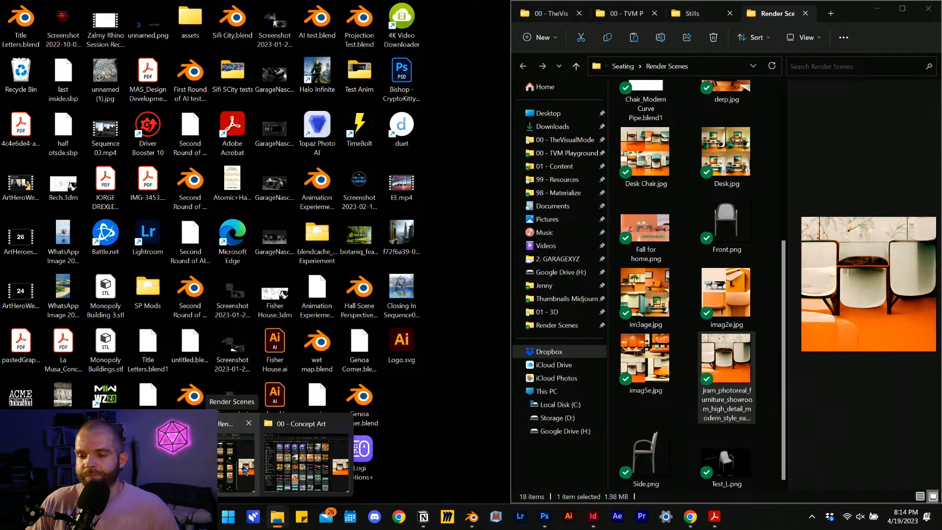
{"action": "left_click", "coordinate": [245, 470]}
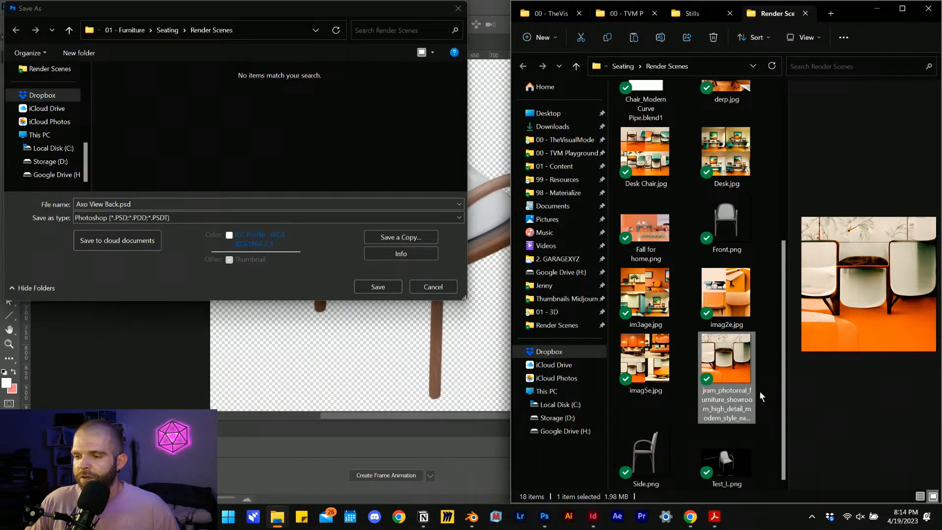
{"action": "right_click", "coordinate": [767, 396]}
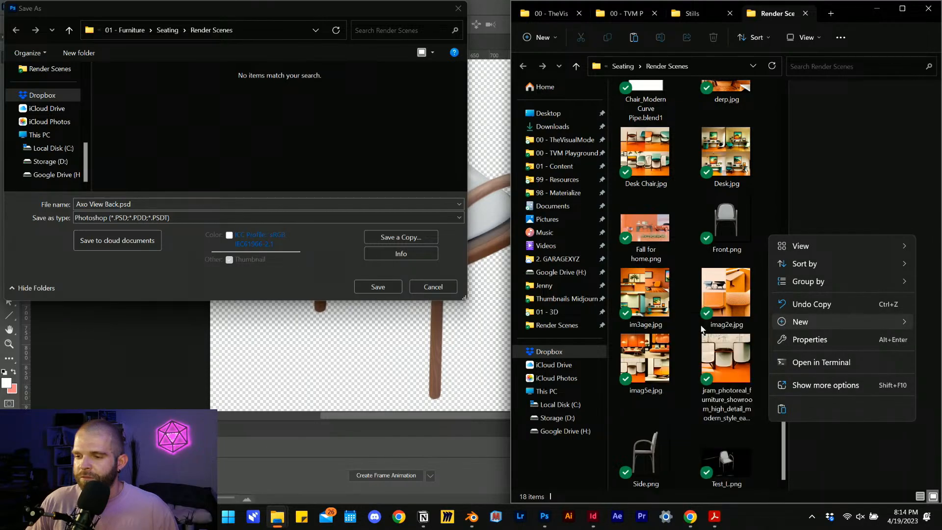
{"action": "left_click", "coordinate": [702, 330]}
{"action": "type", "text": "Edits"}
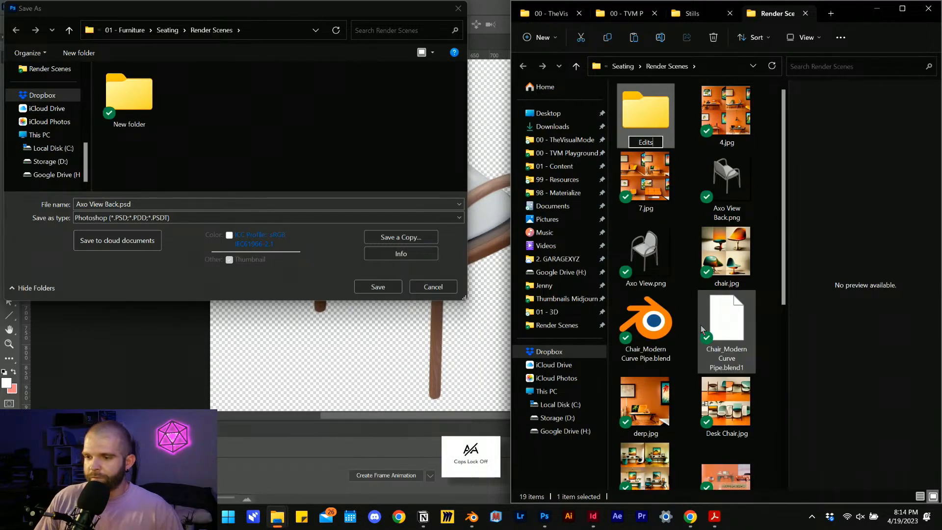
{"action": "key", "text": "Return"}
Save the chair as Axo View Back.psd in the Edits folder with Maximize Compatibility on, and close the document
{"action": "double_click", "coordinate": [140, 90]}
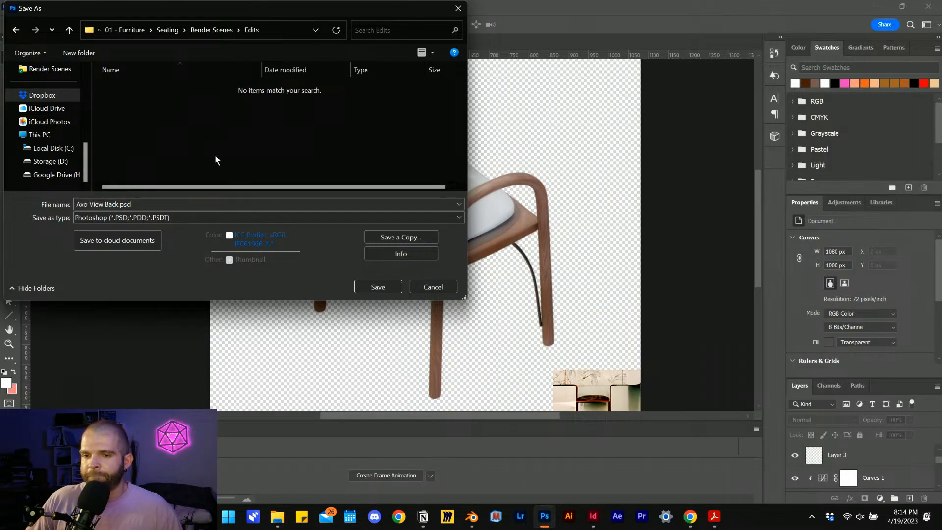
{"action": "left_click", "coordinate": [384, 284]}
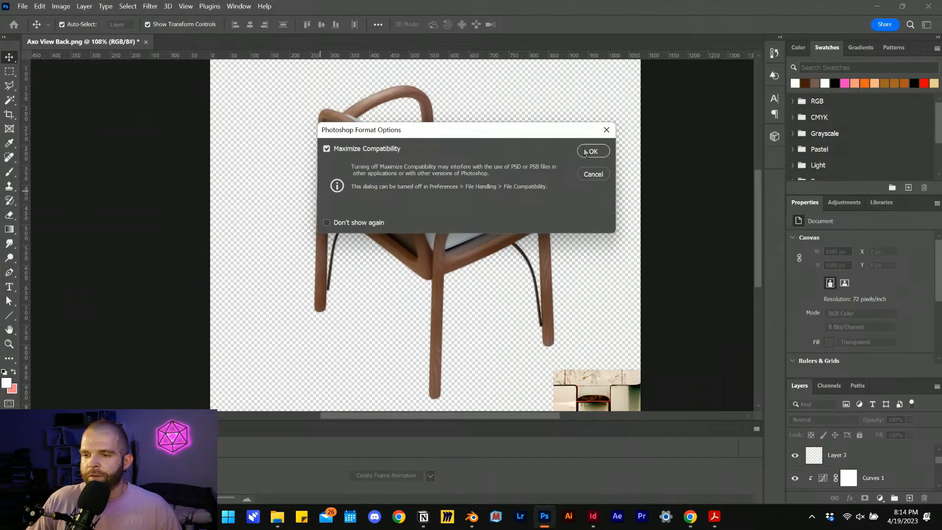
{"action": "left_click", "coordinate": [586, 153]}
{"action": "left_click", "coordinate": [140, 43]}
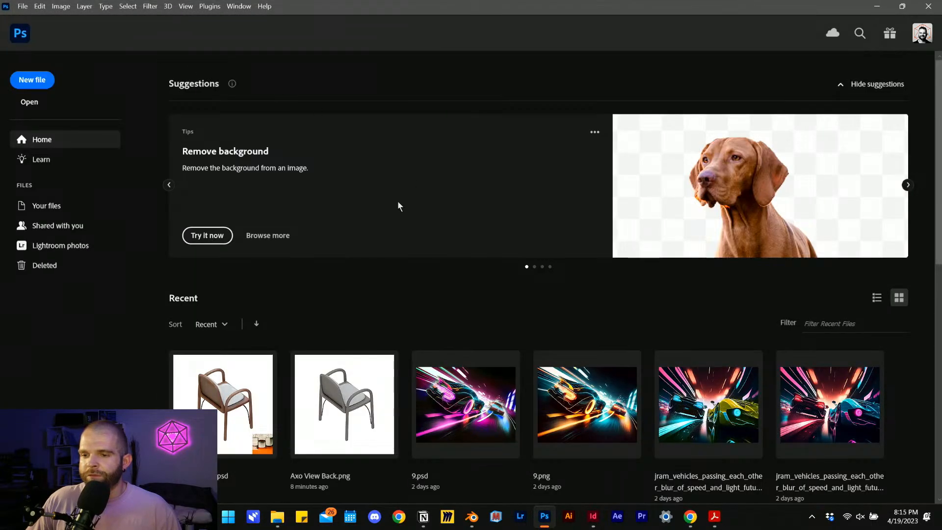
Switch to InDesign and replace the grey chair image on the 01 page with Axo View Back.psd from the Edits folder
{"action": "left_click", "coordinate": [593, 517]}
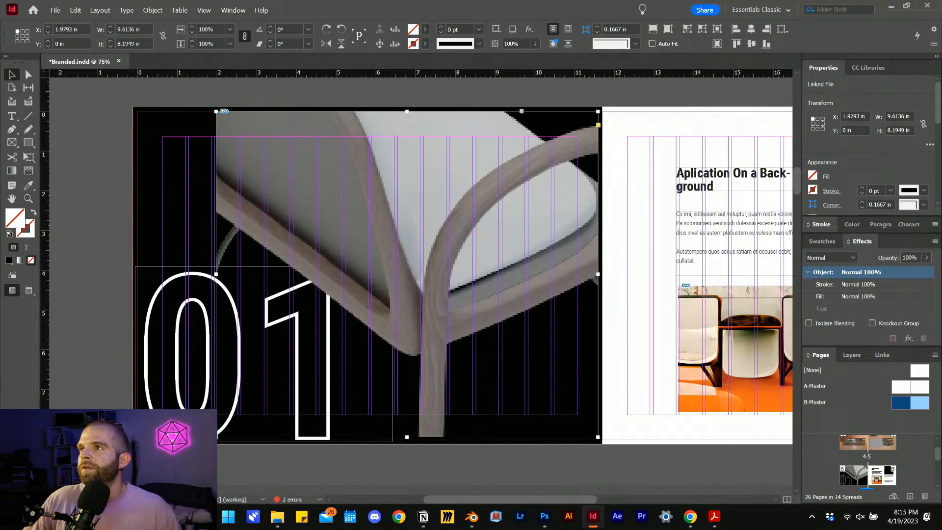
{"action": "mouse_move", "coordinate": [277, 516]}
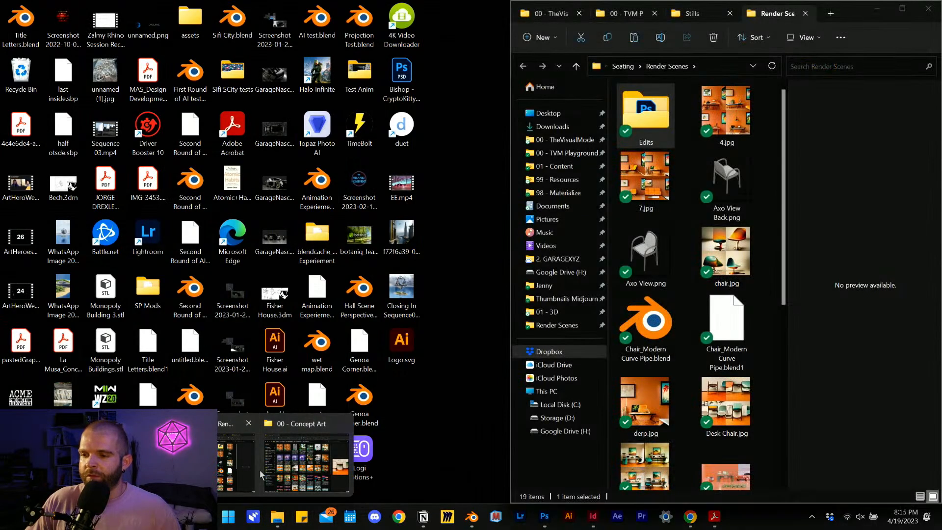
{"action": "left_click", "coordinate": [258, 470]}
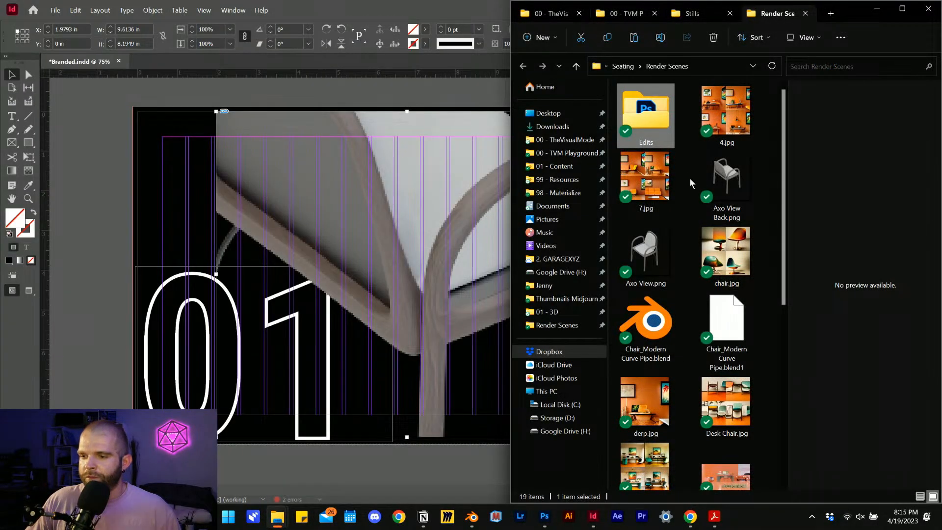
{"action": "double_click", "coordinate": [668, 125]}
{"action": "left_click_drag", "start_coordinate": [670, 129], "coordinate": [336, 248]}
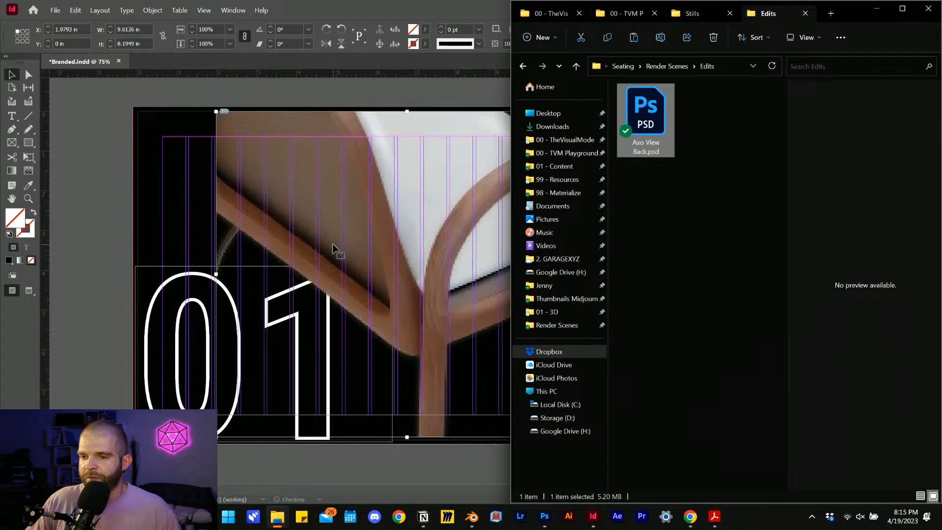
{"action": "left_click", "coordinate": [121, 236]}
Examine the replaced chair image on the 01 page, checking its edges and display quality
{"action": "scroll", "coordinate": [211, 223], "scroll_direction": "down", "scroll_amount": 1}
{"action": "scroll", "coordinate": [362, 234], "scroll_direction": "up", "scroll_amount": 1}
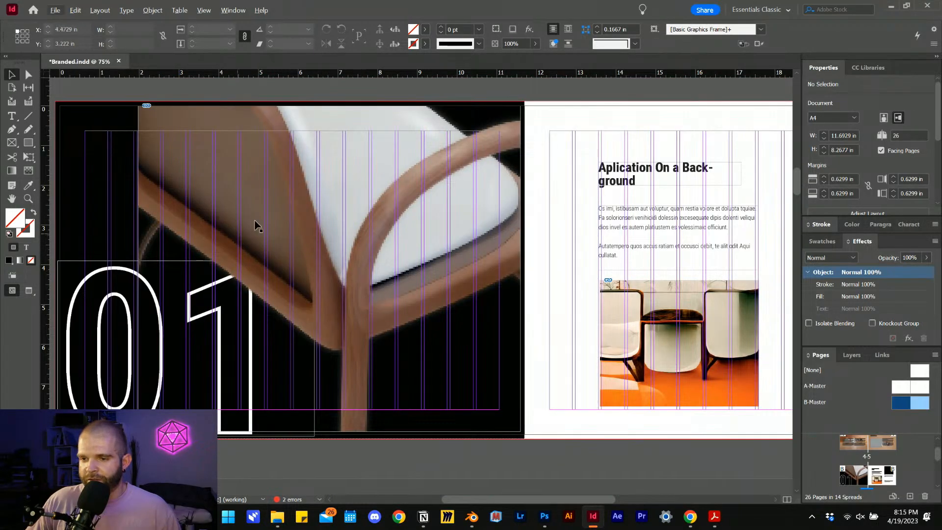
{"action": "scroll", "coordinate": [353, 201], "scroll_direction": "down", "scroll_amount": 1}
{"action": "scroll", "coordinate": [328, 211], "scroll_direction": "down", "scroll_amount": 2}
{"action": "scroll", "coordinate": [328, 211], "scroll_direction": "up", "scroll_amount": 4}
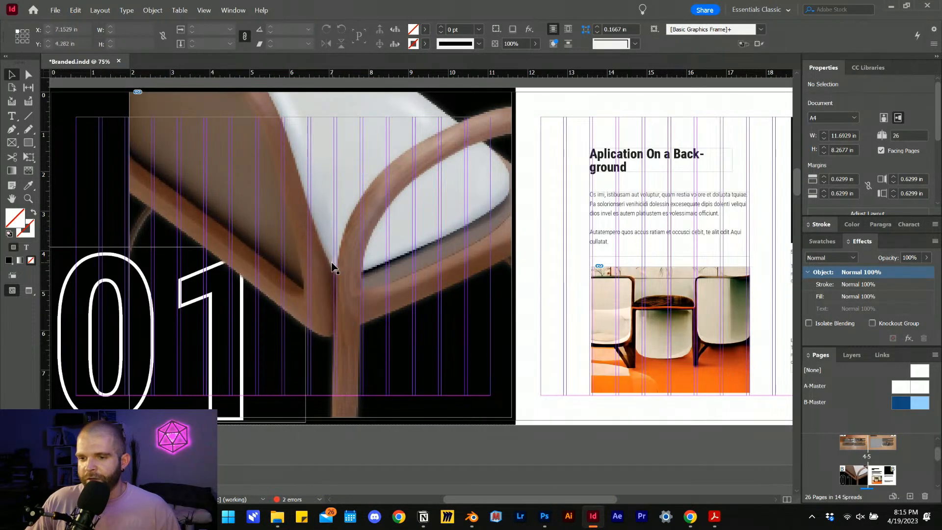
{"action": "scroll", "coordinate": [341, 248], "scroll_direction": "up", "scroll_amount": 1}
{"action": "scroll", "coordinate": [334, 253], "scroll_direction": "left", "scroll_amount": 3}
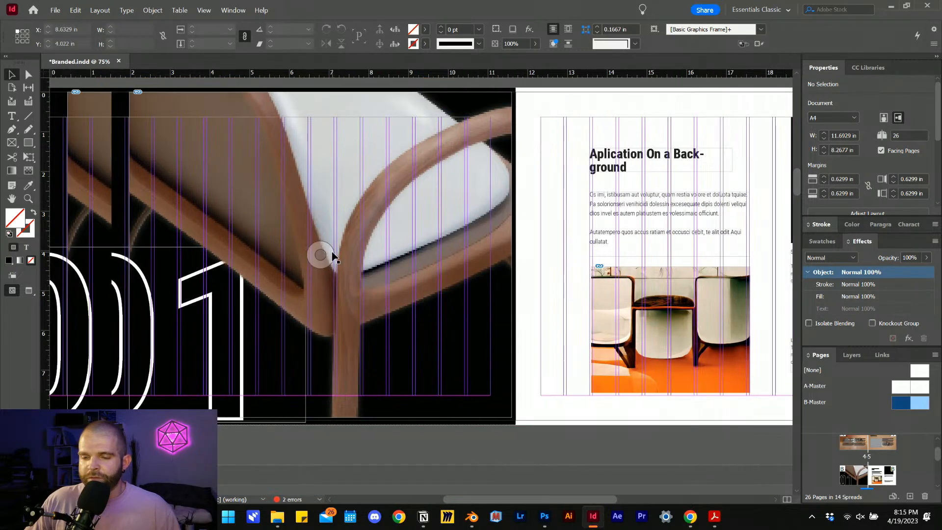
Set the display performance to High Quality Display and check the chair's edges on the 01 page
{"action": "left_click", "coordinate": [126, 11]}
{"action": "mouse_move", "coordinate": [204, 11]}
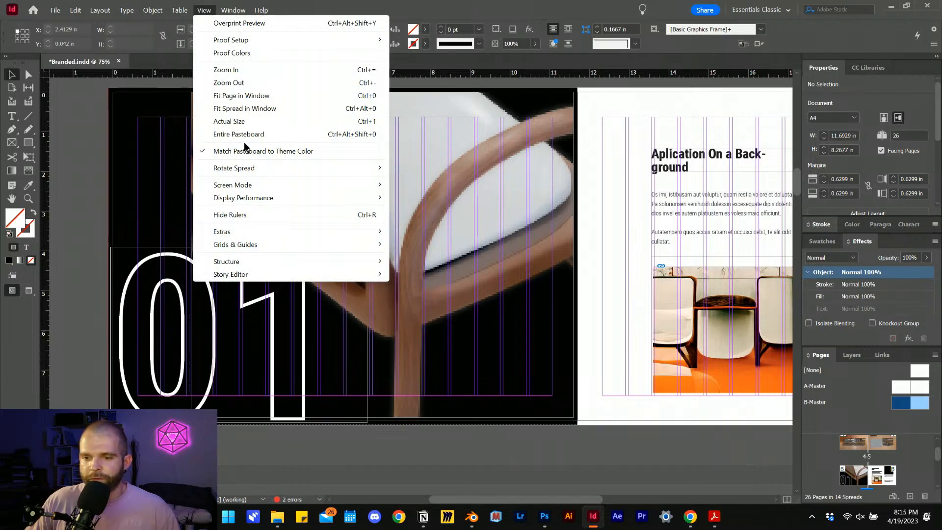
{"action": "mouse_move", "coordinate": [256, 199]}
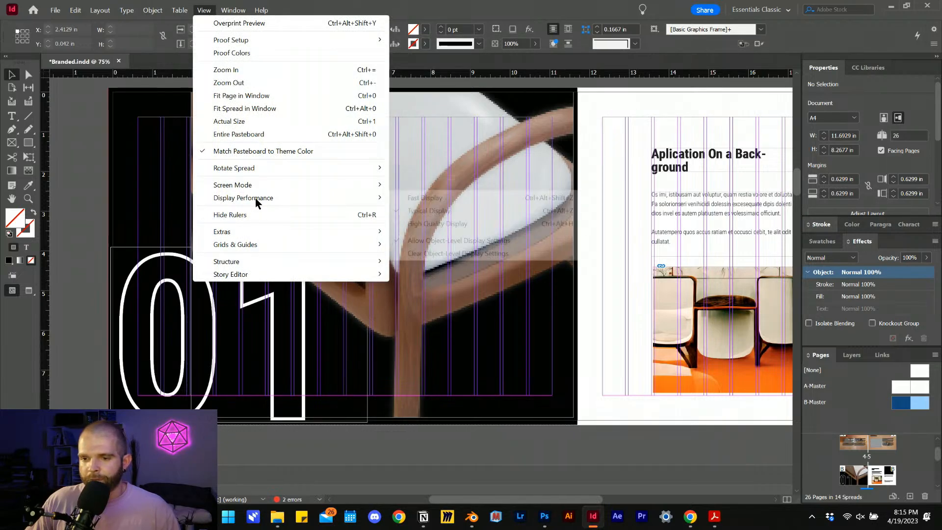
{"action": "left_click", "coordinate": [464, 227]}
{"action": "left_click_drag", "start_coordinate": [381, 255], "coordinate": [259, 255]}
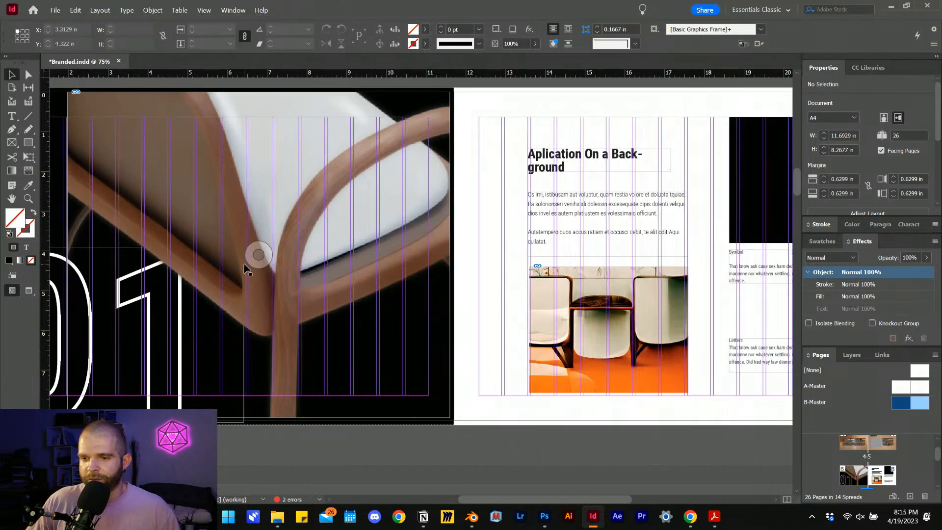
{"action": "scroll", "coordinate": [244, 265], "scroll_direction": "right", "scroll_amount": 2}
{"action": "scroll", "coordinate": [190, 293], "scroll_direction": "up", "scroll_amount": 2}
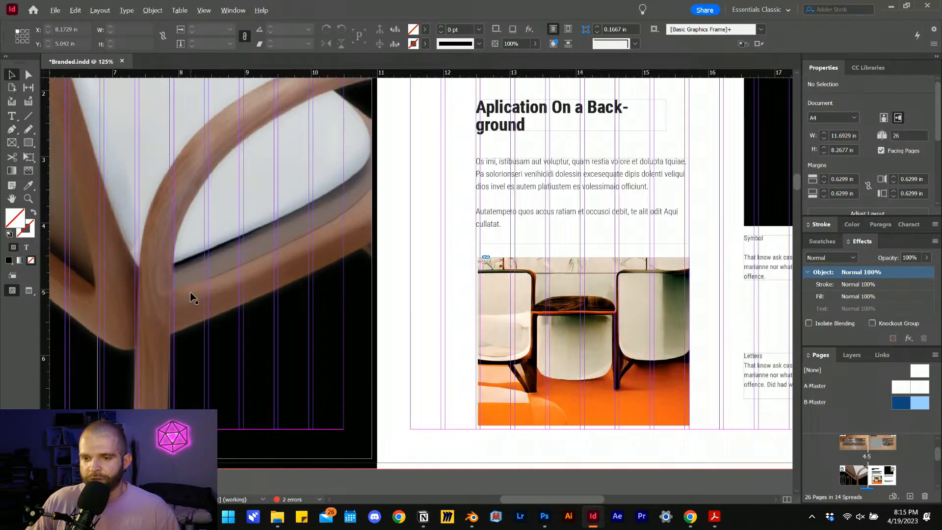
{"action": "scroll", "coordinate": [190, 294], "scroll_direction": "down", "scroll_amount": 2}
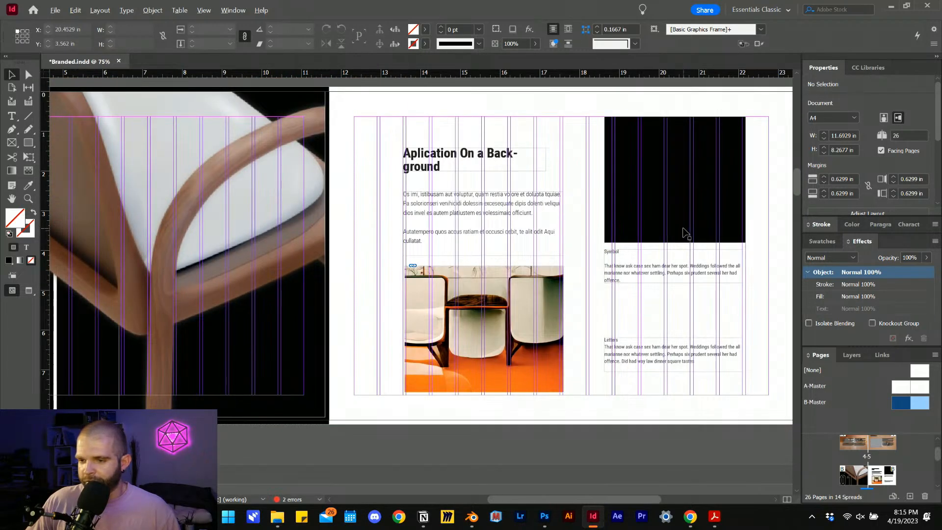
Place imag5e.jpg from the Render Scenes folder into the black frame above the Symbol text
{"action": "scroll", "coordinate": [685, 235], "scroll_direction": "up", "scroll_amount": 1}
{"action": "scroll", "coordinate": [574, 267], "scroll_direction": "right", "scroll_amount": 2}
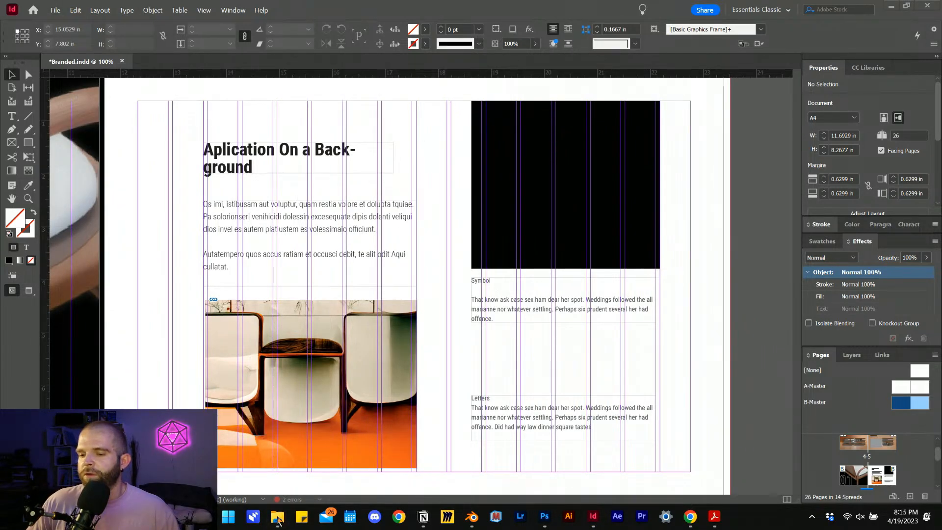
{"action": "mouse_move", "coordinate": [279, 521]}
{"action": "mouse_move", "coordinate": [290, 473]}
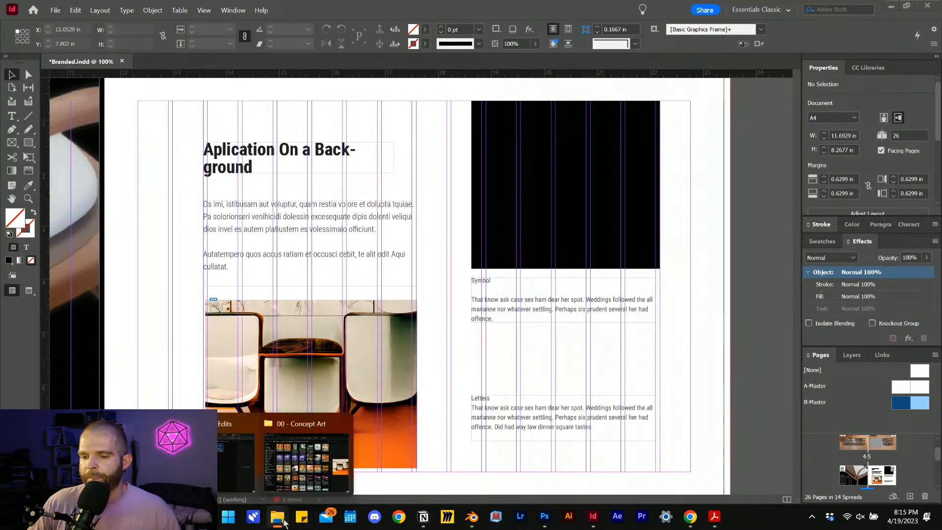
{"action": "left_click", "coordinate": [228, 471]}
{"action": "left_click", "coordinate": [653, 67]}
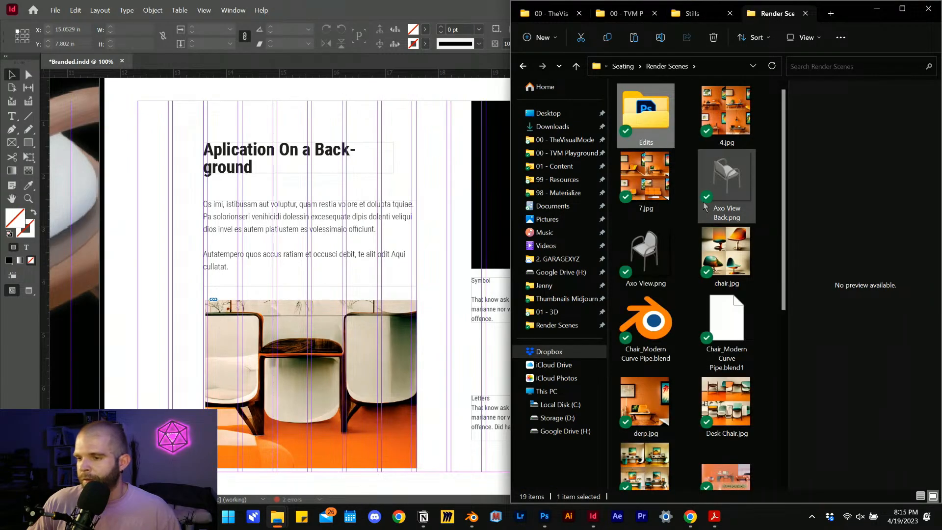
{"action": "scroll", "coordinate": [707, 211], "scroll_direction": "down", "scroll_amount": 1}
{"action": "scroll", "coordinate": [716, 240], "scroll_direction": "down", "scroll_amount": 1}
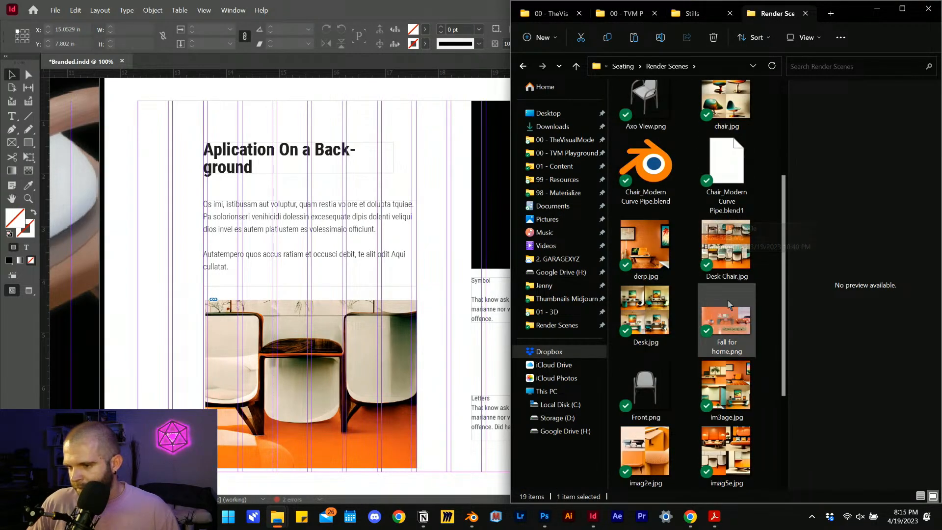
{"action": "scroll", "coordinate": [719, 314], "scroll_direction": "down", "scroll_amount": 1}
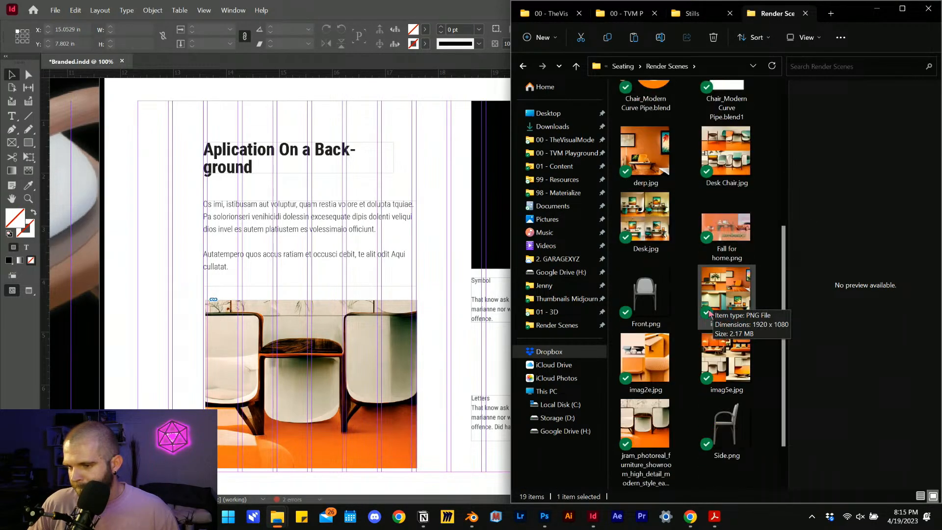
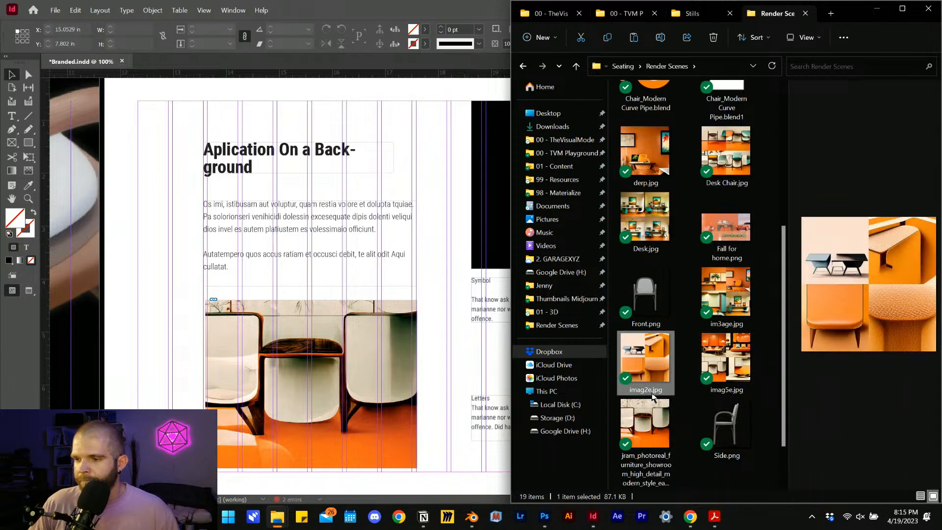
{"action": "left_click", "coordinate": [739, 373]}
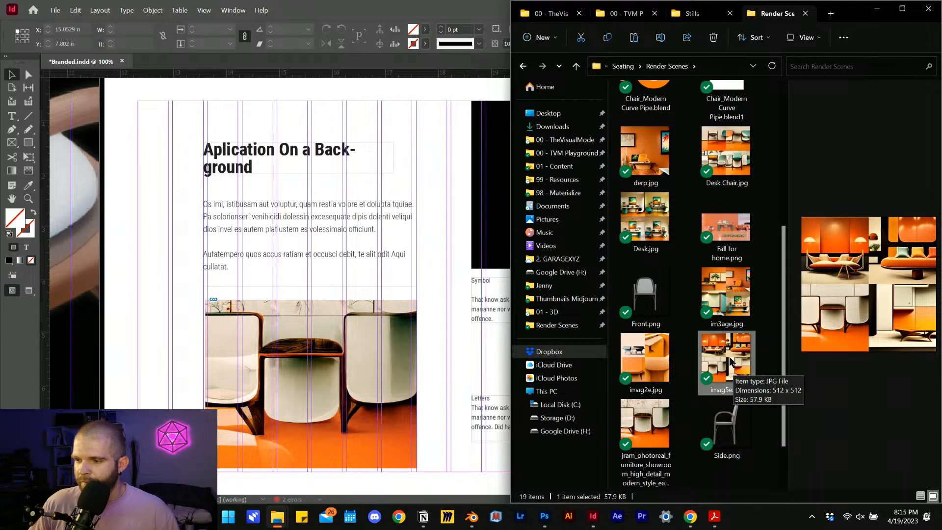
{"action": "left_click_drag", "start_coordinate": [714, 344], "coordinate": [473, 141]}
{"action": "left_click", "coordinate": [434, 129]}
Reposition the image inside the frame above Symbol so its cabinet and coffee table part fills the crop
{"action": "scroll", "coordinate": [454, 151], "scroll_direction": "down", "scroll_amount": 1}
{"action": "scroll", "coordinate": [561, 144], "scroll_direction": "up", "scroll_amount": 1}
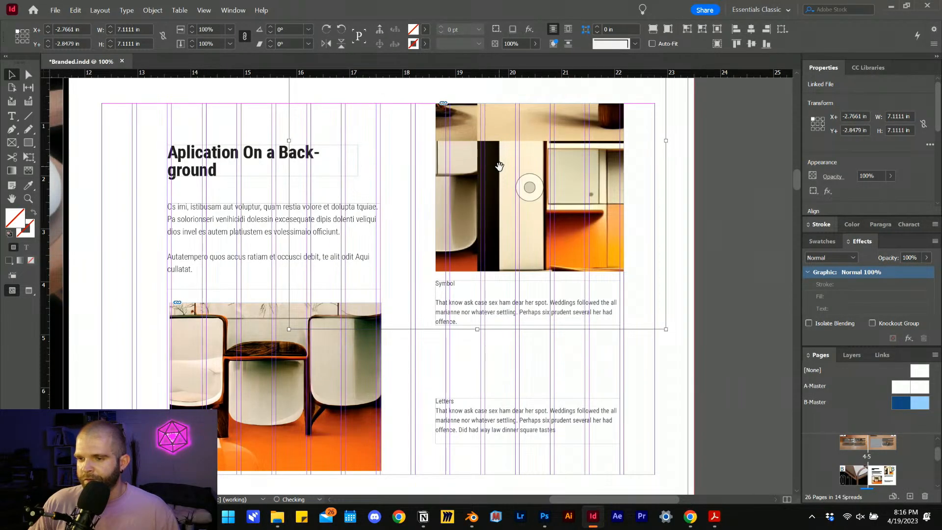
{"action": "left_click_drag", "start_coordinate": [540, 198], "coordinate": [493, 152]}
{"action": "left_click_drag", "start_coordinate": [531, 186], "coordinate": [538, 193]}
{"action": "left_click", "coordinate": [693, 237]}
Review the whole 01 spread, comparing the chair page with the two images on the facing page
{"action": "scroll", "coordinate": [692, 238], "scroll_direction": "left", "scroll_amount": 3}
{"action": "scroll", "coordinate": [692, 239], "scroll_direction": "left", "scroll_amount": 1}
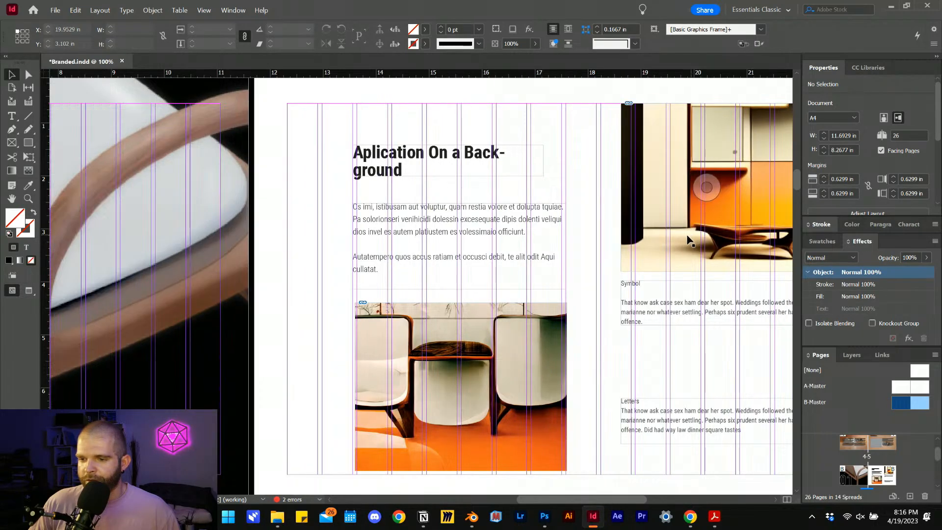
{"action": "scroll", "coordinate": [634, 239], "scroll_direction": "down", "scroll_amount": 2}
{"action": "scroll", "coordinate": [564, 246], "scroll_direction": "up", "scroll_amount": 1}
{"action": "scroll", "coordinate": [572, 246], "scroll_direction": "down", "scroll_amount": 2}
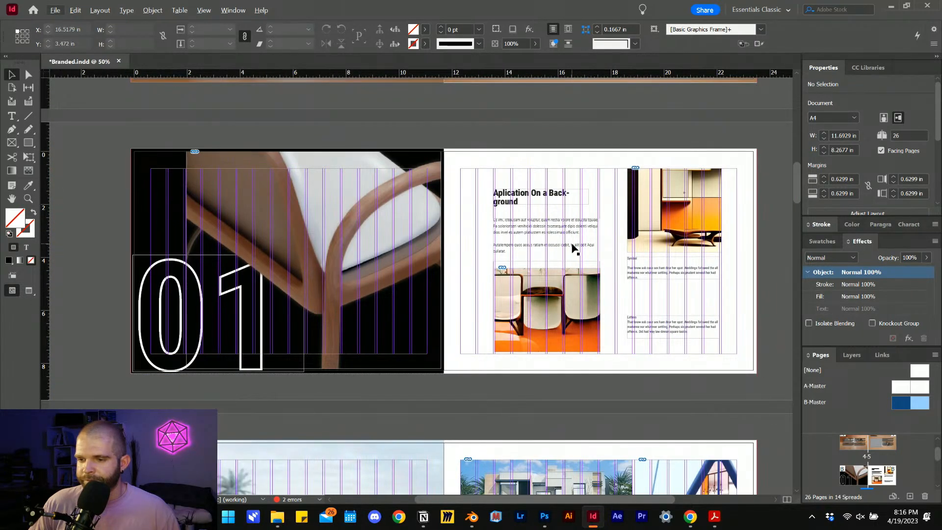
{"action": "scroll", "coordinate": [530, 251], "scroll_direction": "up", "scroll_amount": 1}
{"action": "scroll", "coordinate": [469, 257], "scroll_direction": "down", "scroll_amount": 1}
{"action": "scroll", "coordinate": [413, 263], "scroll_direction": "left", "scroll_amount": 1}
Select the text frame of the large 01 number overlapping the chair image
{"action": "left_click", "coordinate": [407, 272]}
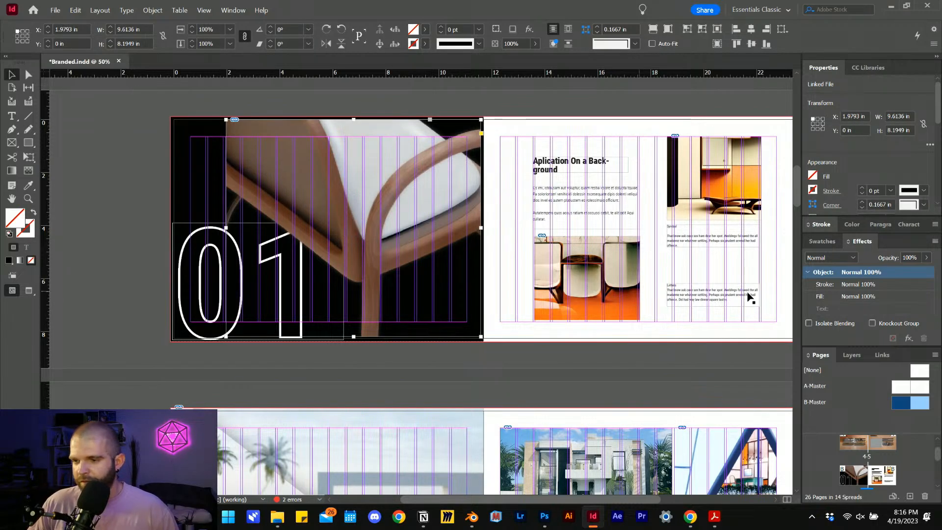
{"action": "scroll", "coordinate": [455, 300], "scroll_direction": "right", "scroll_amount": 1}
{"action": "scroll", "coordinate": [417, 299], "scroll_direction": "left", "scroll_amount": 1}
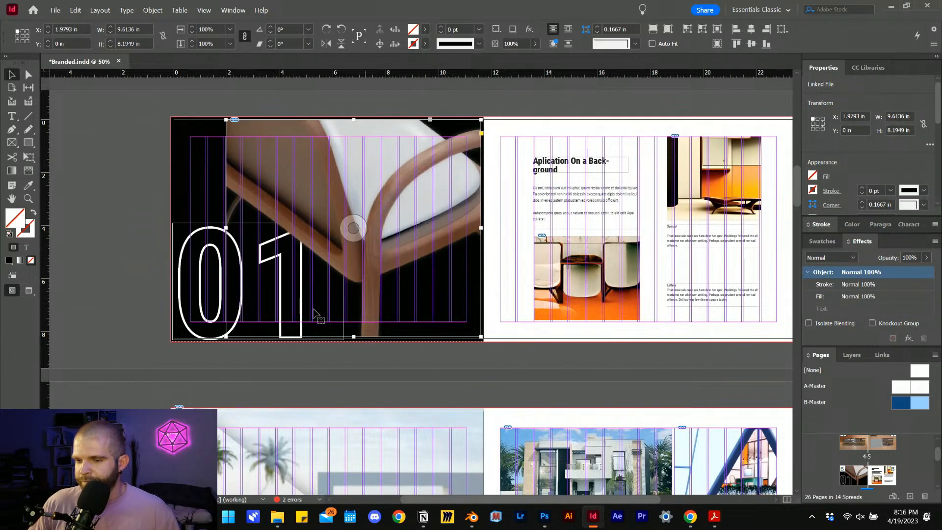
{"action": "left_click", "coordinate": [263, 294]}
{"action": "left_click", "coordinate": [339, 350]}
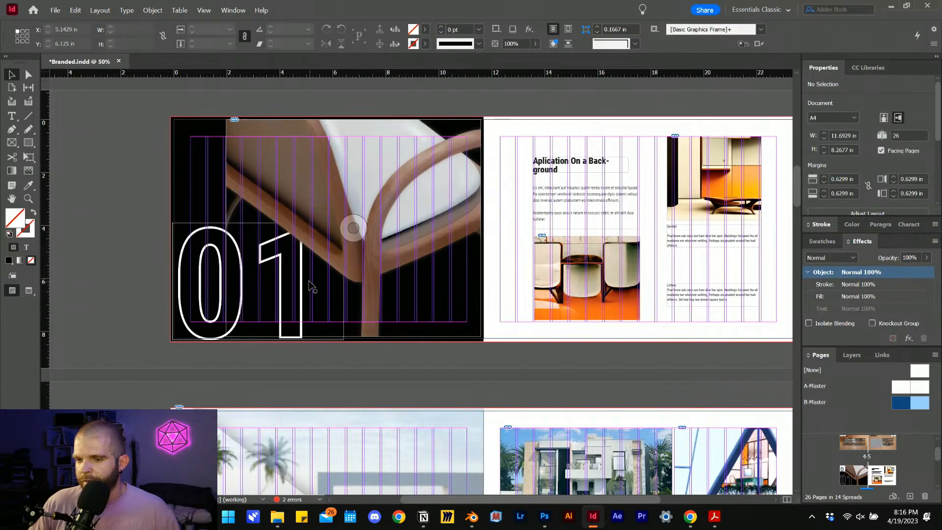
{"action": "left_click", "coordinate": [306, 285]}
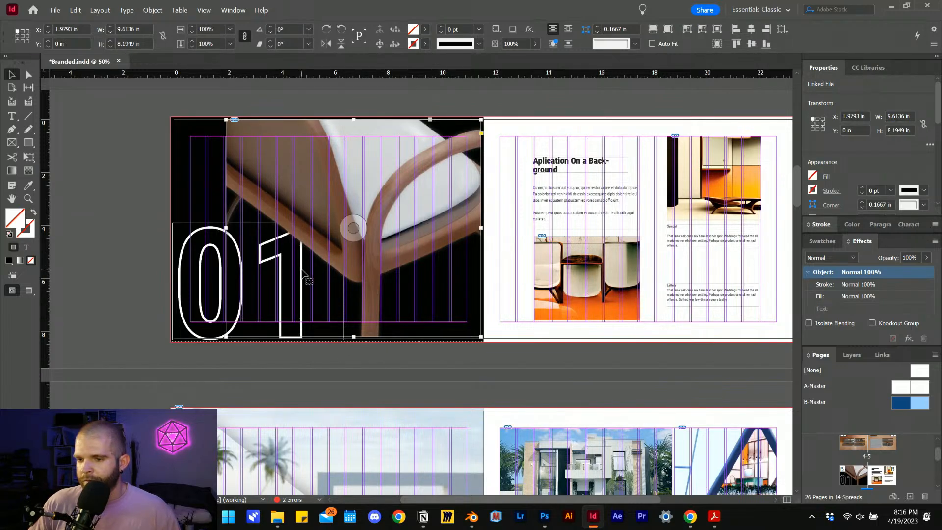
{"action": "left_click", "coordinate": [260, 350]}
{"action": "left_click", "coordinate": [224, 338]}
Try to recolour the 01 with orange sampled from the floor in the chair photo, and undo it
{"action": "scroll", "coordinate": [568, 335], "scroll_direction": "up", "scroll_amount": 1}
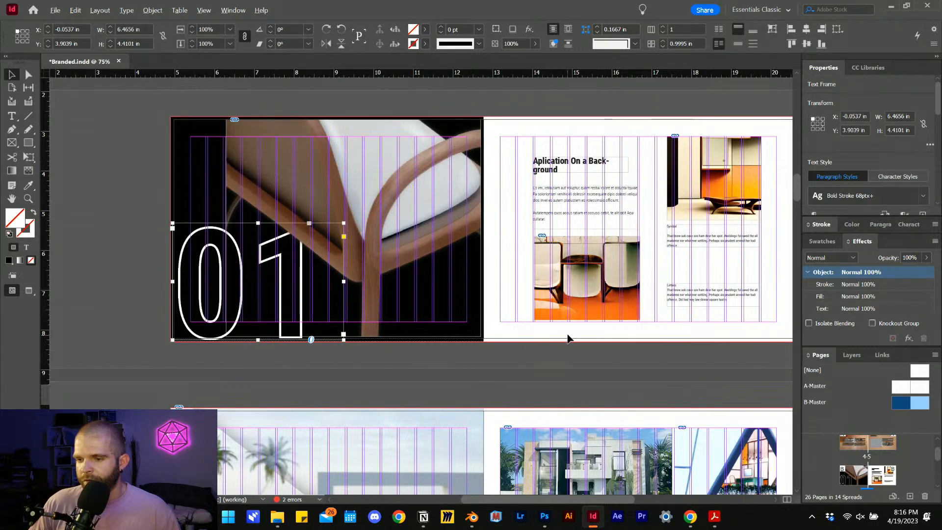
{"action": "scroll", "coordinate": [568, 337], "scroll_direction": "up", "scroll_amount": 1}
{"action": "scroll", "coordinate": [541, 347], "scroll_direction": "down", "scroll_amount": 1}
{"action": "key", "text": "i"}
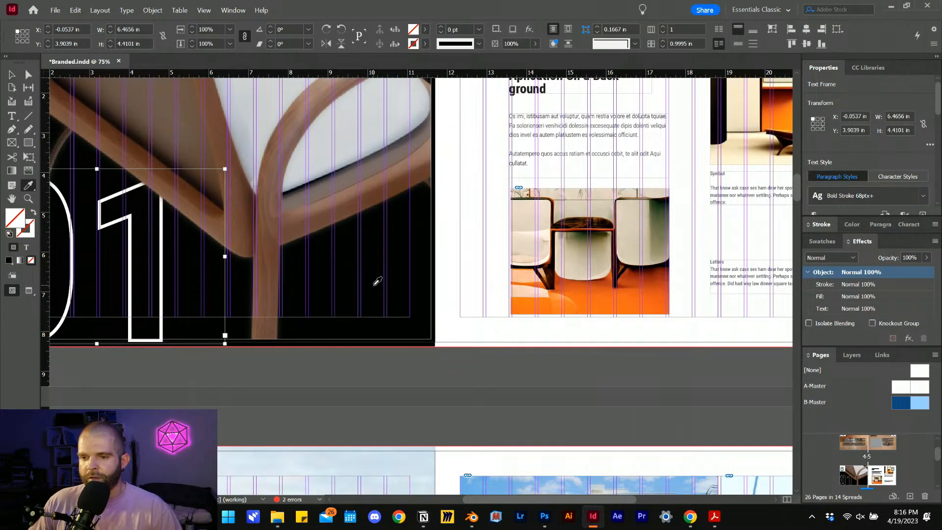
{"action": "left_click", "coordinate": [543, 303]}
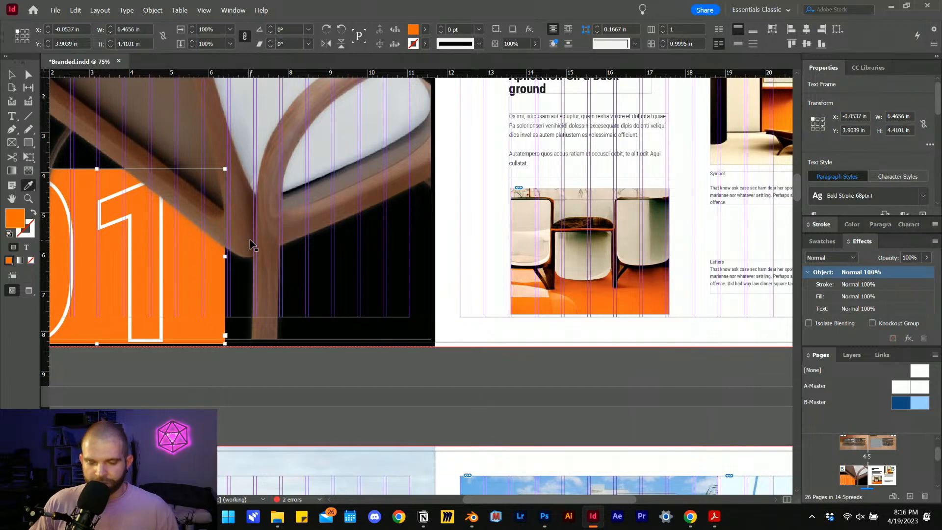
{"action": "key", "text": "ctrl+z"}
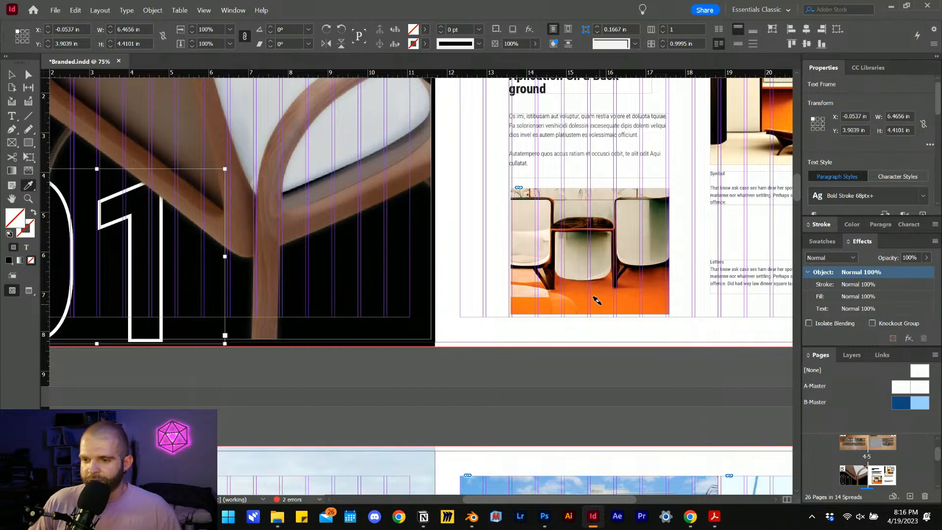
{"action": "left_click", "coordinate": [11, 74]}
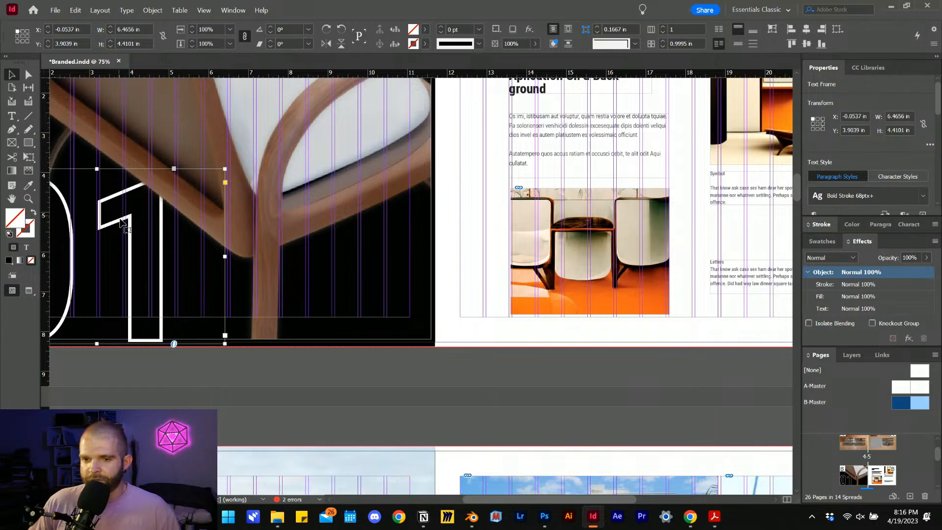
Sample the orange floor of the chair photo, copy its hex code e76d0a, and clear the 01 frame's fill
{"action": "key", "text": "i"}
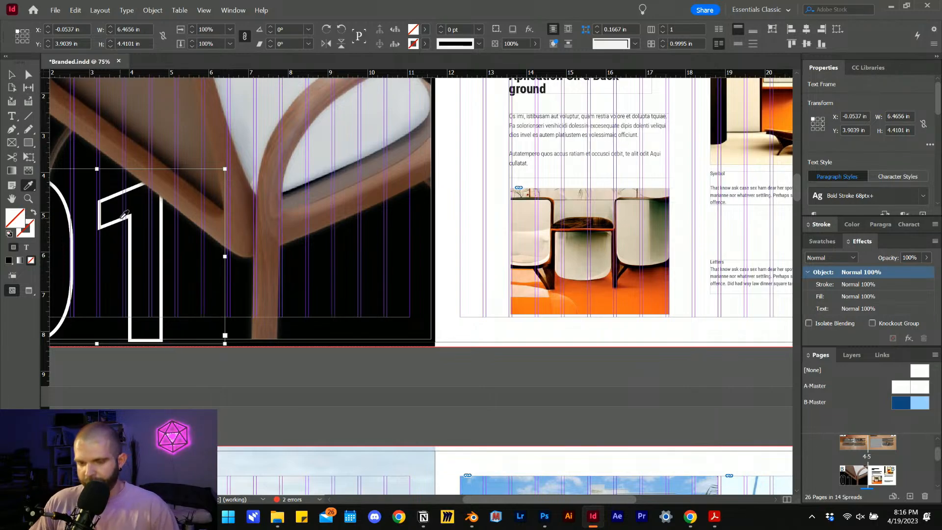
{"action": "left_click", "coordinate": [585, 298]}
{"action": "double_click", "coordinate": [16, 218]}
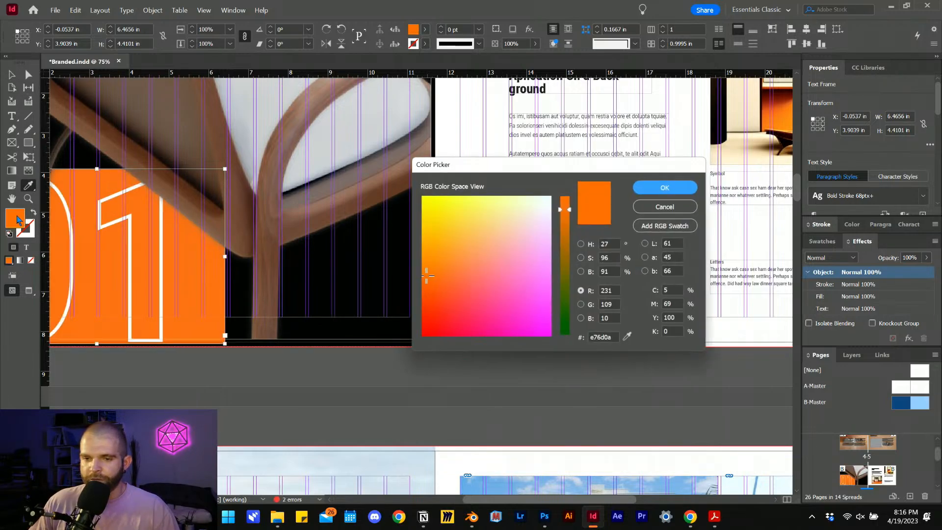
{"action": "left_click", "coordinate": [604, 339]}
{"action": "double_click", "coordinate": [605, 340]}
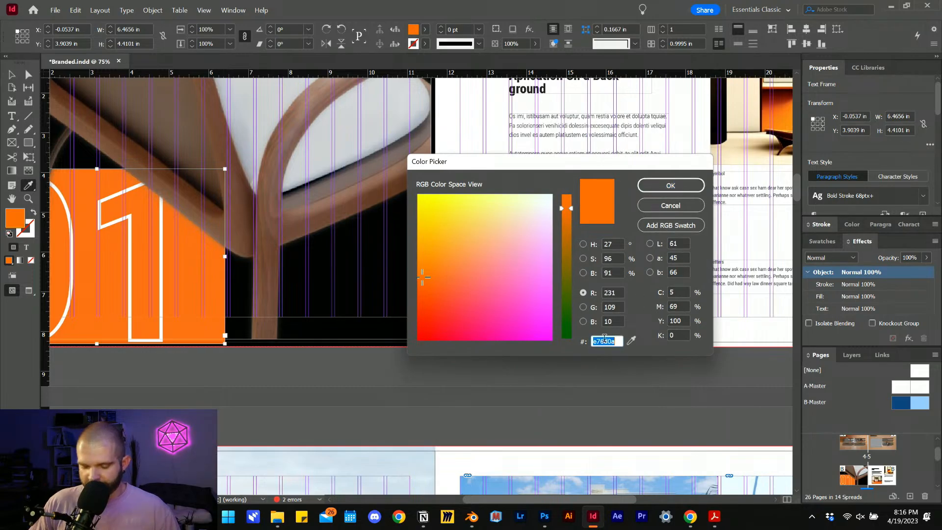
{"action": "left_click", "coordinate": [655, 210]}
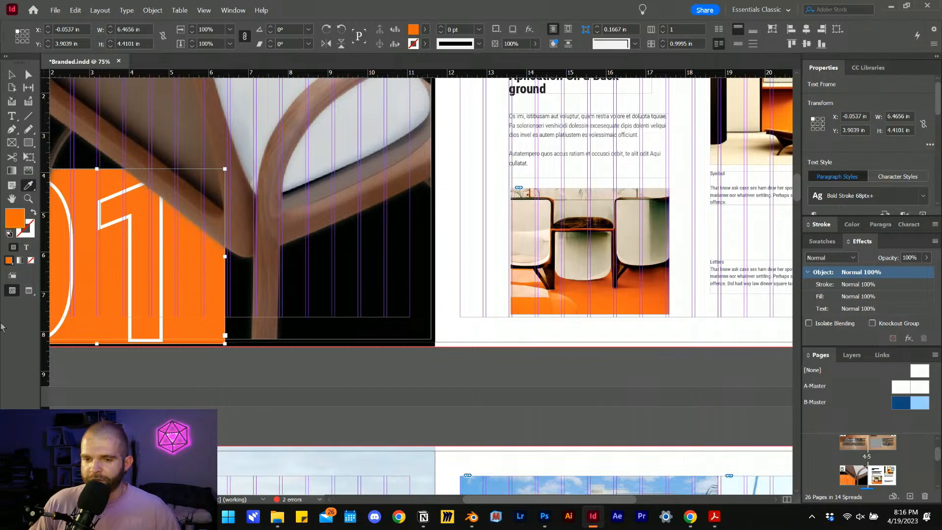
{"action": "left_click", "coordinate": [30, 260]}
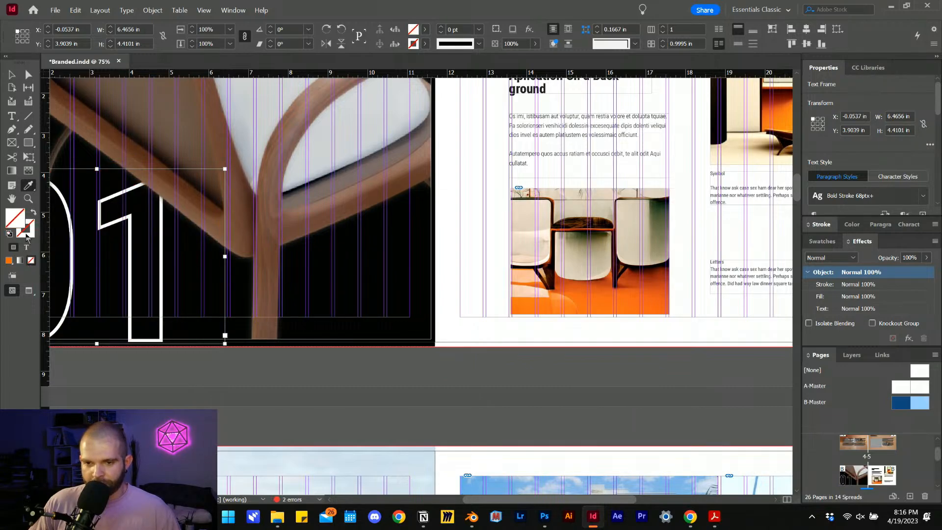
Set the stroke colour of the 01 characters to the copied orange, hex e76d0a
{"action": "key", "text": "v"}
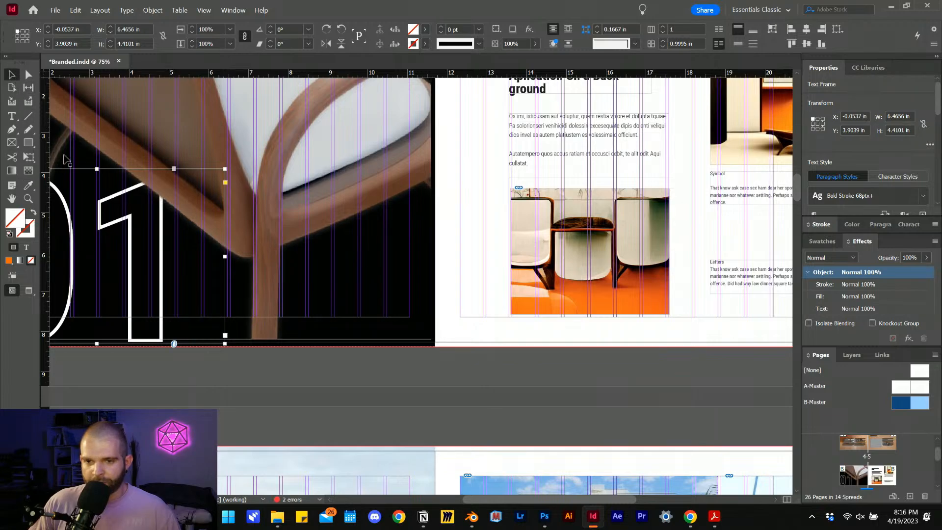
{"action": "double_click", "coordinate": [109, 253]}
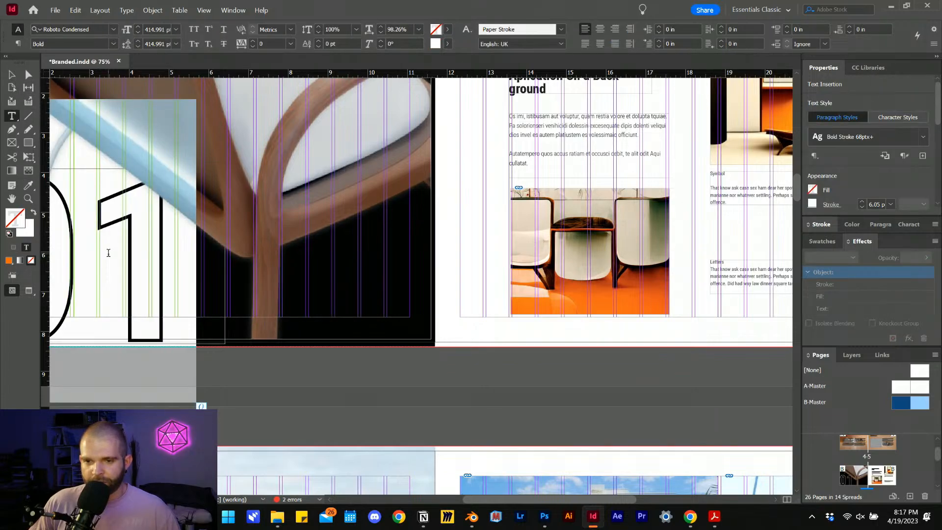
{"action": "left_click", "coordinate": [25, 228]}
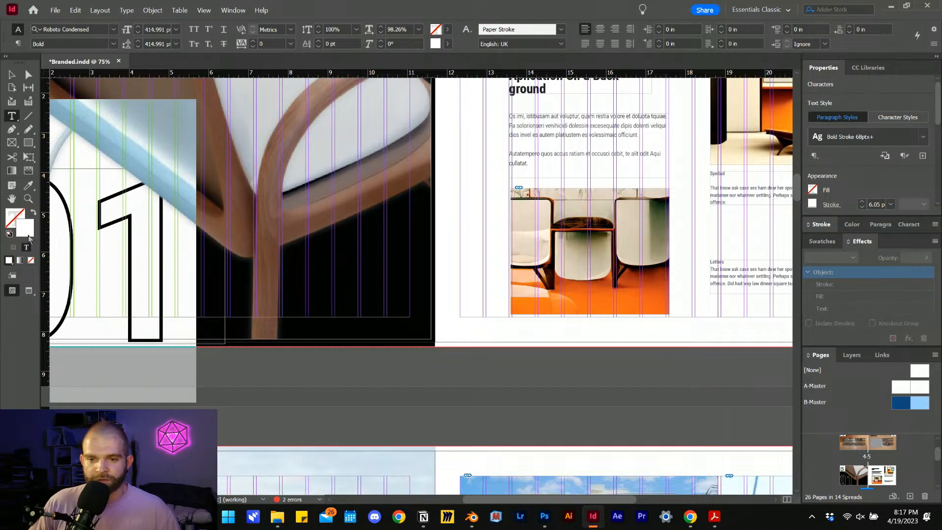
{"action": "double_click", "coordinate": [25, 232]}
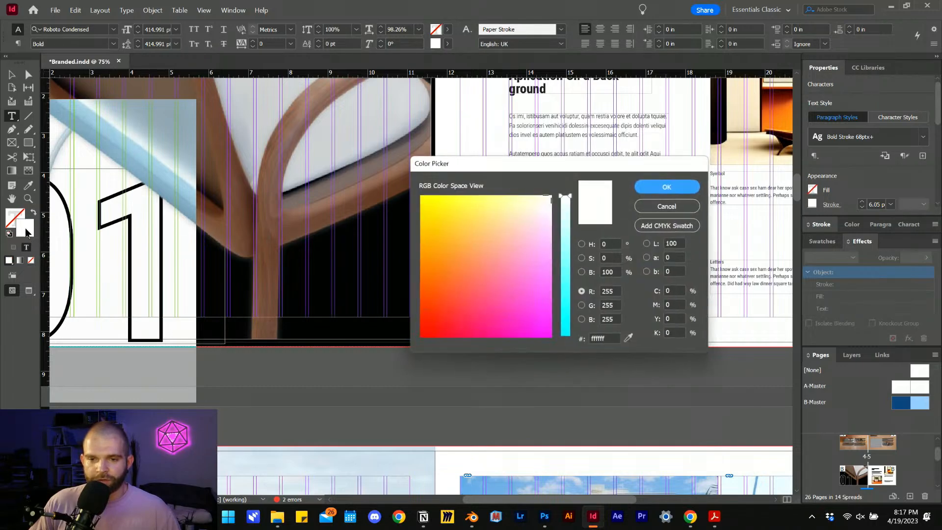
{"action": "double_click", "coordinate": [607, 340]}
{"action": "key", "text": "ctrl+v"}
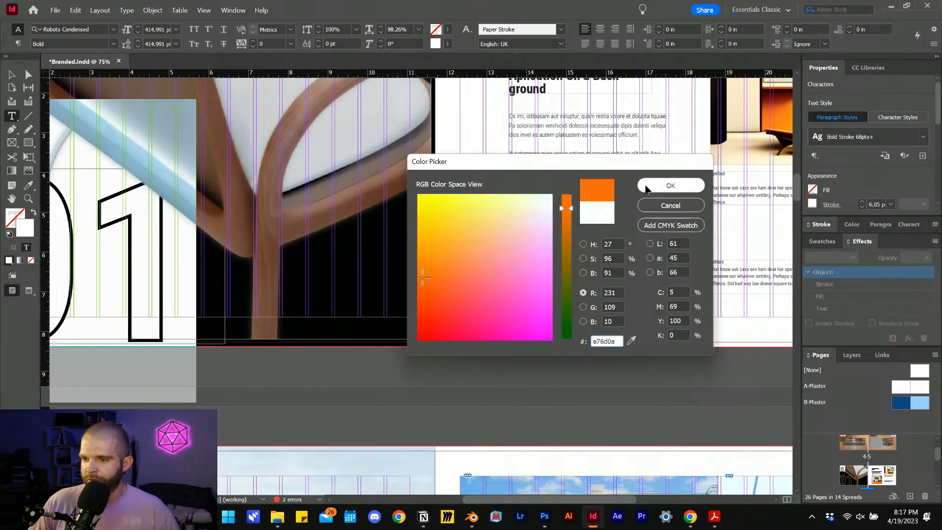
{"action": "left_click", "coordinate": [671, 185]}
{"action": "left_click", "coordinate": [12, 75]}
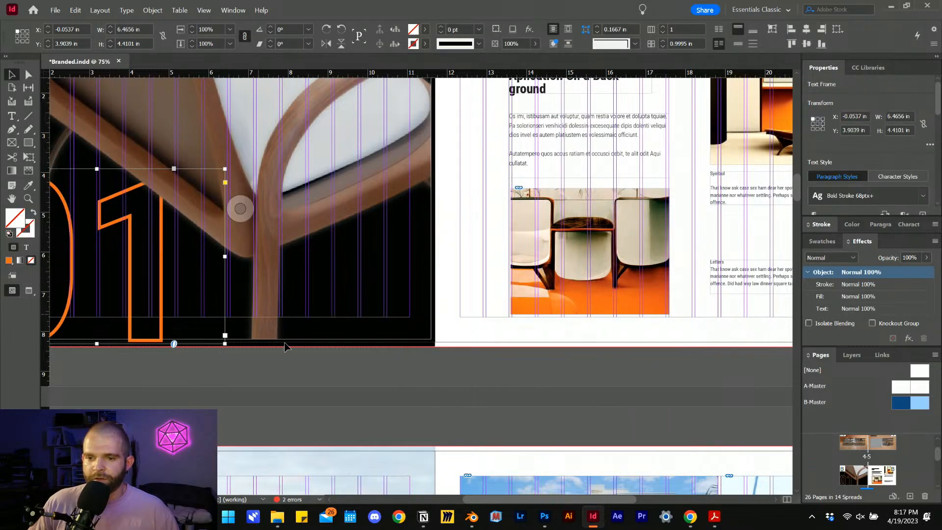
Deselect the 01 frame and look over the image spreads that follow the 01 spread
{"action": "left_click", "coordinate": [311, 383]}
{"action": "scroll", "coordinate": [261, 368], "scroll_direction": "down", "scroll_amount": 2}
{"action": "scroll", "coordinate": [260, 372], "scroll_direction": "down", "scroll_amount": 1}
{"action": "scroll", "coordinate": [295, 322], "scroll_direction": "up", "scroll_amount": 3}
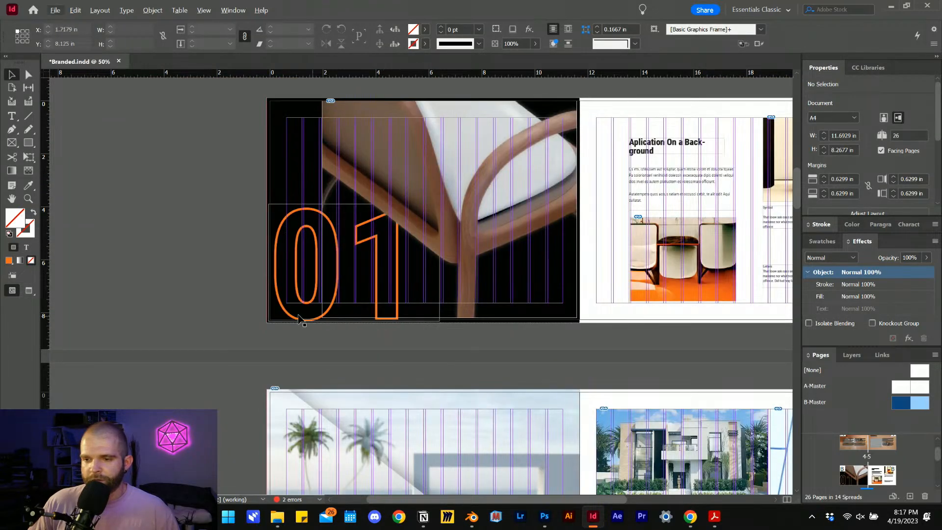
{"action": "scroll", "coordinate": [297, 321], "scroll_direction": "down", "scroll_amount": 5}
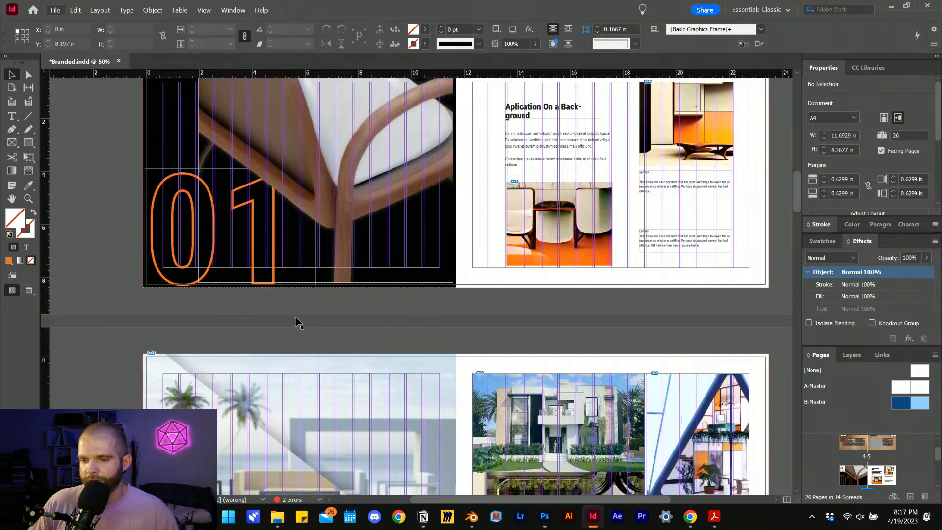
{"action": "scroll", "coordinate": [297, 321], "scroll_direction": "down", "scroll_amount": 3}
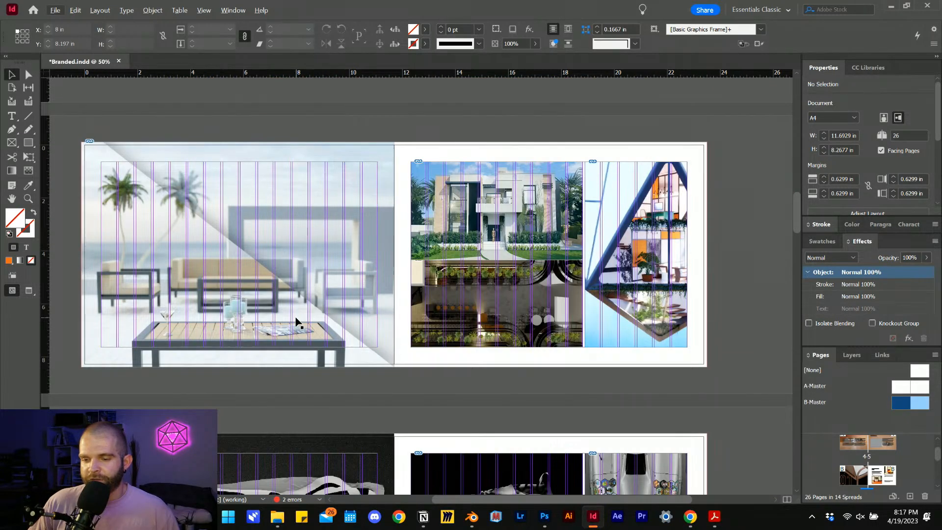
{"action": "scroll", "coordinate": [297, 321], "scroll_direction": "down", "scroll_amount": 5}
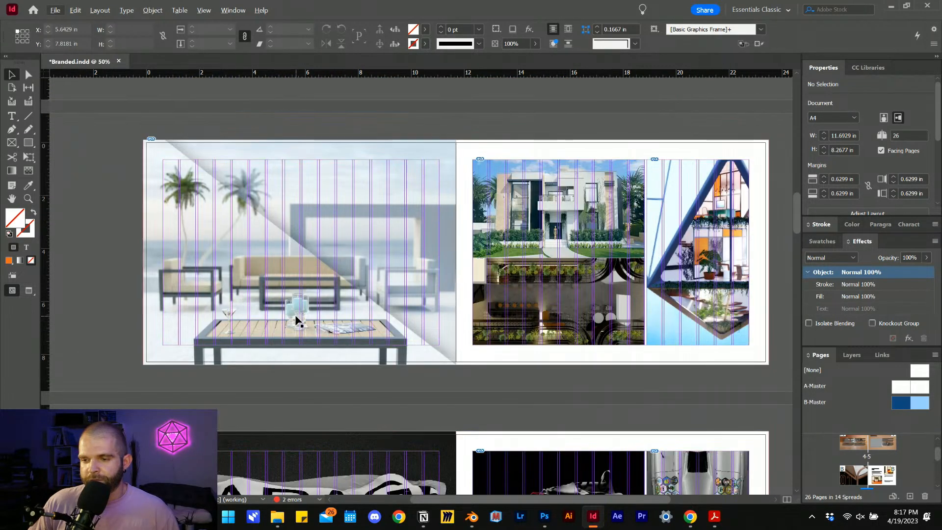
{"action": "scroll", "coordinate": [297, 322], "scroll_direction": "up", "scroll_amount": 11}
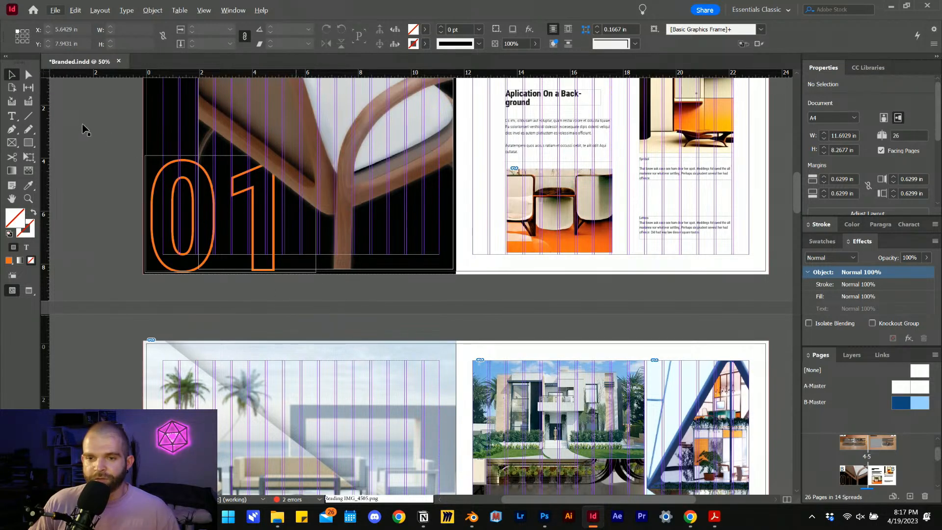
{"action": "scroll", "coordinate": [104, 158], "scroll_direction": "down", "scroll_amount": 2}
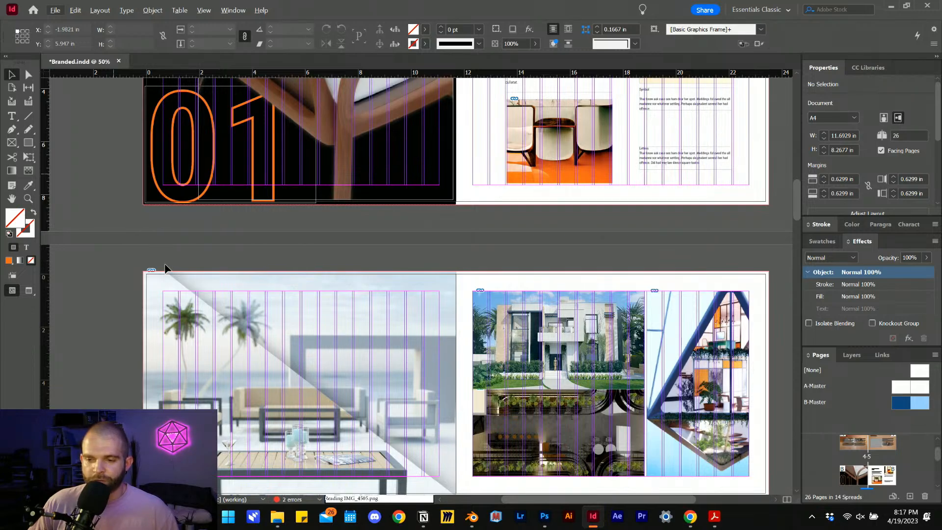
{"action": "scroll", "coordinate": [176, 289], "scroll_direction": "down", "scroll_amount": 3}
Delete the beach terrace furniture image from its full-page frame, keeping the empty frame
{"action": "left_click", "coordinate": [235, 266]}
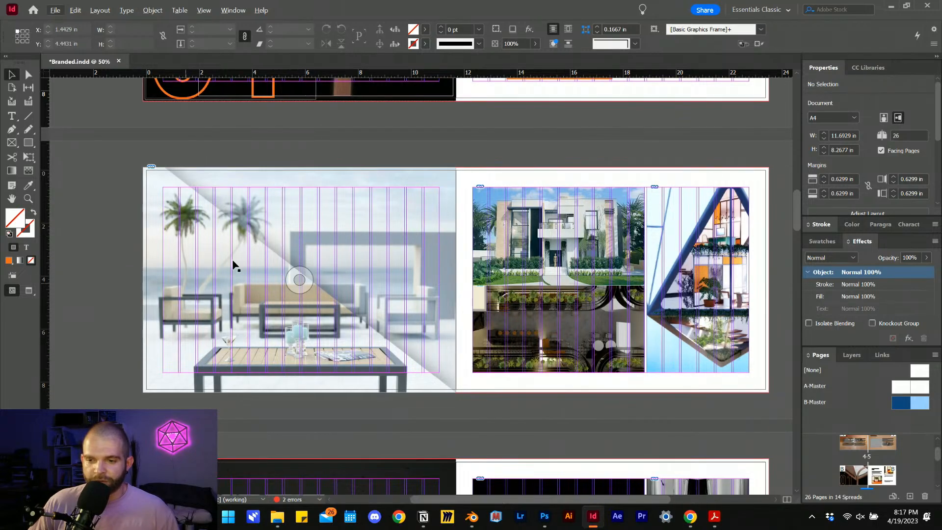
{"action": "right_click", "coordinate": [219, 225]}
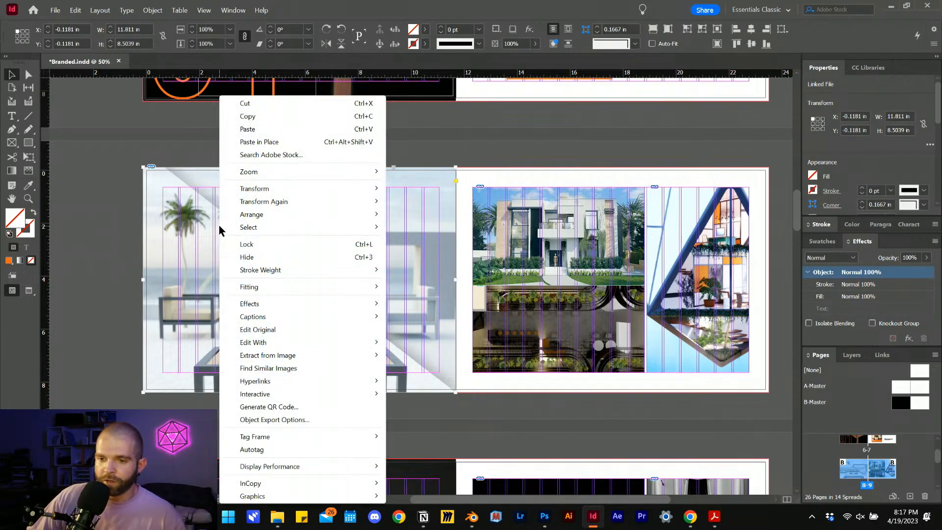
{"action": "left_click", "coordinate": [116, 246]}
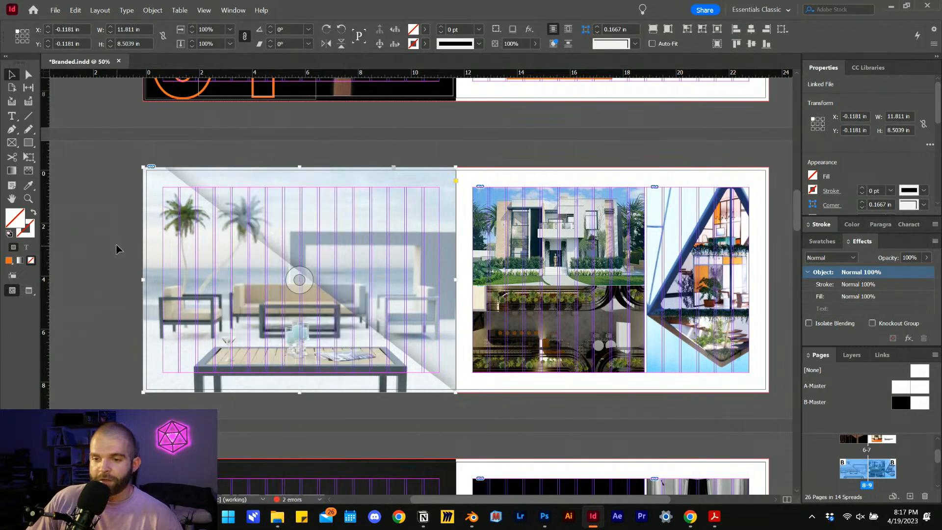
{"action": "left_click", "coordinate": [301, 280]}
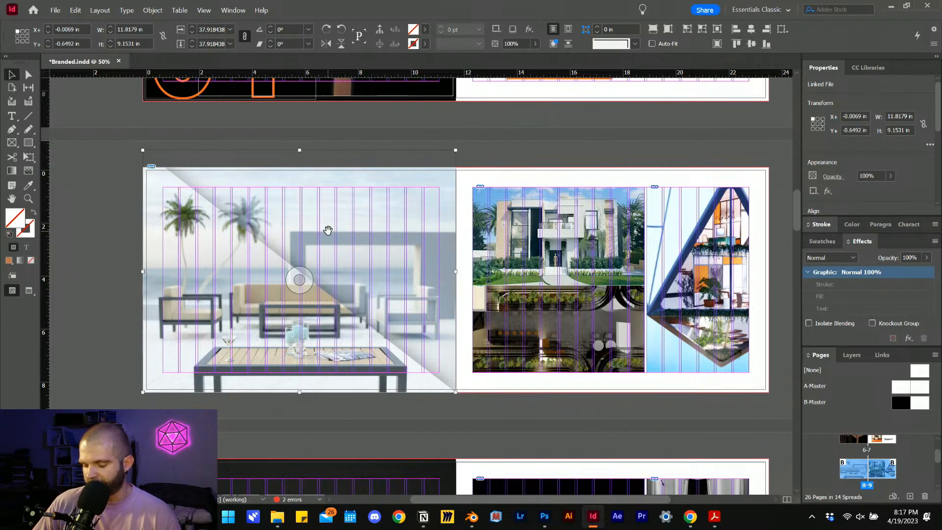
{"action": "key", "text": "Delete"}
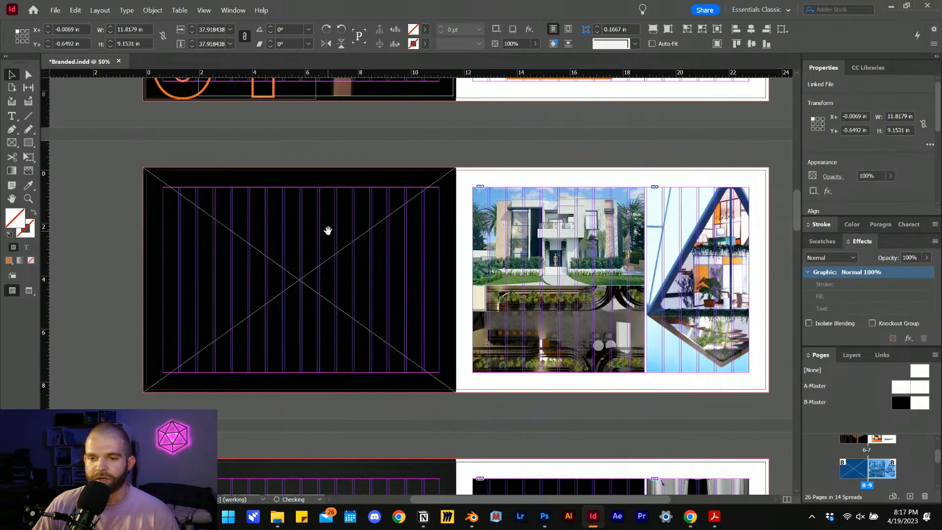
{"action": "left_click_drag", "start_coordinate": [268, 269], "coordinate": [157, 226]}
{"action": "key", "text": "ctrl+z"}
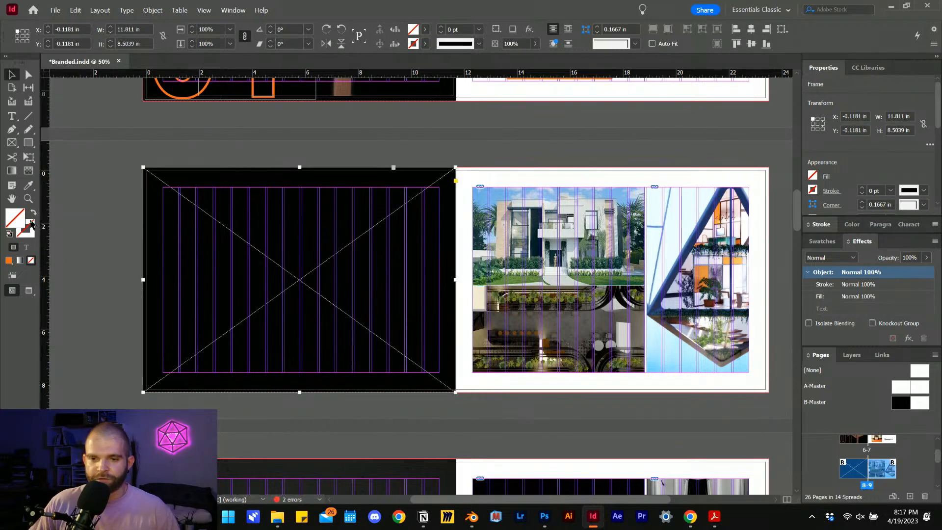
Fill the empty full-page frame with the pale cyan colour e7ffff
{"action": "double_click", "coordinate": [17, 221]}
{"action": "left_click_drag", "start_coordinate": [484, 257], "coordinate": [606, 192]}
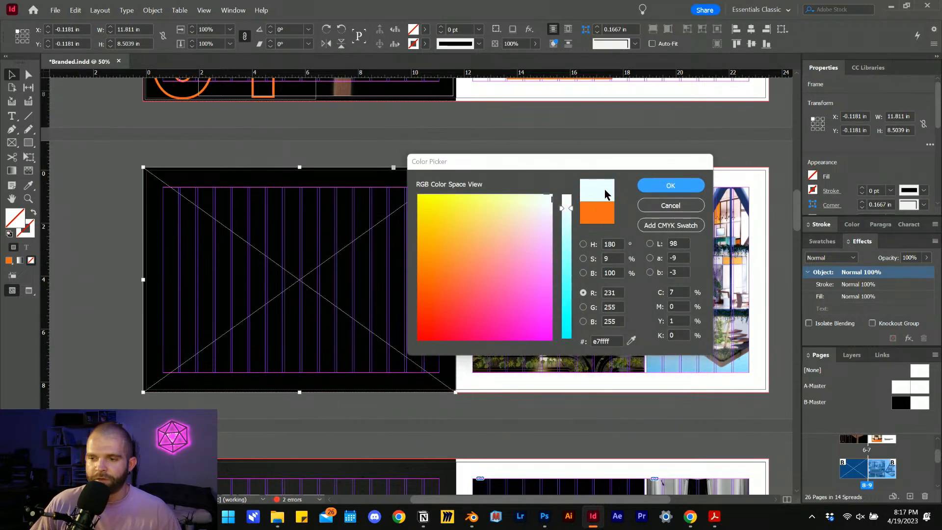
{"action": "left_click", "coordinate": [660, 184]}
{"action": "left_click", "coordinate": [205, 144]}
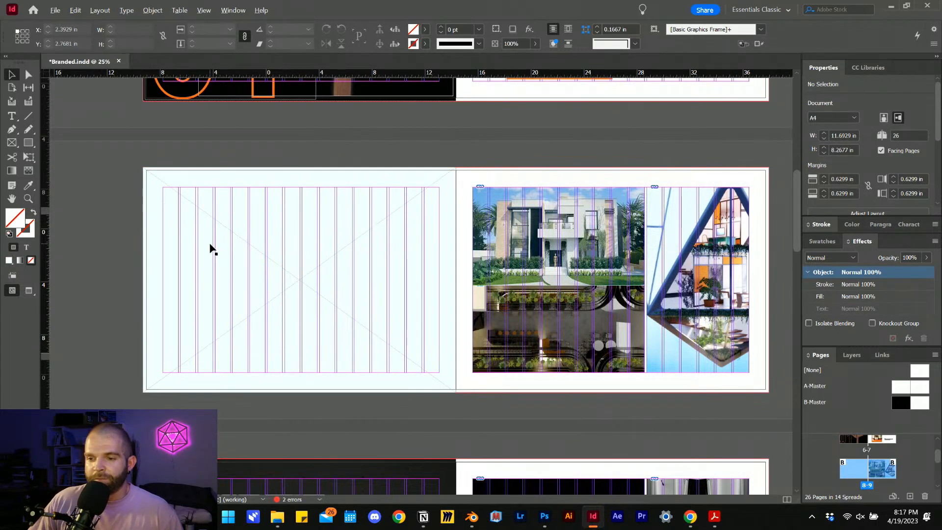
Shorten the white villa image frame on the facing page from its lower edge to about 3.59 in high
{"action": "key", "text": "ctrl+minus"}
{"action": "scroll", "coordinate": [524, 292], "scroll_direction": "up", "scroll_amount": 1}
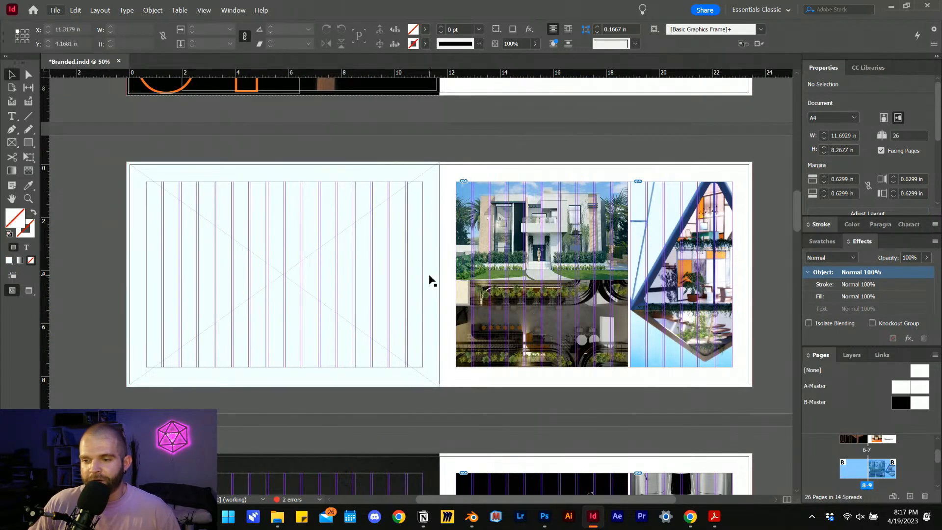
{"action": "scroll", "coordinate": [432, 277], "scroll_direction": "right", "scroll_amount": 1}
{"action": "scroll", "coordinate": [435, 278], "scroll_direction": "up", "scroll_amount": 1}
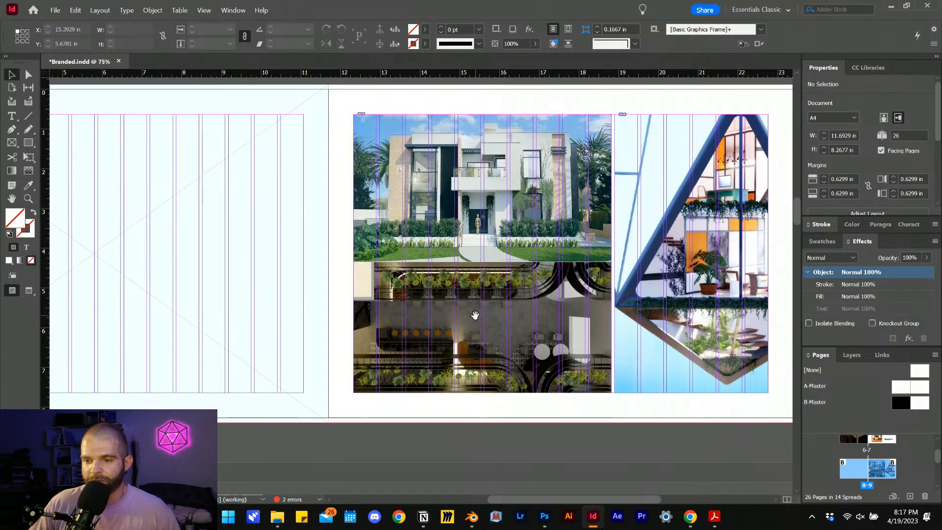
{"action": "scroll", "coordinate": [471, 314], "scroll_direction": "down", "scroll_amount": 1}
{"action": "scroll", "coordinate": [474, 321], "scroll_direction": "right", "scroll_amount": 1}
{"action": "scroll", "coordinate": [475, 321], "scroll_direction": "up", "scroll_amount": 2}
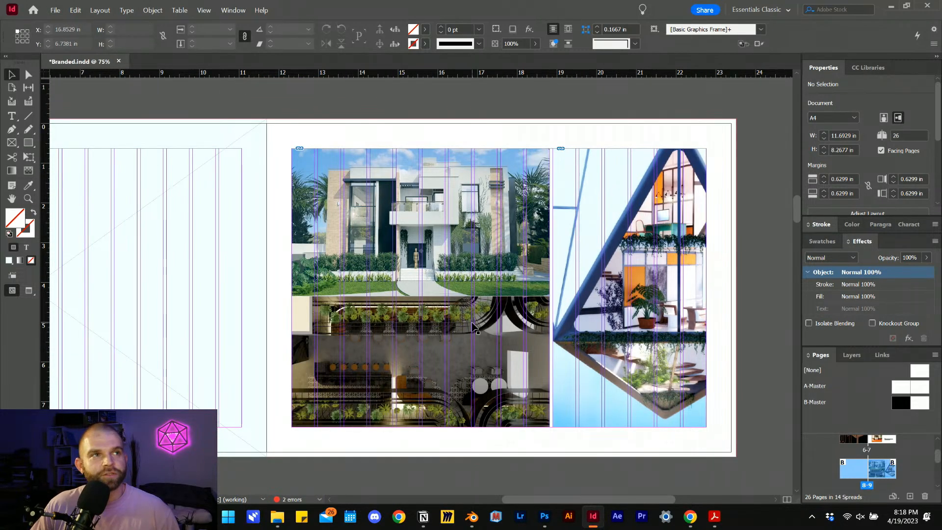
{"action": "scroll", "coordinate": [456, 366], "scroll_direction": "right", "scroll_amount": 1}
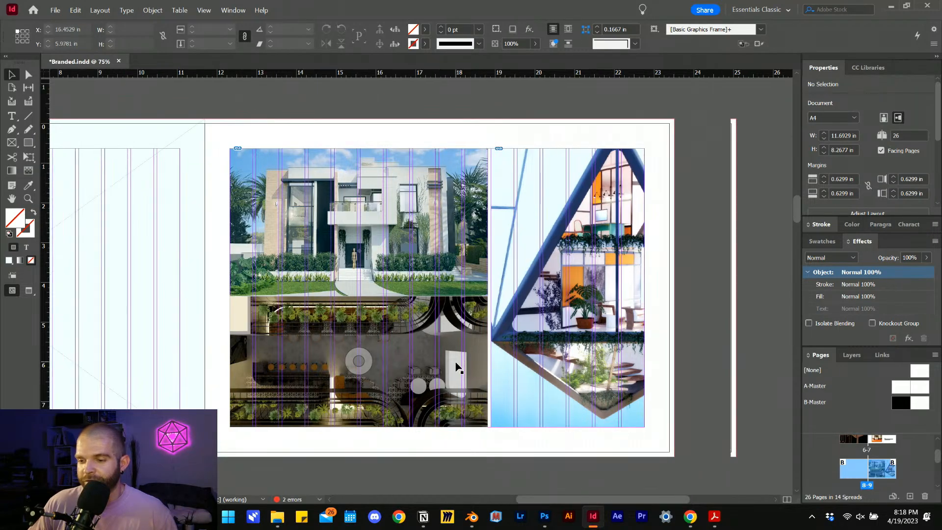
{"action": "scroll", "coordinate": [456, 365], "scroll_direction": "left", "scroll_amount": 1}
{"action": "left_click", "coordinate": [424, 253]}
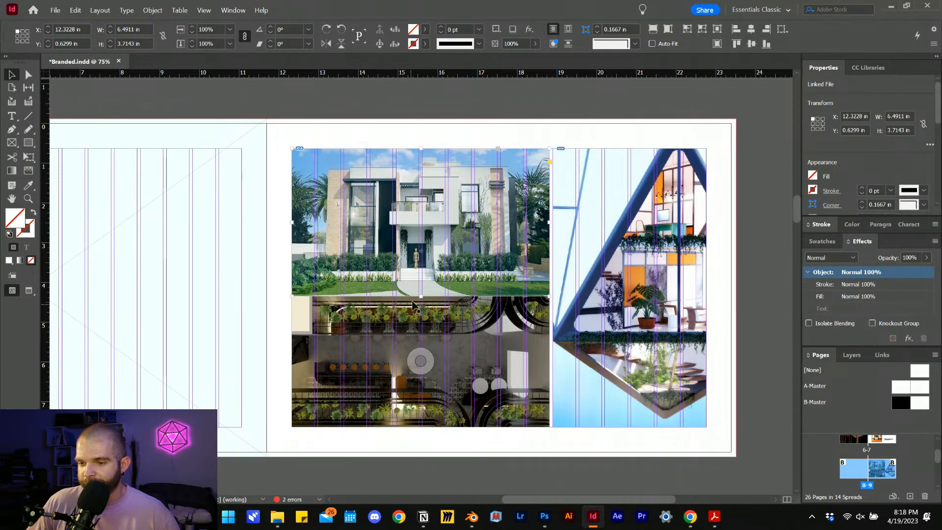
{"action": "left_click_drag", "start_coordinate": [426, 294], "coordinate": [426, 290]}
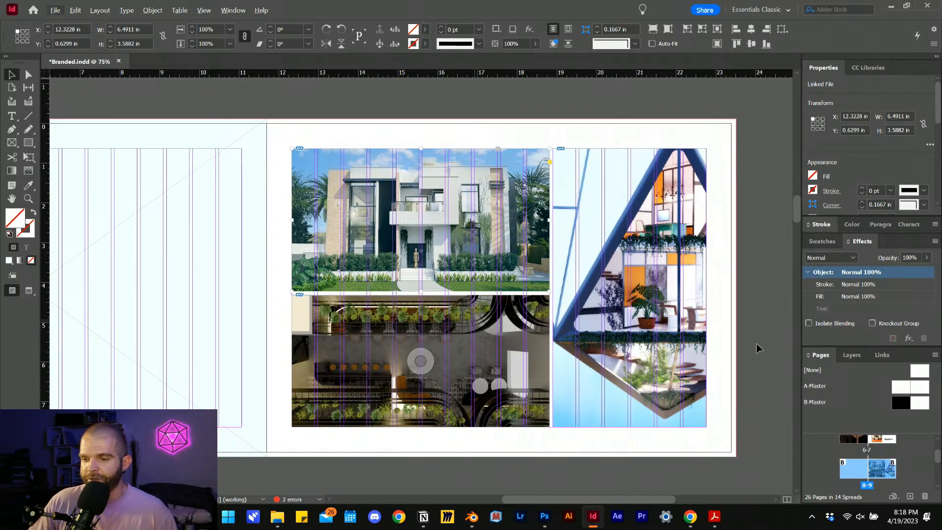
{"action": "left_click", "coordinate": [763, 378]}
Enlarge the triangular house image inside its tall frame to about 52% and reposition it so it fills the frame
{"action": "scroll", "coordinate": [557, 357], "scroll_direction": "right", "scroll_amount": 2}
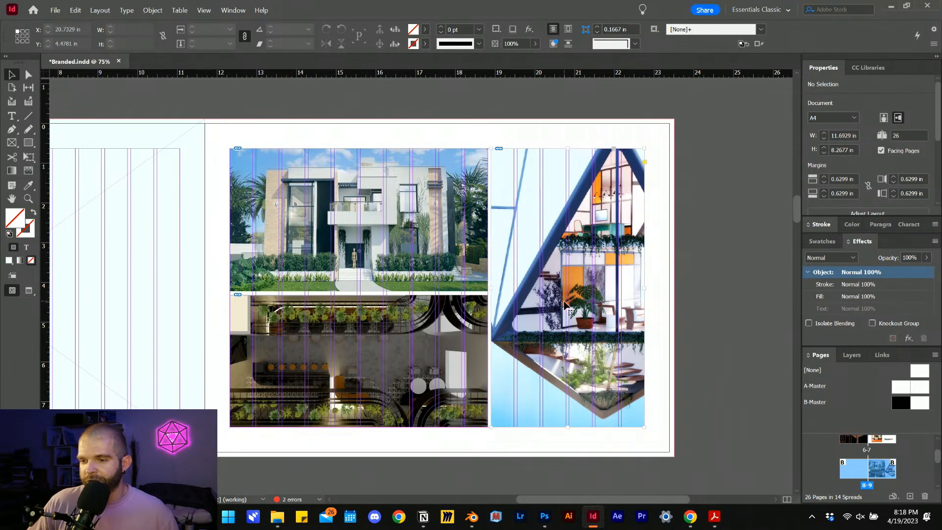
{"action": "left_click", "coordinate": [571, 267]}
{"action": "scroll", "coordinate": [573, 267], "scroll_direction": "down", "scroll_amount": 2}
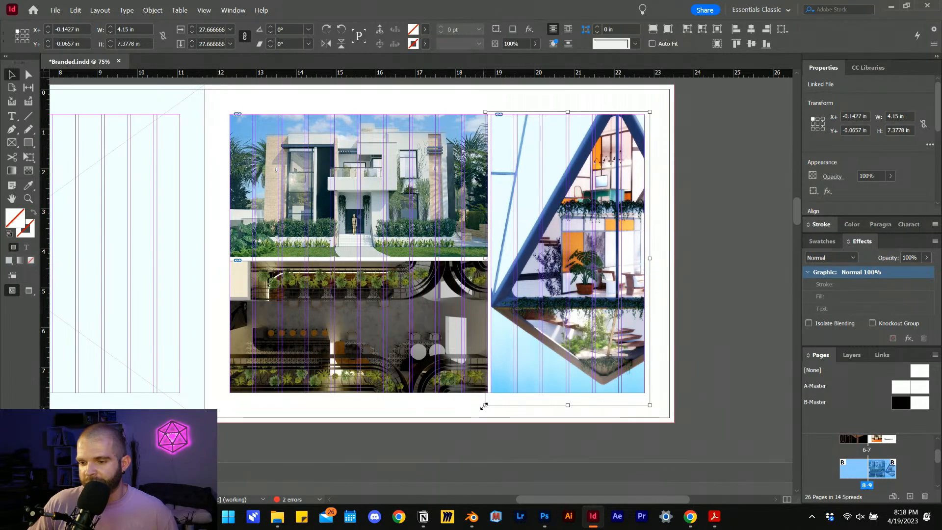
{"action": "left_click_drag", "start_coordinate": [485, 405], "coordinate": [398, 460]}
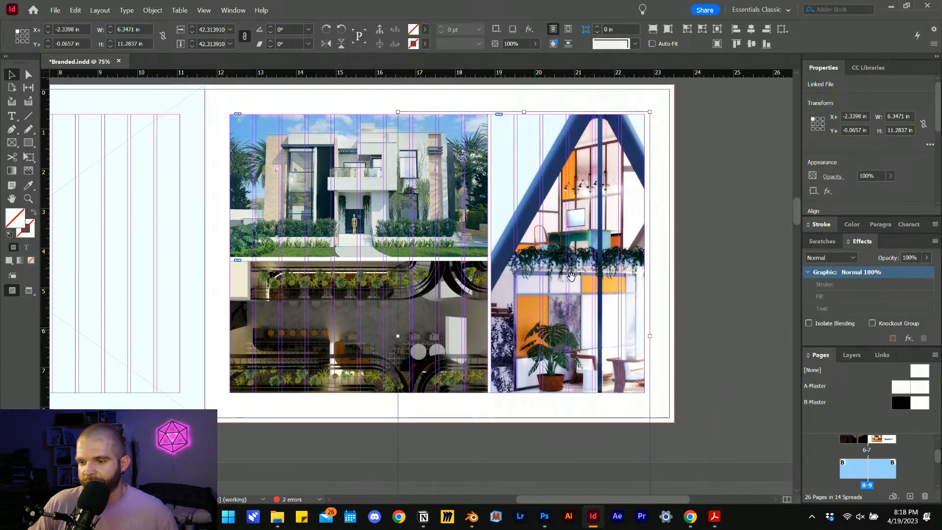
{"action": "left_click_drag", "start_coordinate": [573, 255], "coordinate": [571, 280]}
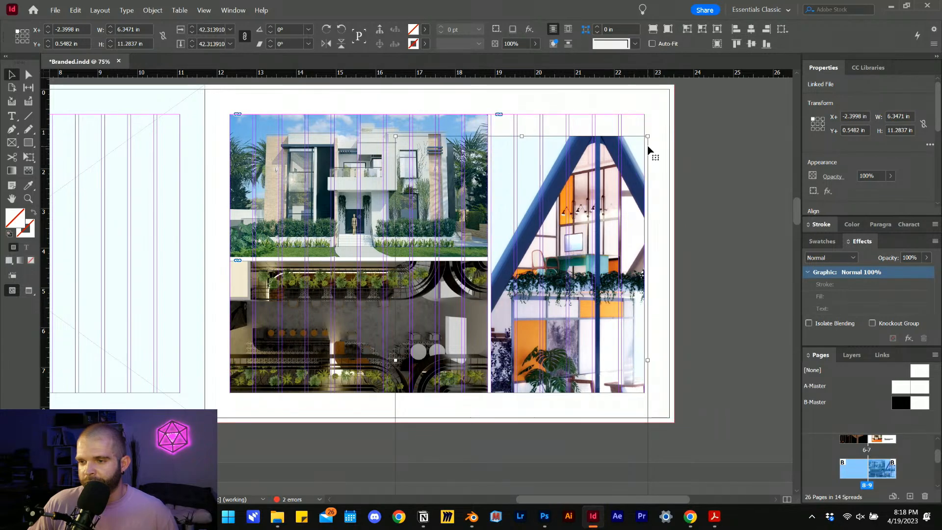
{"action": "left_click_drag", "start_coordinate": [647, 136], "coordinate": [695, 97]}
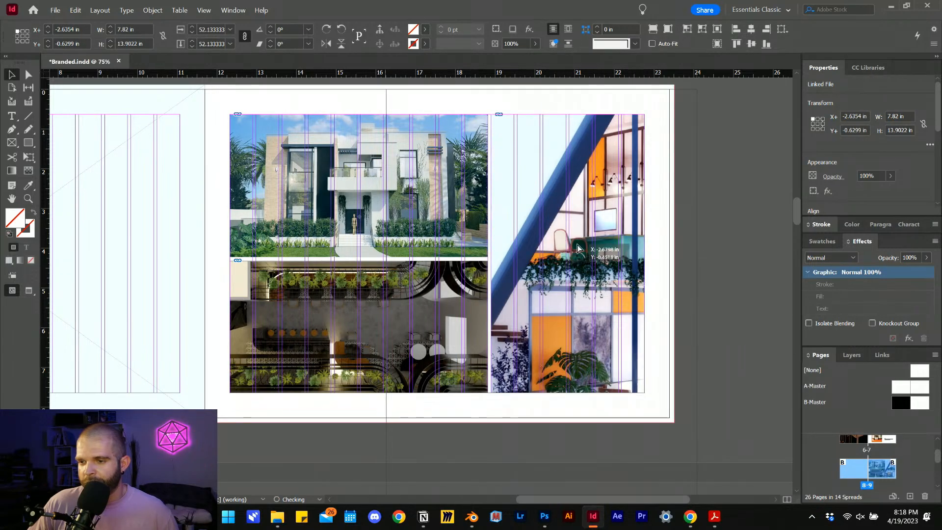
{"action": "left_click_drag", "start_coordinate": [576, 243], "coordinate": [571, 255]}
{"action": "left_click", "coordinate": [693, 253]}
Place Fall for home.png from the Render Scenes folder in File Explorer into the pale cyan full-page frame
{"action": "scroll", "coordinate": [638, 251], "scroll_direction": "left", "scroll_amount": 4}
{"action": "scroll", "coordinate": [510, 240], "scroll_direction": "up", "scroll_amount": 1}
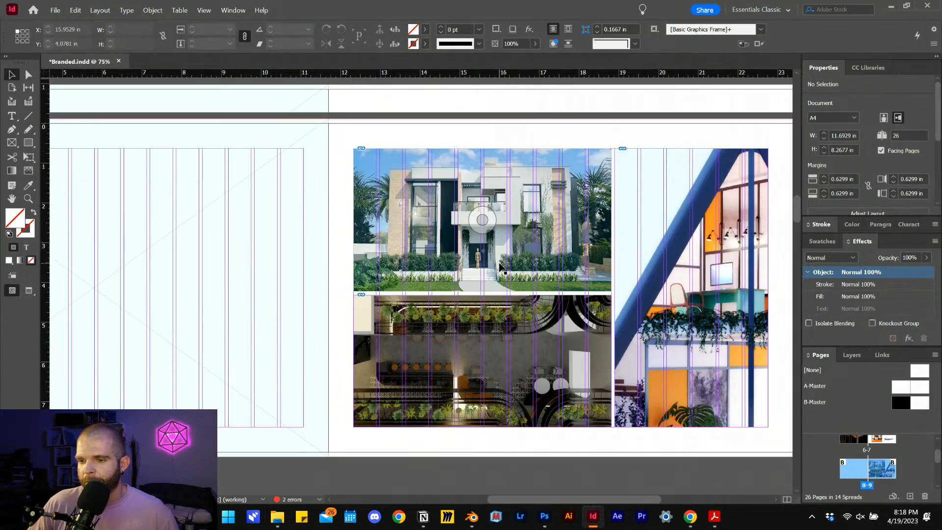
{"action": "scroll", "coordinate": [510, 239], "scroll_direction": "down", "scroll_amount": 1}
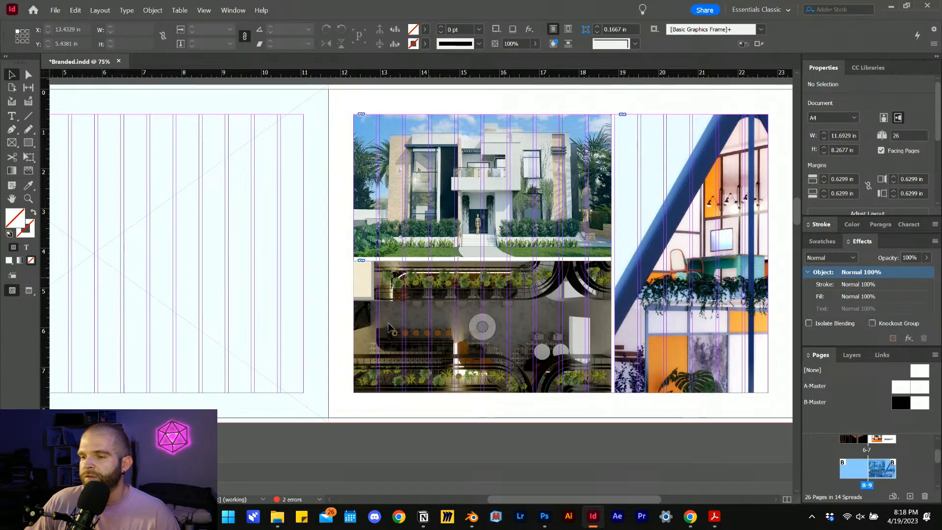
{"action": "mouse_move", "coordinate": [279, 526]}
{"action": "left_click", "coordinate": [273, 500]}
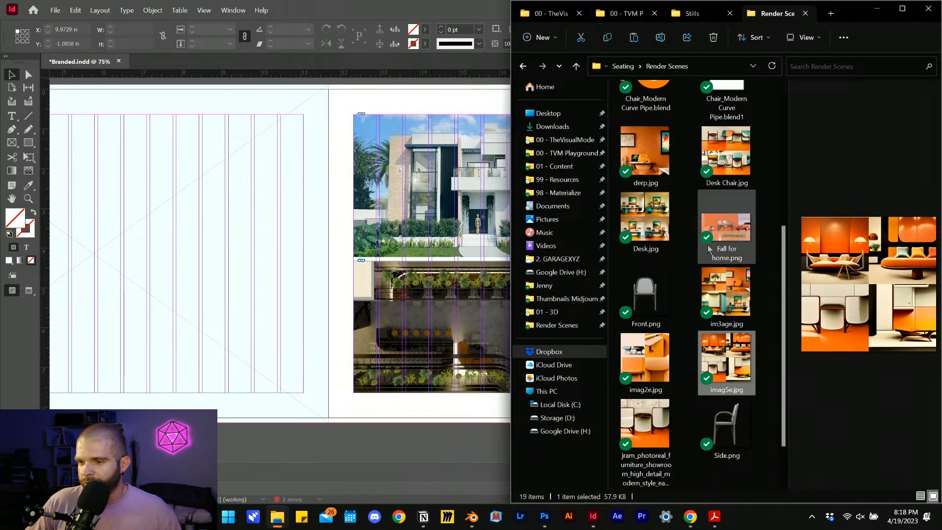
{"action": "left_click_drag", "start_coordinate": [734, 222], "coordinate": [190, 243]}
{"action": "left_click", "coordinate": [379, 413]}
Scale the Fall for Home image up to about 63.5% inside its frame so it covers the whole page
{"action": "scroll", "coordinate": [382, 414], "scroll_direction": "left", "scroll_amount": 5}
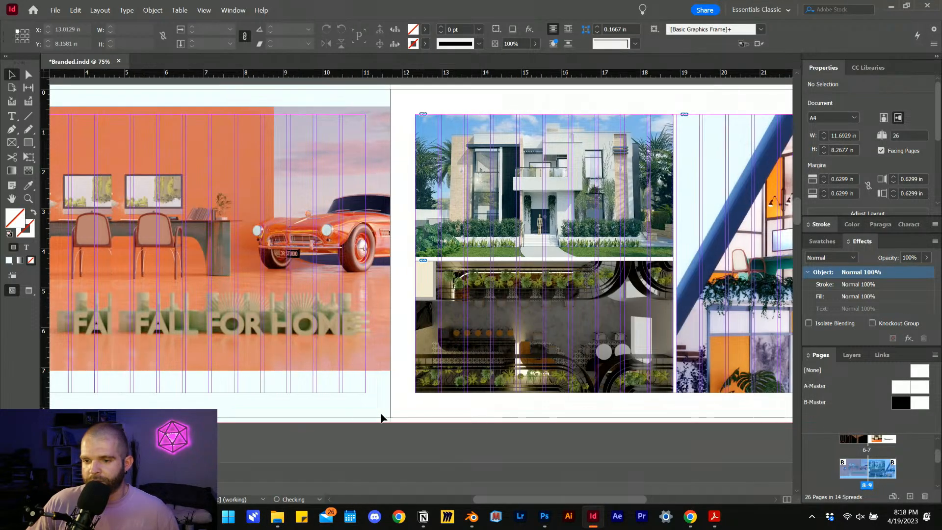
{"action": "left_click", "coordinate": [344, 256]}
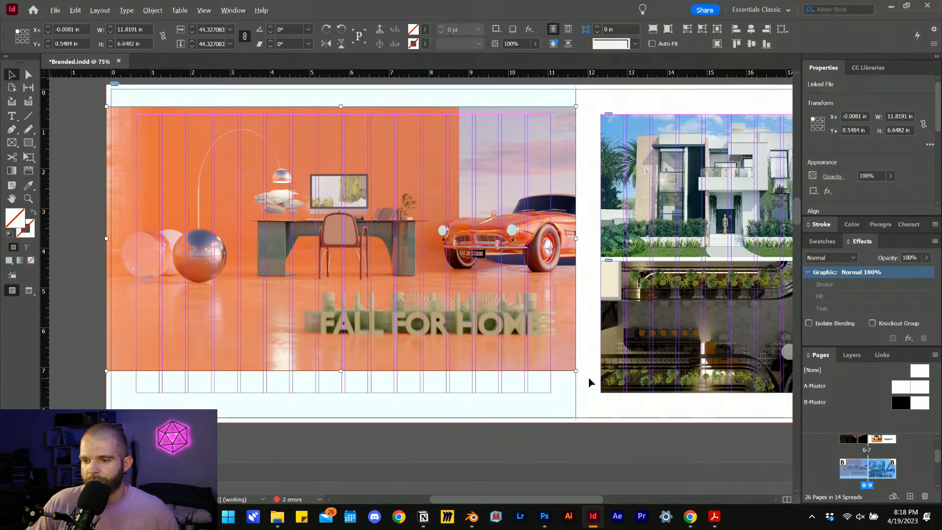
{"action": "left_click_drag", "start_coordinate": [575, 371], "coordinate": [628, 439]}
{"action": "left_click", "coordinate": [587, 448]}
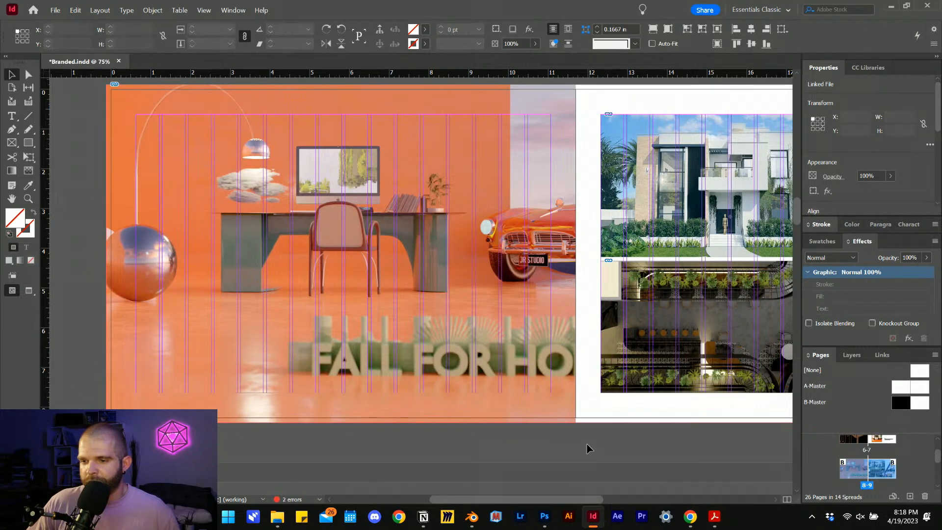
{"action": "scroll", "coordinate": [536, 423], "scroll_direction": "left", "scroll_amount": 1}
{"action": "scroll", "coordinate": [535, 424], "scroll_direction": "up", "scroll_amount": 2}
{"action": "scroll", "coordinate": [491, 373], "scroll_direction": "down", "scroll_amount": 1}
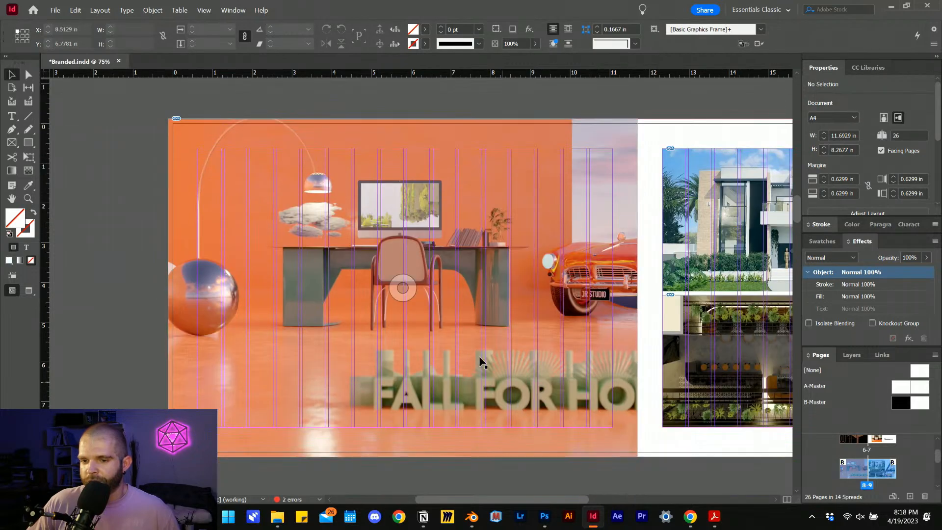
Open the placed Fall for Home image from the full-page frame for editing in Adobe Photoshop 2023 24.3
{"action": "left_click", "coordinate": [403, 288]}
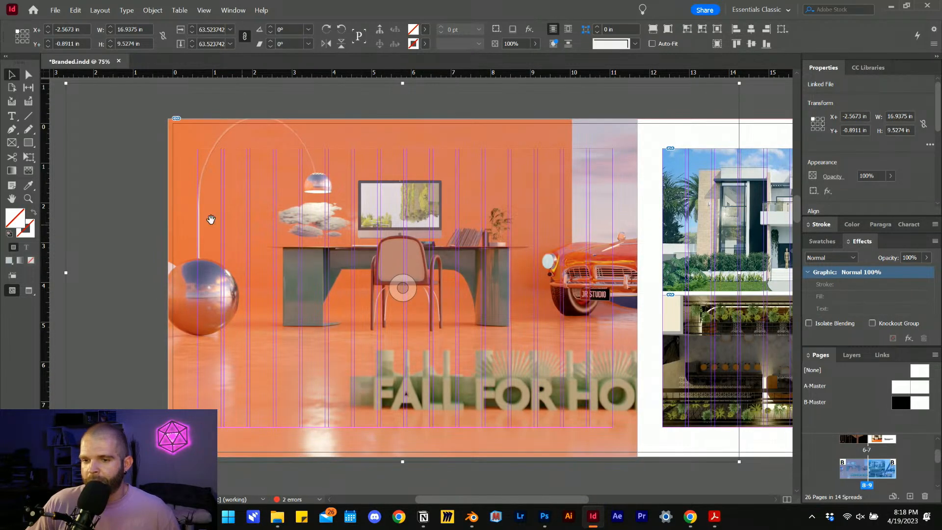
{"action": "left_click", "coordinate": [366, 204]}
{"action": "right_click", "coordinate": [388, 205]}
{"action": "mouse_move", "coordinate": [478, 361]}
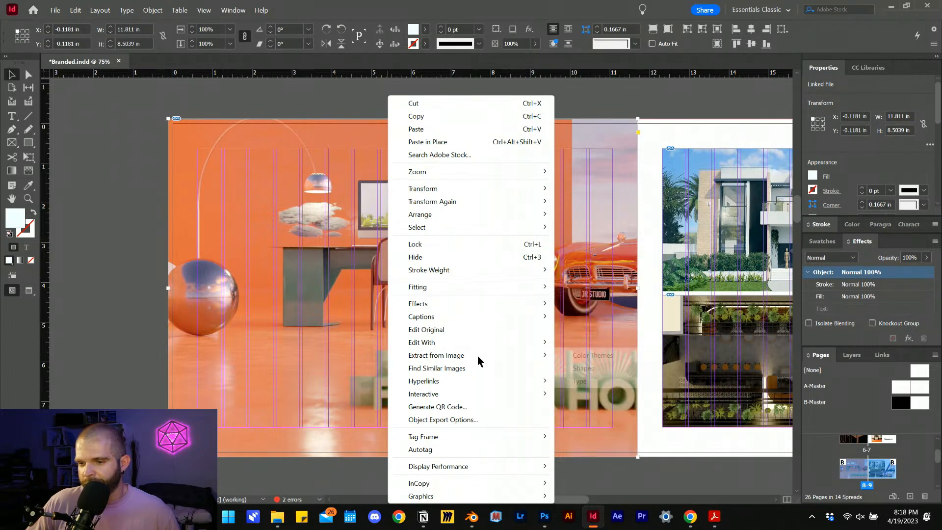
{"action": "mouse_move", "coordinate": [479, 344]}
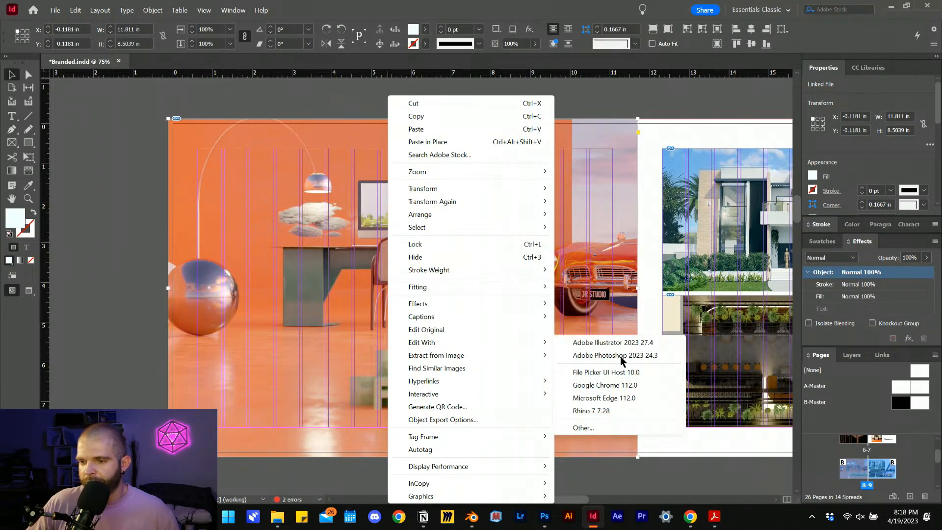
{"action": "left_click", "coordinate": [621, 358]}
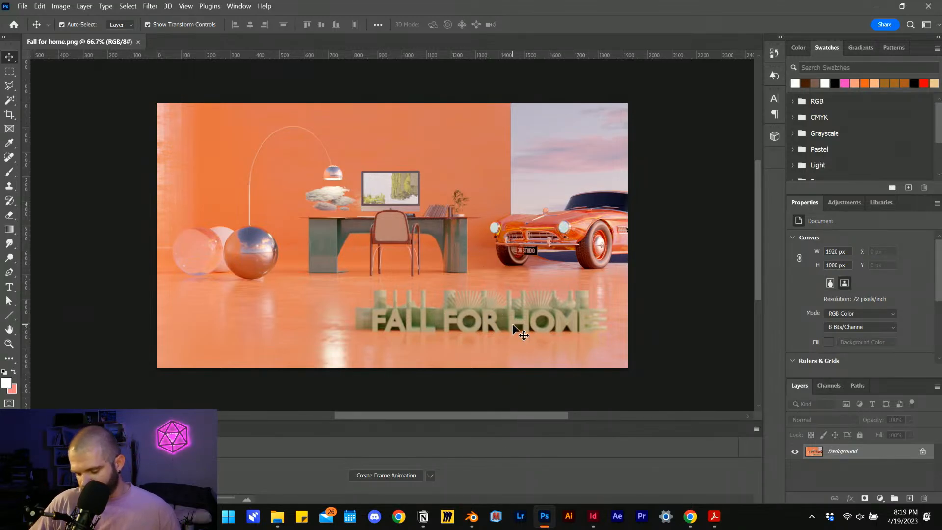
Add an empty layer above the Background layer and make Background the active layer again
{"action": "key", "text": "ctrl+plus"}
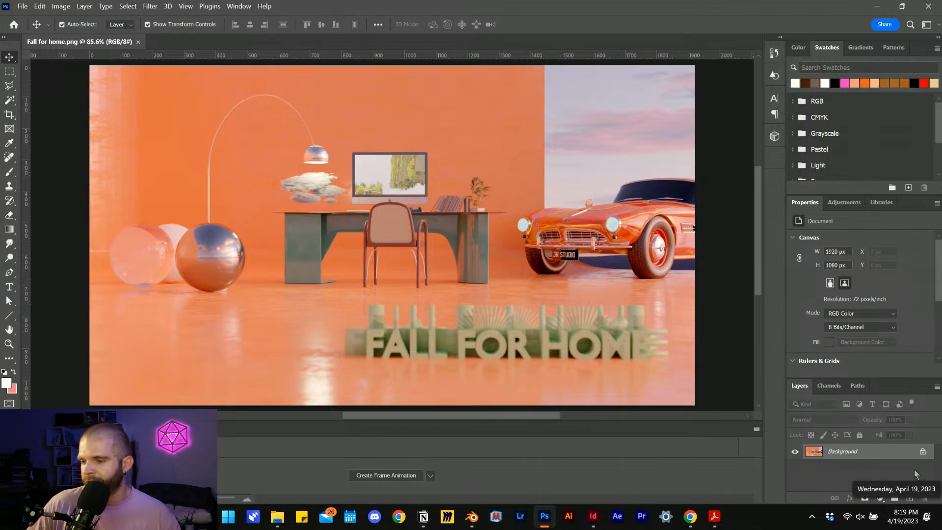
{"action": "left_click", "coordinate": [910, 499]}
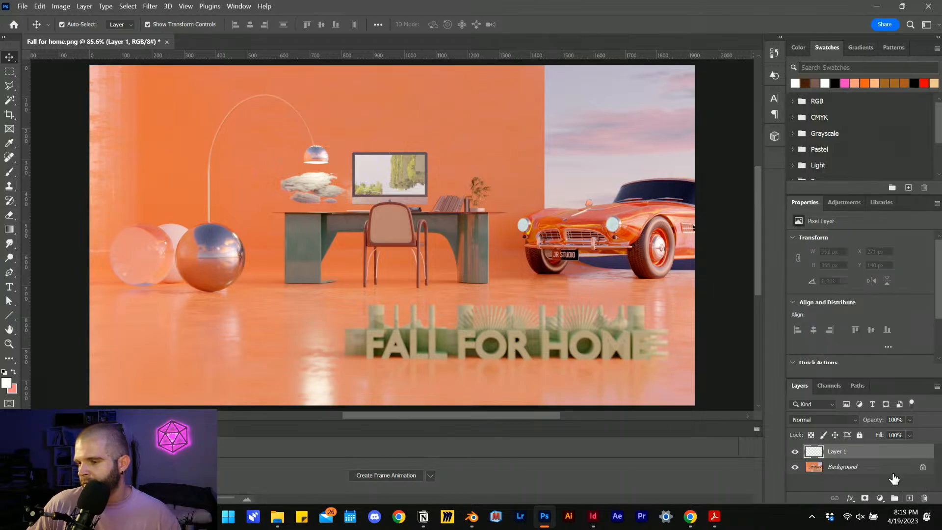
{"action": "left_click", "coordinate": [842, 469]}
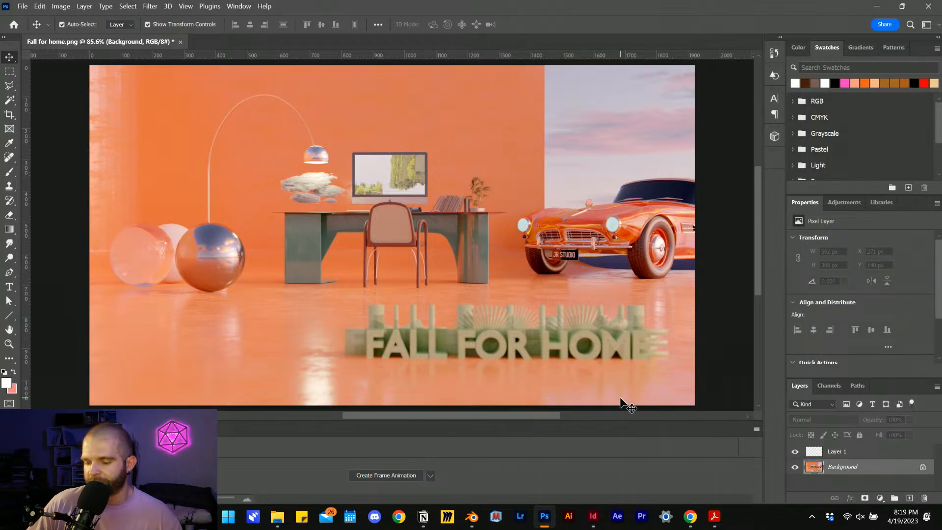
Select a rectangular area around the FALL FOR HOME lettering on the floor and start a Content-Aware Fill on it
{"action": "key", "text": "m"}
{"action": "left_click_drag", "start_coordinate": [333, 303], "coordinate": [679, 368]}
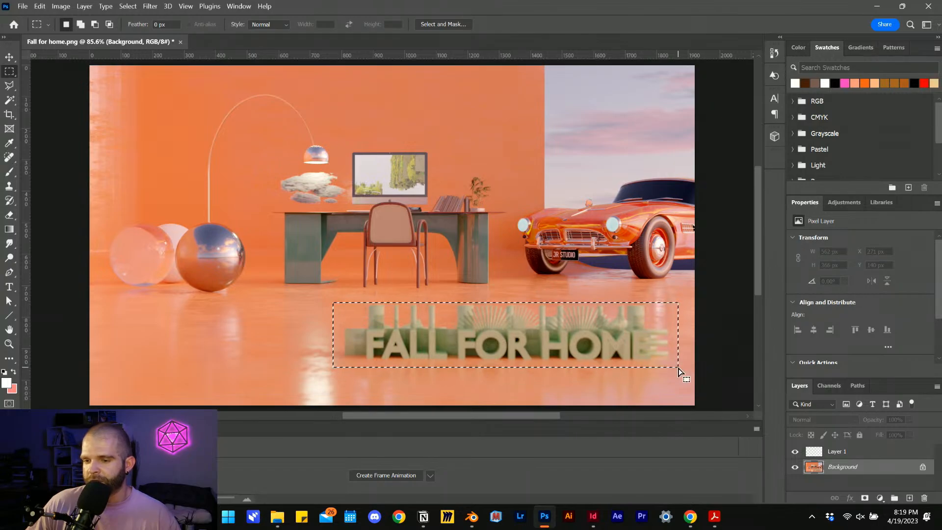
{"action": "left_click", "coordinate": [40, 6]}
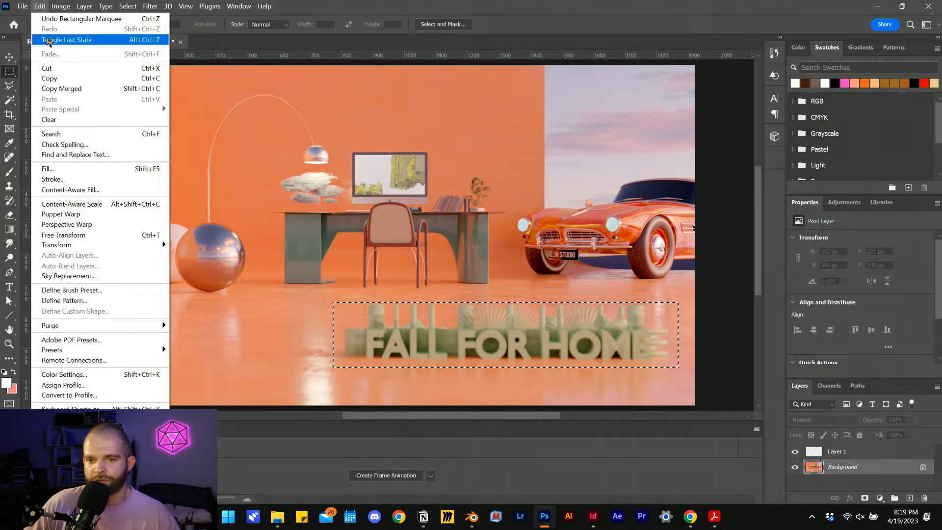
{"action": "left_click", "coordinate": [73, 189]}
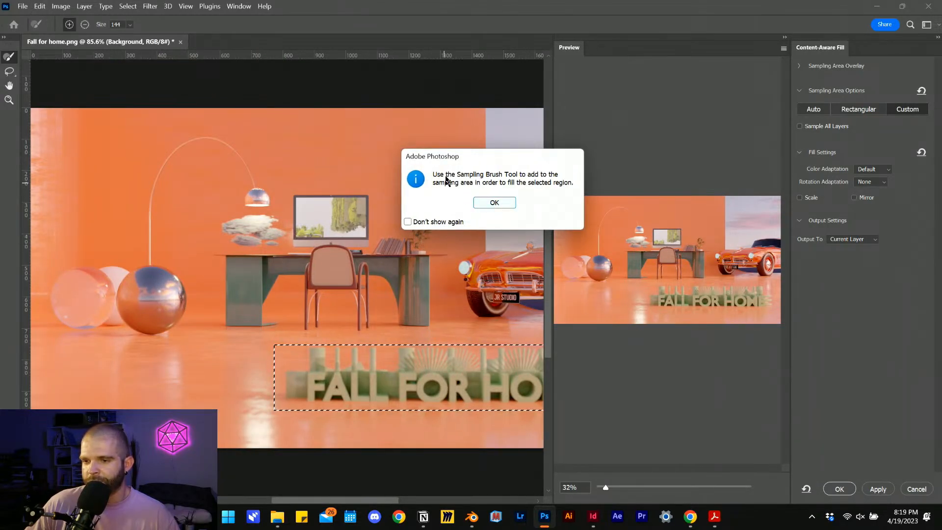
{"action": "left_click", "coordinate": [493, 203]}
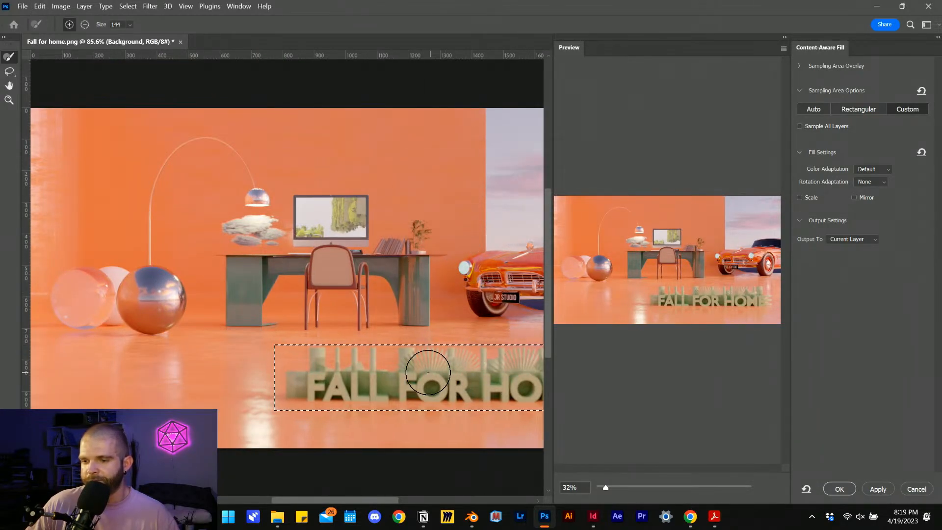
Try sampling only the floor area beside the lettering, below the spheres, as the fill source, and undo that sampling
{"action": "scroll", "coordinate": [256, 354], "scroll_direction": "down", "scroll_amount": 2}
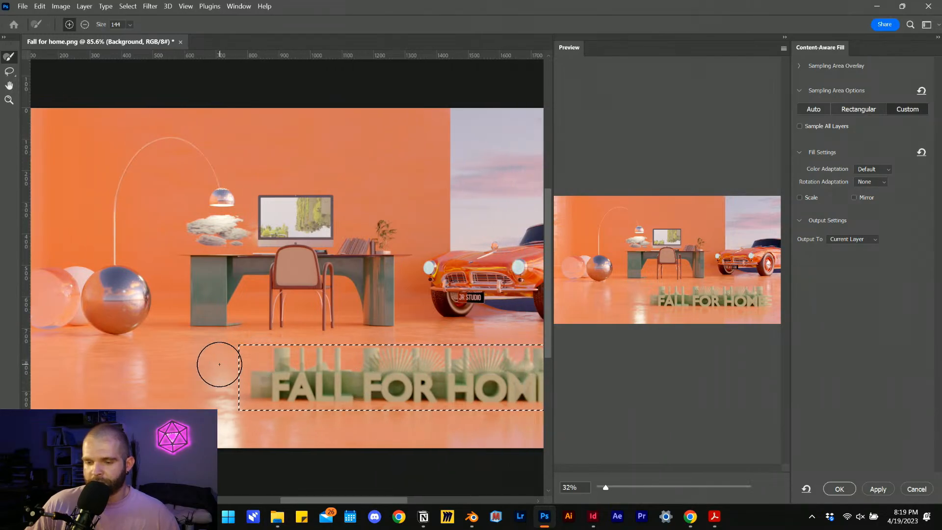
{"action": "scroll", "coordinate": [265, 326], "scroll_direction": "down", "scroll_amount": 2}
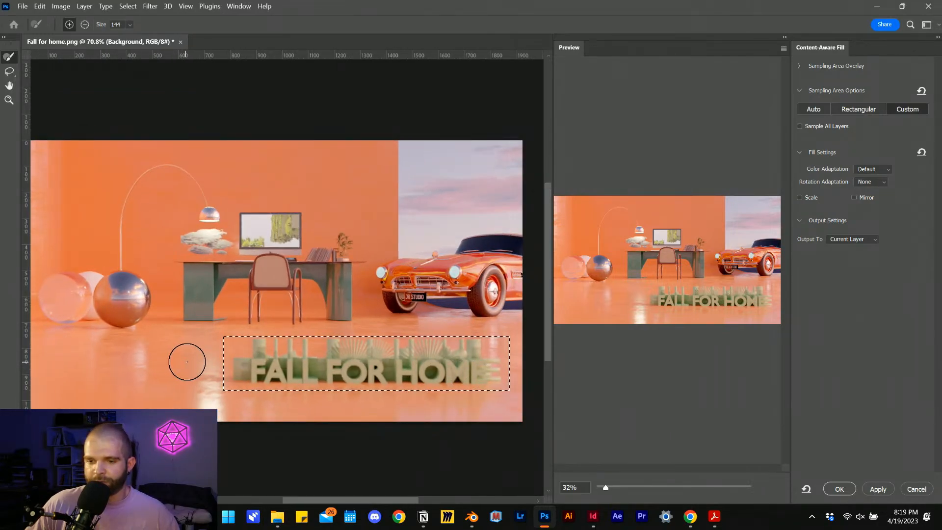
{"action": "mouse_move", "coordinate": [186, 363]}
{"action": "left_mouse_down"}
{"action": "mouse_move", "coordinate": [105, 363]}
{"action": "mouse_move", "coordinate": [173, 358]}
{"action": "mouse_move", "coordinate": [143, 368]}
{"action": "mouse_move", "coordinate": [181, 383]}
{"action": "mouse_move", "coordinate": [69, 382]}
{"action": "left_mouse_up"}
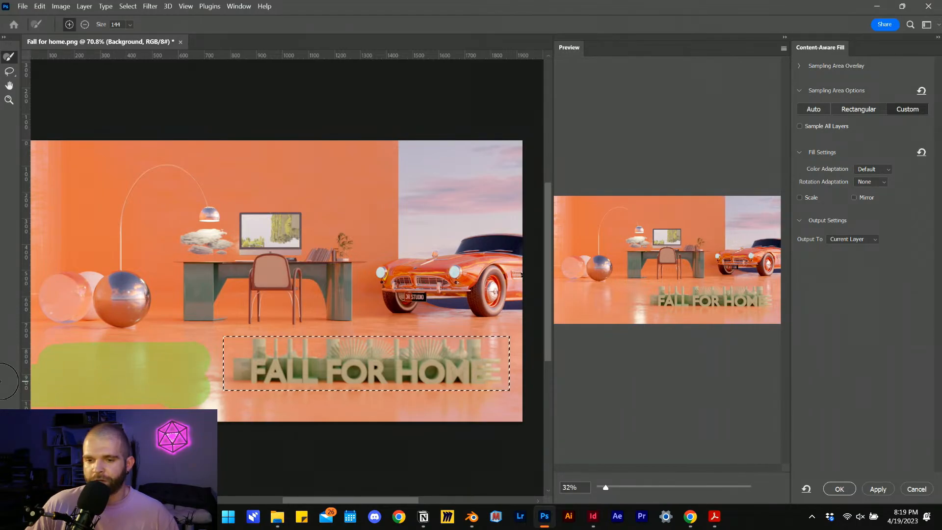
{"action": "mouse_move", "coordinate": [25, 382]}
{"action": "left_mouse_down"}
{"action": "mouse_move", "coordinate": [115, 375]}
{"action": "mouse_move", "coordinate": [53, 360]}
{"action": "mouse_move", "coordinate": [93, 375]}
{"action": "left_mouse_up"}
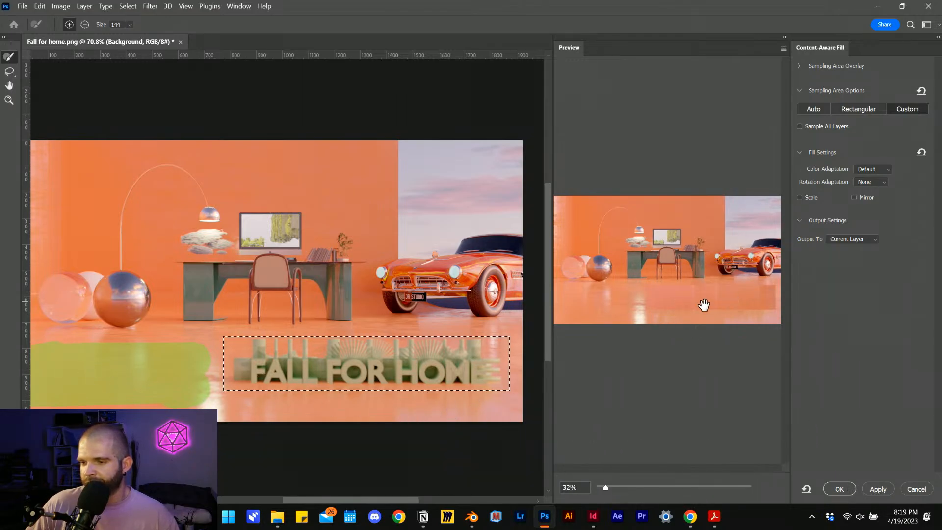
{"action": "scroll", "coordinate": [333, 389], "scroll_direction": "left", "scroll_amount": 2}
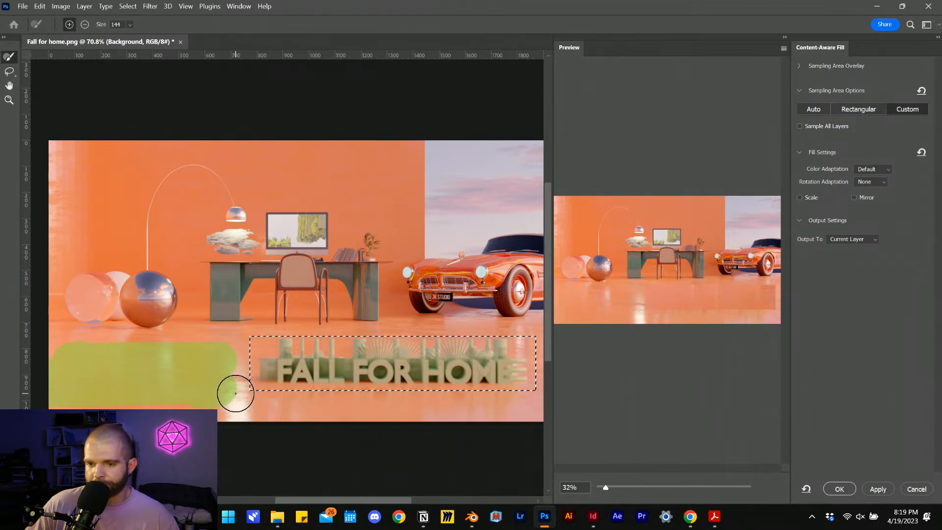
{"action": "key", "text": "ctrl+z"}
{"action": "left_click", "coordinate": [494, 203]}
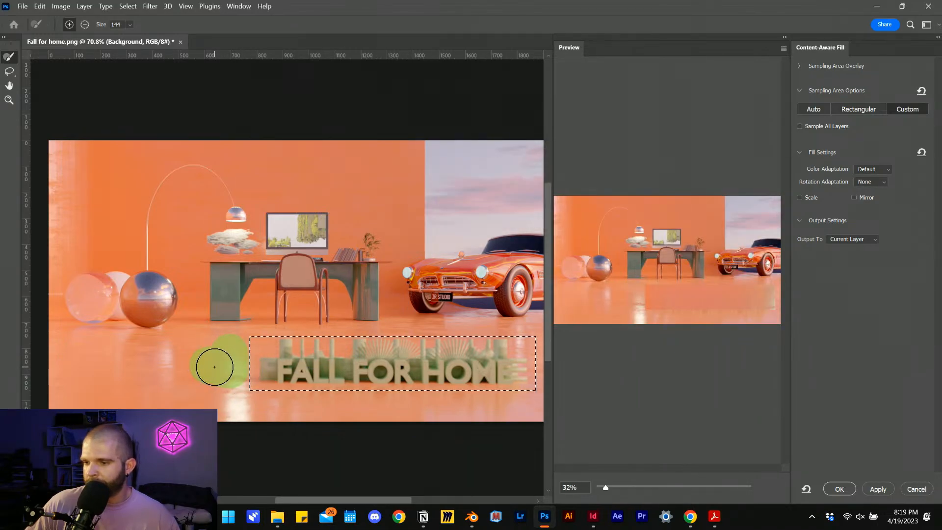
Sample the floor beside and below the lettering plus the upper orange wall, and apply the Content-Aware Fill to the current layer
{"action": "mouse_move", "coordinate": [210, 363]}
{"action": "left_mouse_down"}
{"action": "mouse_move", "coordinate": [169, 376]}
{"action": "mouse_move", "coordinate": [240, 392]}
{"action": "mouse_move", "coordinate": [225, 402]}
{"action": "mouse_move", "coordinate": [328, 412]}
{"action": "mouse_move", "coordinate": [72, 405]}
{"action": "mouse_move", "coordinate": [170, 382]}
{"action": "mouse_move", "coordinate": [161, 368]}
{"action": "mouse_move", "coordinate": [71, 361]}
{"action": "mouse_move", "coordinate": [182, 359]}
{"action": "left_mouse_up"}
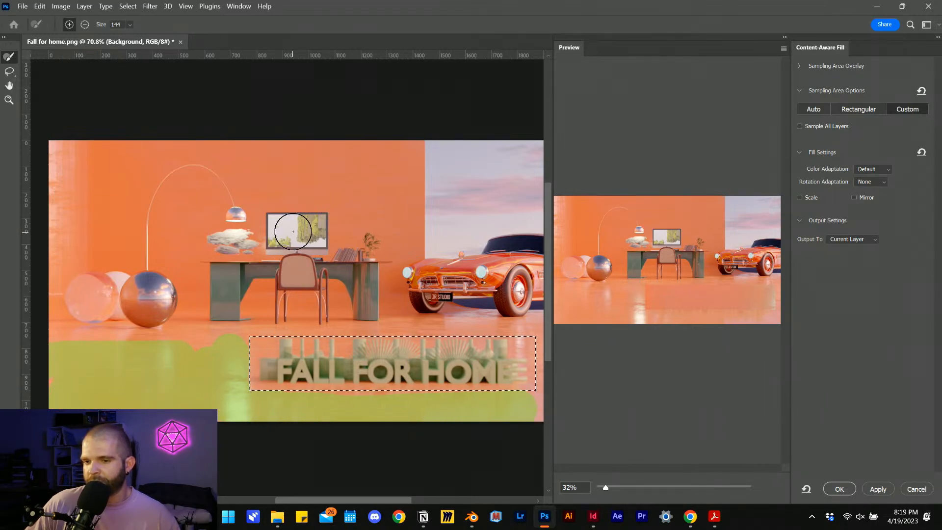
{"action": "mouse_move", "coordinate": [389, 151]}
{"action": "left_mouse_down"}
{"action": "mouse_move", "coordinate": [288, 161]}
{"action": "mouse_move", "coordinate": [410, 160]}
{"action": "mouse_move", "coordinate": [333, 179]}
{"action": "mouse_move", "coordinate": [285, 178]}
{"action": "mouse_move", "coordinate": [270, 158]}
{"action": "mouse_move", "coordinate": [242, 158]}
{"action": "mouse_move", "coordinate": [267, 153]}
{"action": "left_mouse_up"}
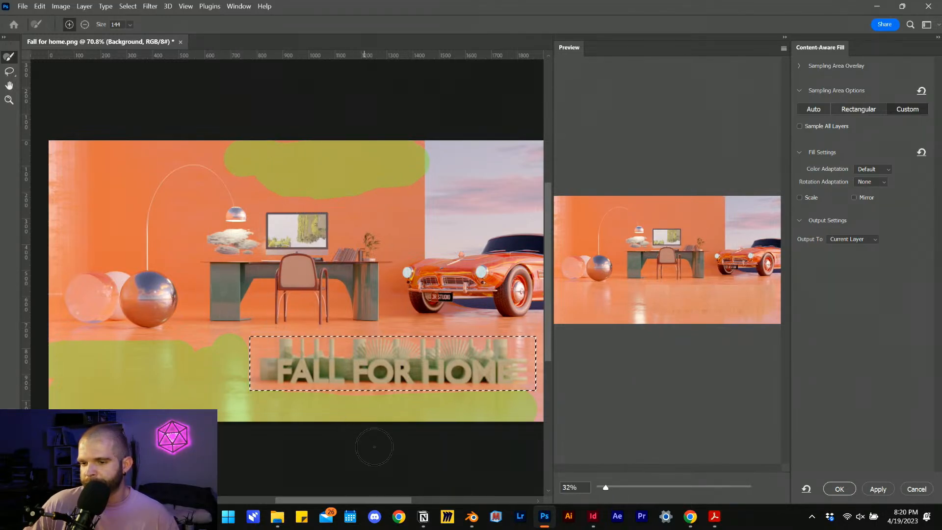
{"action": "left_click_drag", "start_coordinate": [378, 503], "coordinate": [389, 503]}
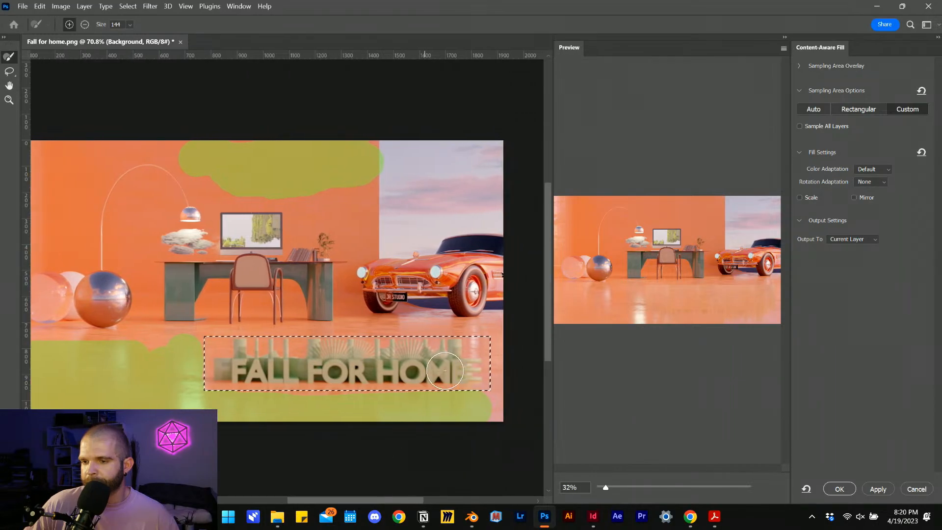
{"action": "mouse_move", "coordinate": [387, 150]}
{"action": "left_mouse_down"}
{"action": "mouse_move", "coordinate": [410, 164]}
{"action": "mouse_move", "coordinate": [429, 162]}
{"action": "mouse_move", "coordinate": [404, 196]}
{"action": "mouse_move", "coordinate": [400, 150]}
{"action": "mouse_move", "coordinate": [400, 190]}
{"action": "mouse_move", "coordinate": [392, 171]}
{"action": "left_mouse_up"}
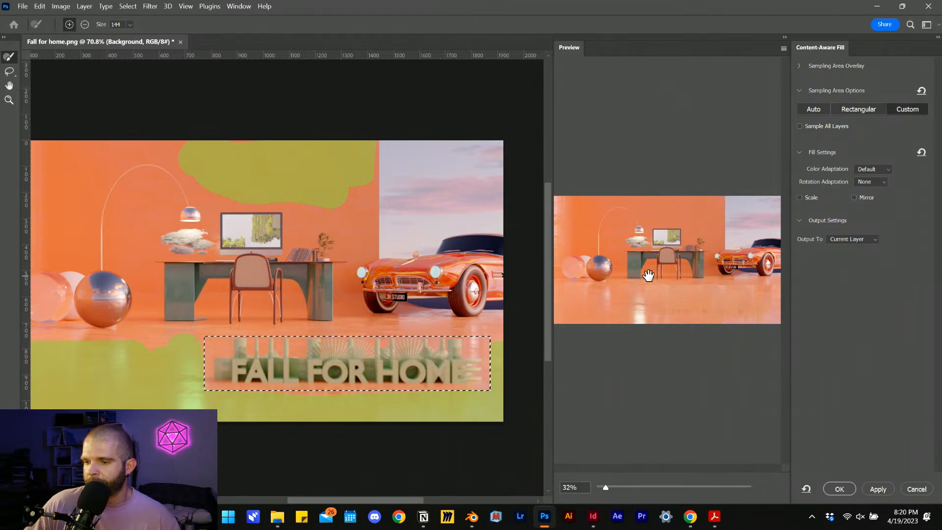
{"action": "left_click", "coordinate": [879, 489]}
{"action": "left_click", "coordinate": [840, 489]}
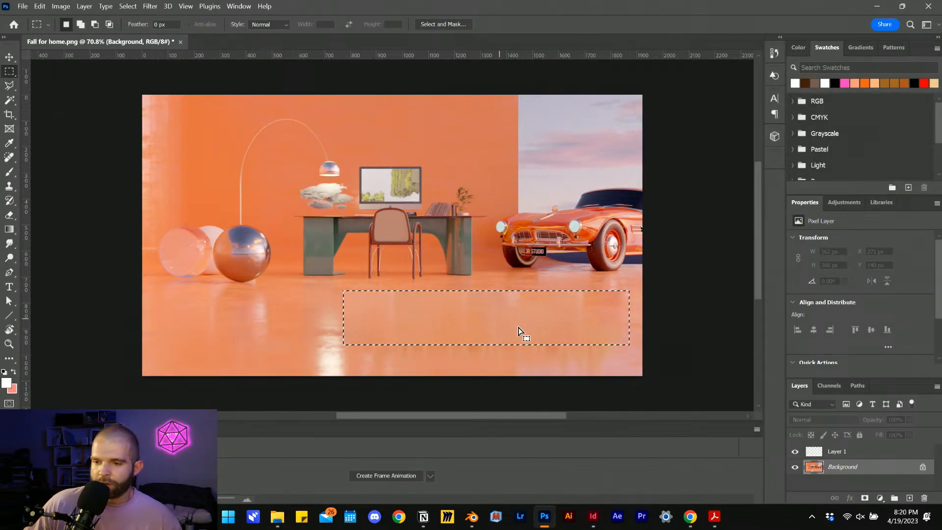
Add a new empty layer directly above the Background layer, beneath Layer 1
{"action": "left_click", "coordinate": [10, 58]}
{"action": "left_click", "coordinate": [100, 217]}
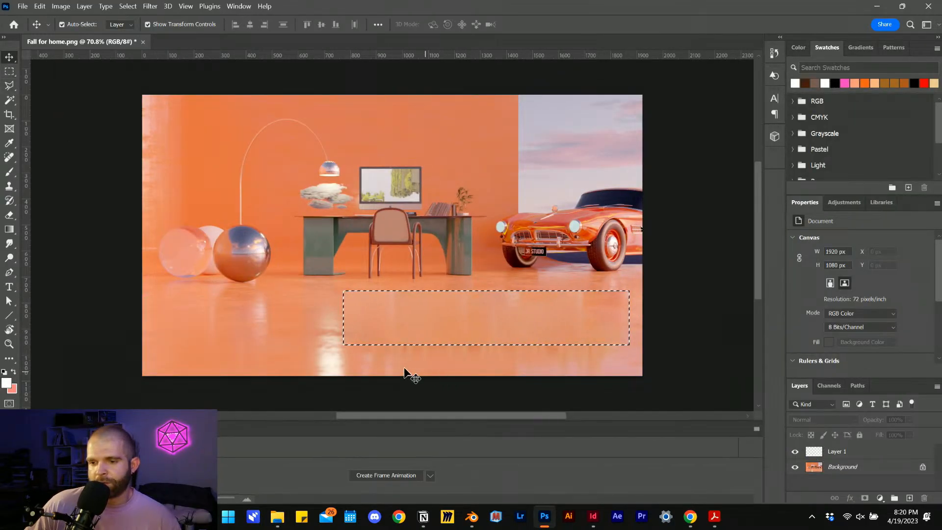
{"action": "scroll", "coordinate": [375, 361], "scroll_direction": "up", "scroll_amount": 2}
{"action": "scroll", "coordinate": [374, 363], "scroll_direction": "up", "scroll_amount": 2}
{"action": "left_click", "coordinate": [833, 452]}
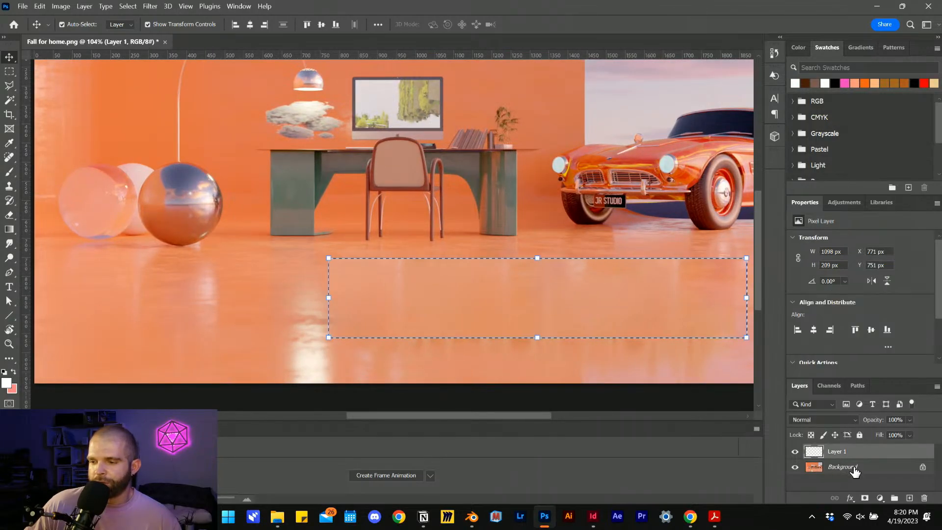
{"action": "left_click", "coordinate": [882, 470]}
{"action": "left_click", "coordinate": [909, 498]}
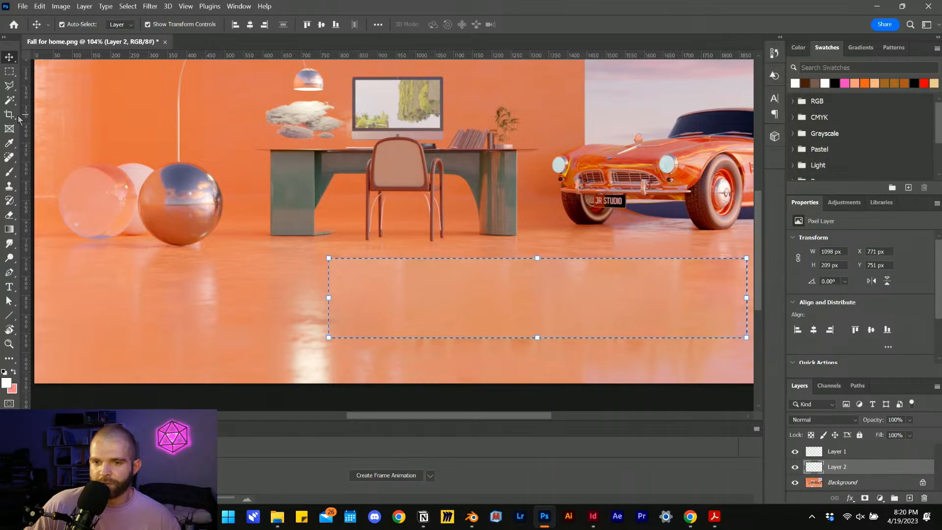
Clone floor texture from the Background layer onto Layer 2 inside the rectangular selection, using a 250 px Clone Stamp with Aligned off
{"action": "left_click", "coordinate": [9, 186]}
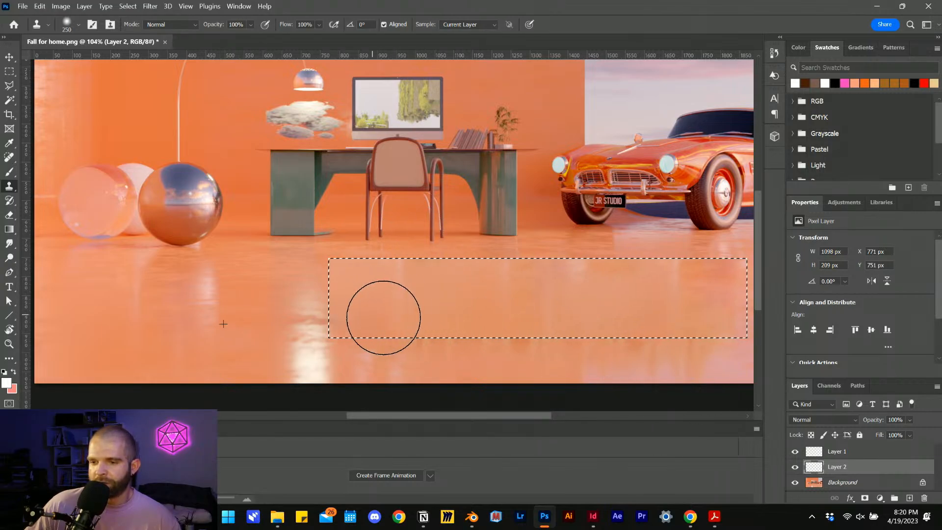
{"action": "left_click", "coordinate": [852, 484]}
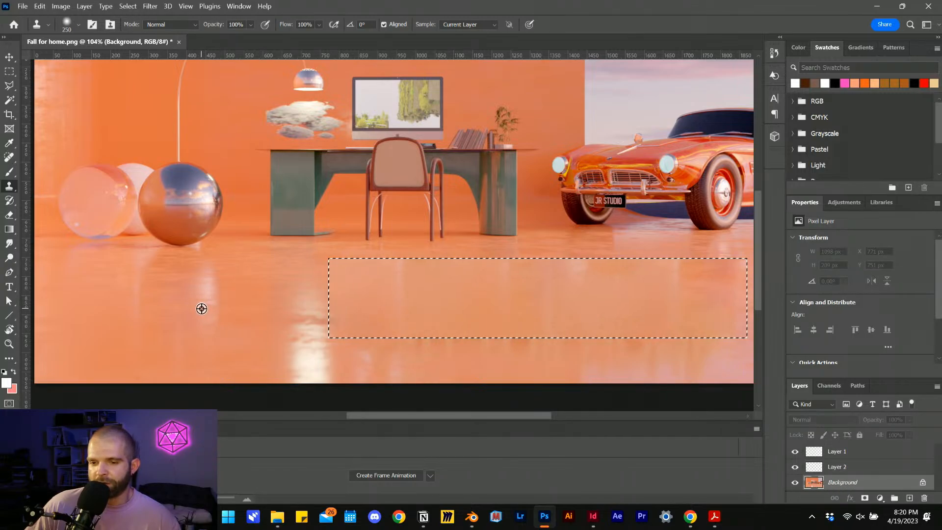
{"action": "left_click", "coordinate": [842, 472]}
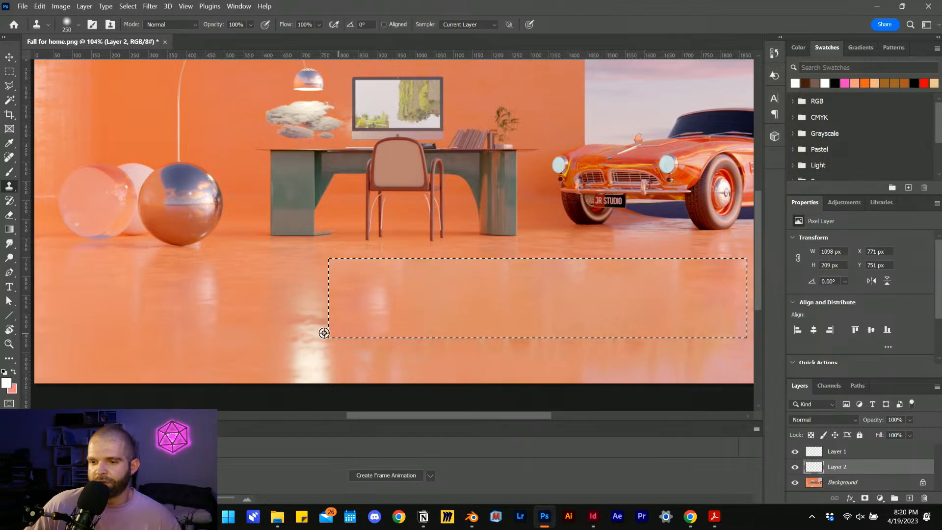
Resample the Background floor and clone it across the rest of the selected area on Layer 2
{"action": "left_click", "coordinate": [829, 481]}
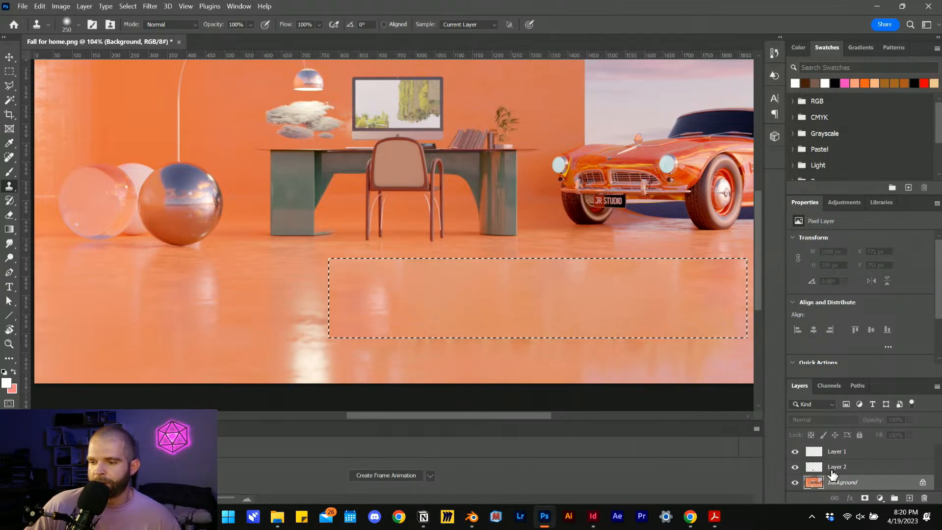
{"action": "left_click", "coordinate": [833, 471]}
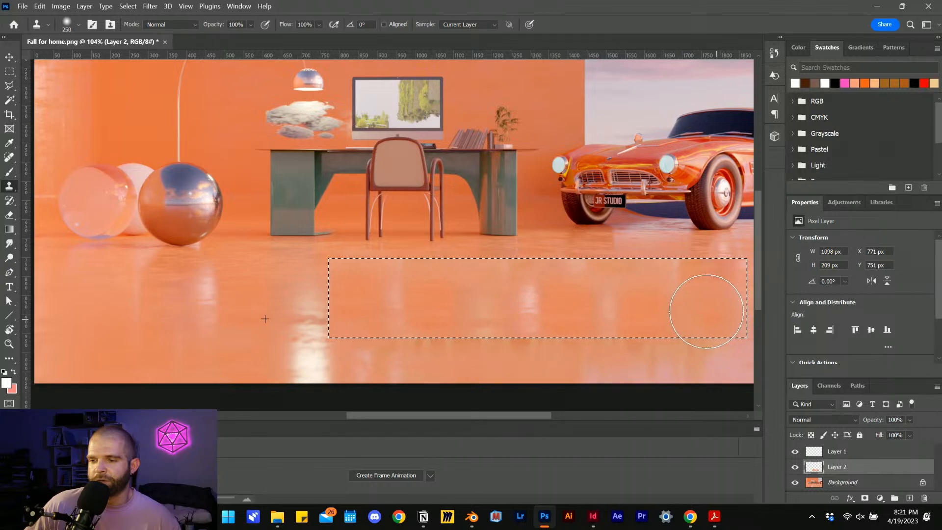
{"action": "left_click_drag", "start_coordinate": [707, 311], "coordinate": [652, 319]}
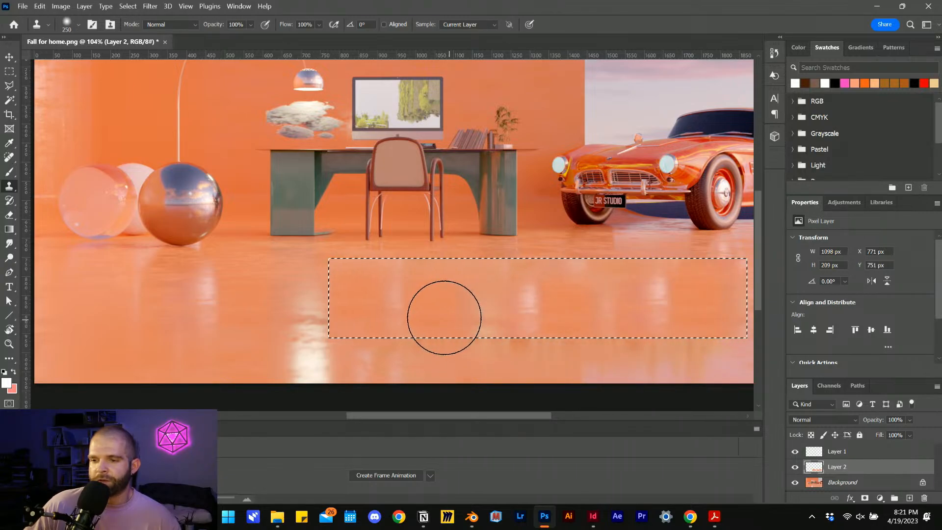
{"action": "mouse_move", "coordinate": [561, 310]}
{"action": "left_mouse_down"}
{"action": "mouse_move", "coordinate": [544, 303]}
{"action": "mouse_move", "coordinate": [587, 316]}
{"action": "mouse_move", "coordinate": [561, 296]}
{"action": "mouse_move", "coordinate": [506, 308]}
{"action": "mouse_move", "coordinate": [478, 297]}
{"action": "mouse_move", "coordinate": [495, 291]}
{"action": "left_mouse_up"}
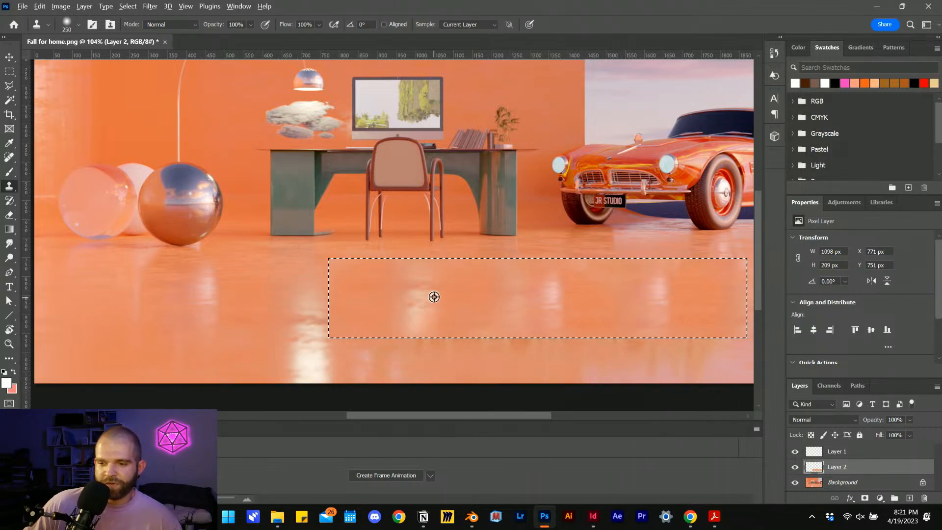
Touch up the patch on Layer 2 with further floor samples from the Background layer, and deselect the rectangle
{"action": "left_click", "coordinate": [833, 484]}
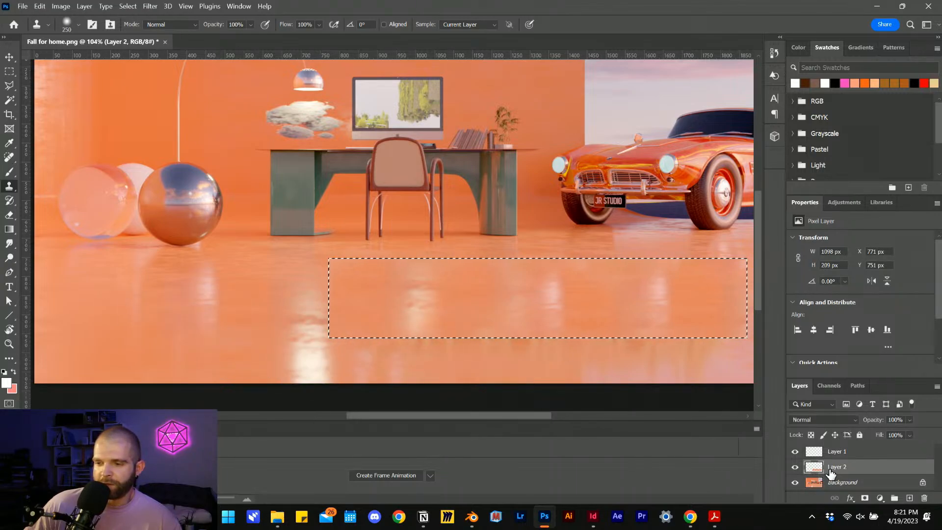
{"action": "key", "text": "alt+bracketright"}
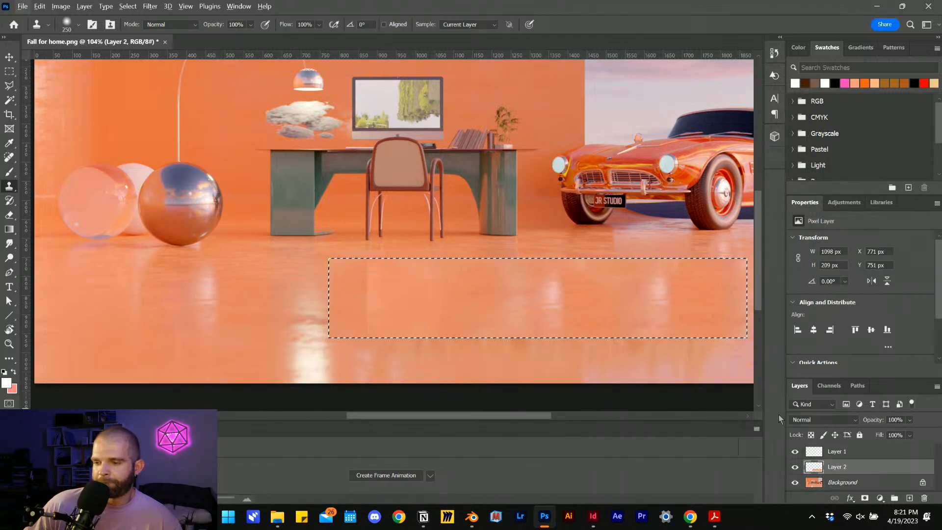
{"action": "key", "text": "alt+bracketleft"}
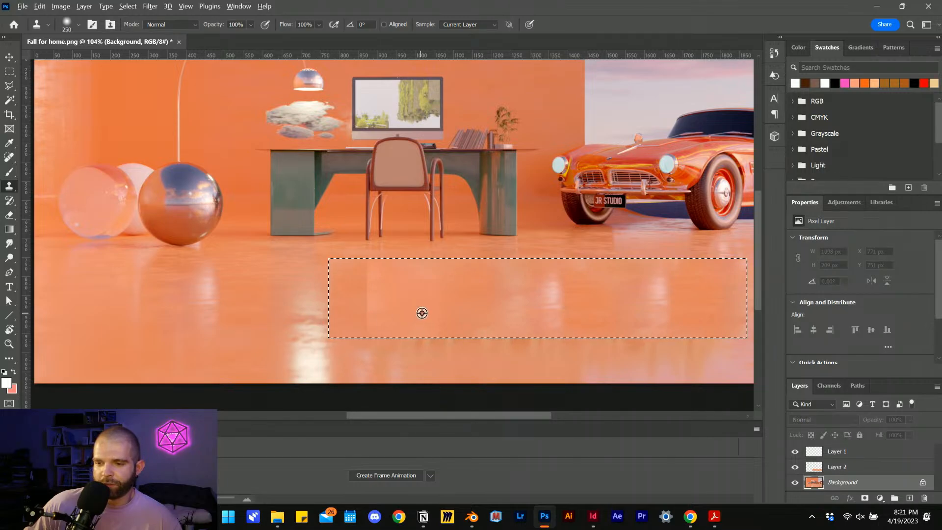
{"action": "left_click", "coordinate": [228, 347], "text": "alt"}
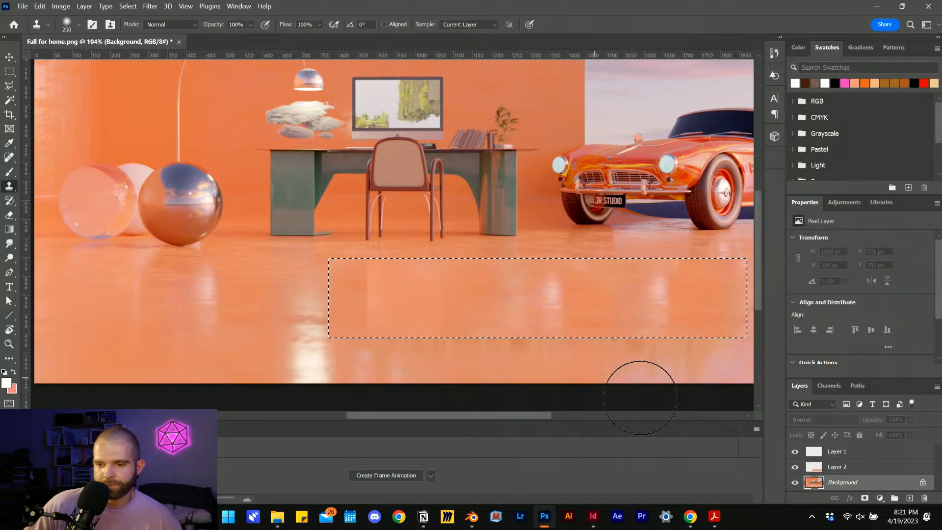
{"action": "key", "text": "alt+bracketright"}
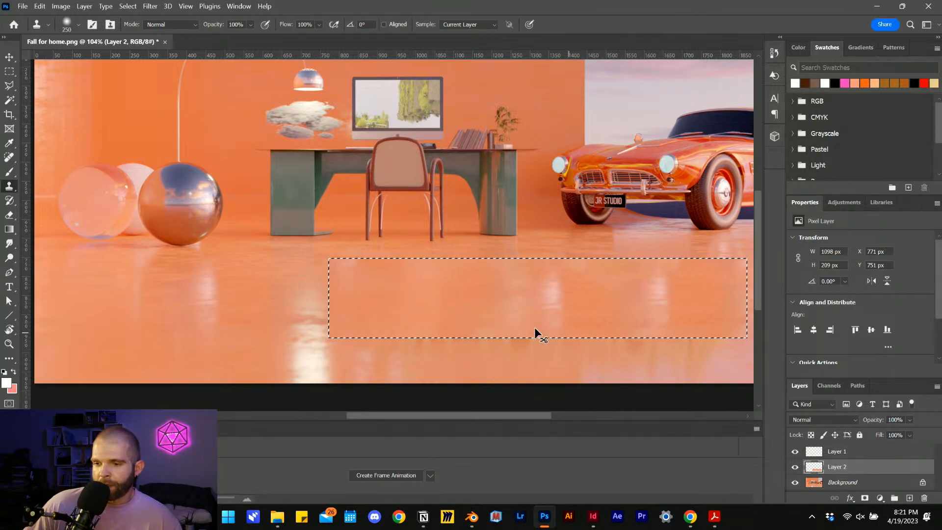
{"action": "key", "text": "ctrl+d"}
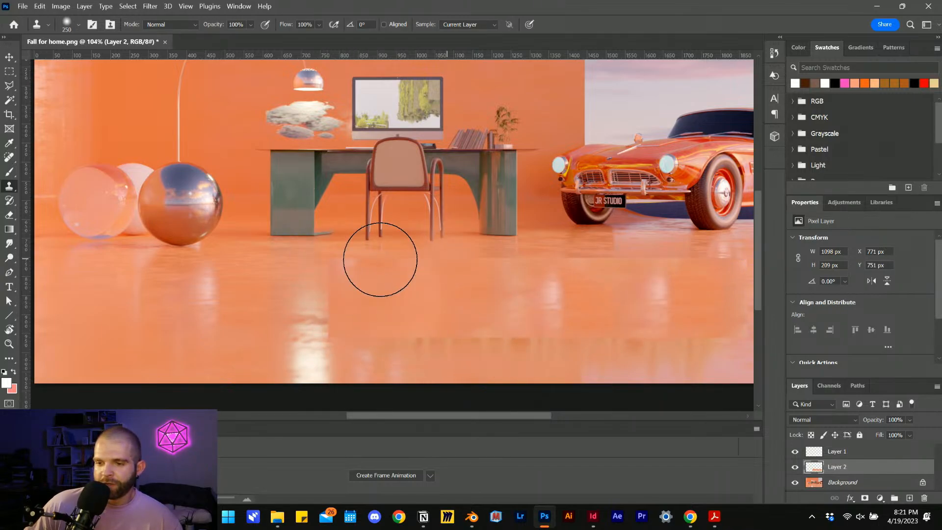
Duplicate Layer 2, keeping the default copy name
{"action": "left_click", "coordinate": [118, 7]}
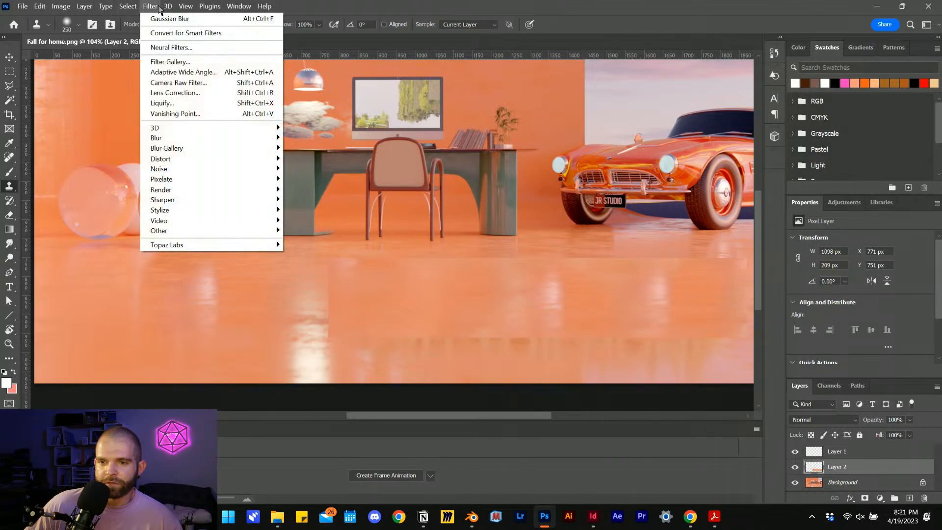
{"action": "left_click", "coordinate": [844, 439]}
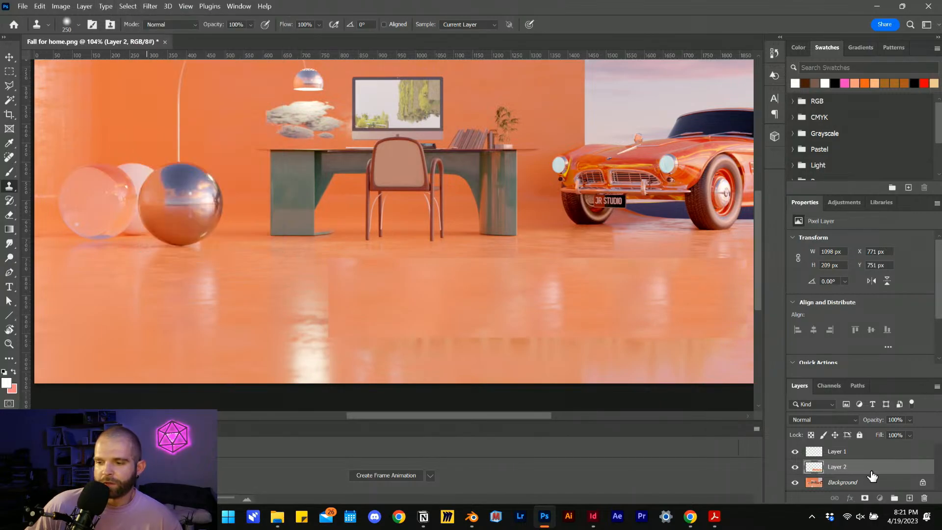
{"action": "right_click", "coordinate": [871, 469]}
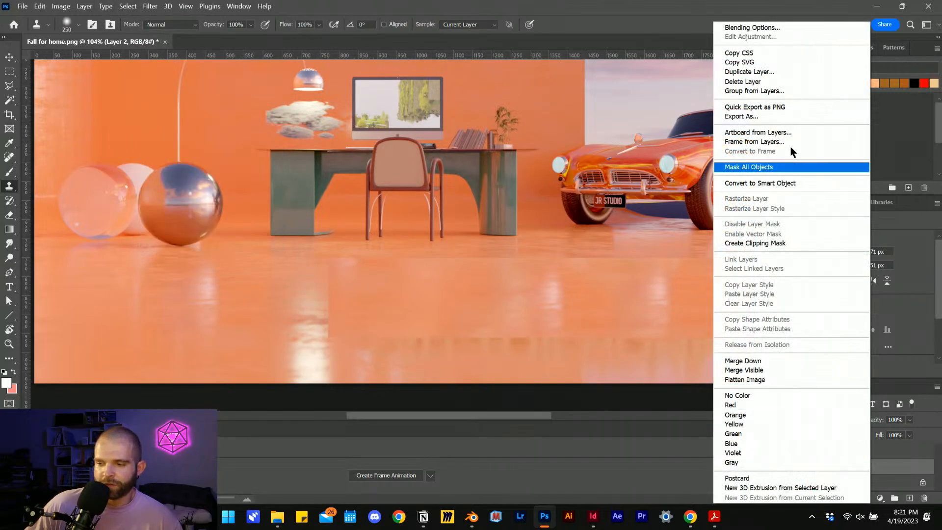
{"action": "left_click", "coordinate": [750, 72]}
{"action": "key", "text": "Return"}
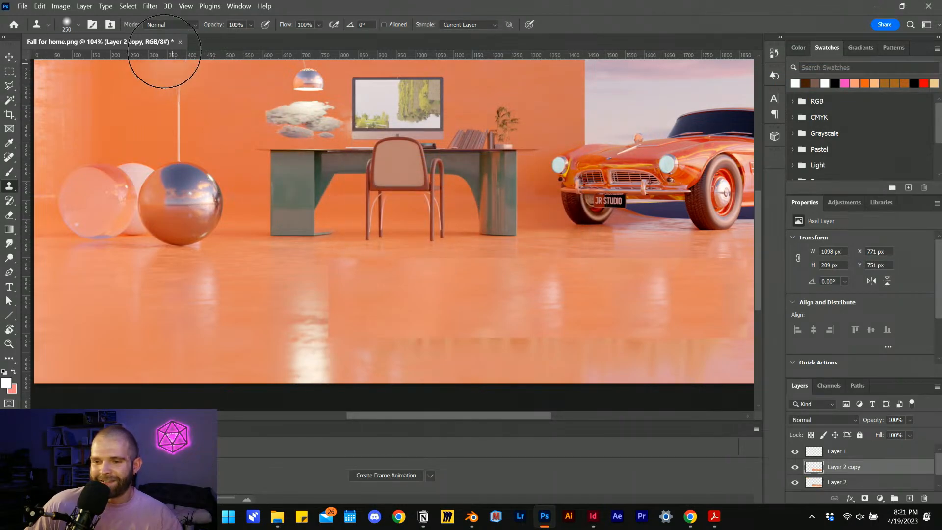
Apply a Gaussian Blur with a 7.2 pixel radius to the Layer 2 copy
{"action": "left_click", "coordinate": [127, 6]}
{"action": "mouse_move", "coordinate": [150, 6]}
{"action": "mouse_move", "coordinate": [172, 139]}
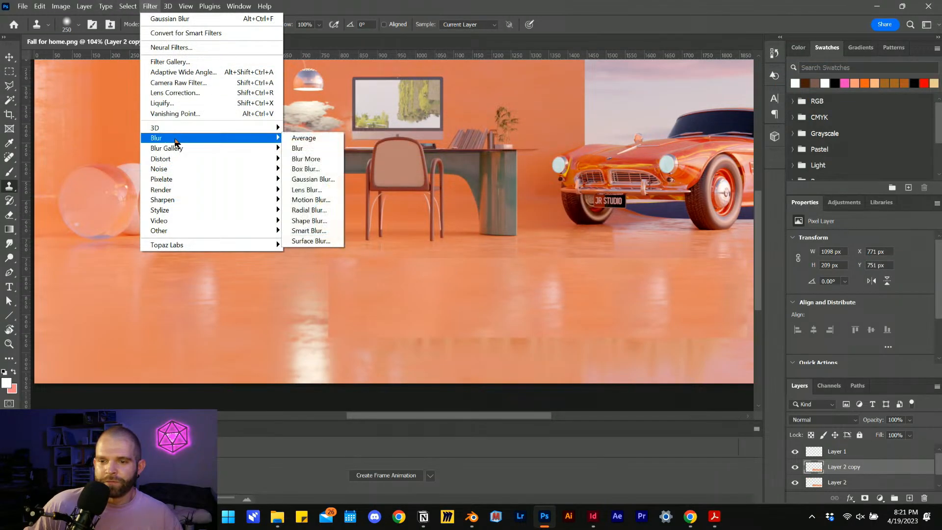
{"action": "left_click", "coordinate": [300, 175]}
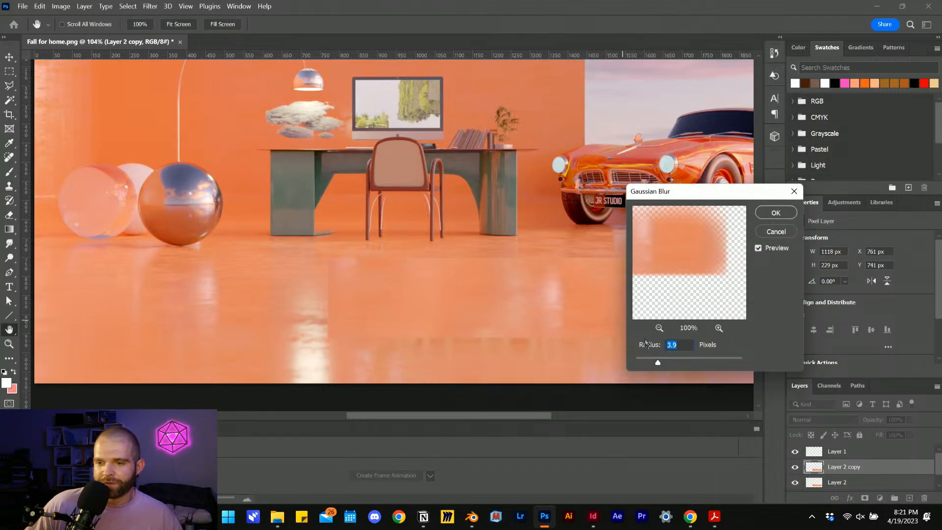
{"action": "left_click_drag", "start_coordinate": [680, 364], "coordinate": [680, 363]}
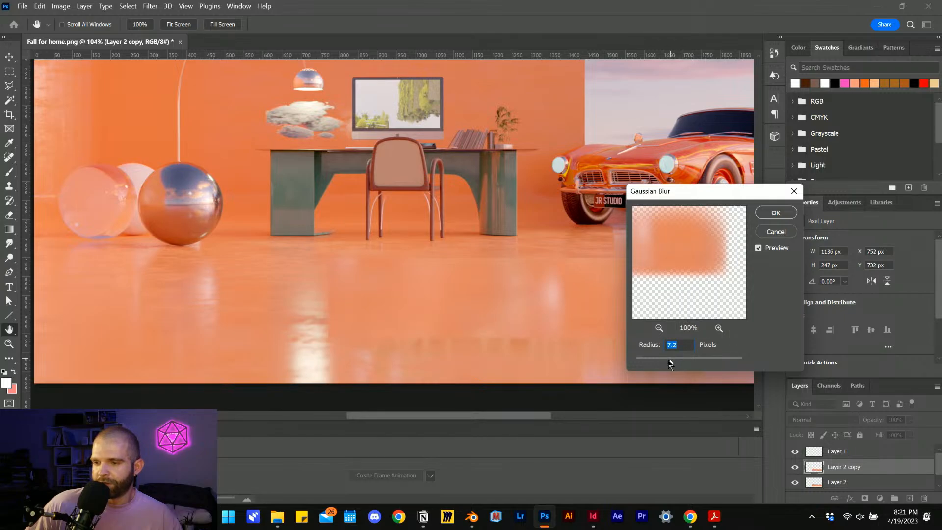
{"action": "left_click", "coordinate": [774, 214]}
Rename the blurred Layer 2 copy as "Blur"
{"action": "scroll", "coordinate": [852, 468], "scroll_direction": "down", "scroll_amount": 1}
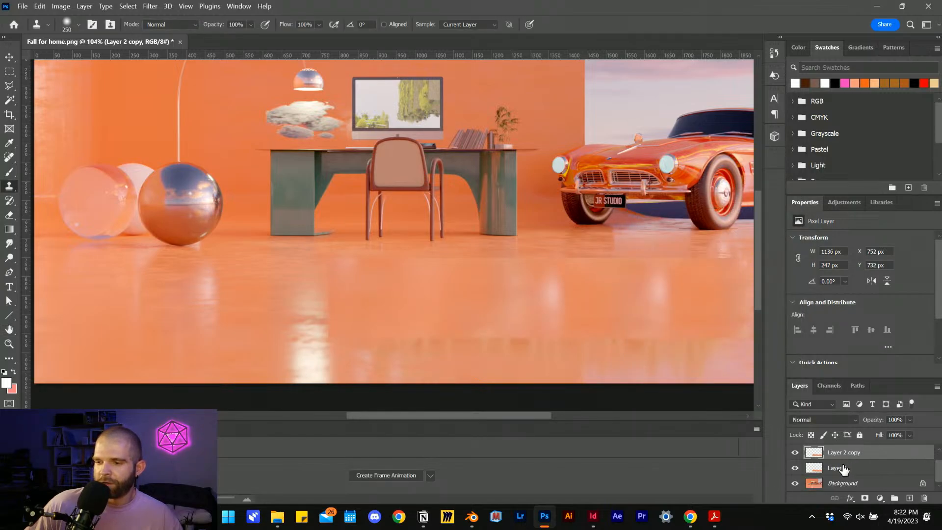
{"action": "left_click", "coordinate": [844, 472]}
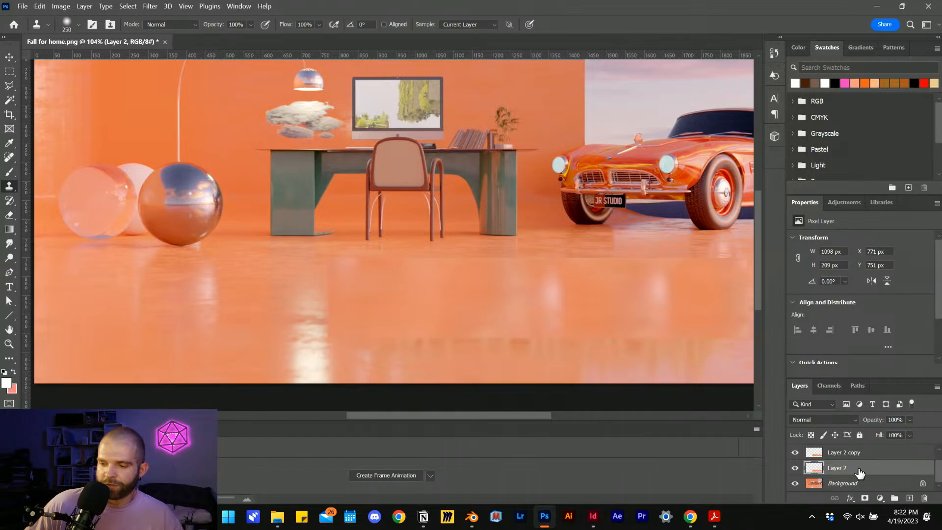
{"action": "double_click", "coordinate": [845, 452]}
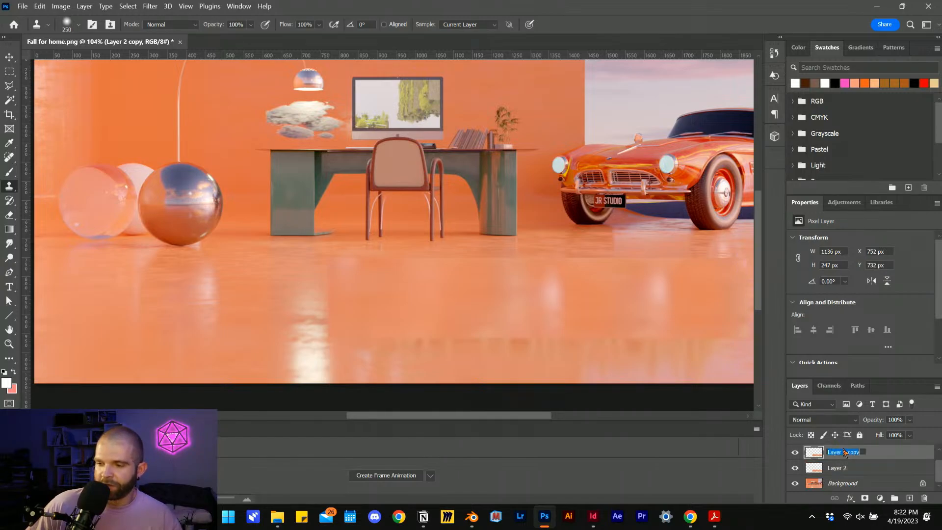
{"action": "key", "text": "Caps_Lock"}
{"action": "type", "text": "Blur"}
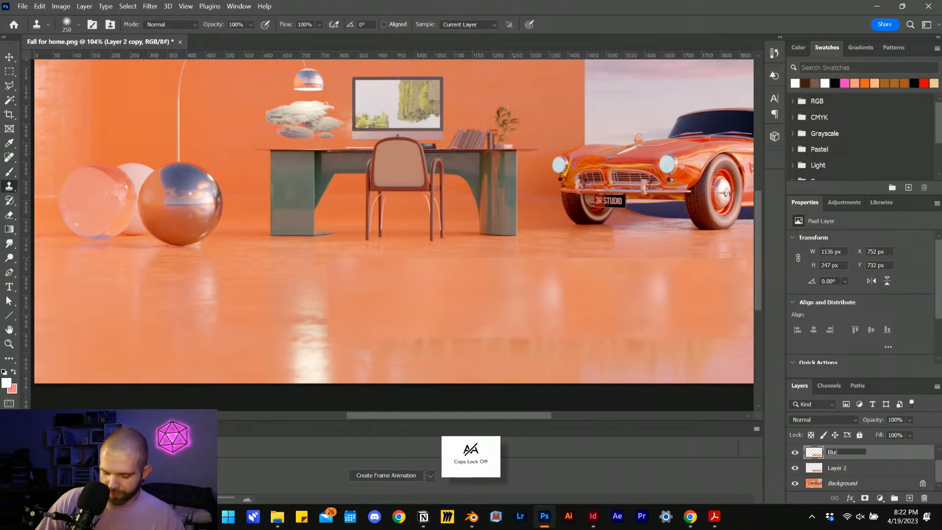
{"action": "key", "text": "Return"}
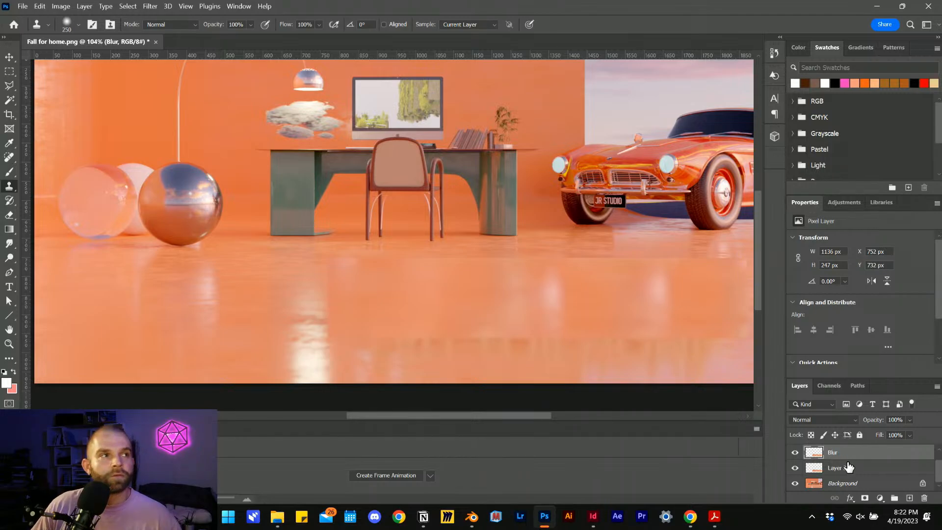
Rename Layer 2 as "Stamp"
{"action": "double_click", "coordinate": [846, 468]}
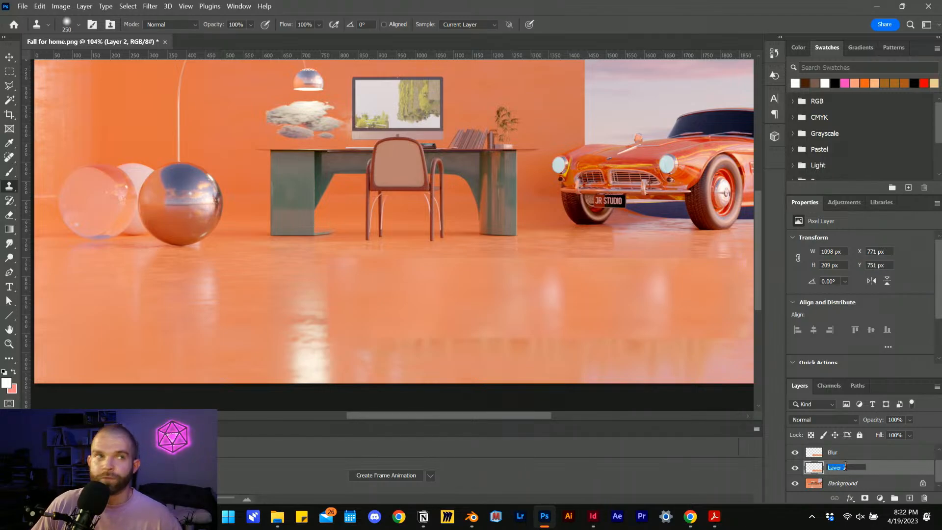
{"action": "key", "text": "Caps_Lock"}
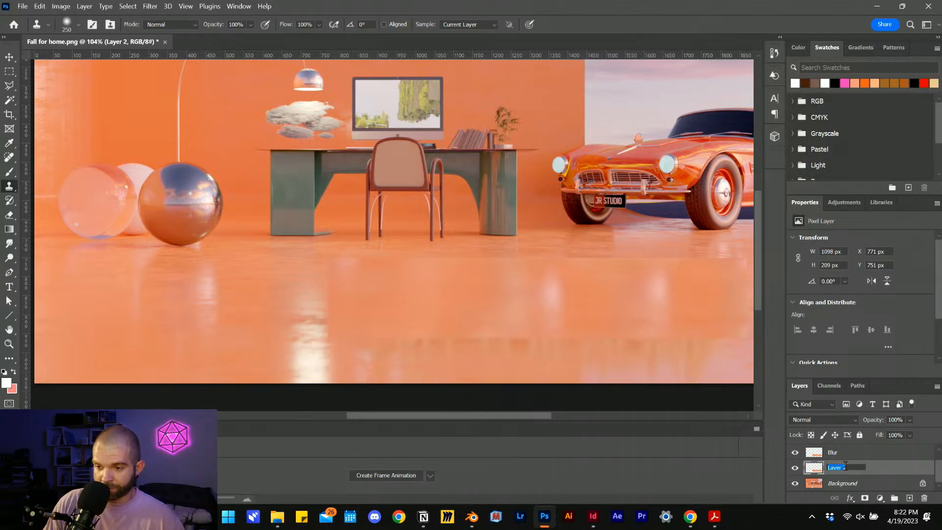
{"action": "type", "text": "S"}
{"action": "key", "text": "Caps_Lock"}
{"action": "type", "text": "tamp"}
{"action": "key", "text": "Return"}
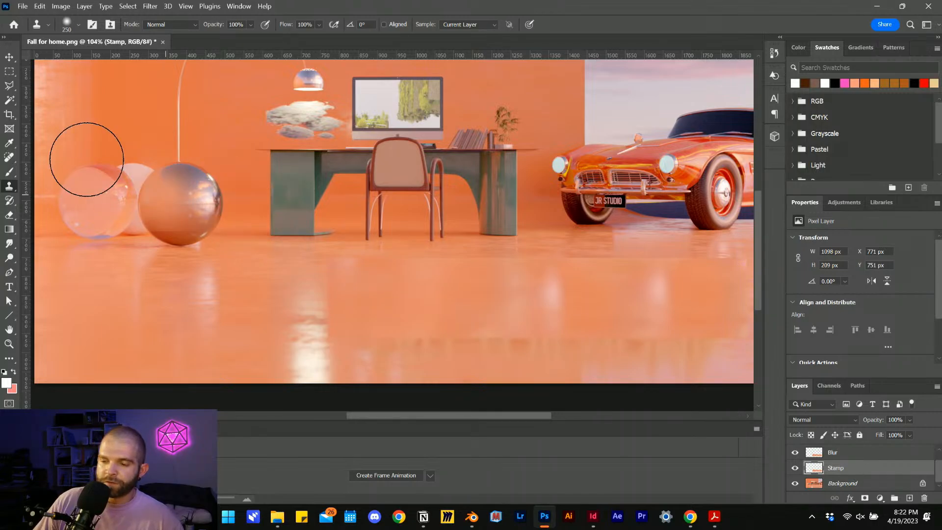
{"action": "key", "text": "m"}
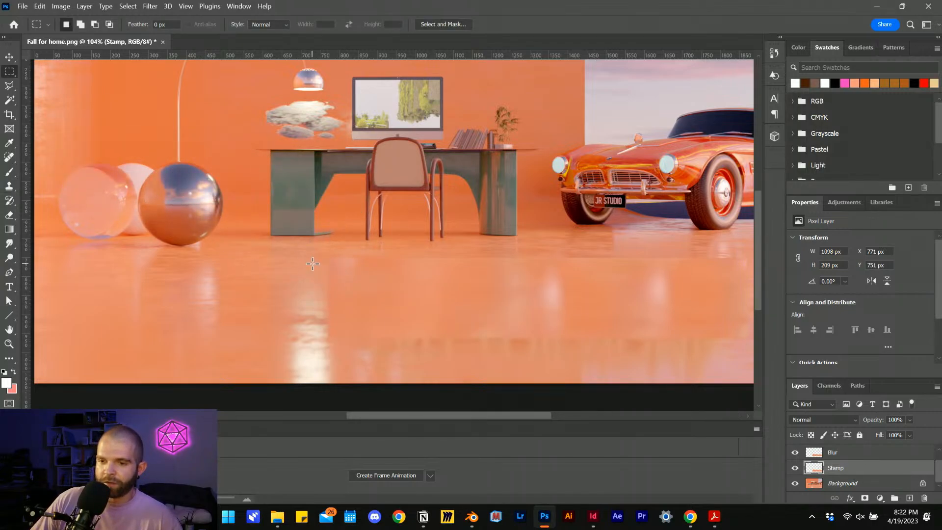
{"action": "key", "text": "w"}
{"action": "left_click", "coordinate": [250, 206]}
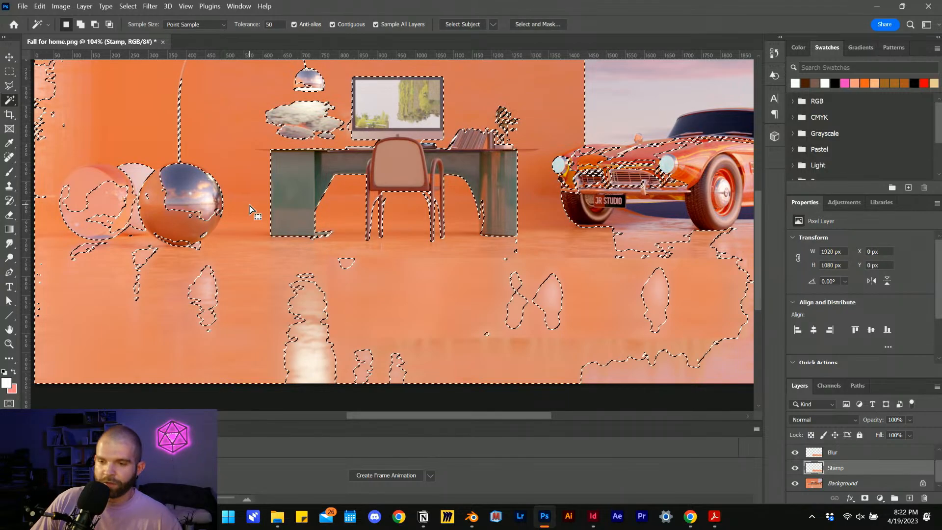
{"action": "key", "text": "Delete"}
{"action": "key", "text": "ctrl+d"}
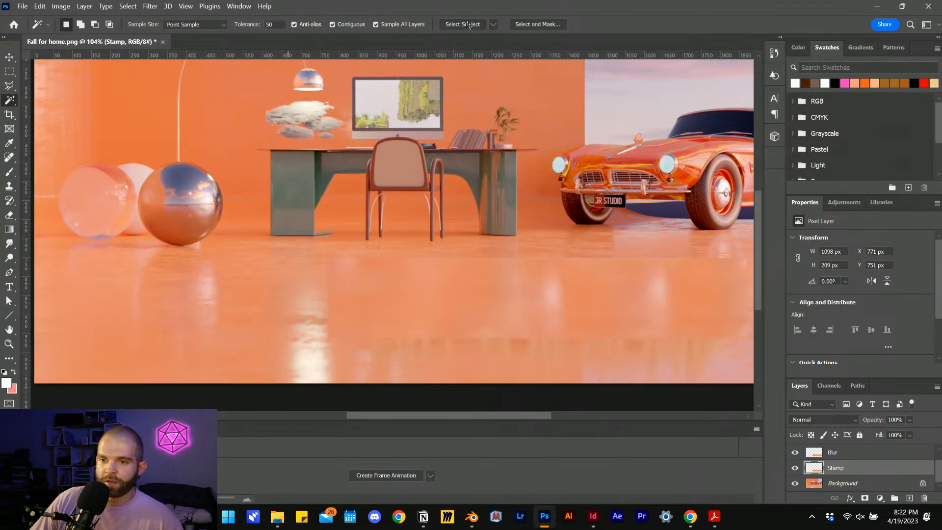
Select the rectangular floor panel on the Stamp layer by selecting the empty area around it and inverting the selection
{"action": "left_click", "coordinate": [230, 205]}
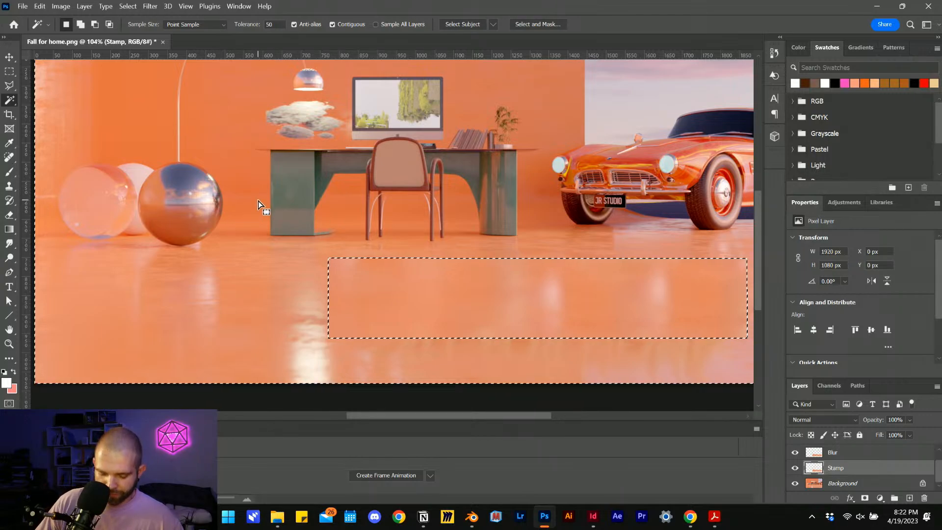
{"action": "key", "text": "ctrl+shift+i"}
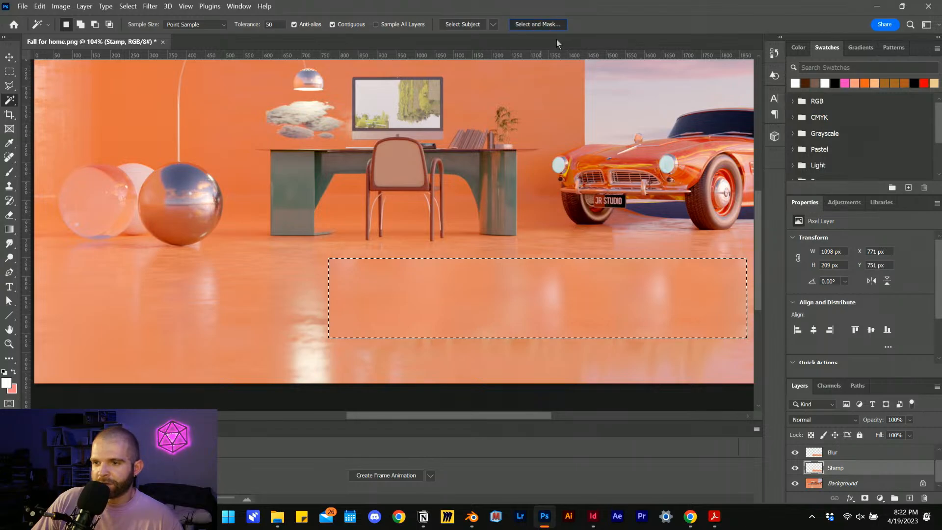
{"action": "left_click", "coordinate": [549, 25]}
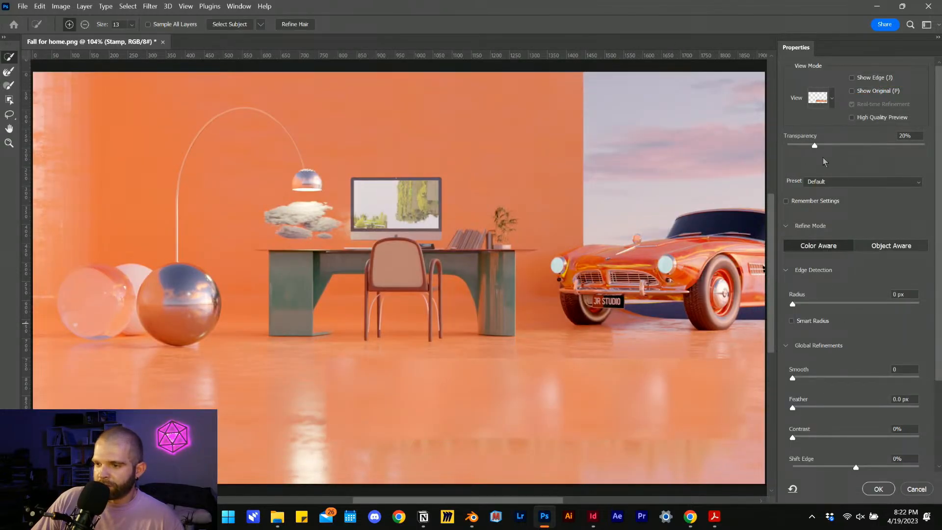
{"action": "scroll", "coordinate": [817, 423], "scroll_direction": "down", "scroll_amount": 1}
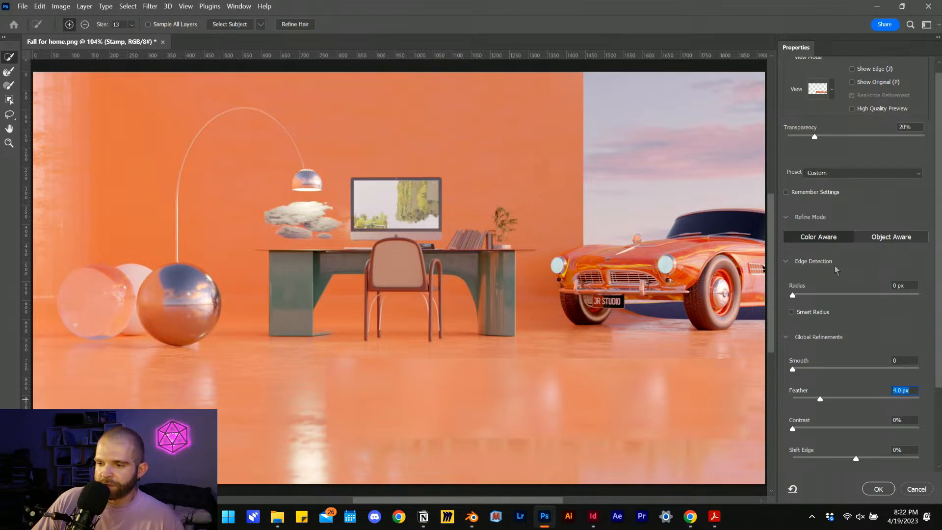
{"action": "scroll", "coordinate": [839, 262], "scroll_direction": "down", "scroll_amount": 5}
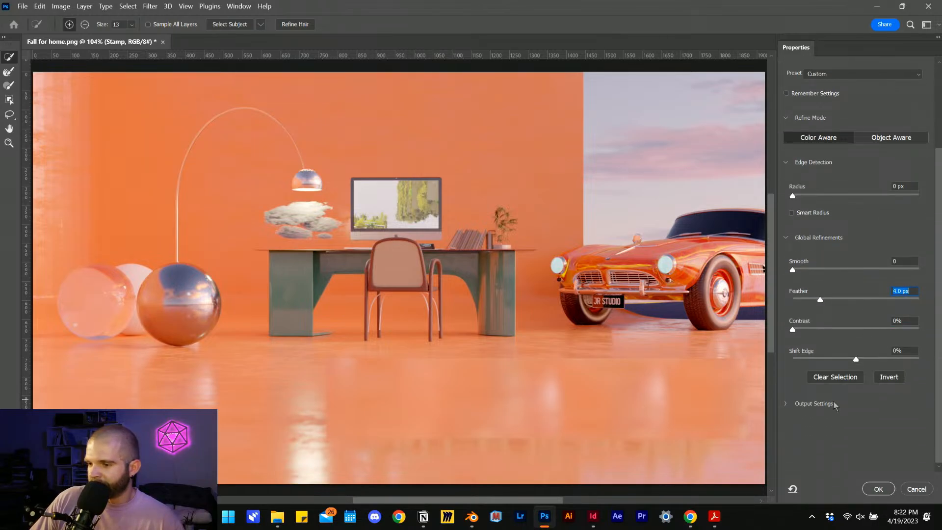
{"action": "left_click", "coordinate": [785, 405]}
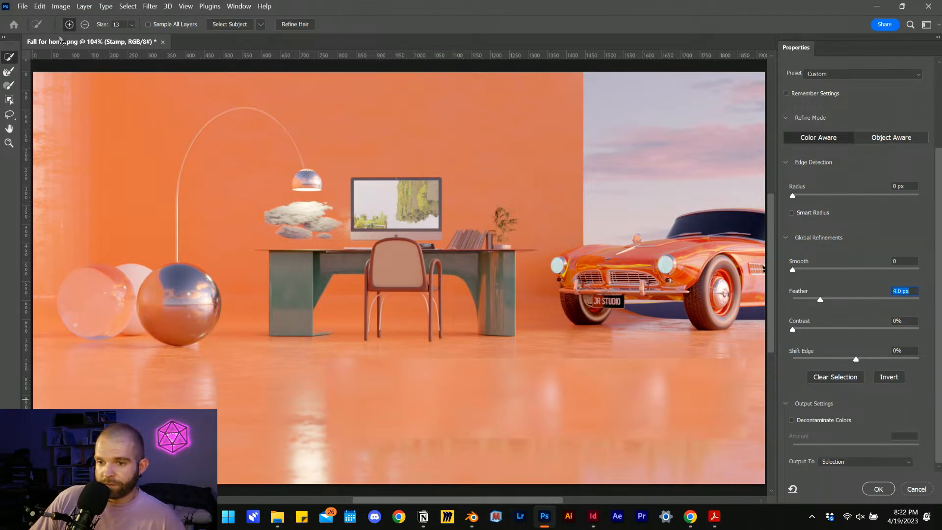
{"action": "scroll", "coordinate": [840, 143], "scroll_direction": "up", "scroll_amount": 3}
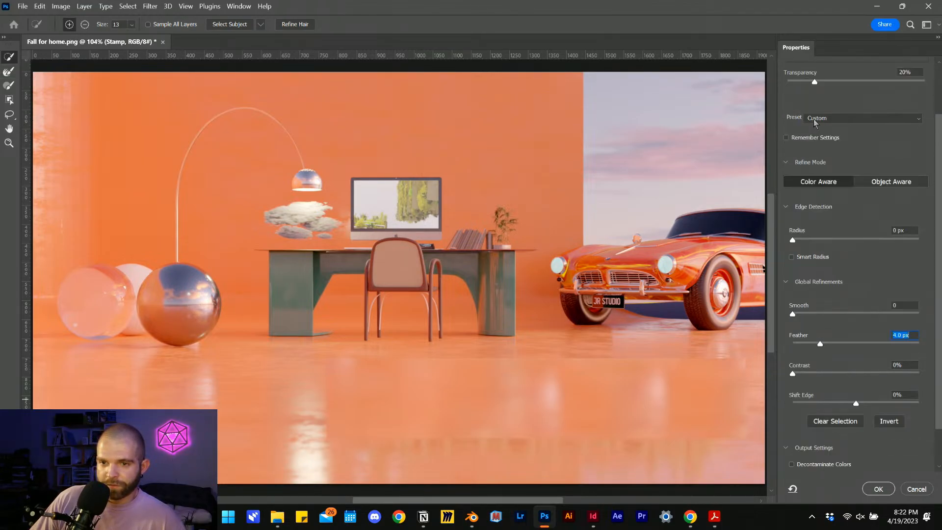
{"action": "scroll", "coordinate": [841, 185], "scroll_direction": "up", "scroll_amount": 3}
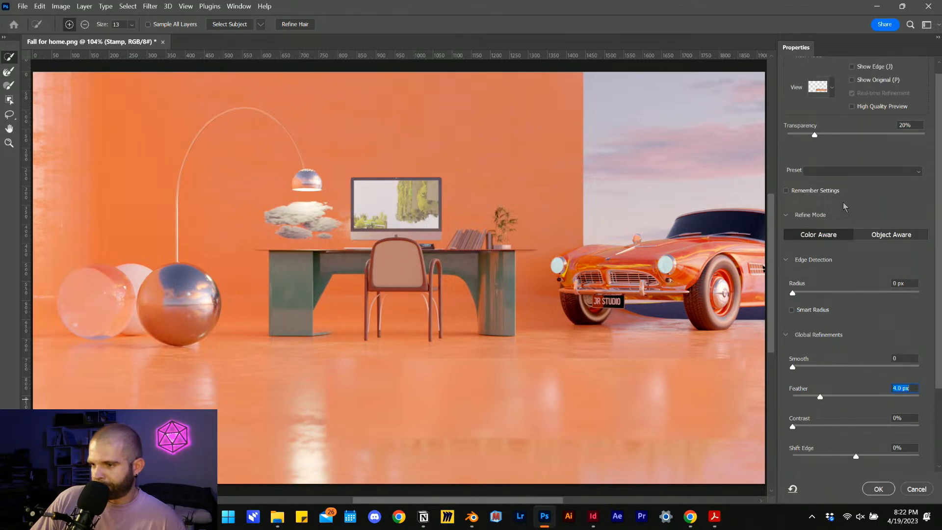
{"action": "left_click", "coordinate": [867, 79]}
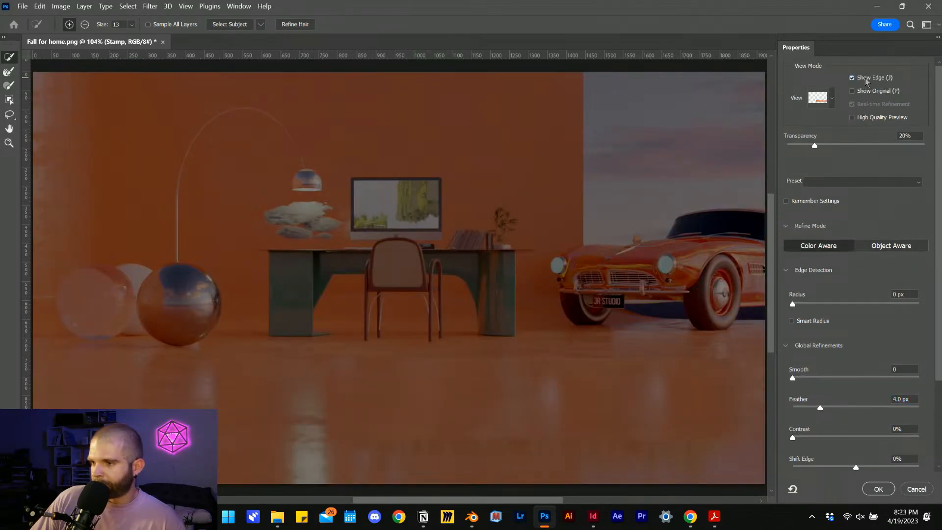
{"action": "left_click", "coordinate": [862, 92]}
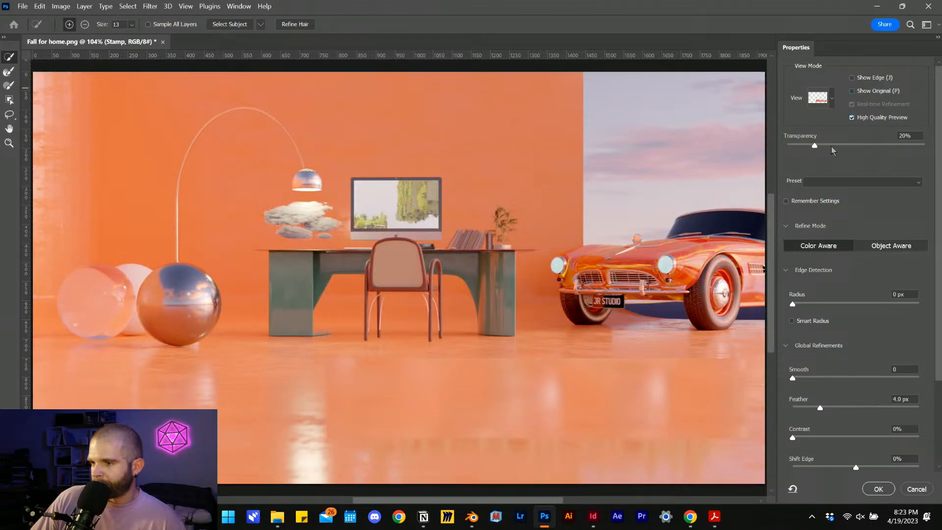
{"action": "left_click_drag", "start_coordinate": [873, 145], "coordinate": [900, 146]}
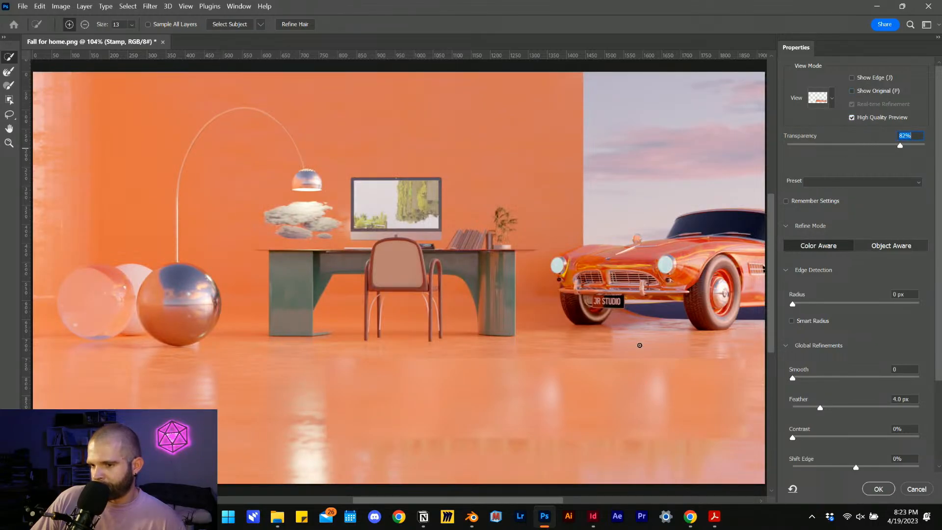
{"action": "left_click_drag", "start_coordinate": [820, 408], "coordinate": [825, 408]}
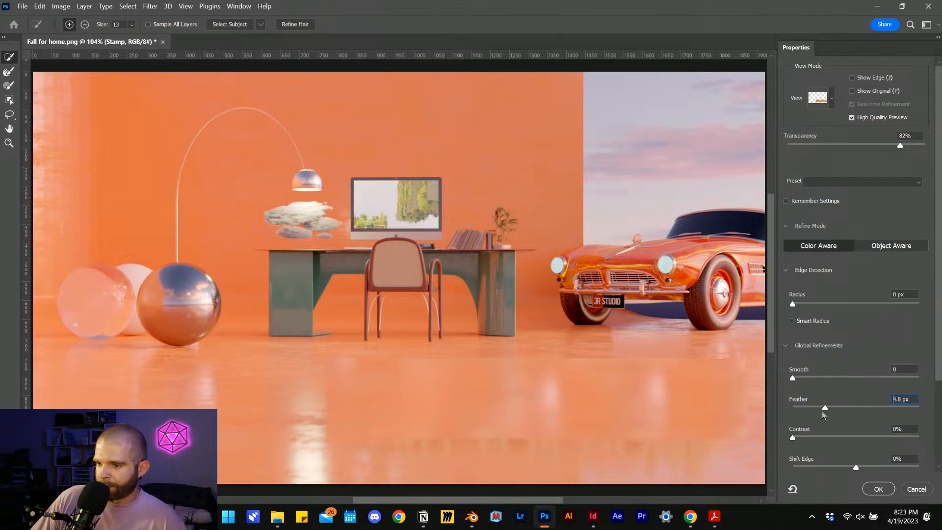
{"action": "scroll", "coordinate": [830, 343], "scroll_direction": "down", "scroll_amount": 5}
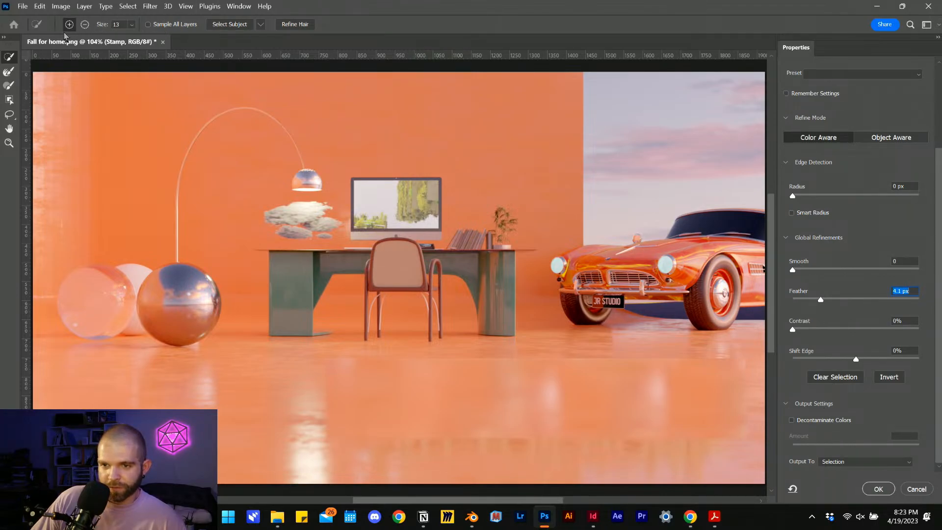
{"action": "left_click", "coordinate": [10, 101]}
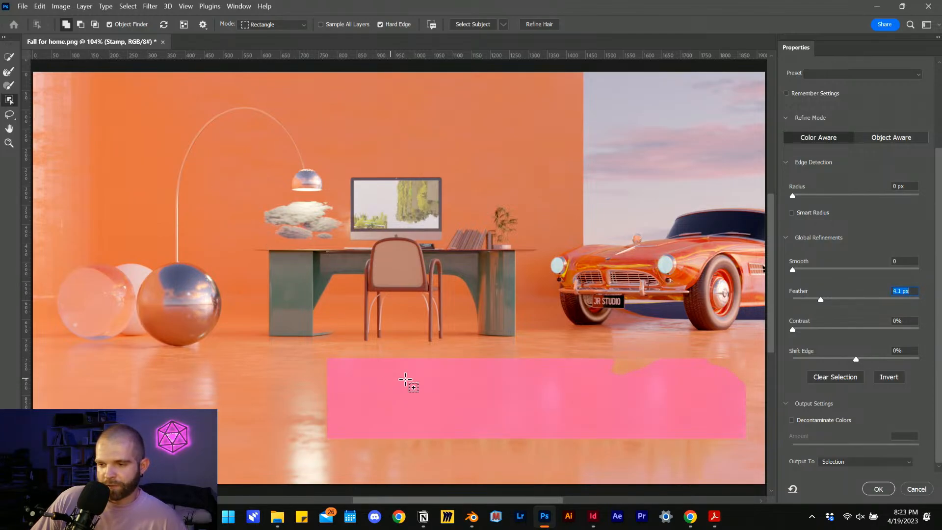
{"action": "left_click_drag", "start_coordinate": [317, 351], "coordinate": [754, 448]}
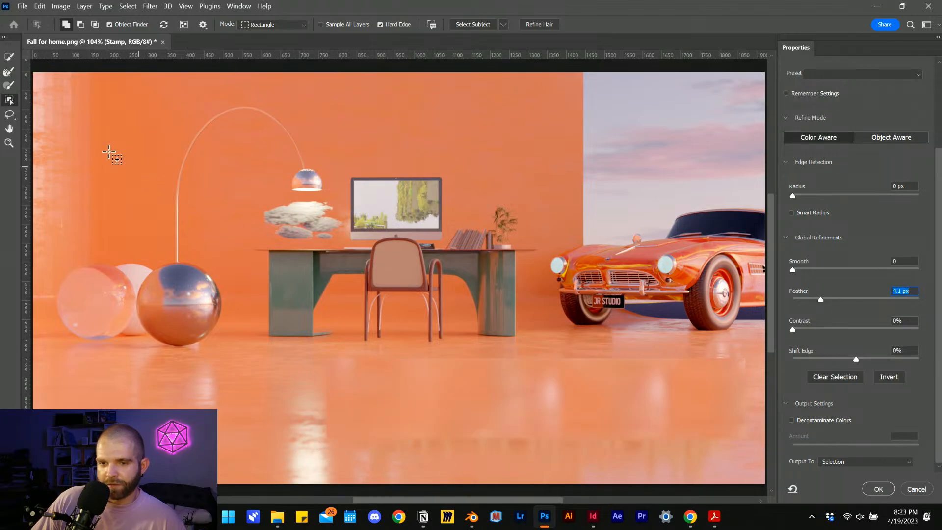
{"action": "left_click", "coordinate": [10, 115]}
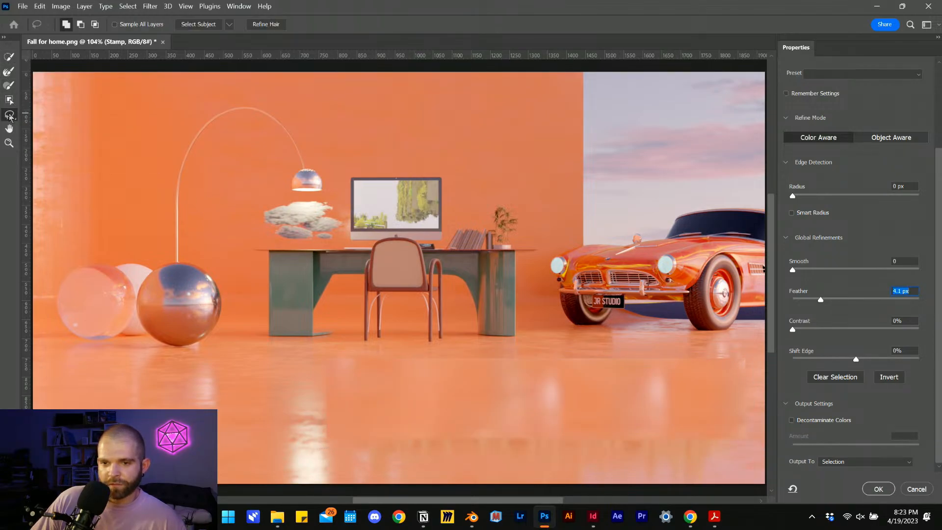
{"action": "left_click", "coordinate": [67, 124]}
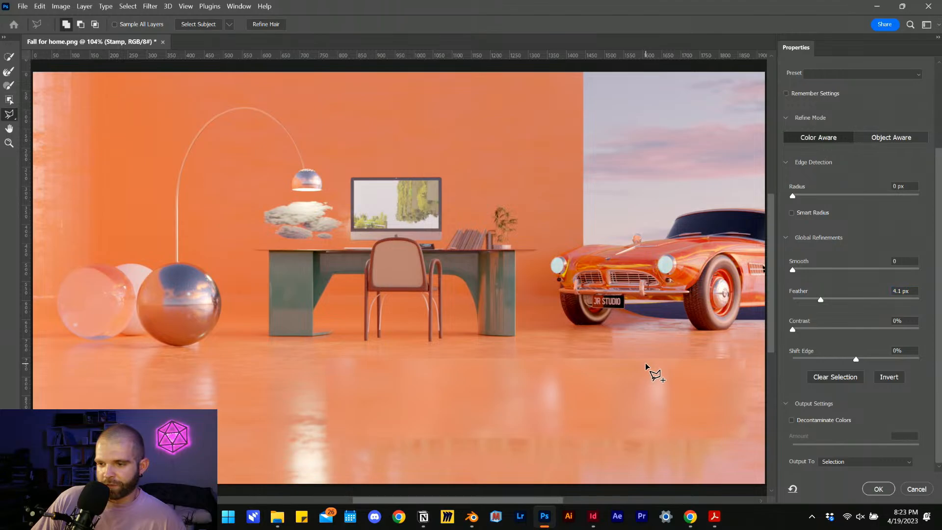
{"action": "left_click", "coordinate": [618, 359]}
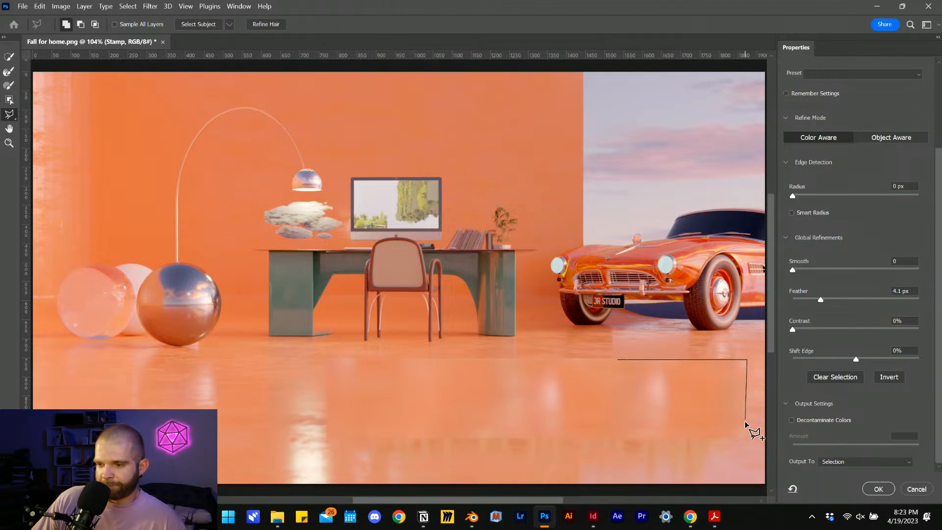
{"action": "left_click", "coordinate": [747, 437]}
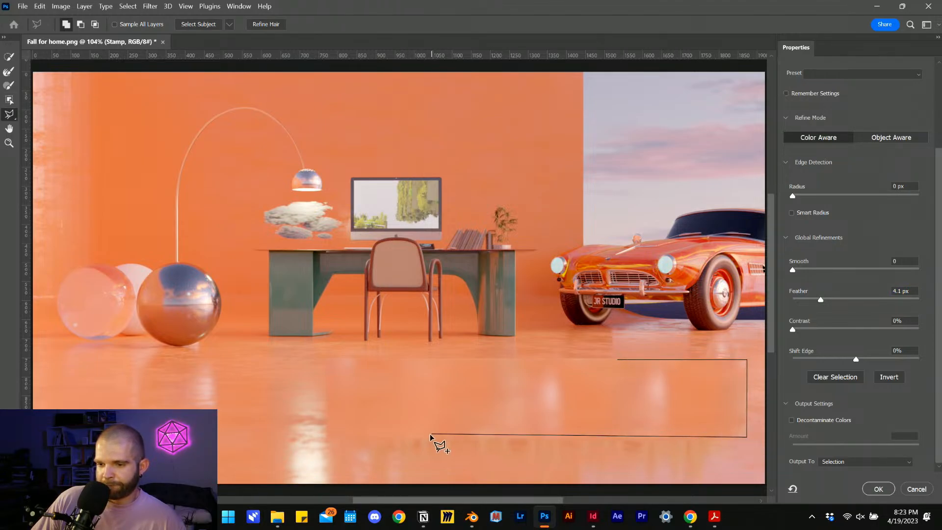
{"action": "left_click", "coordinate": [328, 438]}
{"action": "left_click", "coordinate": [328, 358]}
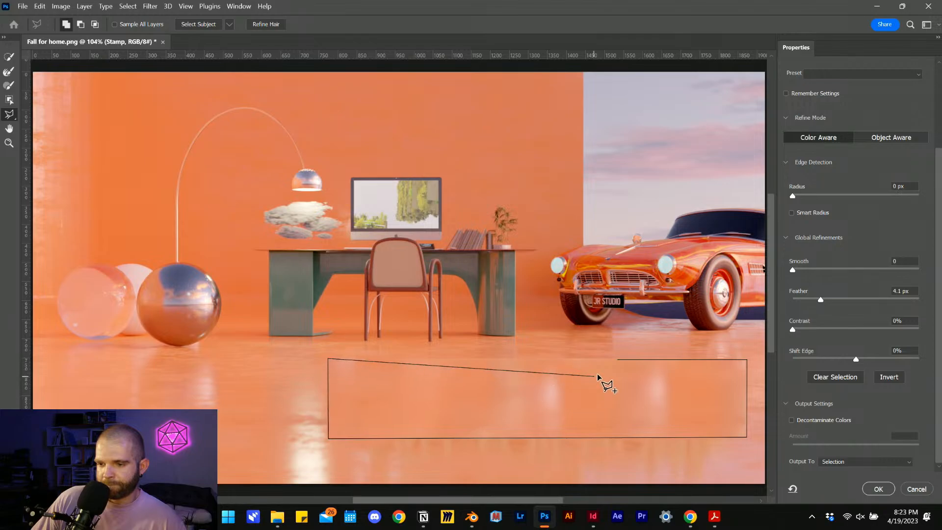
{"action": "left_click", "coordinate": [621, 359]}
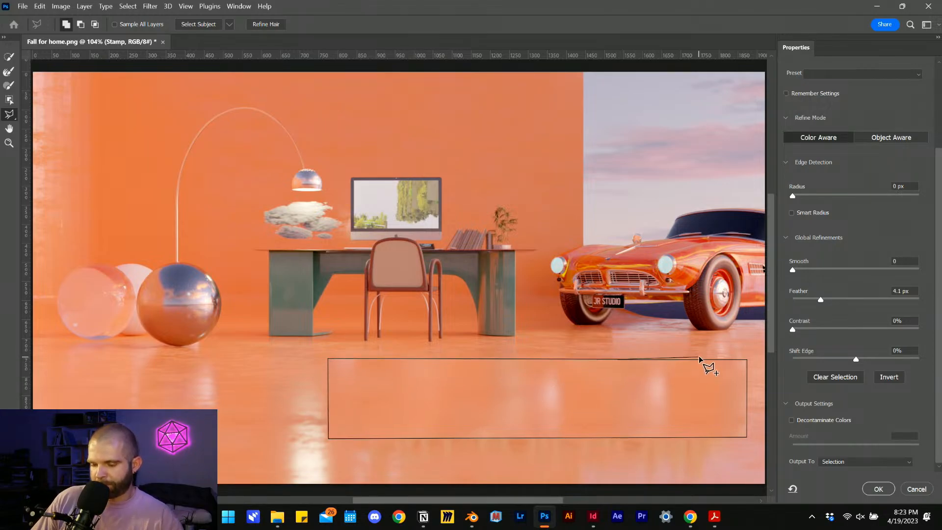
{"action": "scroll", "coordinate": [707, 361], "scroll_direction": "right", "scroll_amount": 2}
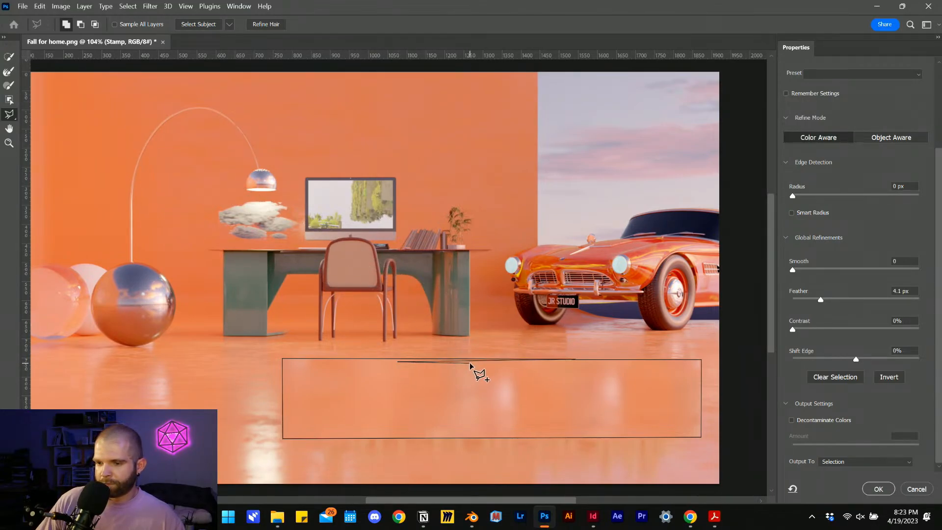
{"action": "left_click", "coordinate": [29, 69]}
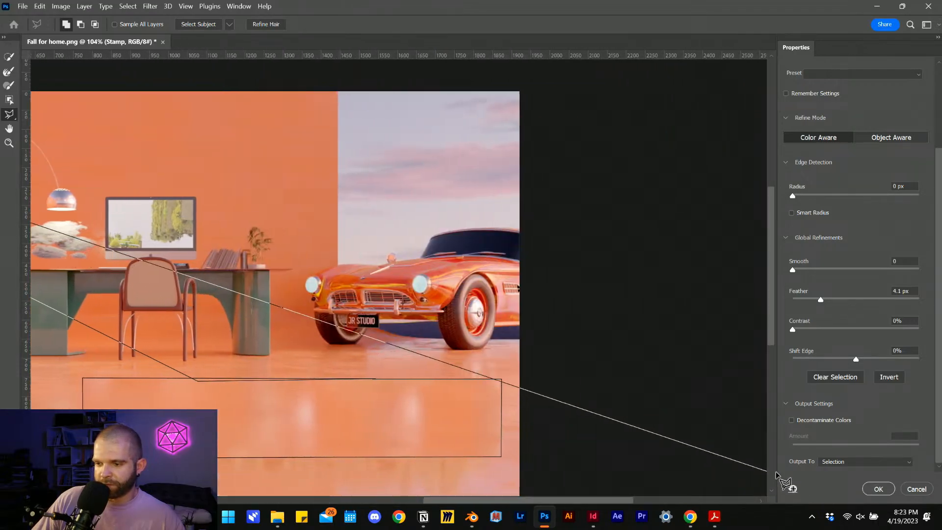
{"action": "left_click", "coordinate": [686, 455]}
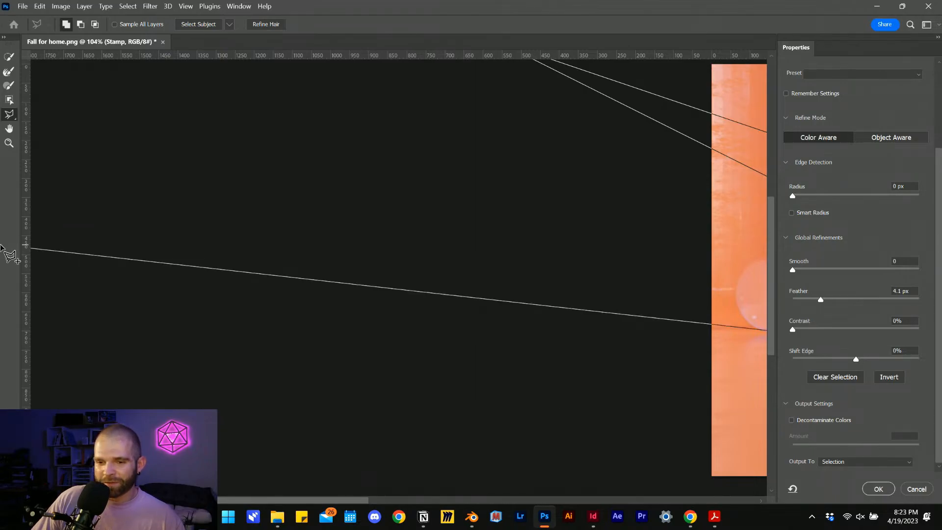
{"action": "left_click", "coordinate": [316, 299]}
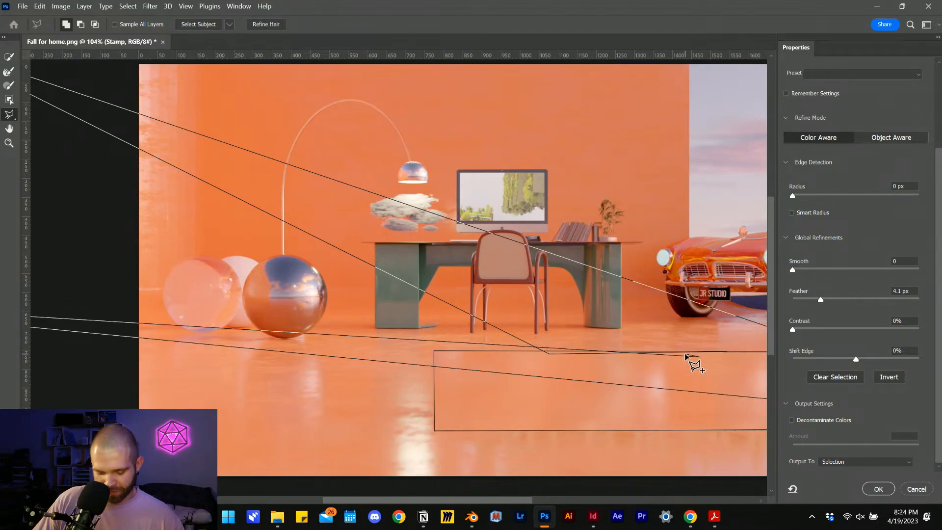
{"action": "left_click", "coordinate": [700, 356]}
{"action": "key", "text": "ctrl+Escape"}
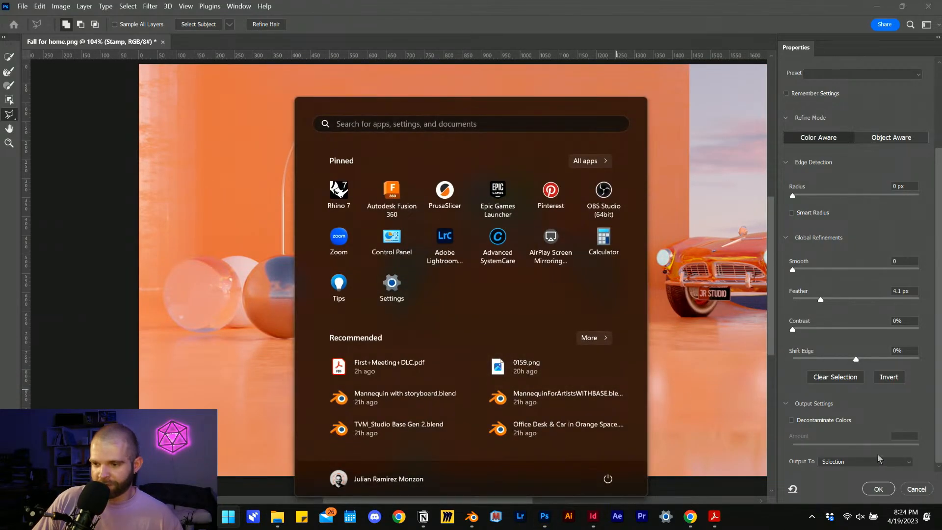
{"action": "left_click", "coordinate": [918, 487]}
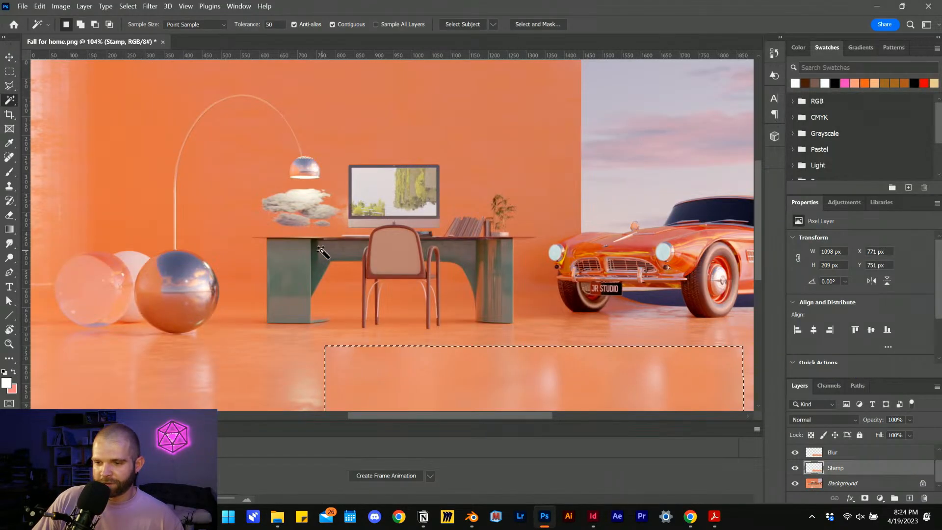
Switch to the Polygonal Lasso tool and set its feather to 20 px
{"action": "scroll", "coordinate": [325, 257], "scroll_direction": "down", "scroll_amount": 2}
{"action": "key", "text": "l"}
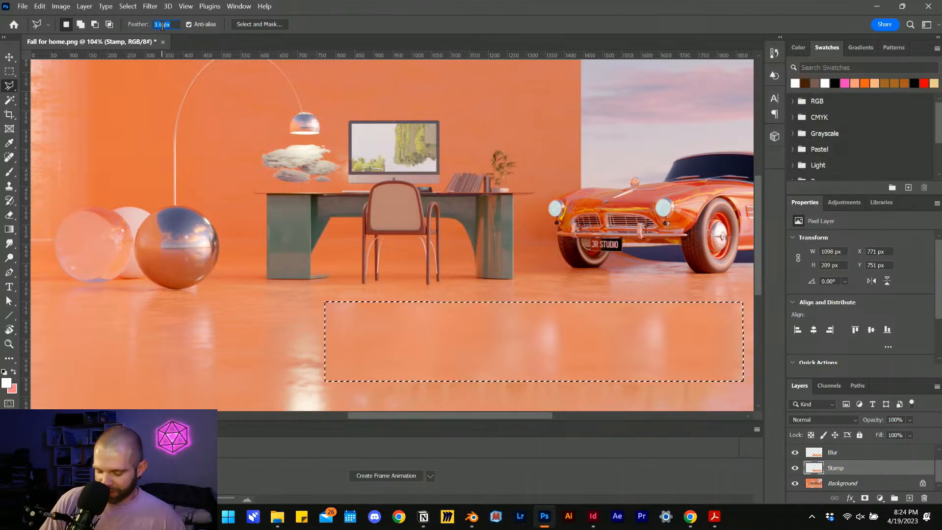
{"action": "type", "text": "12"}
{"action": "key", "text": "Return"}
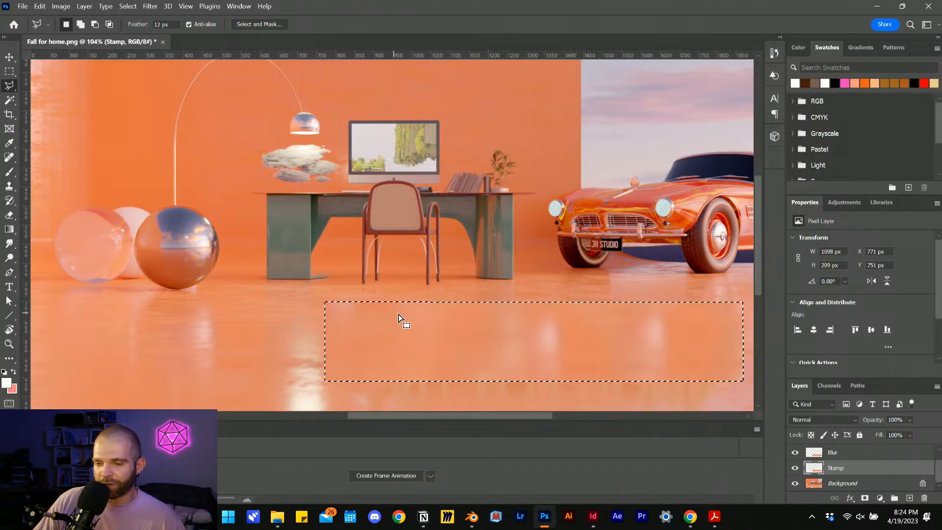
{"action": "left_click", "coordinate": [141, 25]}
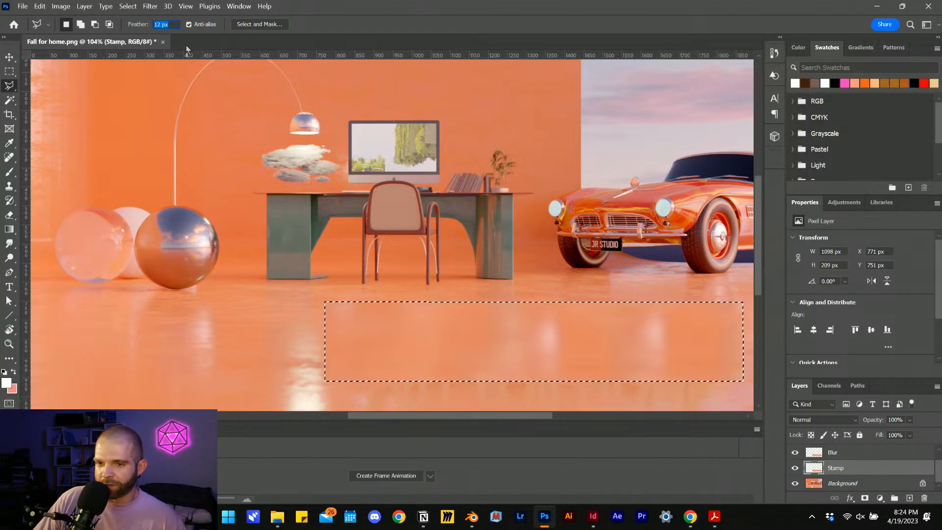
{"action": "type", "text": "20"}
{"action": "key", "text": "Return"}
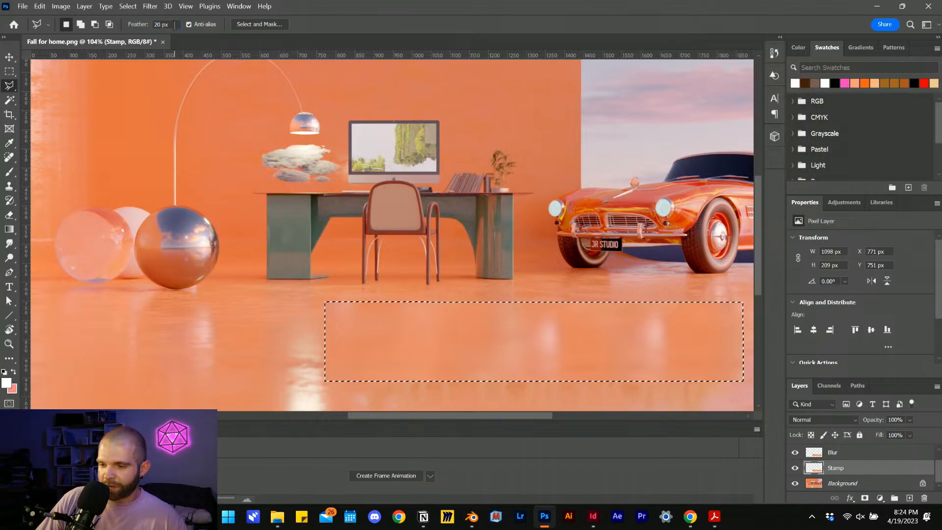
Add a layer mask to the Stamp layer from the rectangular selection and hide the Blur and Background layers
{"action": "left_click", "coordinate": [865, 498]}
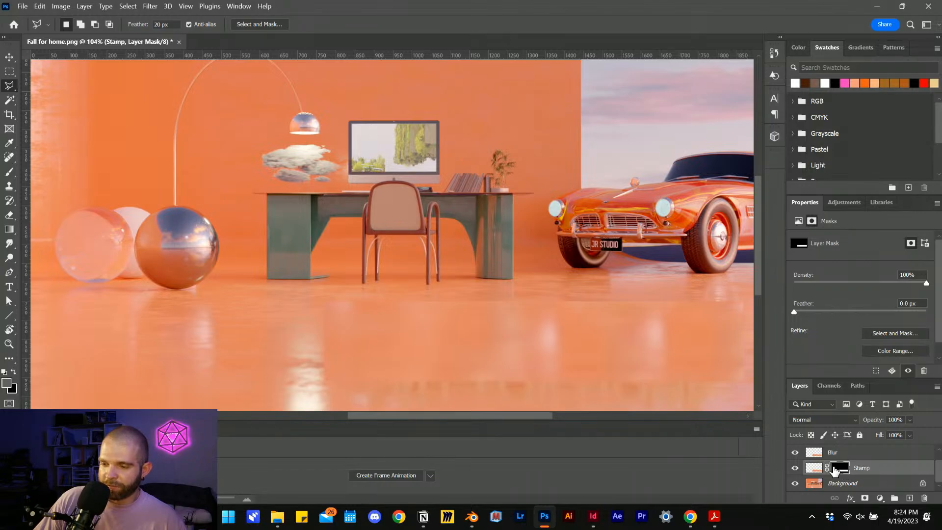
{"action": "left_click", "coordinate": [813, 468]}
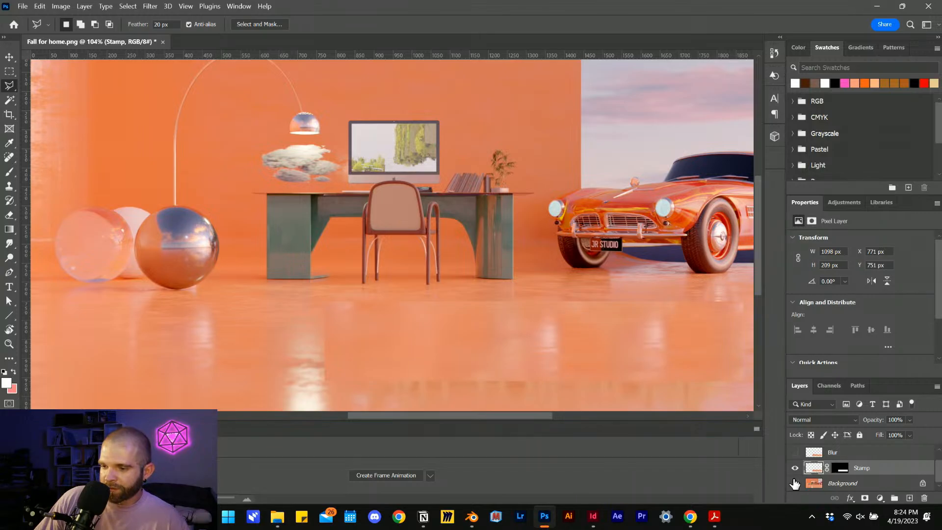
{"action": "left_click", "coordinate": [795, 484]}
Select the Stamp layer's mask and enlarge the Brush tool to 200 px
{"action": "left_click", "coordinate": [840, 469]}
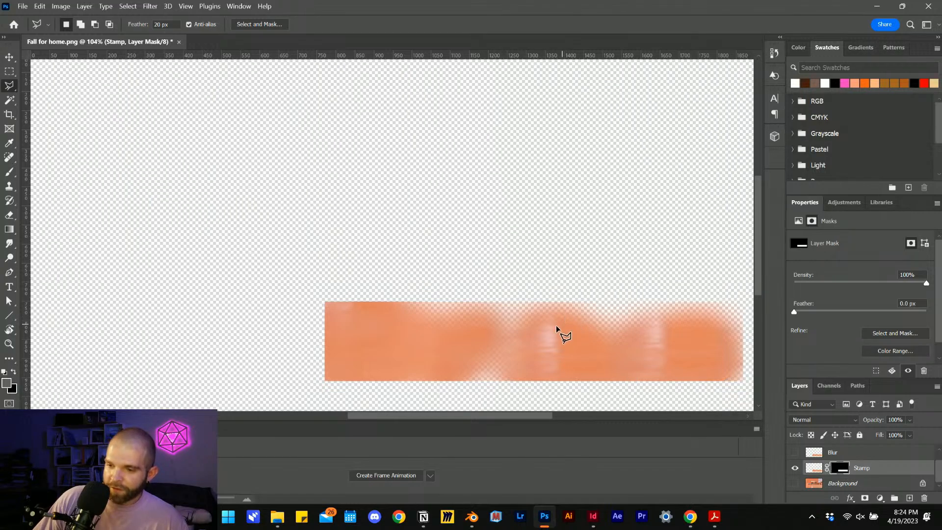
{"action": "key", "text": "b"}
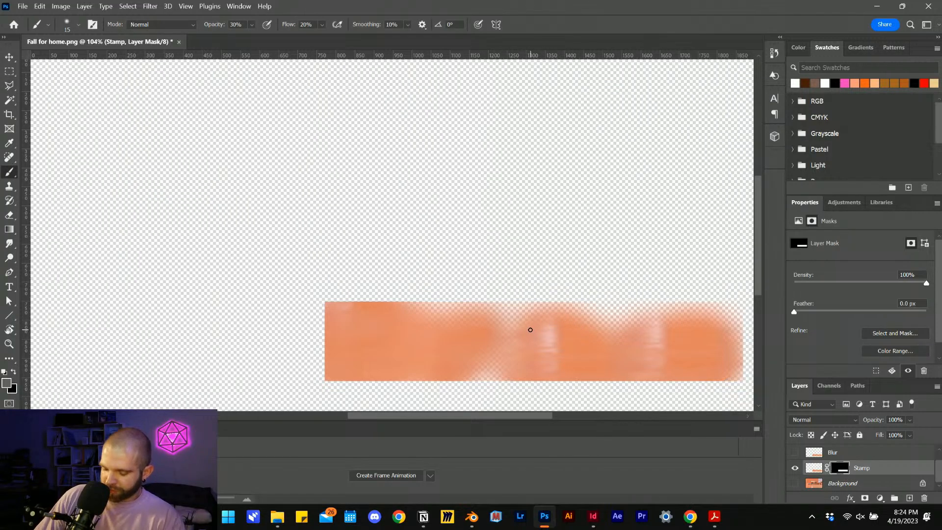
{"action": "key", "text": "bracketright"}
{"action": "key", "text": "bracketright"}
{"action": "key", "text": "bracketright"}
{"action": "key", "text": "bracketright"}
{"action": "key", "text": "bracketright"}
{"action": "key", "text": "bracketright"}
{"action": "key", "text": "bracketright"}
{"action": "key", "text": "bracketright"}
{"action": "key", "text": "bracketright"}
{"action": "key", "text": "bracketright"}
{"action": "key", "text": "bracketright"}
{"action": "key", "text": "bracketright"}
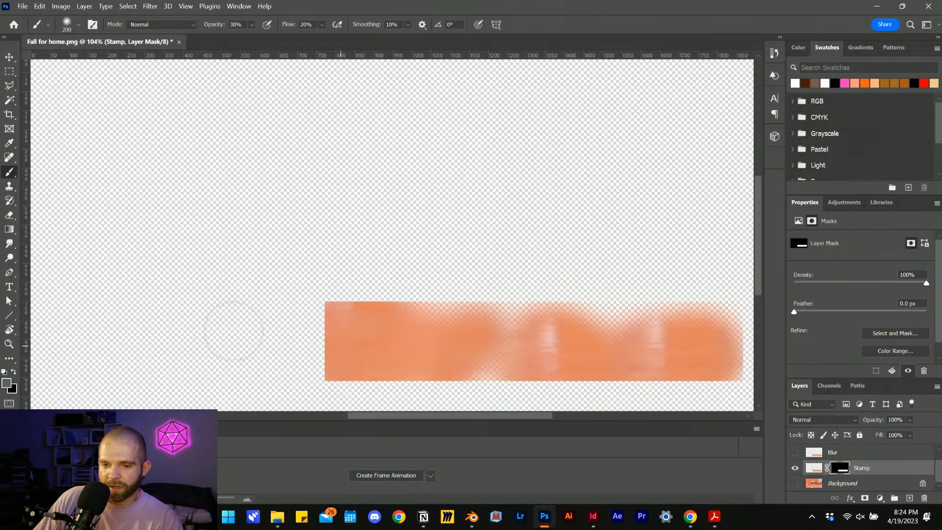
Set the foreground color to white (#ffffff) and the brush flow to 80%
{"action": "left_click", "coordinate": [7, 383]}
{"action": "left_click_drag", "start_coordinate": [661, 239], "coordinate": [616, 135]}
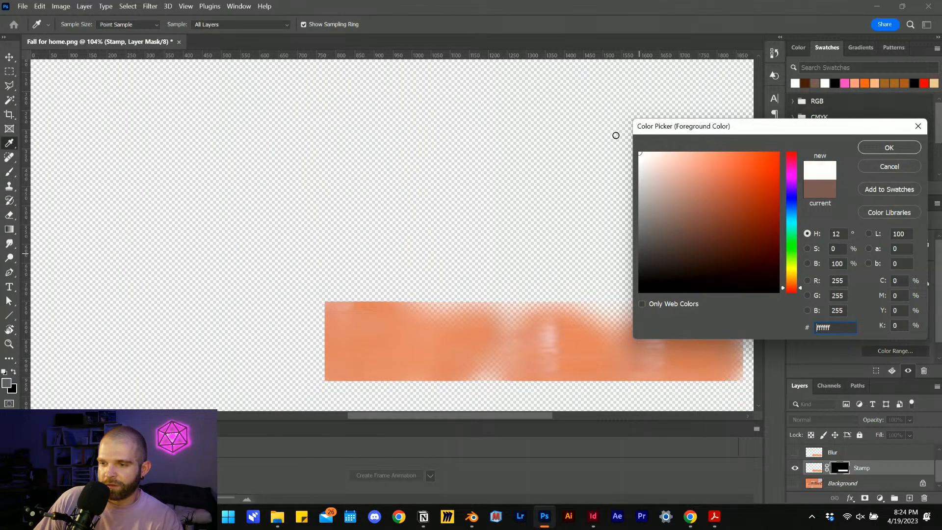
{"action": "left_click", "coordinate": [889, 147]}
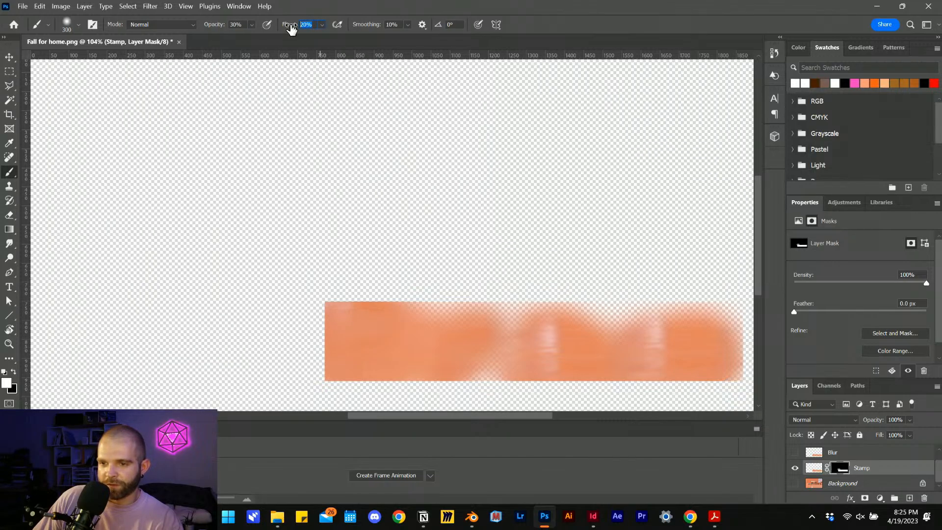
{"action": "type", "text": "80"}
{"action": "key", "text": "Return"}
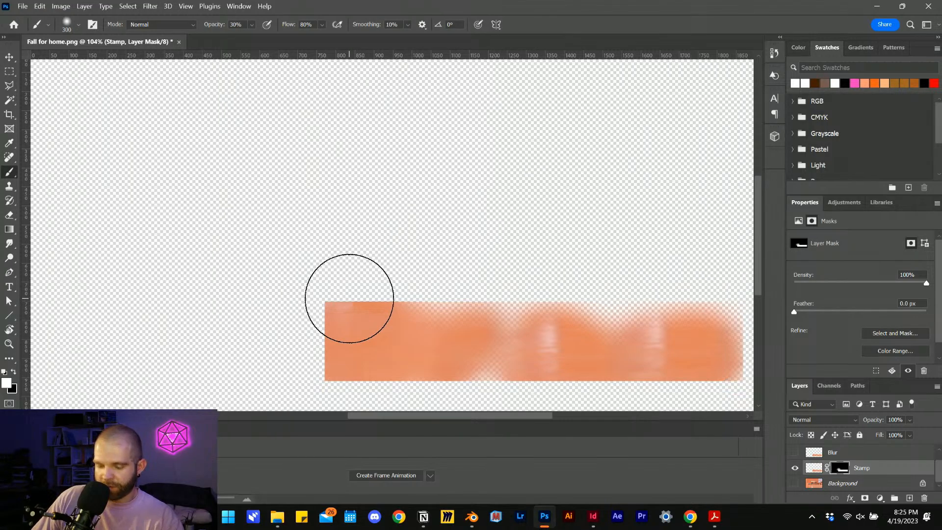
Soften the edges of the Stamp mask with a black 100 px brush, and show the Background layer
{"action": "key", "text": "x"}
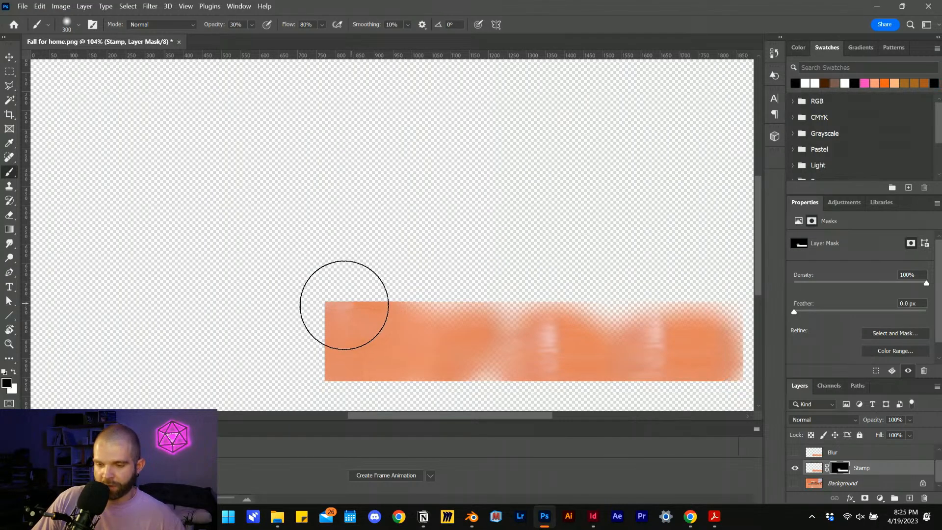
{"action": "key", "text": "bracketleft"}
{"action": "key", "text": "bracketleft"}
{"action": "key", "text": "bracketleft"}
{"action": "key", "text": "bracketleft"}
{"action": "key", "text": "bracketleft"}
{"action": "key", "text": "bracketleft"}
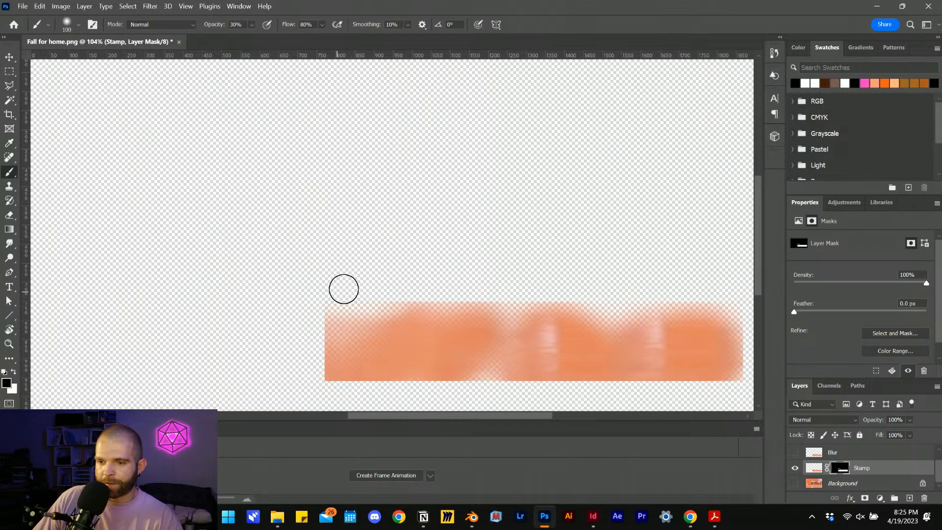
{"action": "mouse_move", "coordinate": [343, 288]}
{"action": "left_mouse_down"}
{"action": "mouse_move", "coordinate": [319, 351]}
{"action": "mouse_move", "coordinate": [324, 296]}
{"action": "mouse_move", "coordinate": [320, 385]}
{"action": "mouse_move", "coordinate": [305, 382]}
{"action": "mouse_move", "coordinate": [708, 387]}
{"action": "mouse_move", "coordinate": [469, 392]}
{"action": "mouse_move", "coordinate": [682, 389]}
{"action": "mouse_move", "coordinate": [635, 390]}
{"action": "left_mouse_up"}
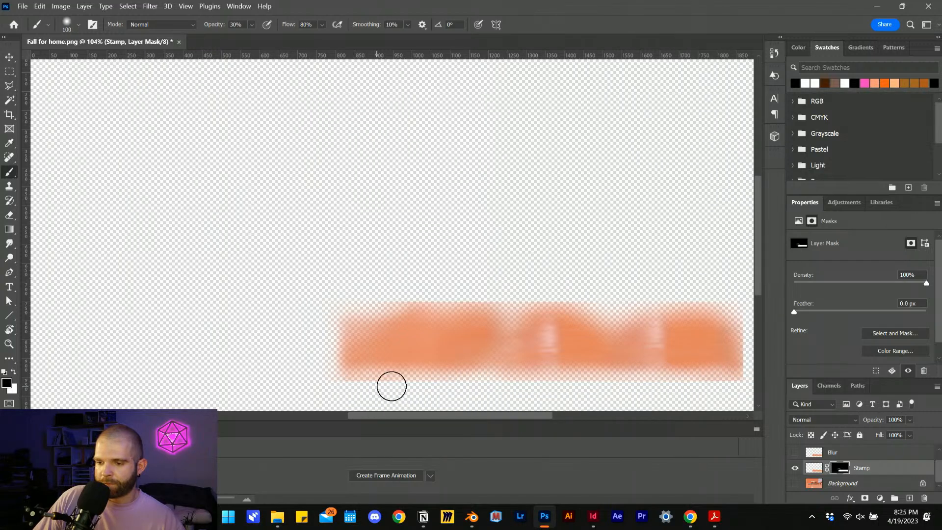
{"action": "mouse_move", "coordinate": [707, 368]}
{"action": "left_mouse_down"}
{"action": "mouse_move", "coordinate": [731, 330]}
{"action": "mouse_move", "coordinate": [731, 301]}
{"action": "mouse_move", "coordinate": [746, 364]}
{"action": "left_mouse_up"}
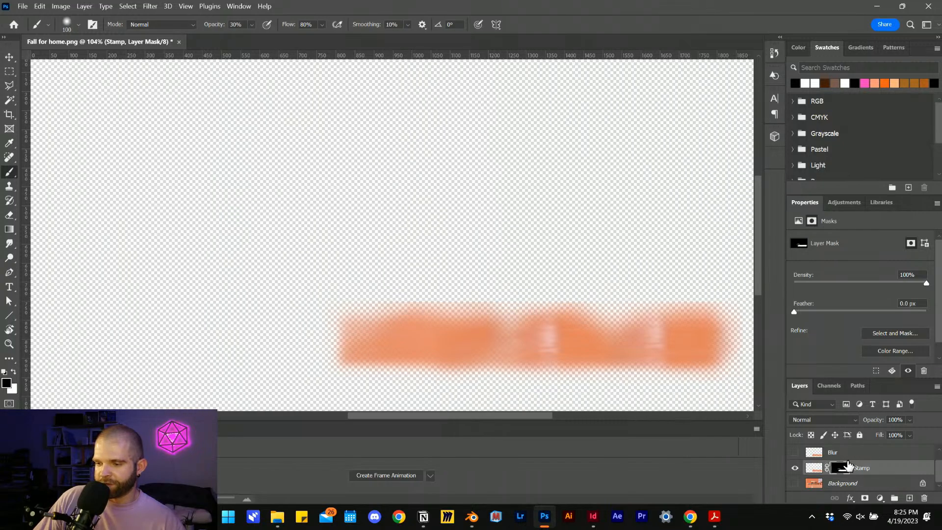
{"action": "left_click", "coordinate": [795, 483]}
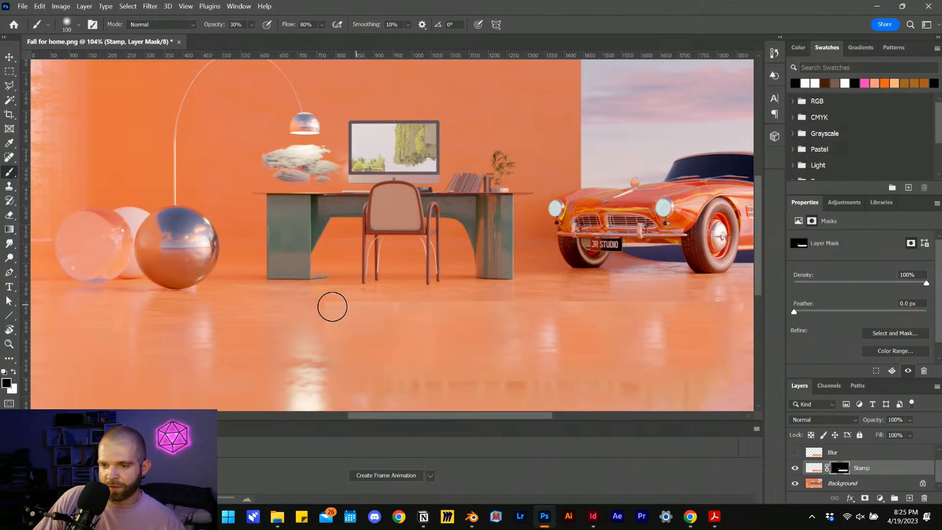
{"action": "scroll", "coordinate": [441, 353], "scroll_direction": "up", "scroll_amount": 1}
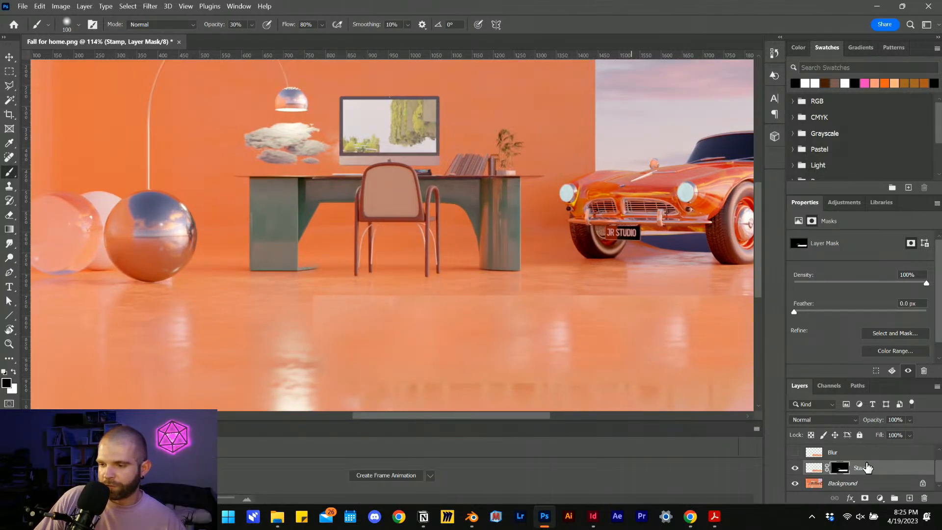
Place Fall for home.png from the Render Scenes folder as a smart object directly above the Background layer
{"action": "left_click", "coordinate": [858, 484]}
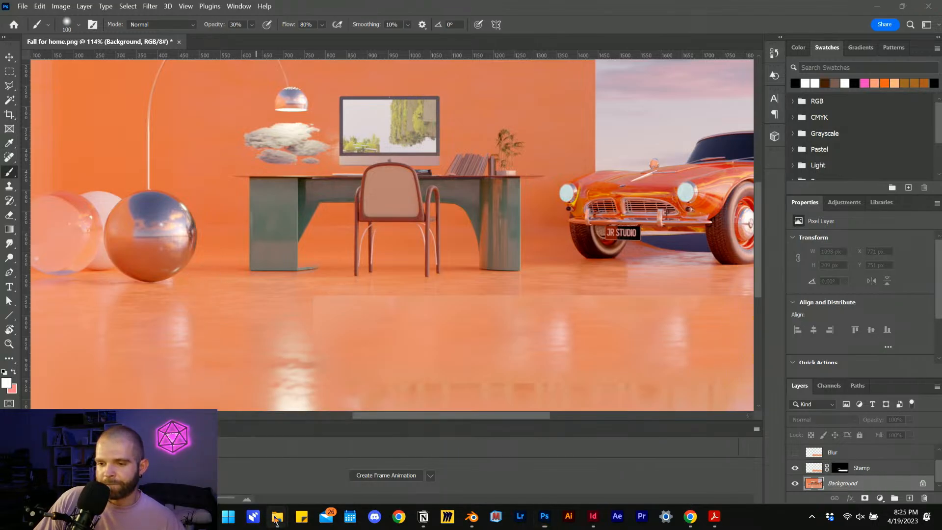
{"action": "mouse_move", "coordinate": [277, 516]}
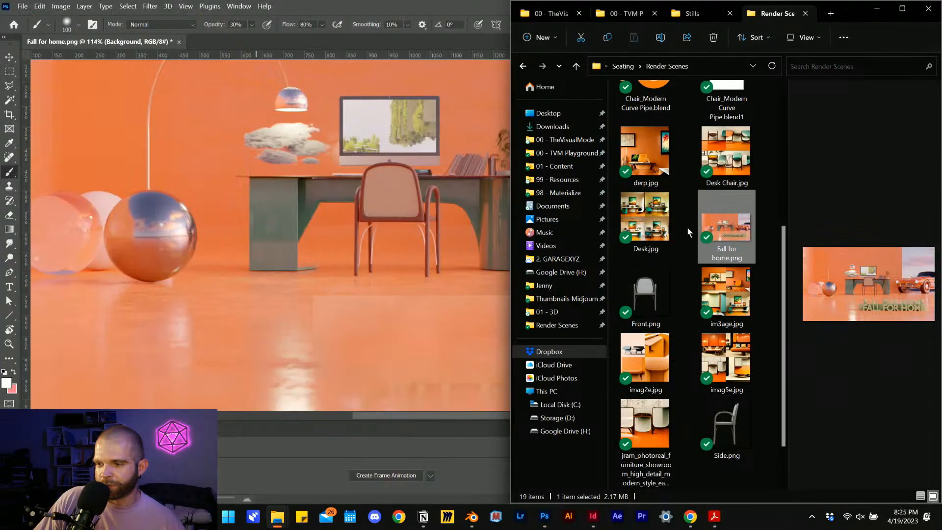
{"action": "left_click_drag", "start_coordinate": [730, 230], "coordinate": [412, 257]}
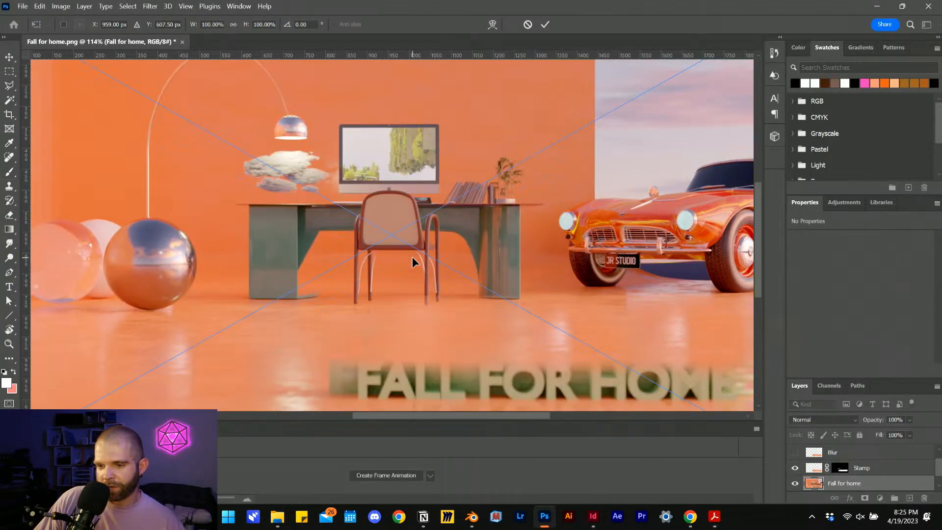
{"action": "key", "text": "Return"}
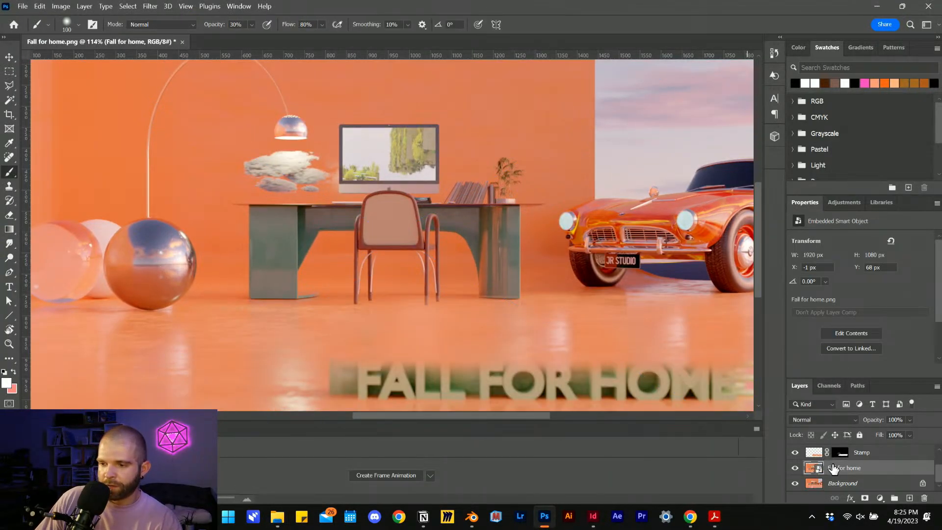
Move the placed Fall for home layer up to Y 0 px so it lines up with the canvas
{"action": "left_click_drag", "start_coordinate": [833, 468], "coordinate": [836, 469]}
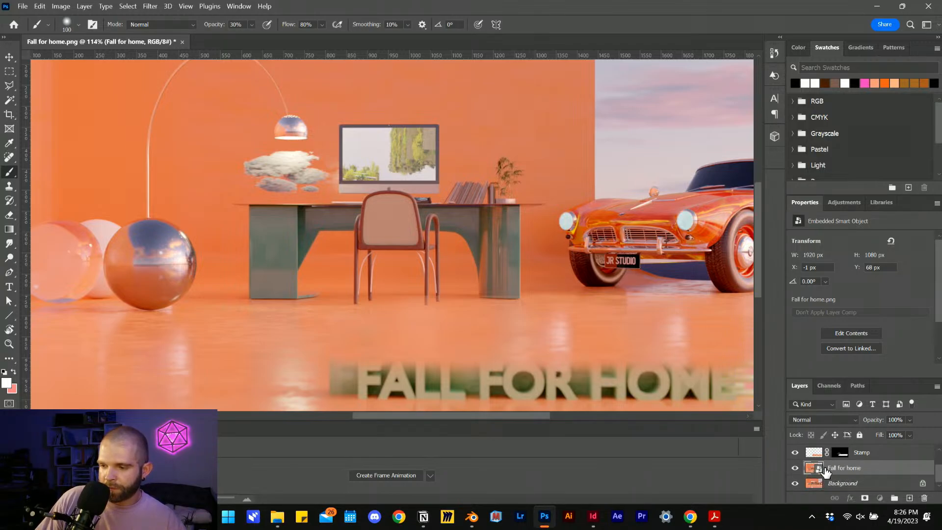
{"action": "scroll", "coordinate": [599, 319], "scroll_direction": "down", "scroll_amount": 3}
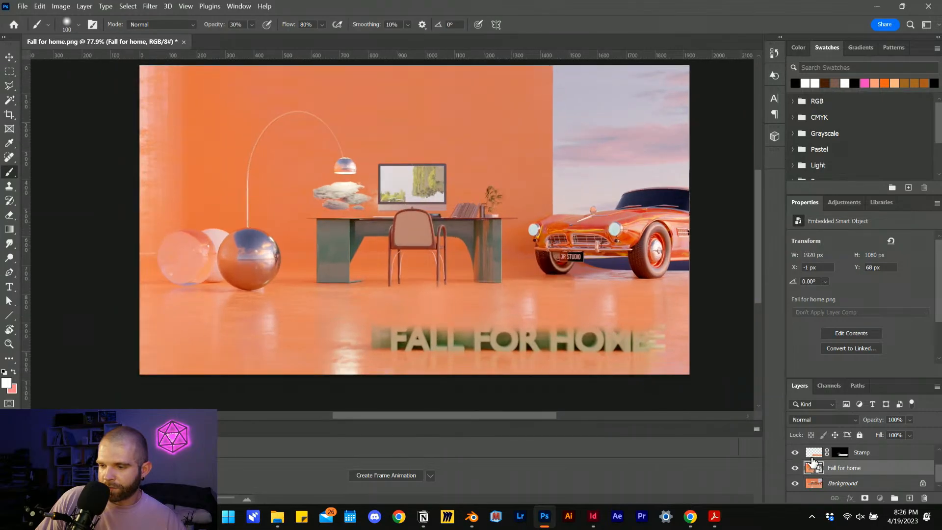
{"action": "key", "text": "v"}
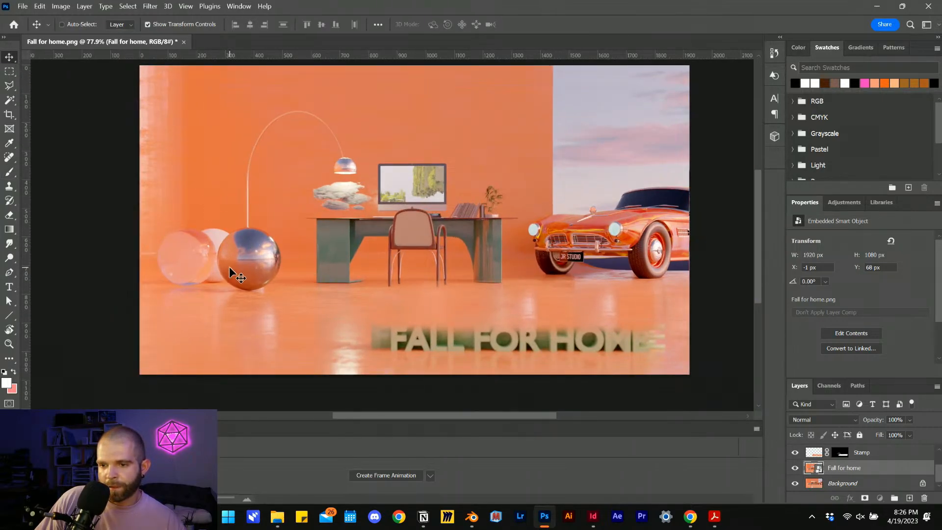
{"action": "left_click_drag", "start_coordinate": [229, 266], "coordinate": [228, 247]}
{"action": "scroll", "coordinate": [597, 342], "scroll_direction": "up", "scroll_amount": 1}
{"action": "scroll", "coordinate": [596, 338], "scroll_direction": "up", "scroll_amount": 2}
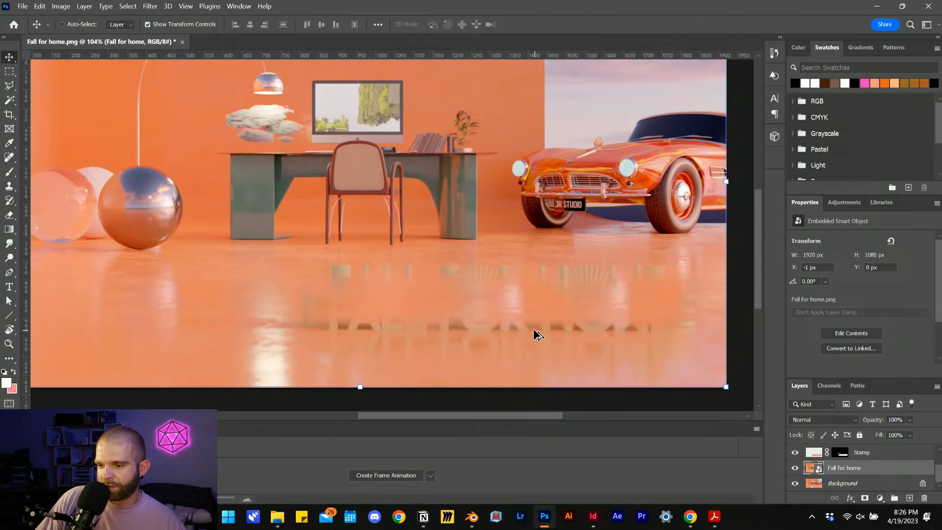
Select the Blur and Stamp layers together and stretch them vertically to 144.13% height to cover the floor lettering
{"action": "left_click", "coordinate": [872, 455]}
{"action": "scroll", "coordinate": [845, 462], "scroll_direction": "up", "scroll_amount": 1}
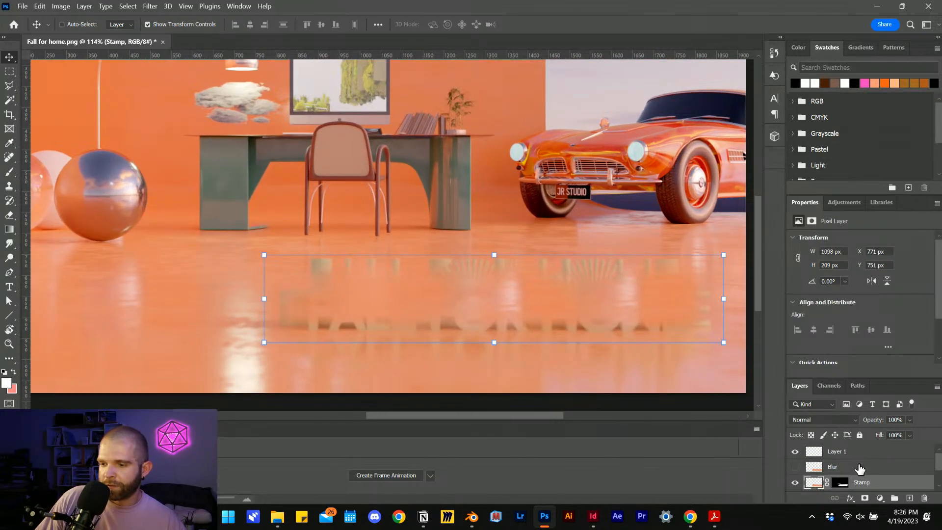
{"action": "left_click", "coordinate": [859, 468], "text": "ctrl"}
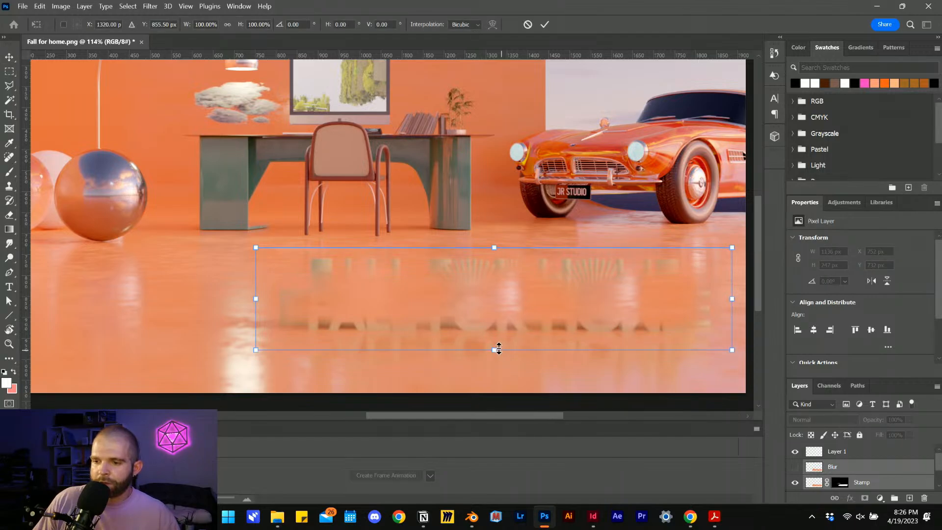
{"action": "left_click_drag", "start_coordinate": [495, 349], "coordinate": [510, 327]}
{"action": "scroll", "coordinate": [603, 326], "scroll_direction": "down", "scroll_amount": 2}
{"action": "scroll", "coordinate": [427, 295], "scroll_direction": "down", "scroll_amount": 1}
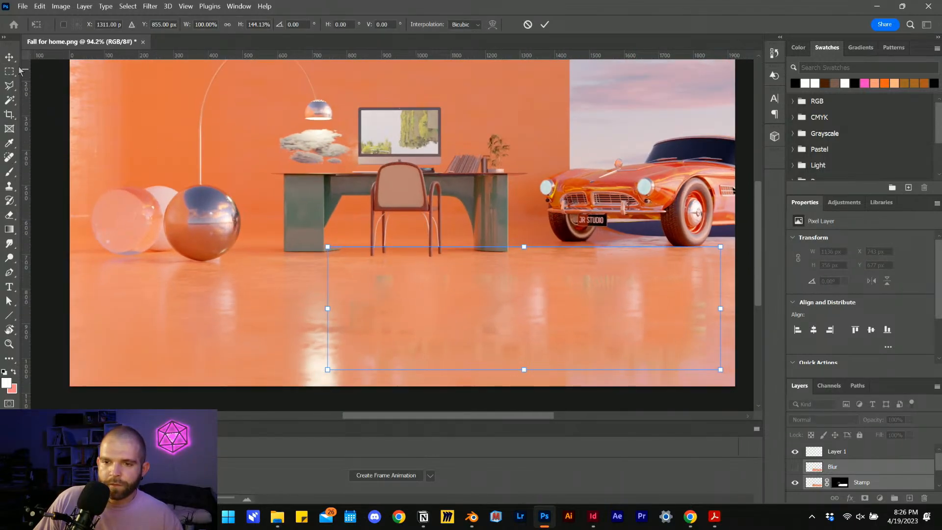
{"action": "key", "text": "Return"}
{"action": "scroll", "coordinate": [301, 233], "scroll_direction": "up", "scroll_amount": 1}
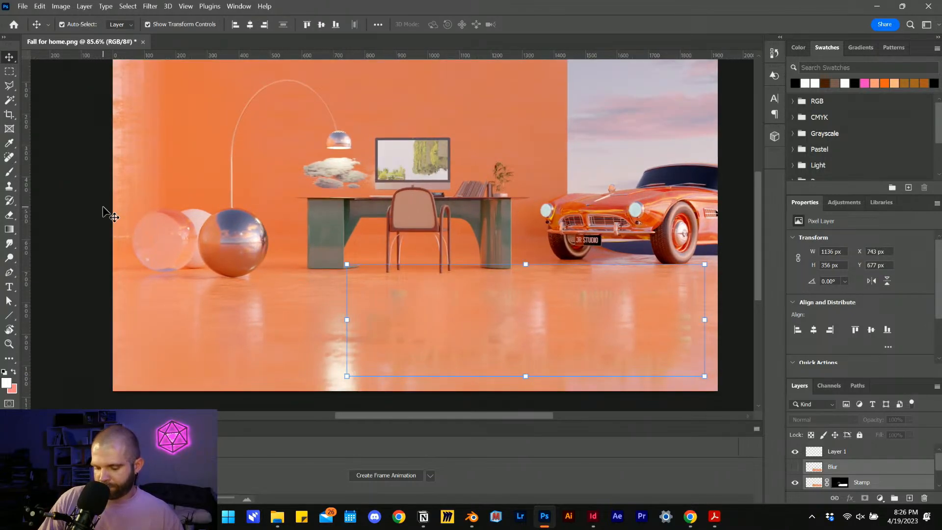
{"action": "scroll", "coordinate": [103, 211], "scroll_direction": "down", "scroll_amount": 1}
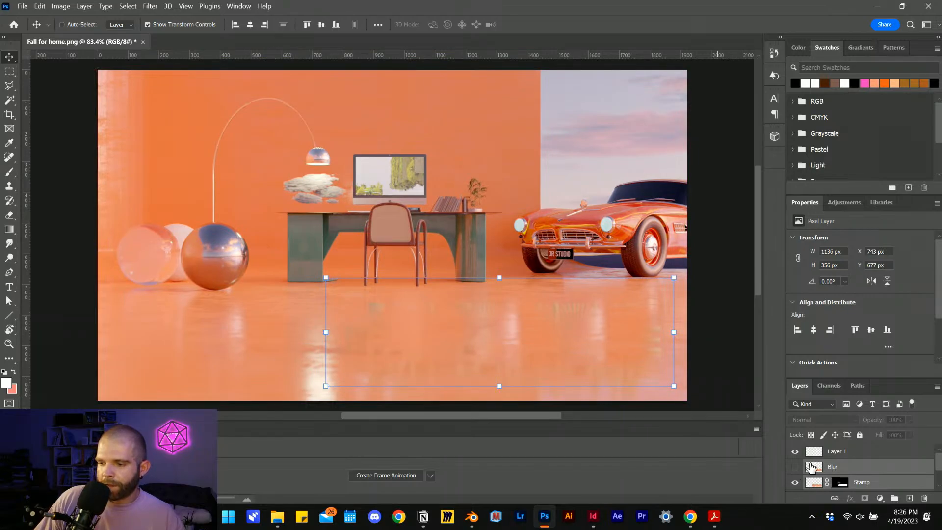
Show the Blur layer and select Layer 1
{"action": "left_click", "coordinate": [795, 467]}
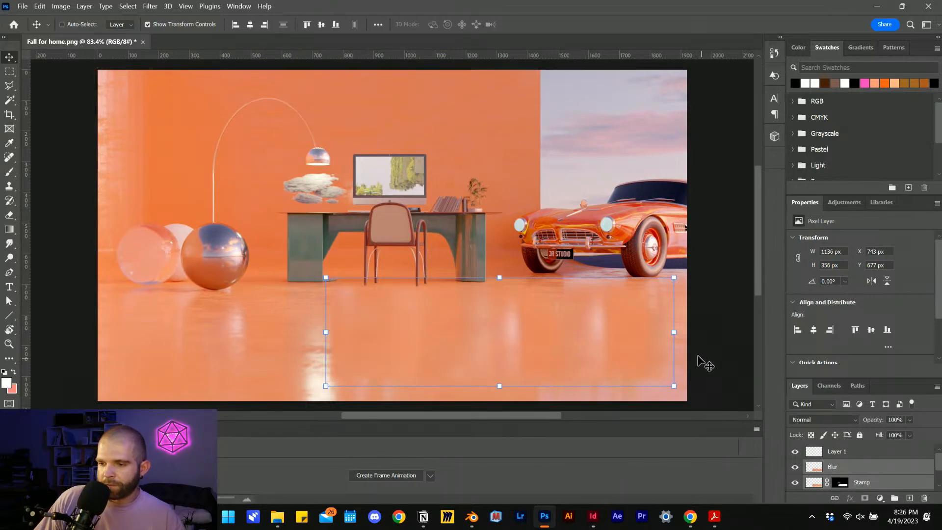
{"action": "left_click", "coordinate": [836, 453]}
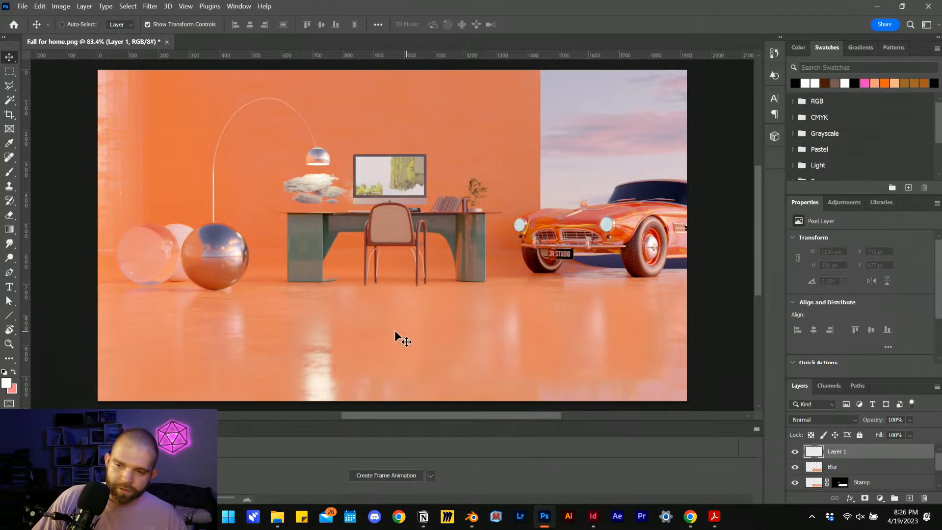
{"action": "scroll", "coordinate": [468, 328], "scroll_direction": "down", "scroll_amount": 1}
{"action": "scroll", "coordinate": [288, 332], "scroll_direction": "up", "scroll_amount": 1}
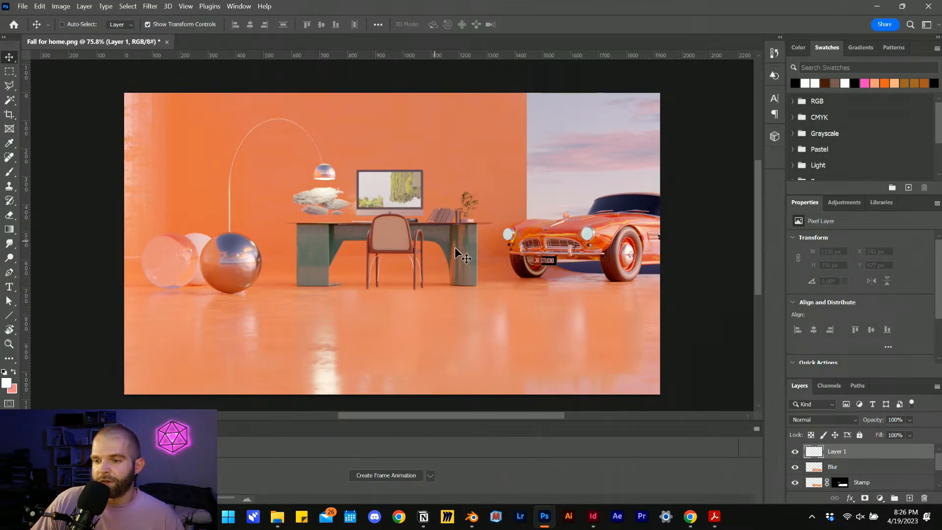
{"action": "scroll", "coordinate": [339, 226], "scroll_direction": "up", "scroll_amount": 1}
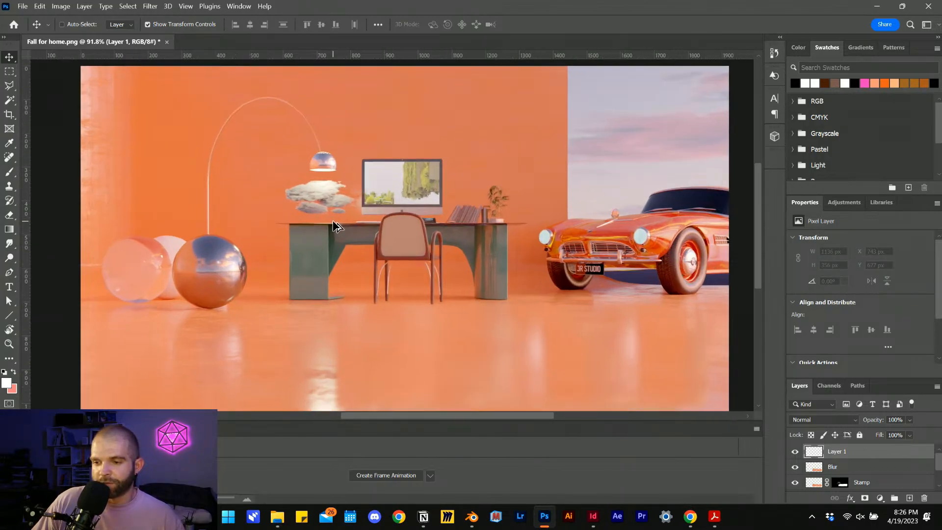
Save the document as Fall for home.psd in the Edits folder
{"action": "key", "text": "ctrl+s"}
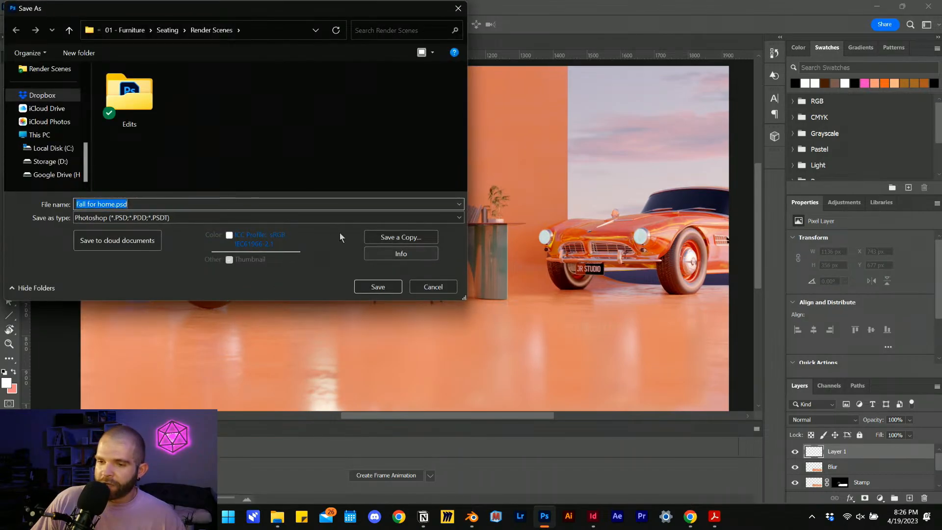
{"action": "double_click", "coordinate": [148, 113]}
{"action": "left_click", "coordinate": [392, 286]}
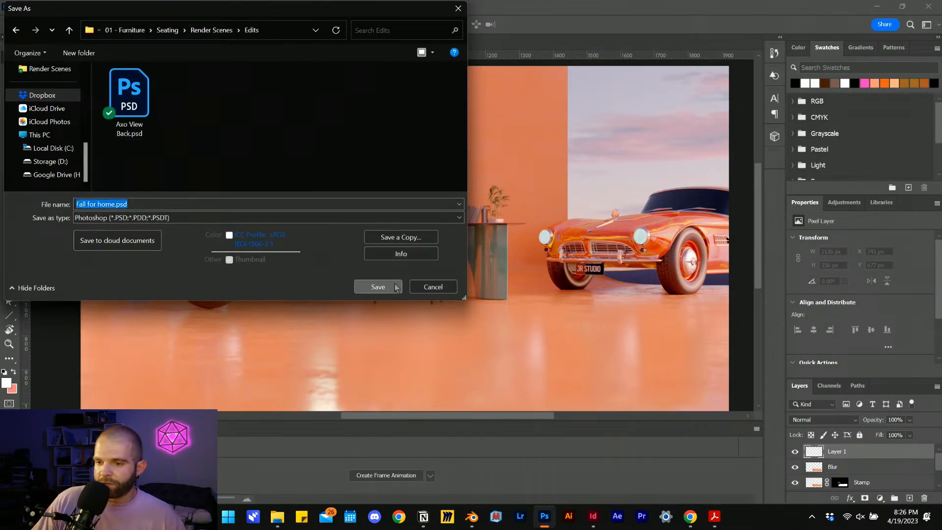
{"action": "left_click", "coordinate": [601, 149]}
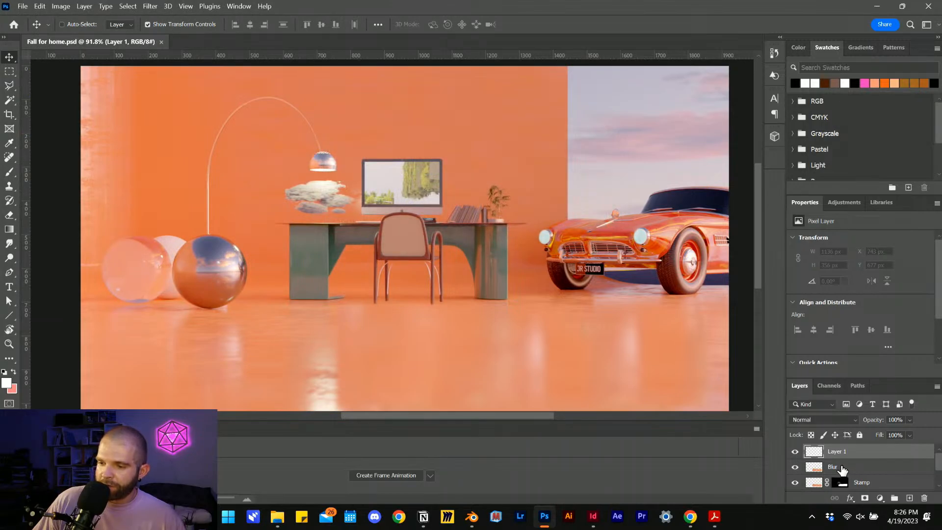
Select the Blur layer and isolate it by hiding Layer 1, Stamp, Fall for home and Background
{"action": "left_click", "coordinate": [842, 469]}
{"action": "scroll", "coordinate": [813, 467], "scroll_direction": "down", "scroll_amount": 2}
{"action": "left_click", "coordinate": [795, 468]}
{"action": "left_click", "coordinate": [795, 485]}
{"action": "scroll", "coordinate": [812, 482], "scroll_direction": "up", "scroll_amount": 2}
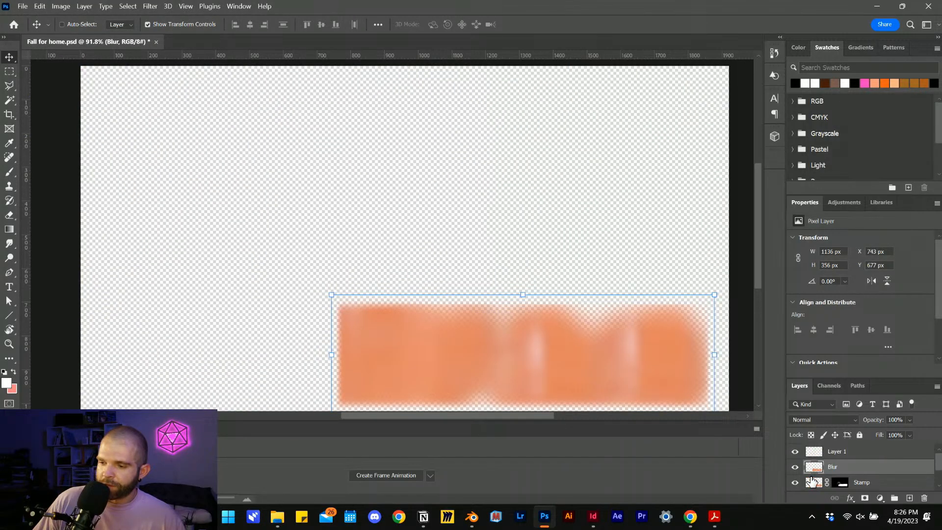
{"action": "left_click", "coordinate": [795, 483]}
{"action": "left_click", "coordinate": [795, 466]}
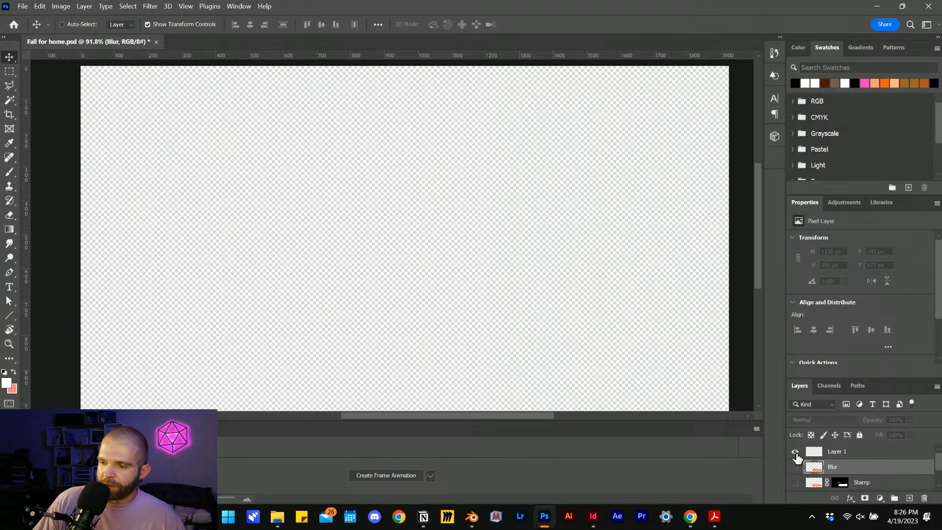
{"action": "left_click", "coordinate": [795, 451]}
{"action": "left_click", "coordinate": [795, 467]}
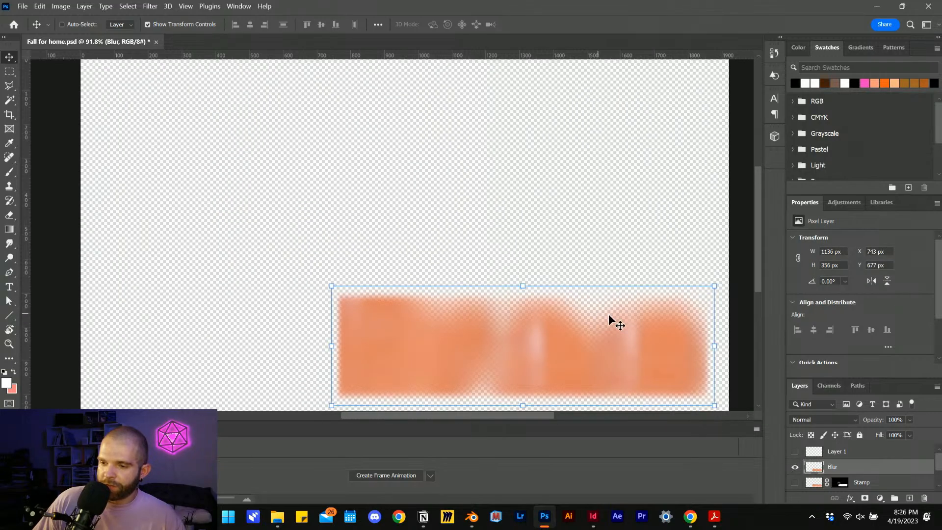
Show the Stamp, Fall for home and Background layers again and save the document
{"action": "scroll", "coordinate": [813, 470], "scroll_direction": "down", "scroll_amount": 2}
{"action": "left_click", "coordinate": [795, 451]}
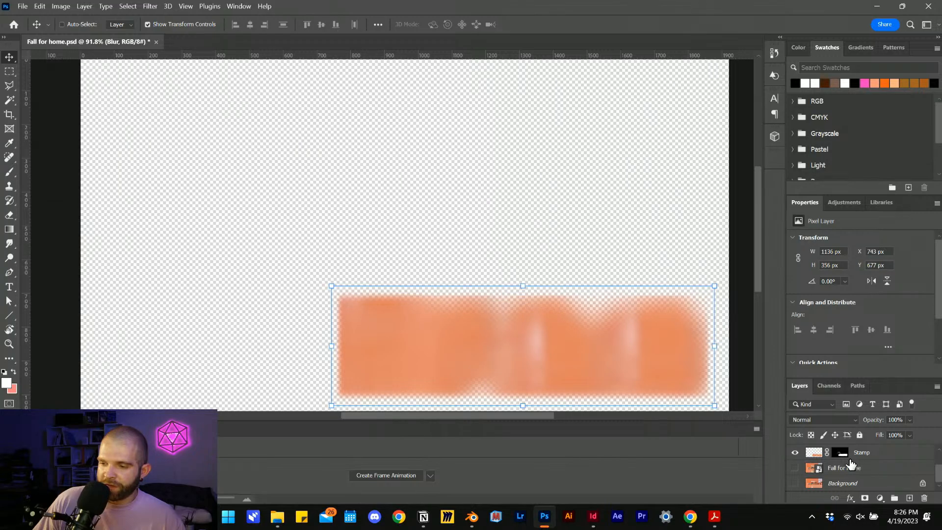
{"action": "scroll", "coordinate": [849, 456], "scroll_direction": "up", "scroll_amount": 1}
{"action": "scroll", "coordinate": [834, 479], "scroll_direction": "down", "scroll_amount": 1}
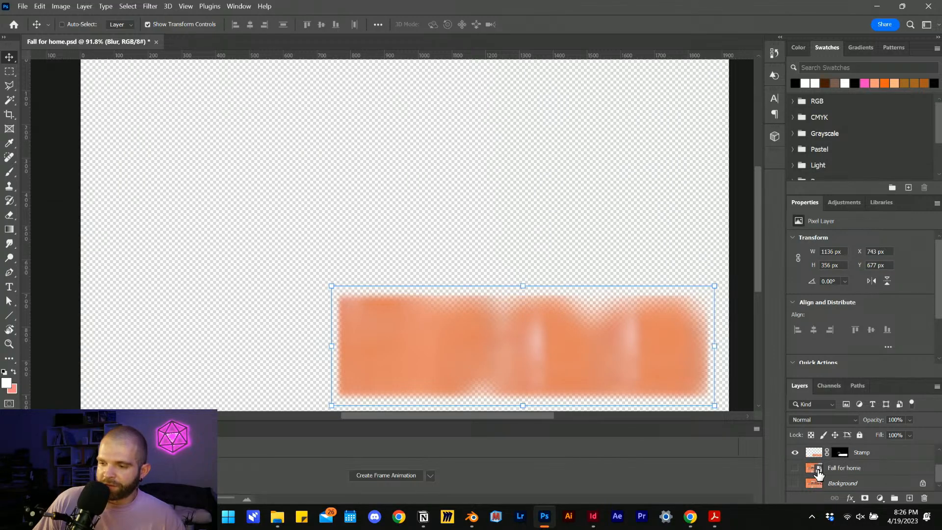
{"action": "left_click", "coordinate": [796, 468]}
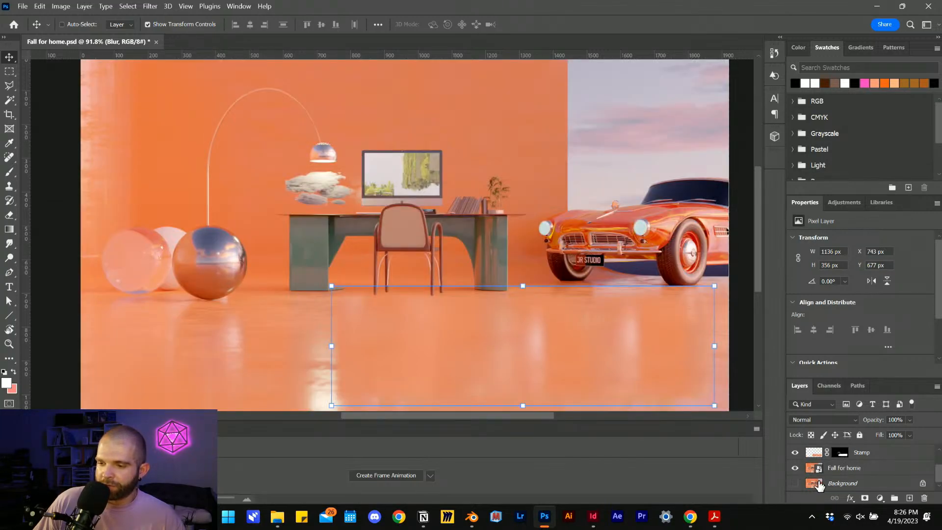
{"action": "left_click", "coordinate": [838, 484]}
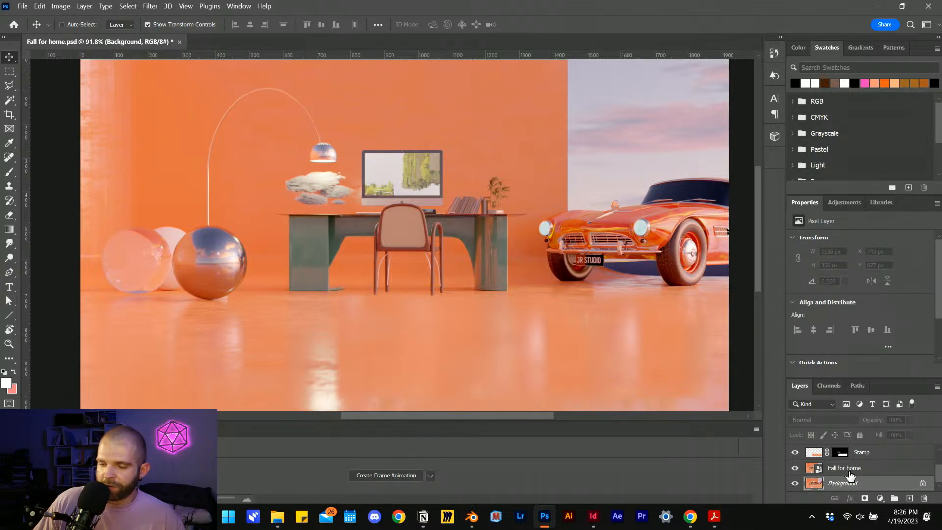
{"action": "left_click", "coordinate": [847, 472]}
{"action": "left_click", "coordinate": [850, 484]}
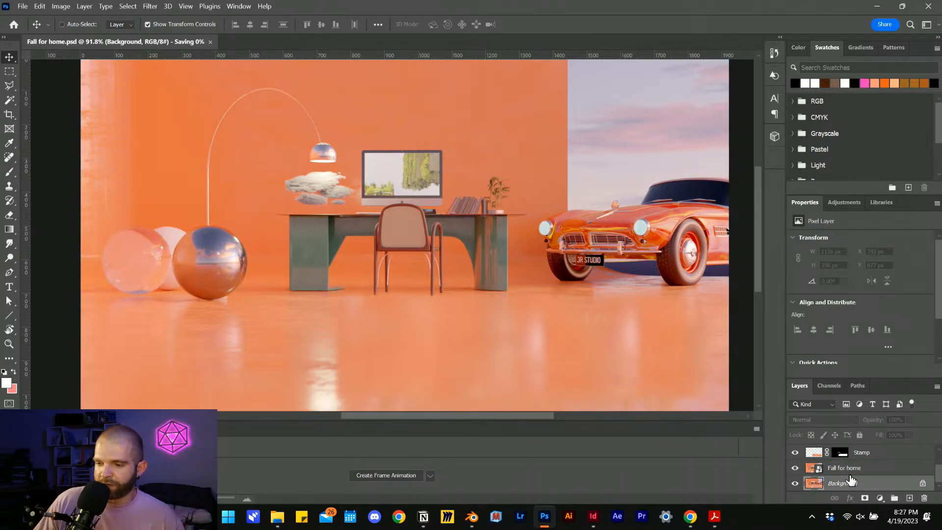
Add a layer mask to the Fall for home layer, brush black on it over the floor at 30% opacity, and save
{"action": "left_click", "coordinate": [846, 469]}
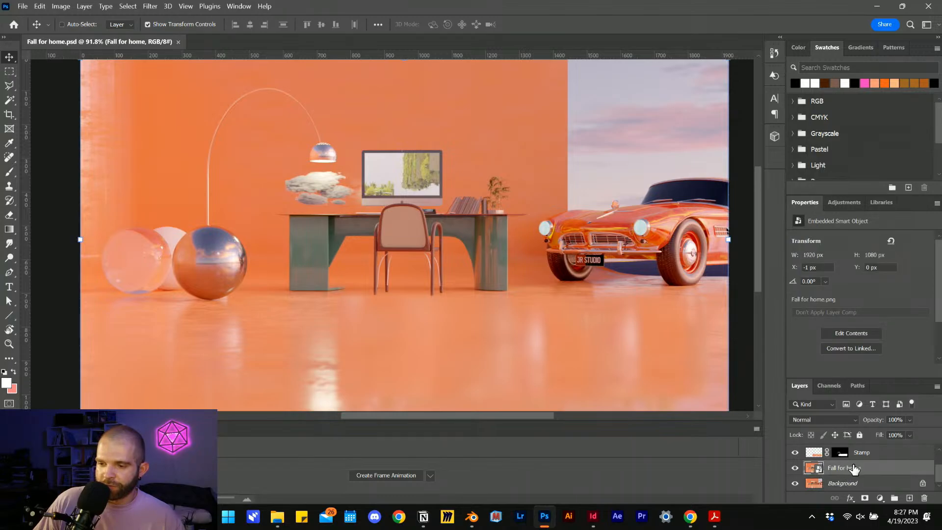
{"action": "left_click", "coordinate": [865, 498]}
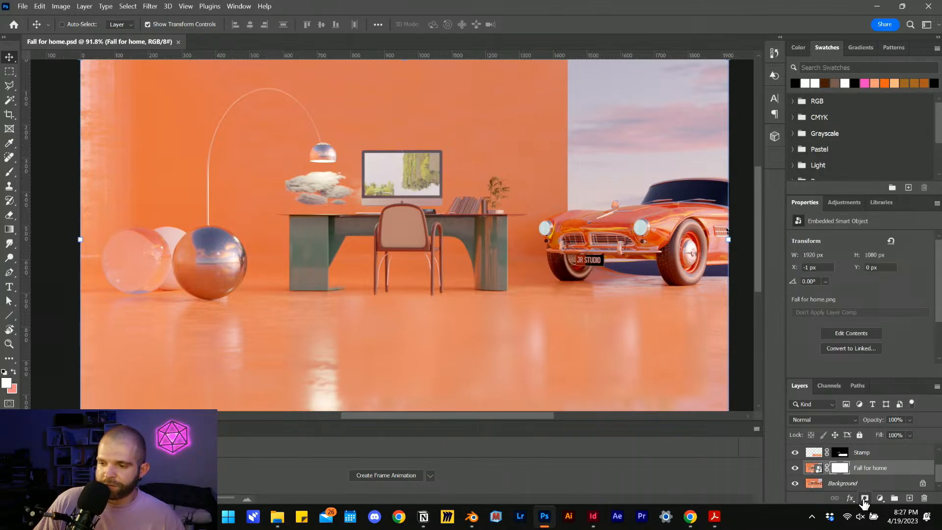
{"action": "key", "text": "b"}
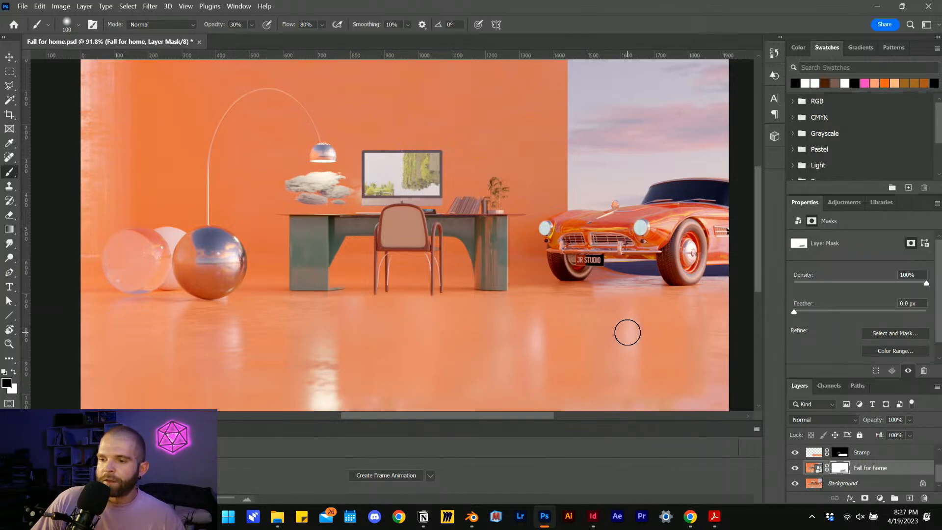
{"action": "key", "text": "ctrl+s"}
{"action": "scroll", "coordinate": [422, 294], "scroll_direction": "up", "scroll_amount": 5}
{"action": "scroll", "coordinate": [393, 289], "scroll_direction": "down", "scroll_amount": 3}
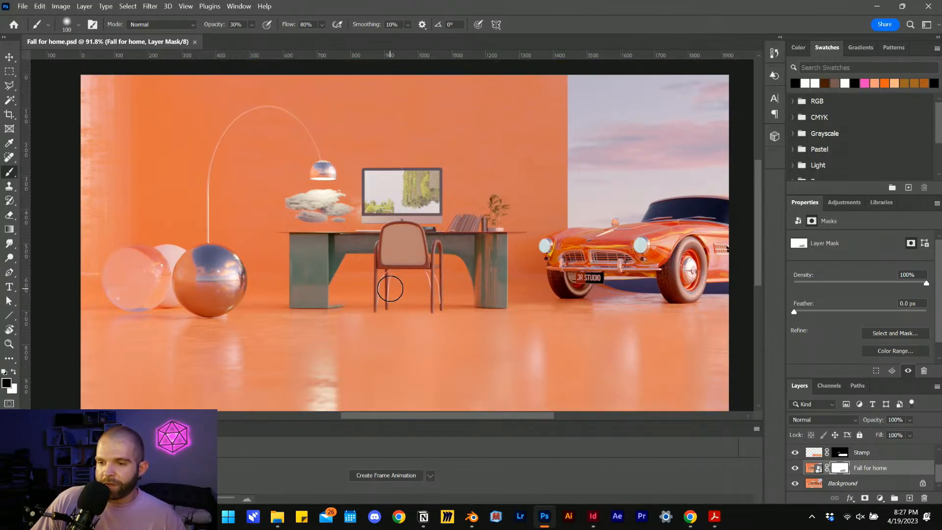
{"action": "scroll", "coordinate": [358, 287], "scroll_direction": "down", "scroll_amount": 1}
{"action": "scroll", "coordinate": [363, 288], "scroll_direction": "up", "scroll_amount": 1}
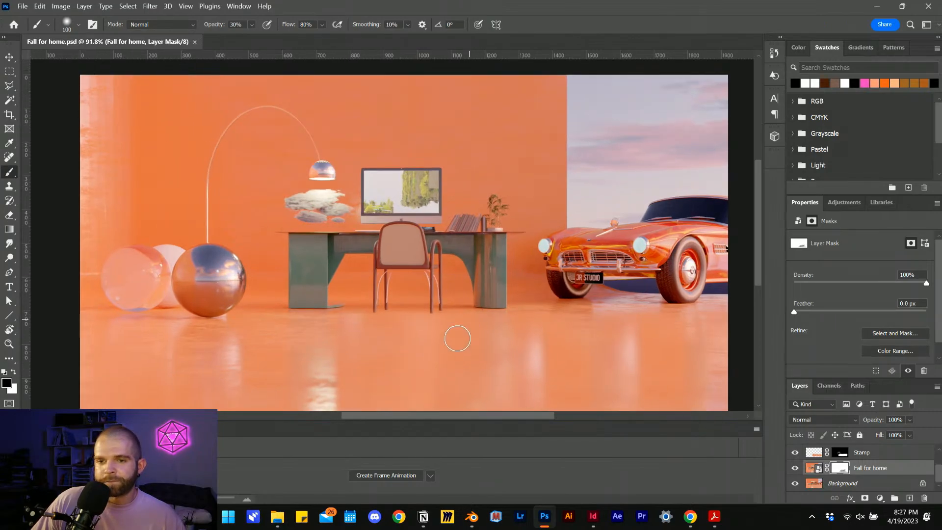
Switch to InDesign and replace the selected orange room picture in Branded.indd with Fall for home.psd from the Render Scenes Edits folder
{"action": "left_click", "coordinate": [593, 523]}
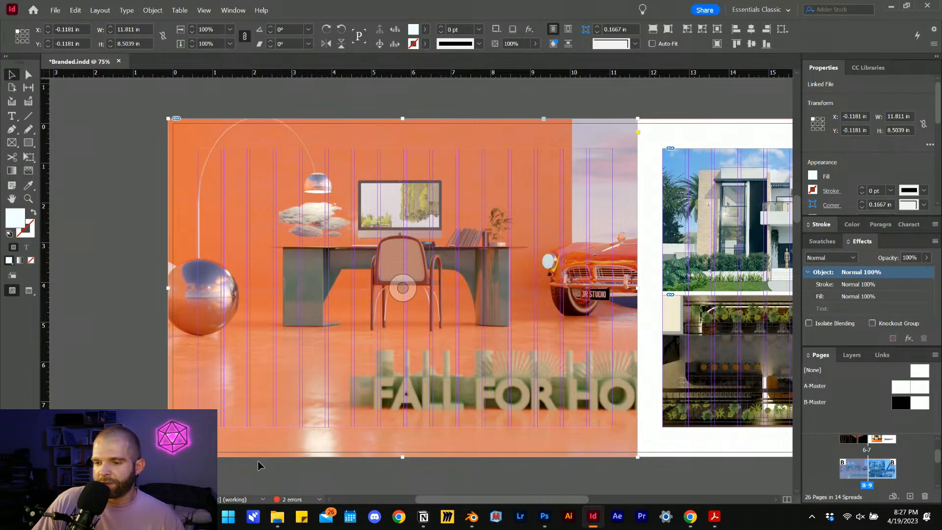
{"action": "mouse_move", "coordinate": [277, 516]}
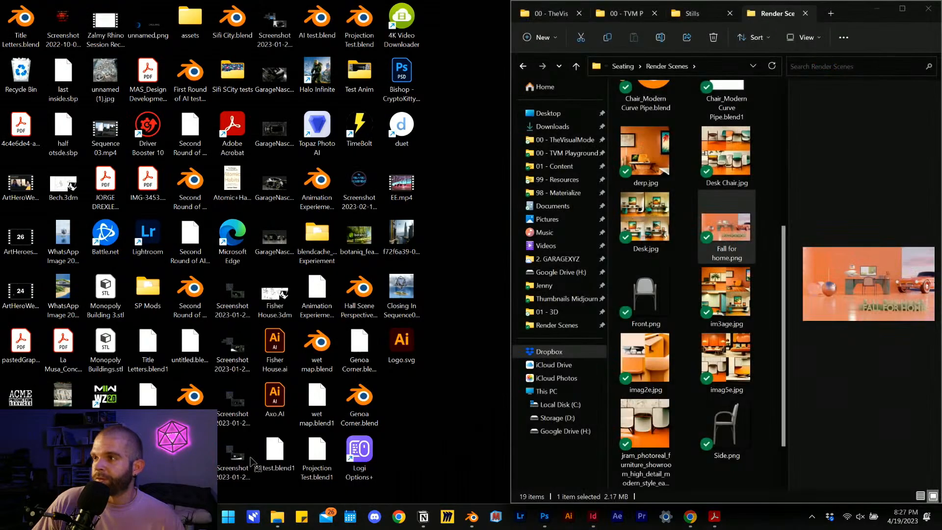
{"action": "left_click", "coordinate": [235, 462]}
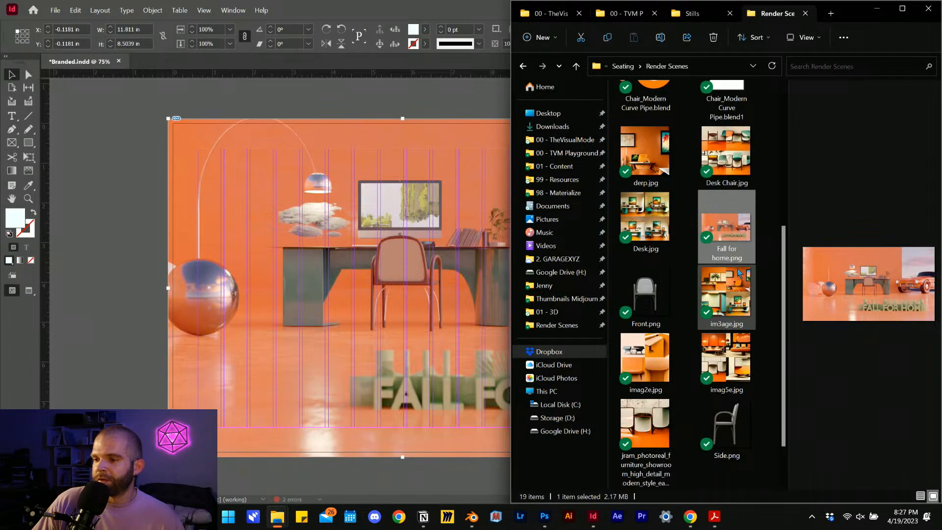
{"action": "scroll", "coordinate": [702, 266], "scroll_direction": "up", "scroll_amount": 5}
{"action": "double_click", "coordinate": [667, 131]}
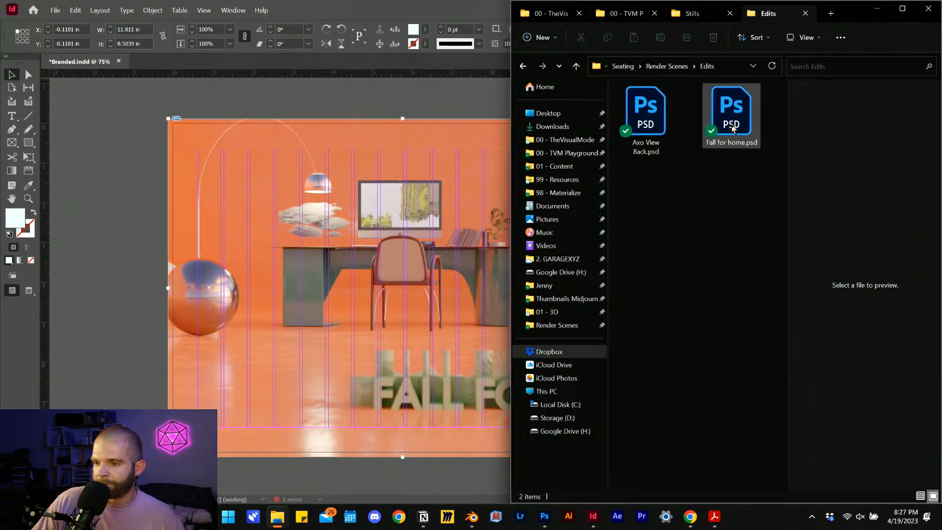
{"action": "left_click", "coordinate": [732, 129]}
{"action": "left_click_drag", "start_coordinate": [734, 115], "coordinate": [386, 256]}
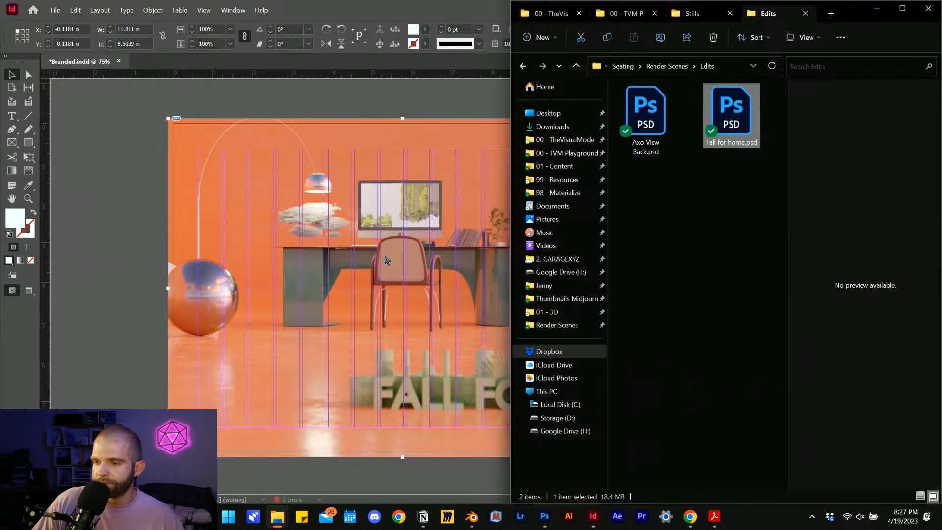
{"action": "left_click", "coordinate": [113, 241]}
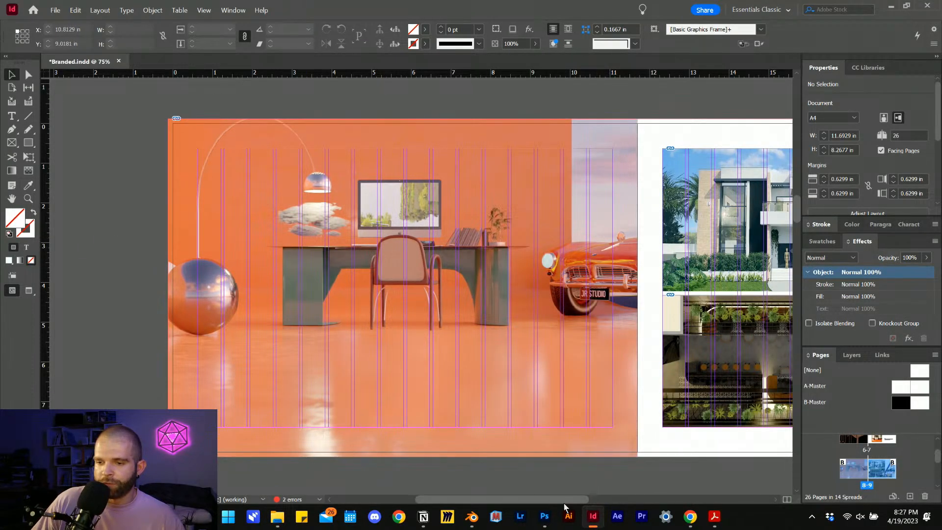
Switch back to Photoshop and open Axo View Back.psd from the recent files
{"action": "left_click", "coordinate": [545, 516]}
{"action": "scroll", "coordinate": [377, 291], "scroll_direction": "down", "scroll_amount": 2}
{"action": "scroll", "coordinate": [377, 291], "scroll_direction": "up", "scroll_amount": 2}
{"action": "scroll", "coordinate": [377, 292], "scroll_direction": "down", "scroll_amount": 1}
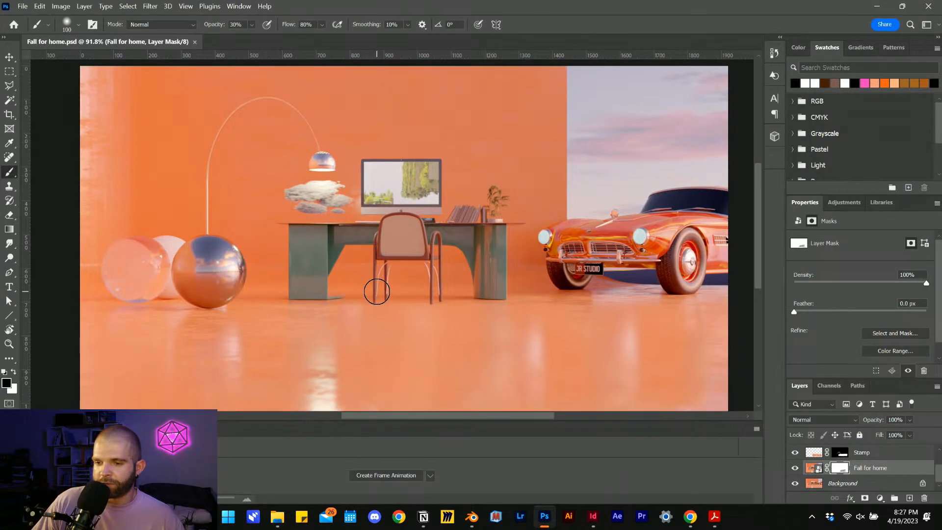
{"action": "scroll", "coordinate": [428, 255], "scroll_direction": "up", "scroll_amount": 5}
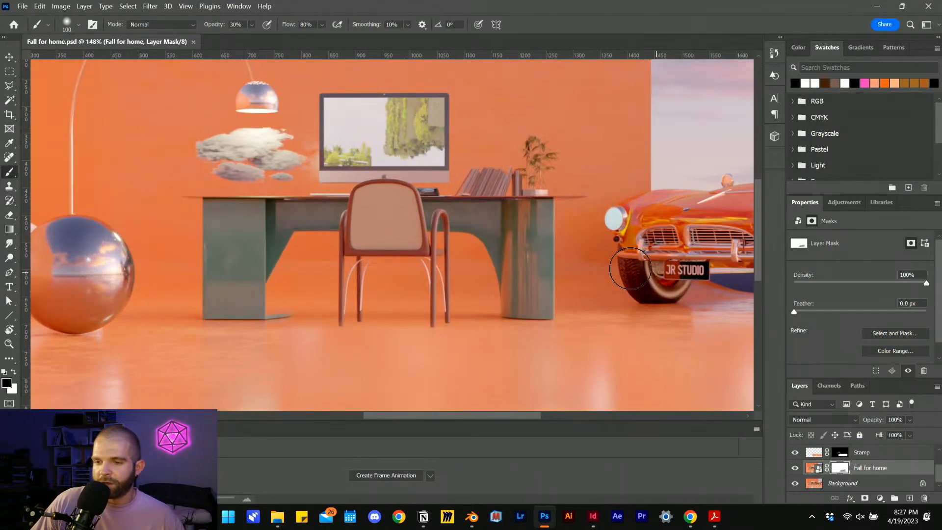
{"action": "scroll", "coordinate": [589, 261], "scroll_direction": "down", "scroll_amount": 1}
{"action": "scroll", "coordinate": [455, 227], "scroll_direction": "up", "scroll_amount": 2}
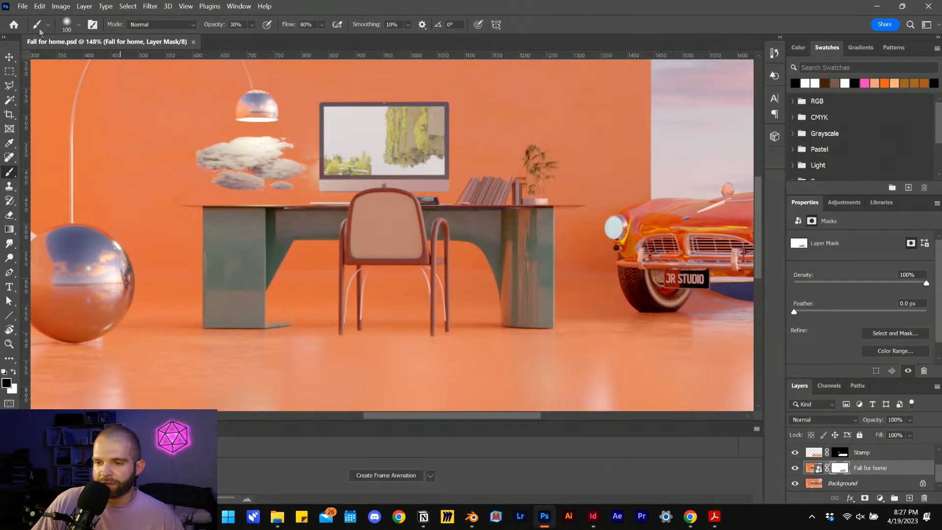
{"action": "left_click", "coordinate": [14, 24]}
{"action": "scroll", "coordinate": [245, 226], "scroll_direction": "down", "scroll_amount": 2}
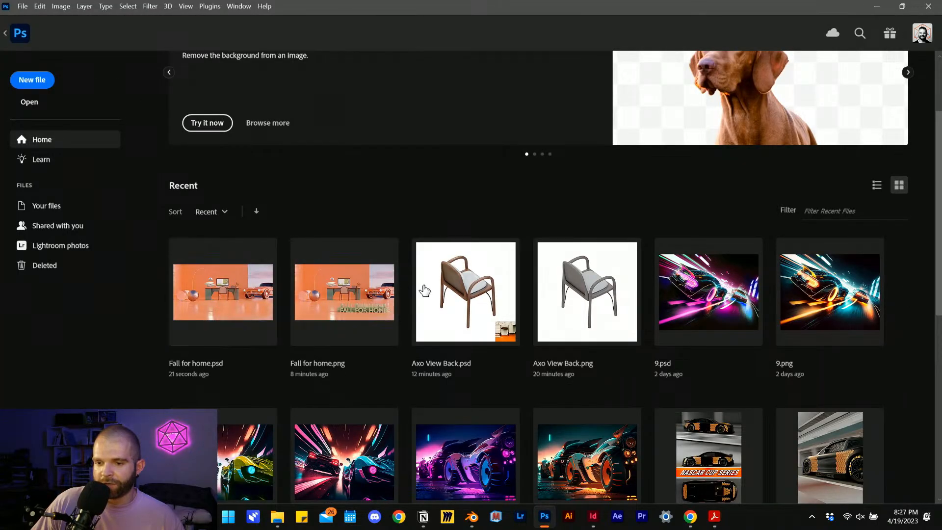
{"action": "left_click", "coordinate": [490, 305]}
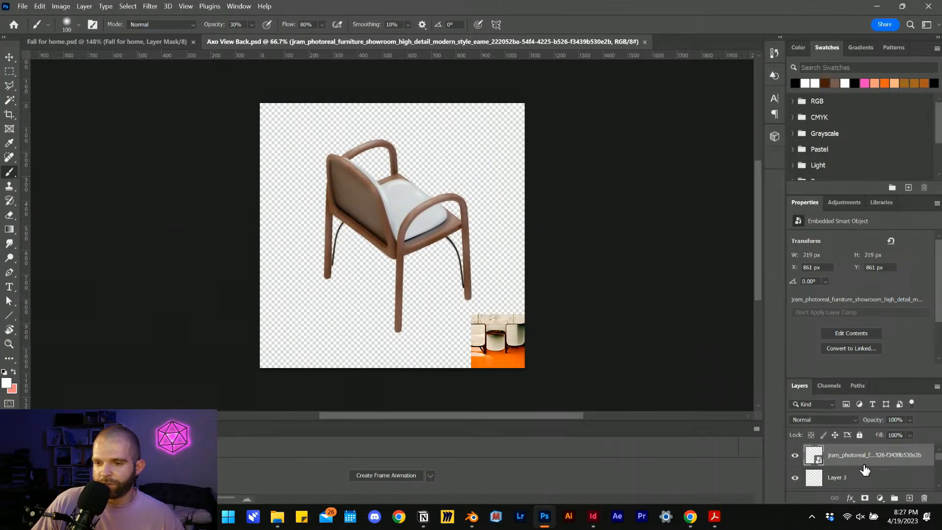
Select the Hue/Saturation 1 and Color Balance 1 adjustment layers in the chair document and copy them
{"action": "scroll", "coordinate": [865, 470], "scroll_direction": "down", "scroll_amount": 3}
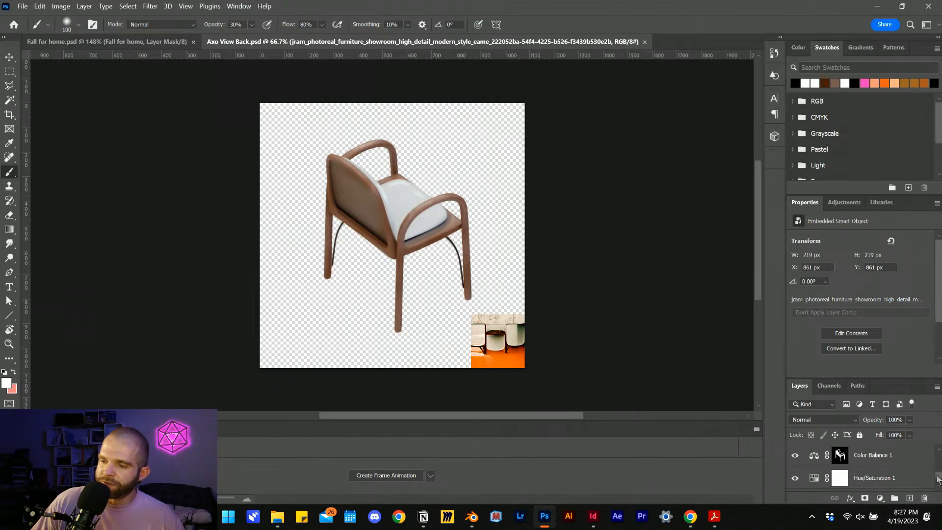
{"action": "left_click_drag", "start_coordinate": [938, 480], "coordinate": [938, 483]}
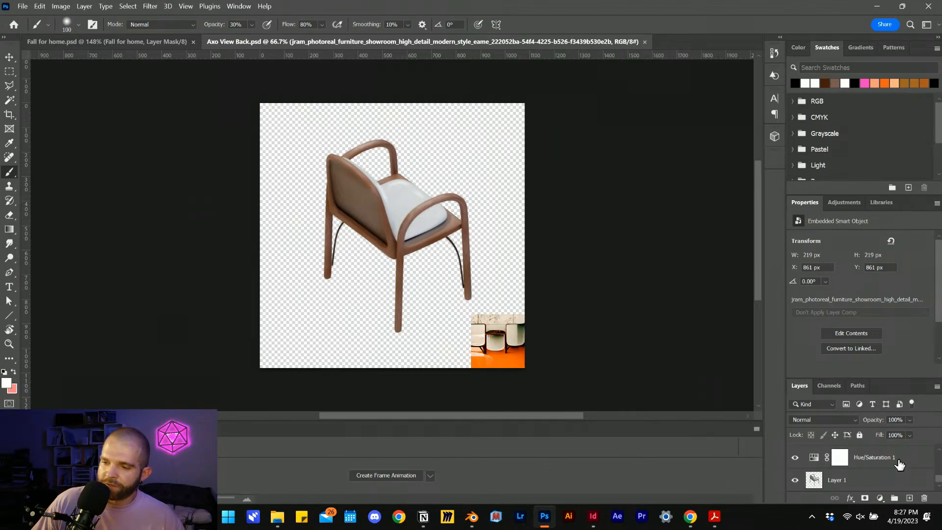
{"action": "left_click", "coordinate": [900, 465]}
{"action": "scroll", "coordinate": [888, 466], "scroll_direction": "up", "scroll_amount": 2}
{"action": "left_click", "coordinate": [880, 485], "text": "ctrl"}
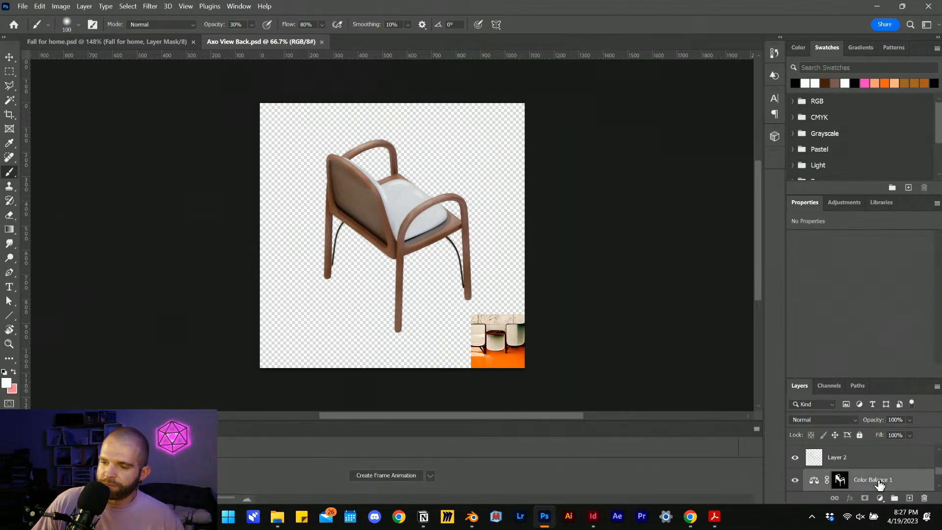
{"action": "scroll", "coordinate": [879, 483], "scroll_direction": "up", "scroll_amount": 2}
{"action": "scroll", "coordinate": [879, 480], "scroll_direction": "up", "scroll_amount": 1}
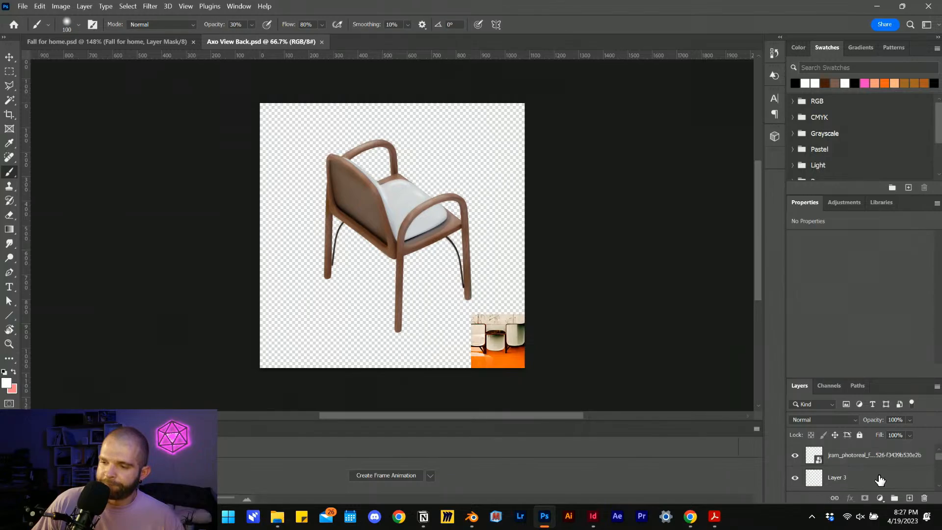
{"action": "scroll", "coordinate": [880, 480], "scroll_direction": "down", "scroll_amount": 3}
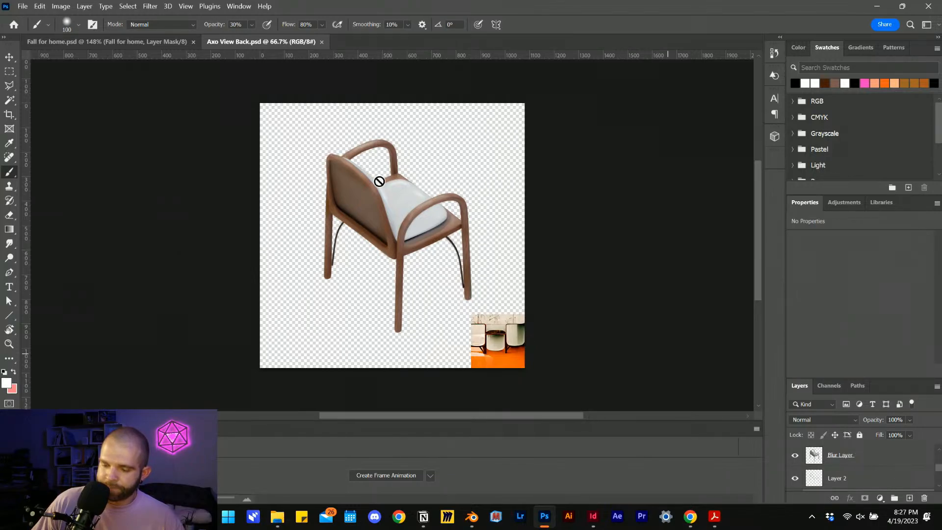
Paste the copied adjustment layers into Fall for home.psd above Layer 1
{"action": "left_click", "coordinate": [142, 41]}
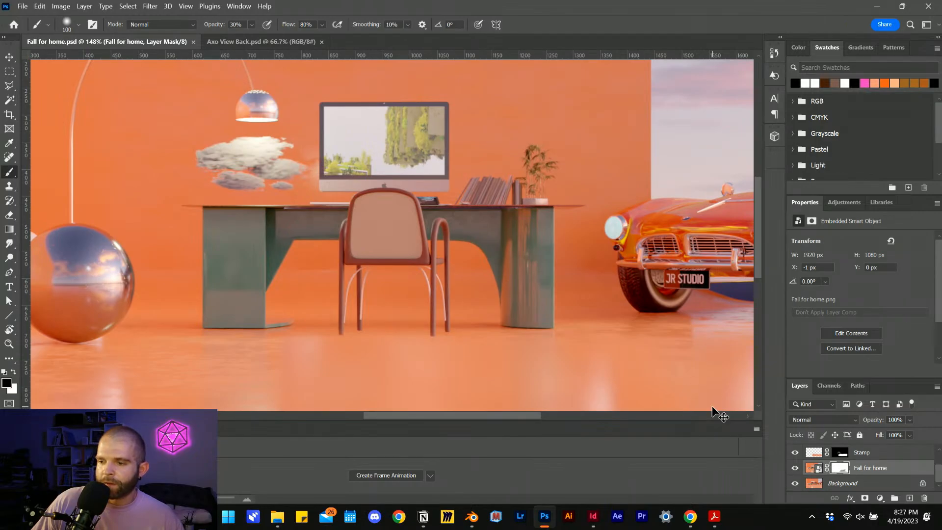
{"action": "scroll", "coordinate": [854, 466], "scroll_direction": "up", "scroll_amount": 1}
{"action": "left_click", "coordinate": [863, 455]}
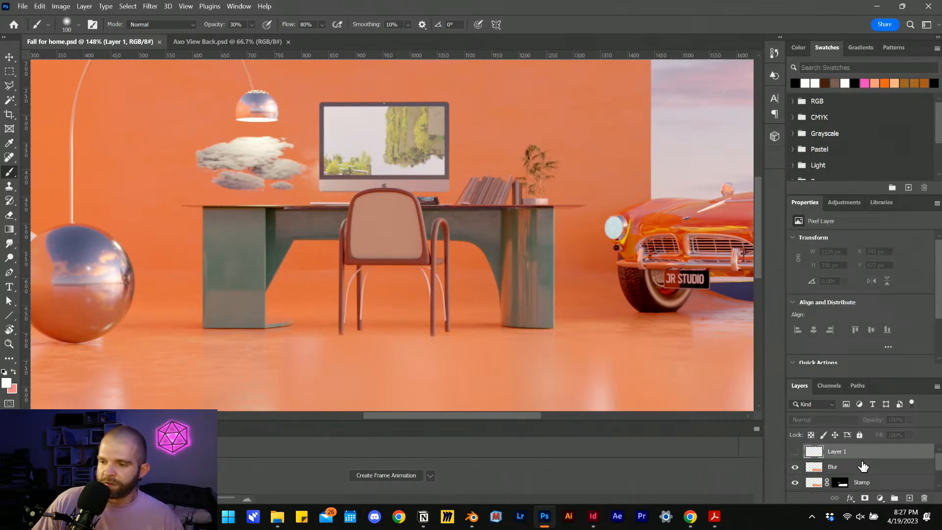
{"action": "key", "text": "ctrl+v"}
Set Color Balance 1 midtones to Cyan-Red +4 and Yellow-Blue -3, and Hue/Saturation 1 to Saturation +6 and Lightness -2
{"action": "left_click", "coordinate": [840, 451]}
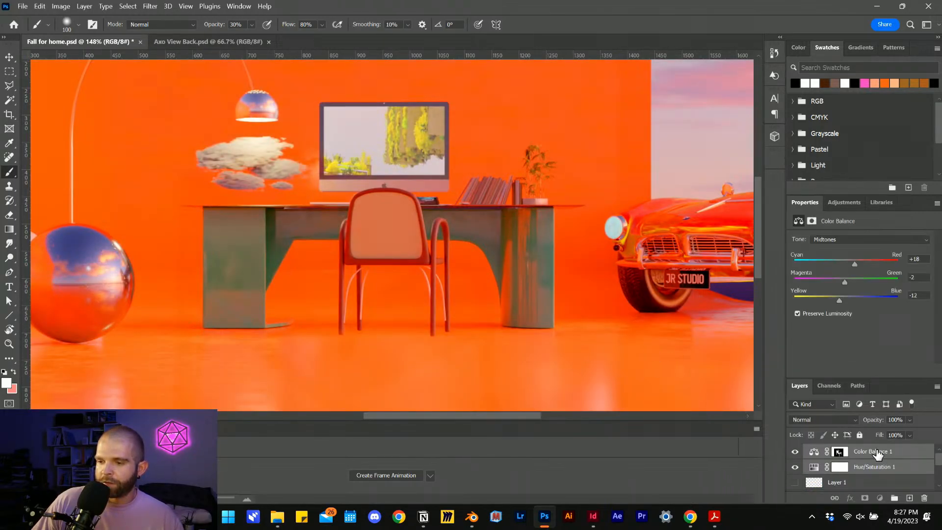
{"action": "left_click", "coordinate": [855, 265]}
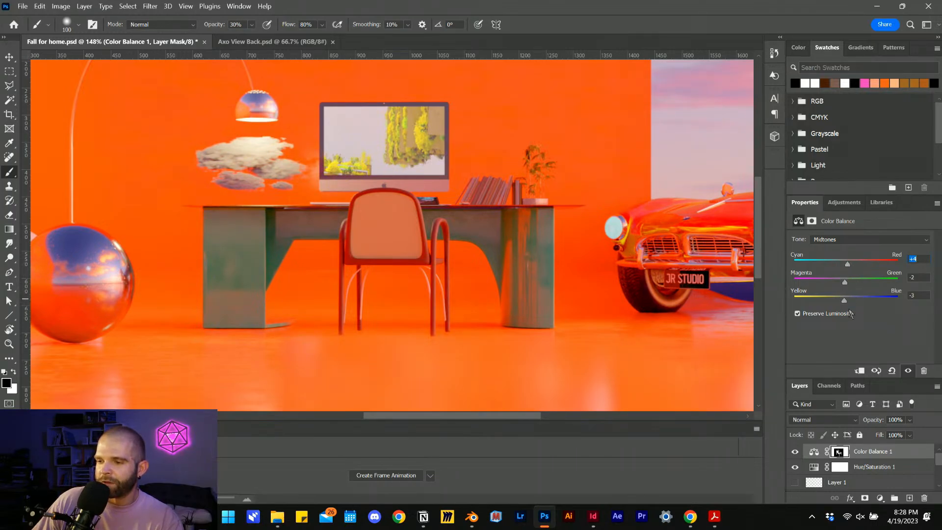
{"action": "left_click", "coordinate": [859, 467]}
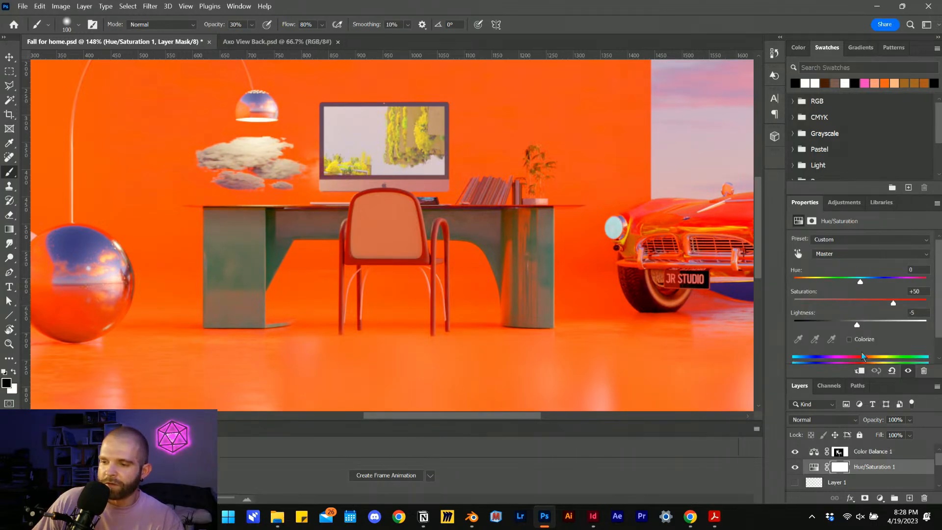
{"action": "left_click_drag", "start_coordinate": [895, 304], "coordinate": [889, 303]}
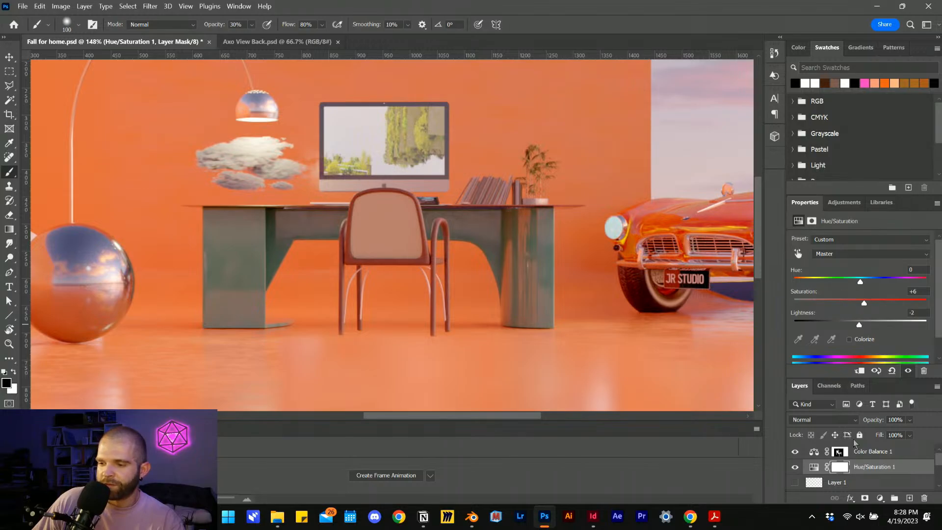
Delete the layer mask from the Color Balance 1 layer and try brushing over the clouds
{"action": "left_click", "coordinate": [853, 449]}
{"action": "left_click", "coordinate": [844, 456]}
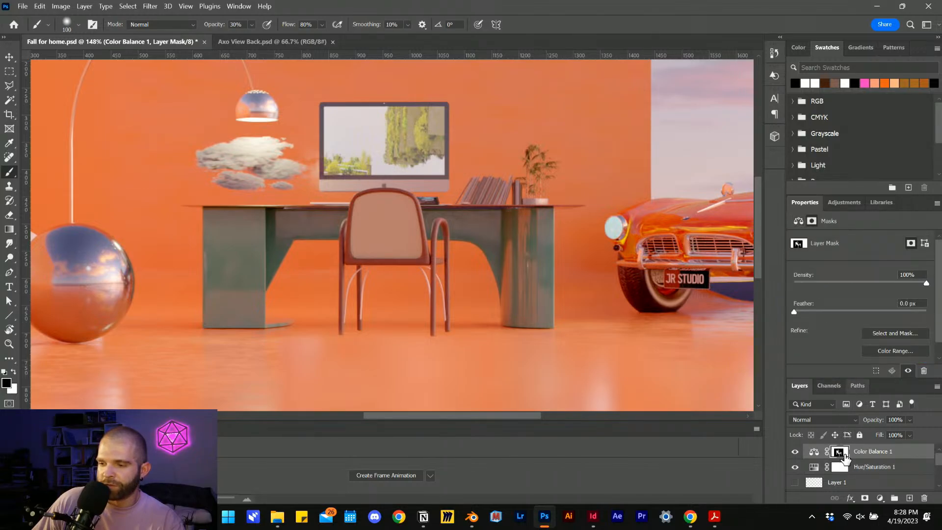
{"action": "key", "text": "Delete"}
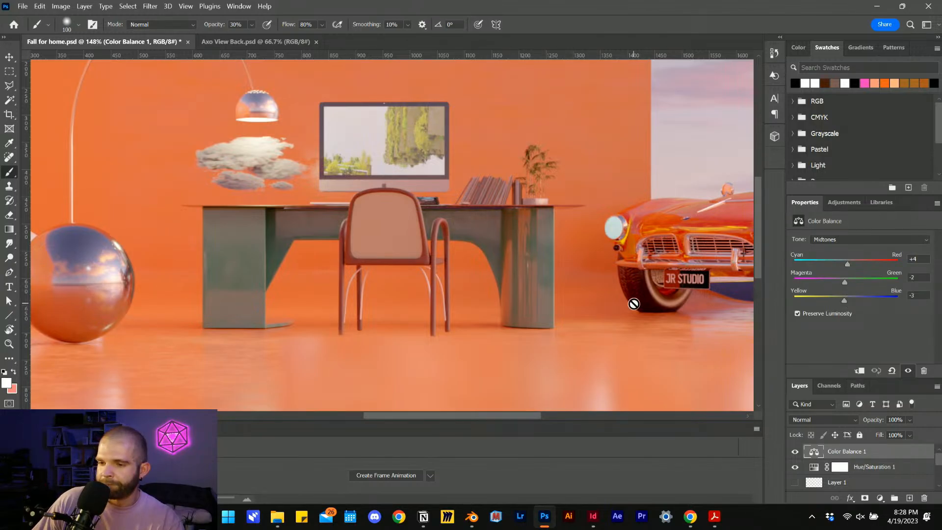
{"action": "left_click", "coordinate": [252, 154]}
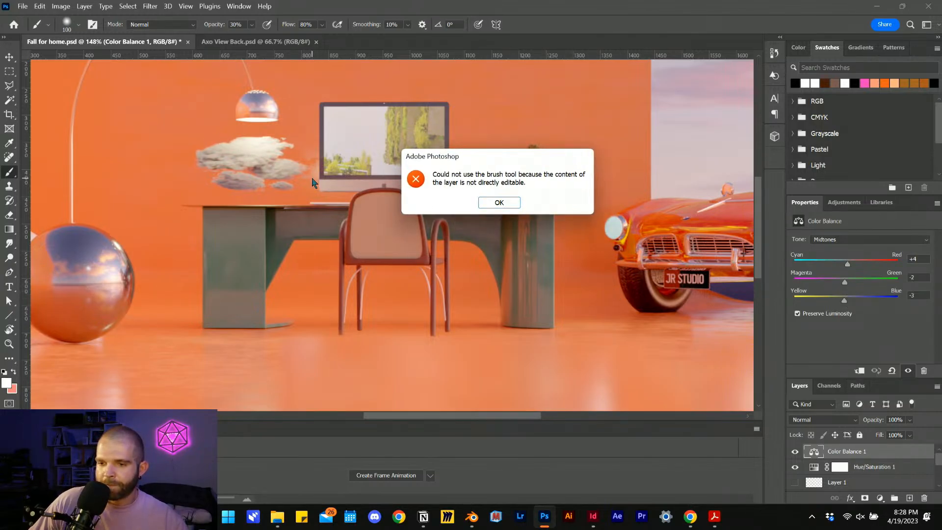
Dismiss the brush error, return to the Move tool and save Fall for home.psd
{"action": "left_click", "coordinate": [499, 202]}
{"action": "key", "text": "v"}
{"action": "key", "text": "ctrl+s"}
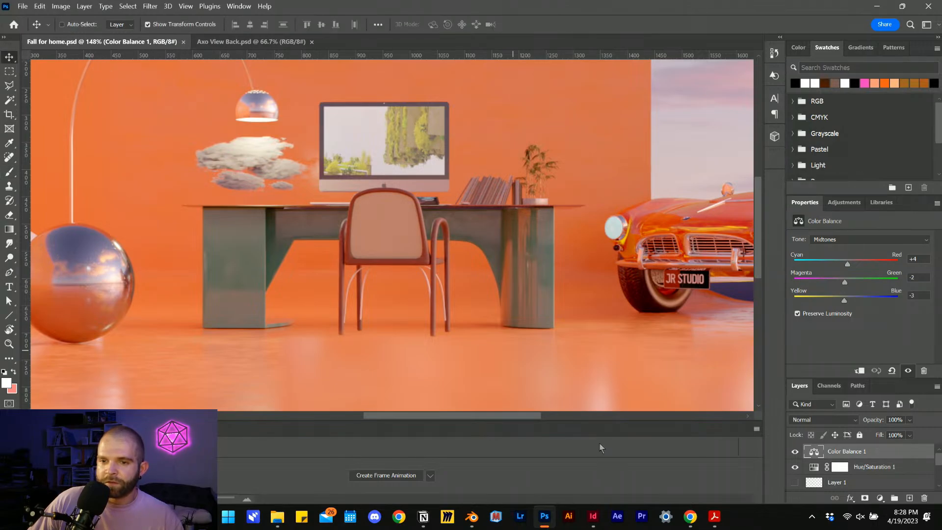
Switch to InDesign and update the modified Fall for home.psd link in Branded.indd
{"action": "left_click", "coordinate": [592, 515]}
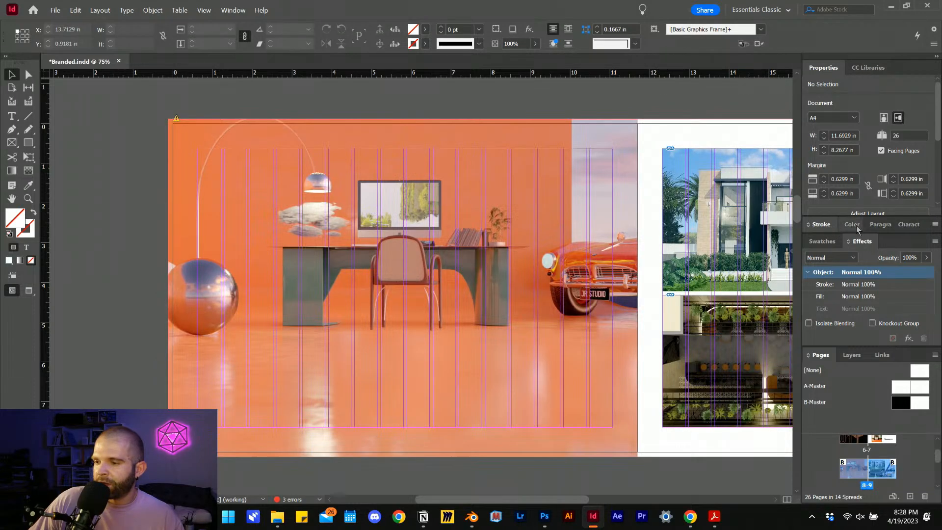
{"action": "left_click", "coordinate": [882, 354]}
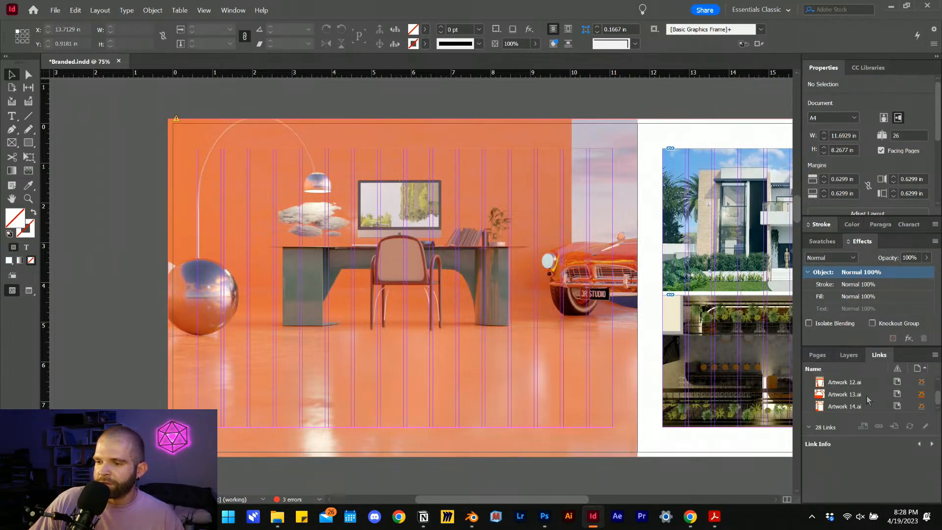
{"action": "scroll", "coordinate": [870, 400], "scroll_direction": "up", "scroll_amount": 5}
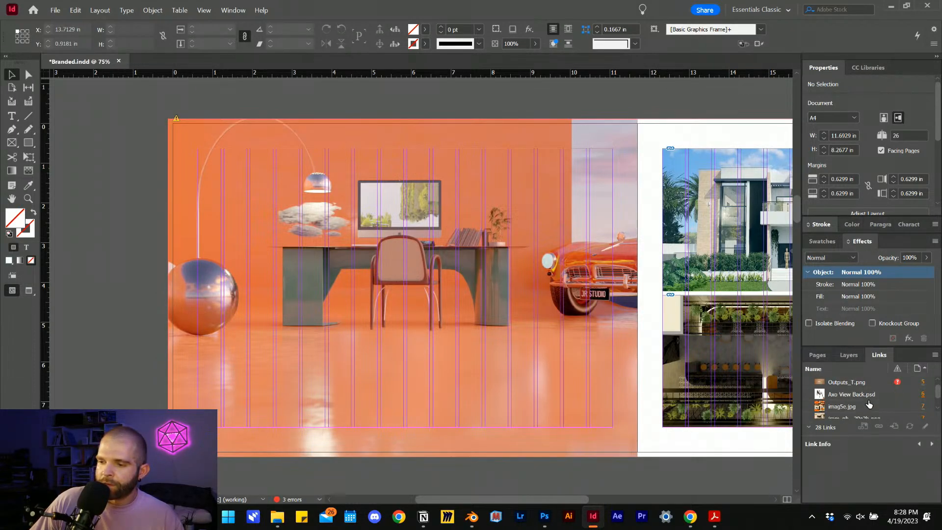
{"action": "scroll", "coordinate": [869, 404], "scroll_direction": "down", "scroll_amount": 2}
{"action": "left_click", "coordinate": [867, 399]}
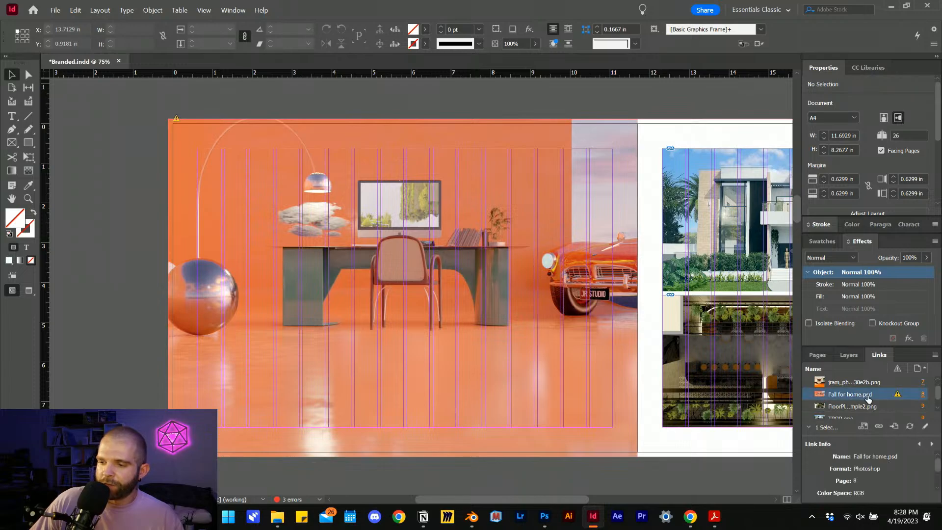
{"action": "double_click", "coordinate": [898, 396]}
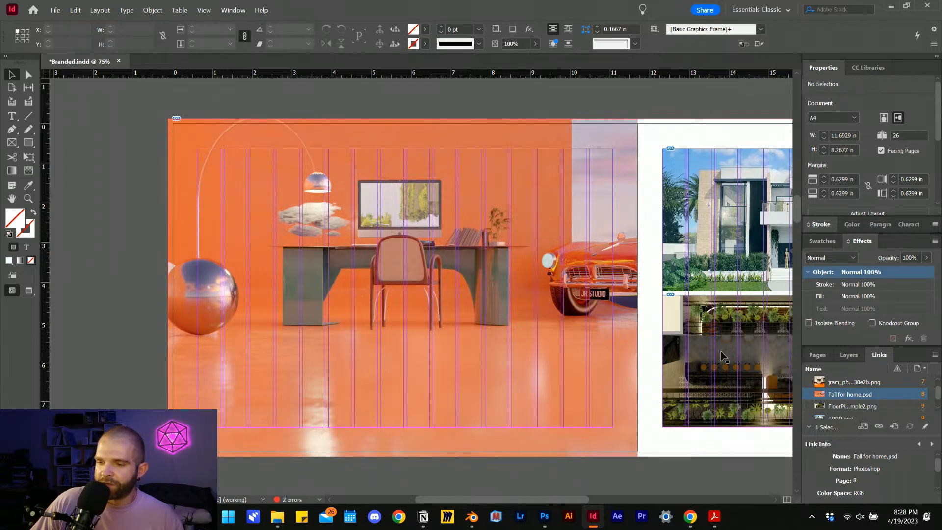
Replace the white house image on page 9 with Desk.jpg from File Explorer's Seating > Render Scenes folder
{"action": "scroll", "coordinate": [315, 275], "scroll_direction": "right", "scroll_amount": 2}
{"action": "scroll", "coordinate": [316, 276], "scroll_direction": "right", "scroll_amount": 8}
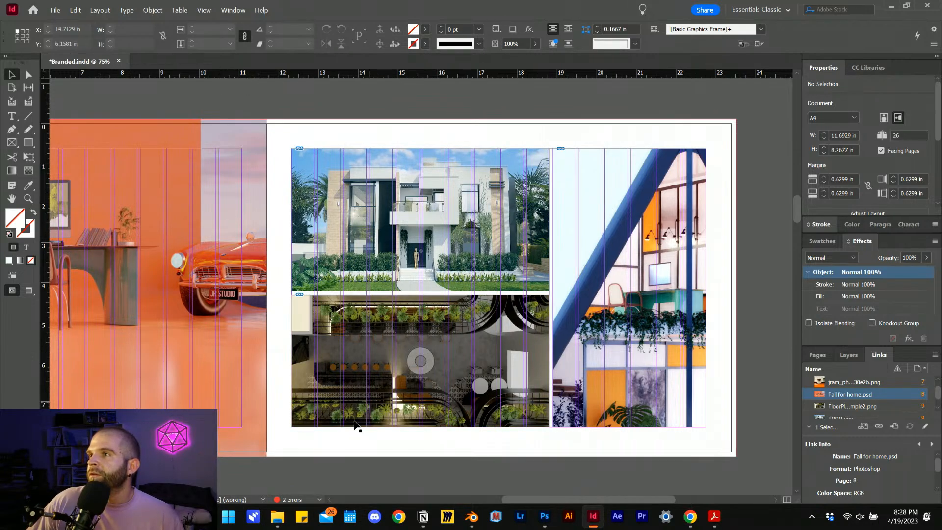
{"action": "mouse_move", "coordinate": [277, 516]}
{"action": "left_click", "coordinate": [236, 471]}
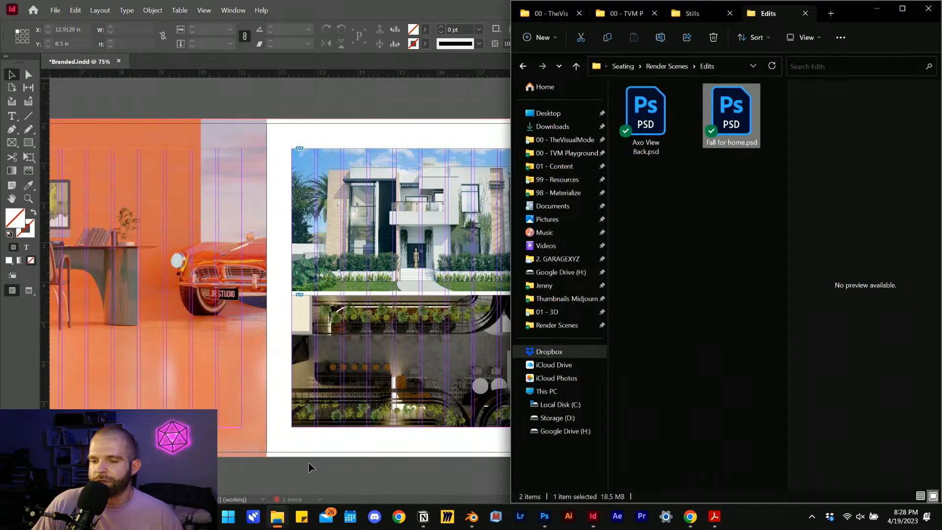
{"action": "left_click", "coordinate": [648, 68]}
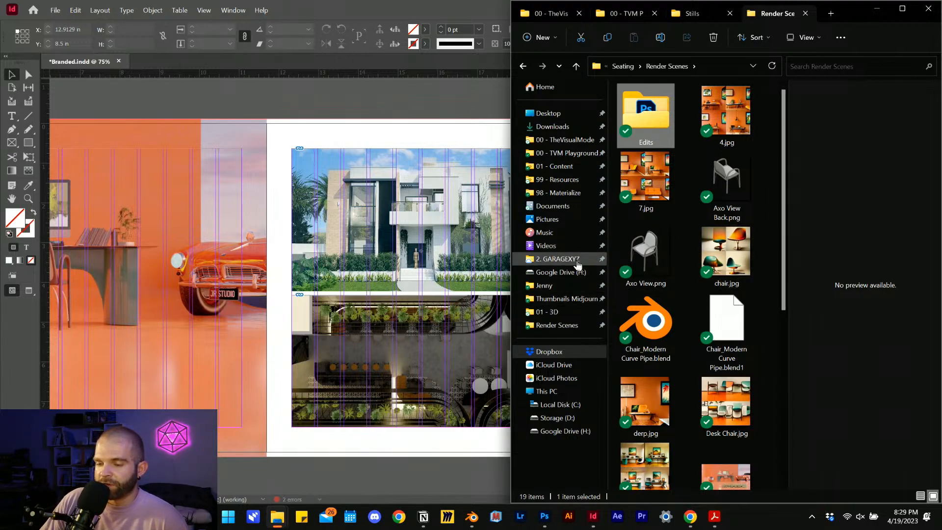
{"action": "scroll", "coordinate": [745, 261], "scroll_direction": "down", "scroll_amount": 2}
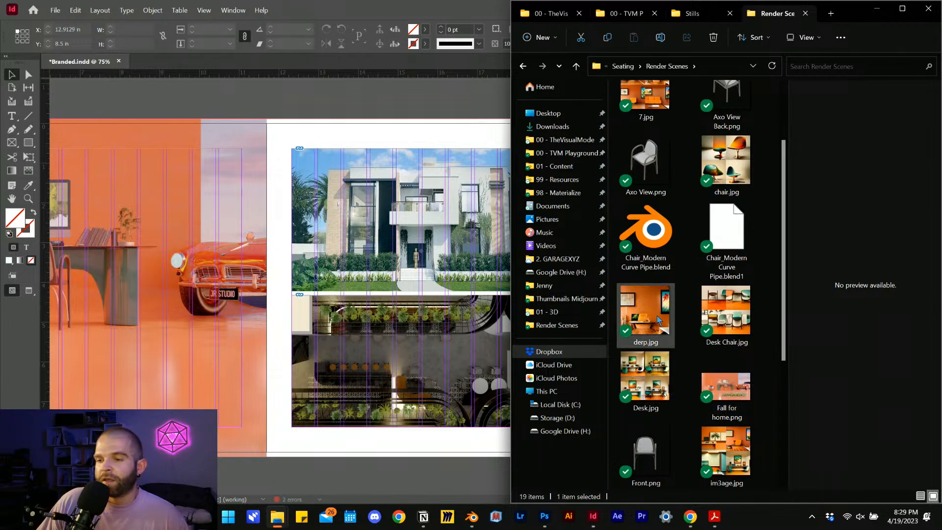
{"action": "scroll", "coordinate": [660, 334], "scroll_direction": "down", "scroll_amount": 1}
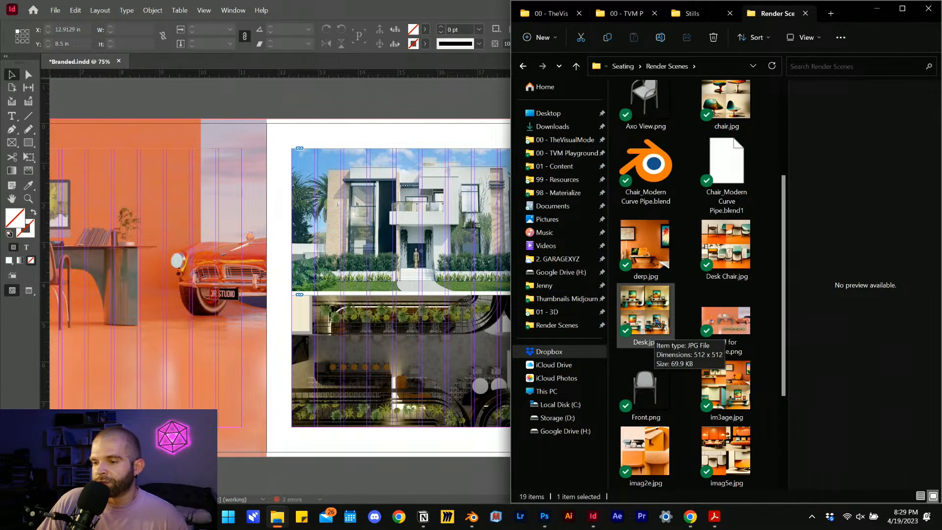
{"action": "left_click_drag", "start_coordinate": [655, 321], "coordinate": [299, 191]}
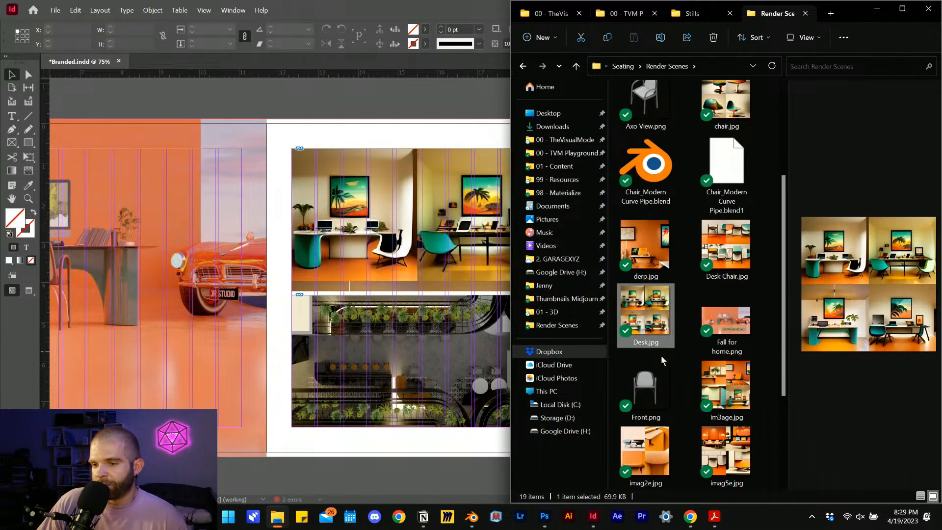
Replace the dark floor plan image on page 9 with im3age.jpg from the Render Scenes folder
{"action": "scroll", "coordinate": [662, 361], "scroll_direction": "down", "scroll_amount": 1}
{"action": "left_click", "coordinate": [726, 294]}
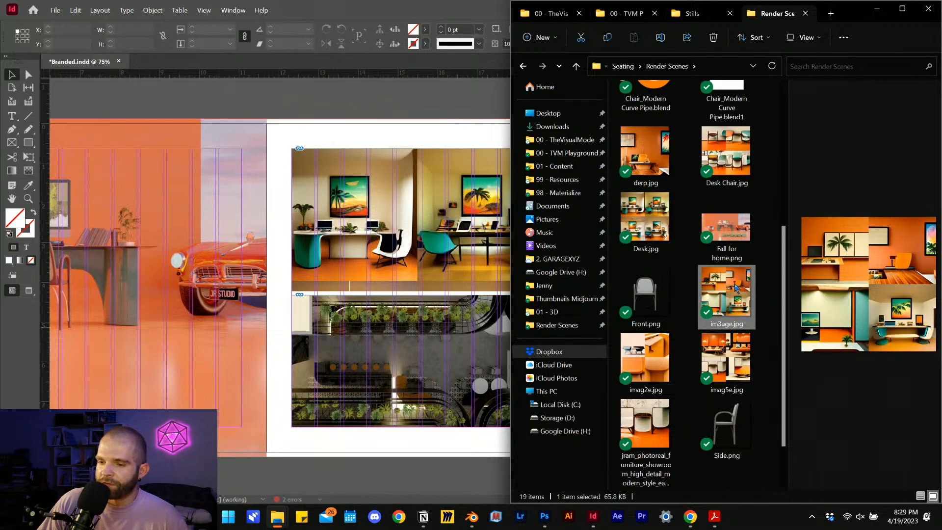
{"action": "left_click_drag", "start_coordinate": [740, 291], "coordinate": [393, 417]}
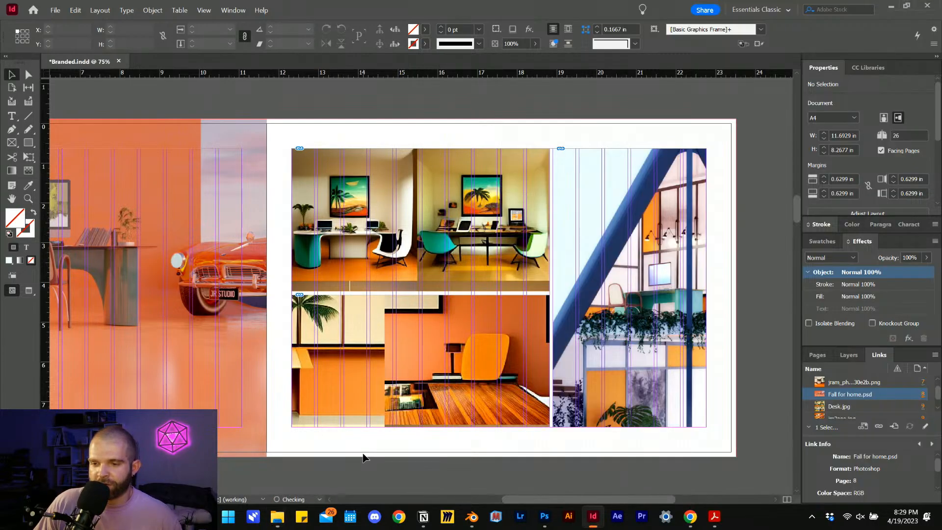
Scale down im3age.jpg inside its frame and position it to show the palm panels and the orange chair side by side
{"action": "scroll", "coordinate": [373, 392], "scroll_direction": "right", "scroll_amount": 1}
{"action": "left_click", "coordinate": [358, 361]}
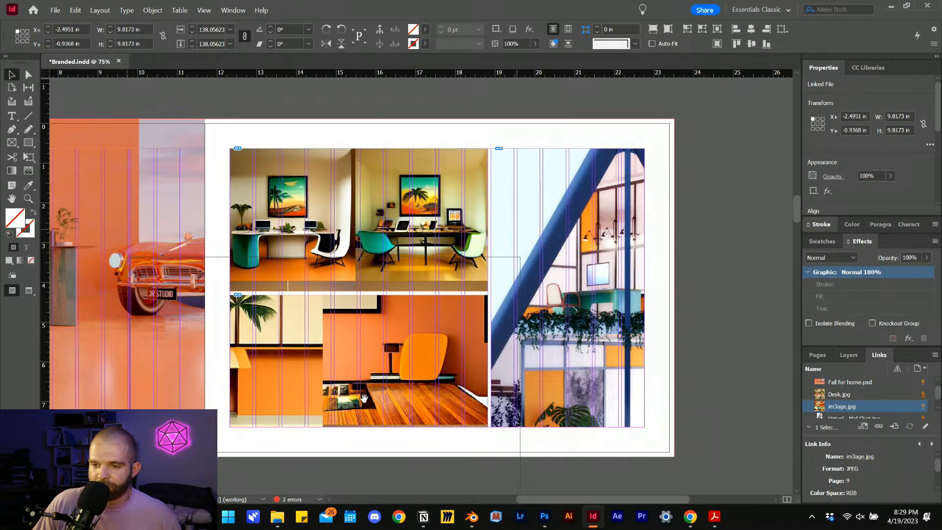
{"action": "left_click_drag", "start_coordinate": [366, 365], "coordinate": [368, 384]}
{"action": "scroll", "coordinate": [466, 407], "scroll_direction": "down", "scroll_amount": 3}
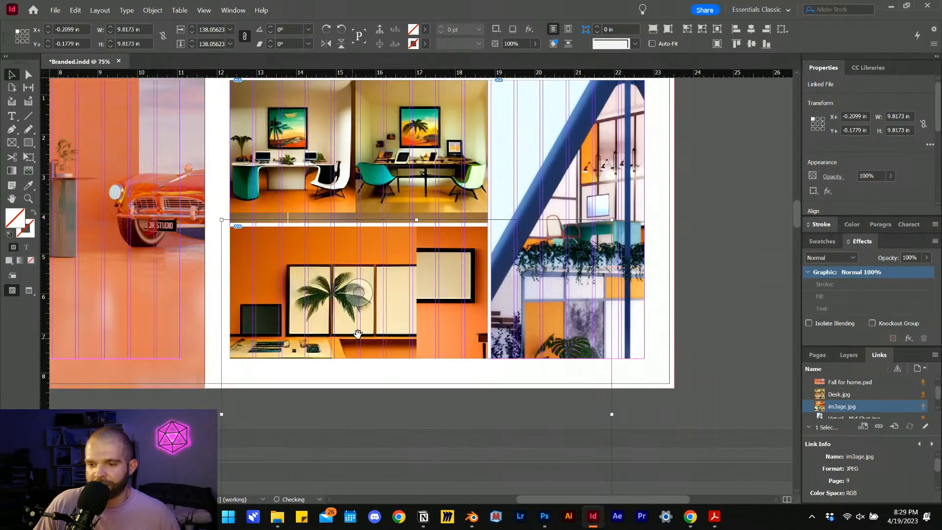
{"action": "scroll", "coordinate": [550, 426], "scroll_direction": "down", "scroll_amount": 4}
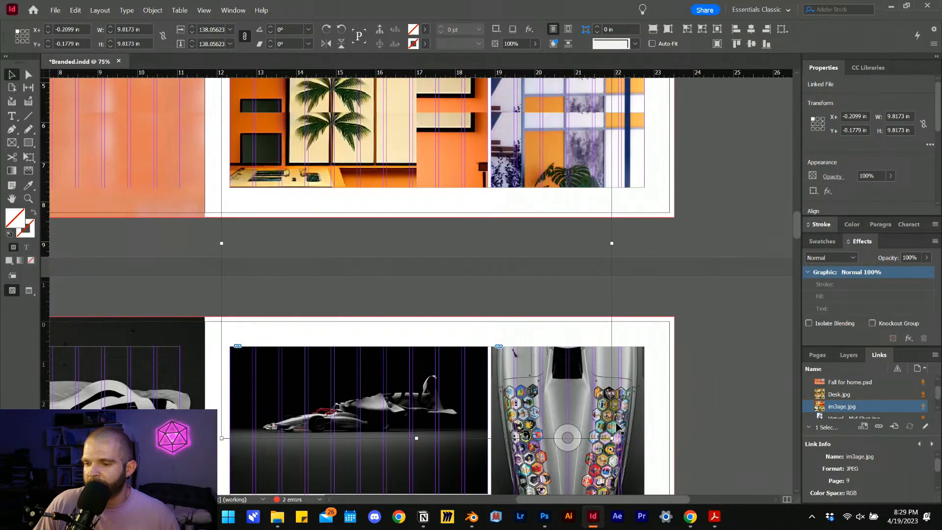
{"action": "left_click_drag", "start_coordinate": [612, 438], "coordinate": [482, 324]}
{"action": "scroll", "coordinate": [484, 316], "scroll_direction": "up", "scroll_amount": 4}
{"action": "left_click_drag", "start_coordinate": [358, 257], "coordinate": [373, 264]}
{"action": "left_click", "coordinate": [528, 343]}
{"action": "scroll", "coordinate": [528, 343], "scroll_direction": "up", "scroll_amount": 3}
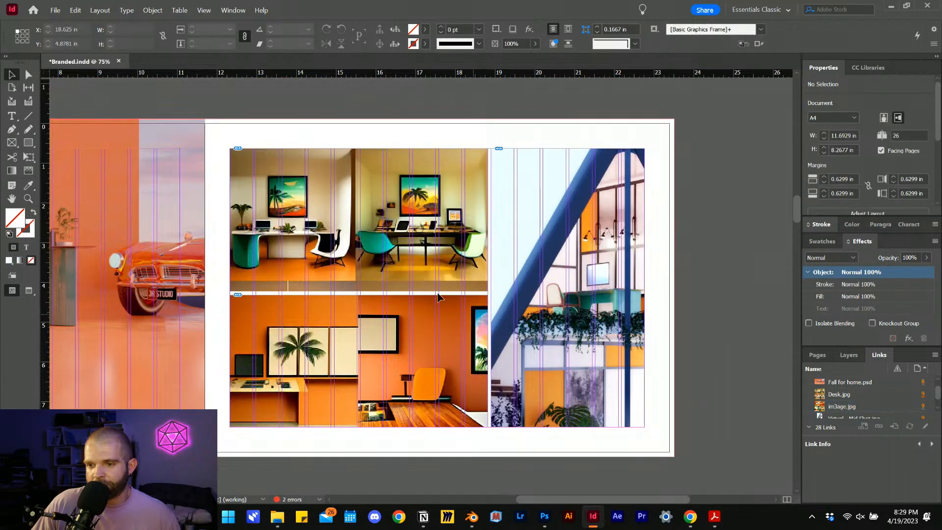
Shift Desk.jpg inside its frame to about Y -3.33 in, framing the lower pair of desk scenes, and save the document
{"action": "left_click", "coordinate": [359, 219]}
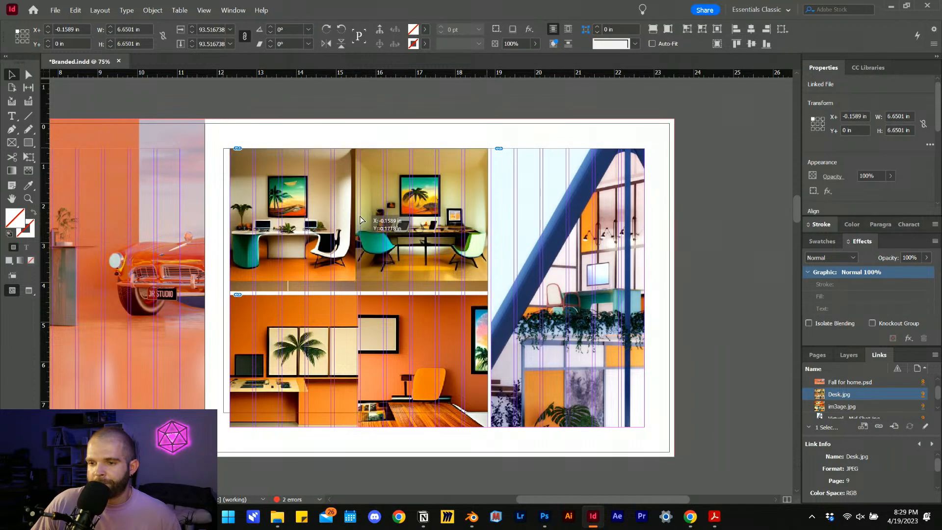
{"action": "left_click_drag", "start_coordinate": [365, 120], "coordinate": [366, 120]}
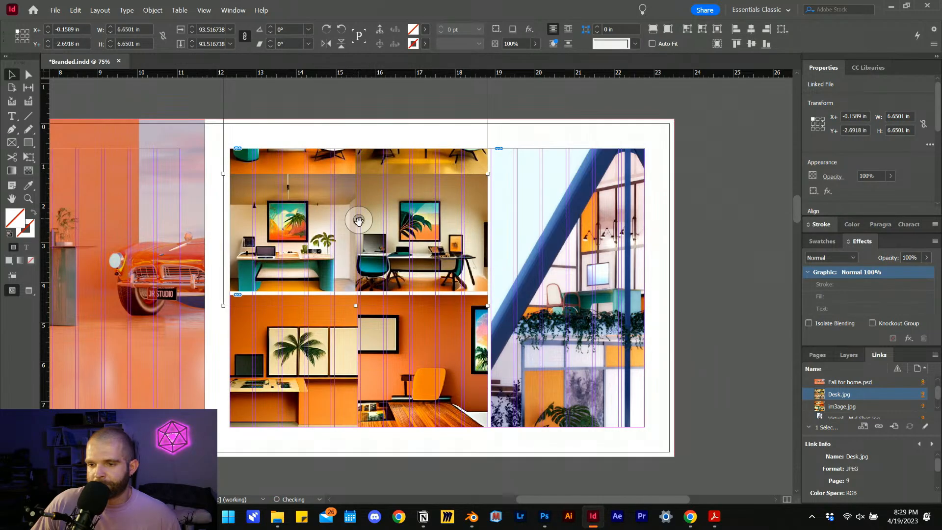
{"action": "mouse_move", "coordinate": [358, 220]}
{"action": "left_mouse_down"}
{"action": "mouse_move", "coordinate": [358, 203]}
{"action": "mouse_move", "coordinate": [360, 212]}
{"action": "left_mouse_up"}
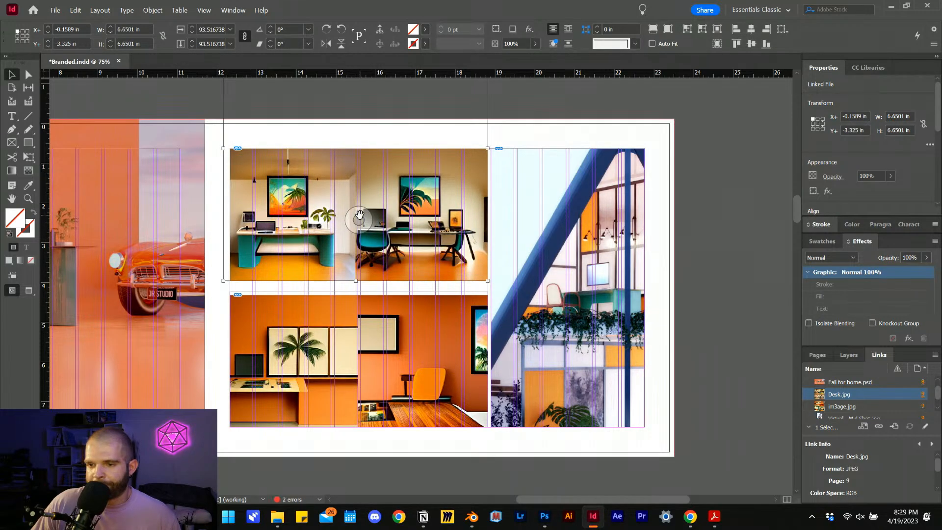
{"action": "left_click", "coordinate": [708, 322]}
{"action": "scroll", "coordinate": [707, 322], "scroll_direction": "left", "scroll_amount": 1}
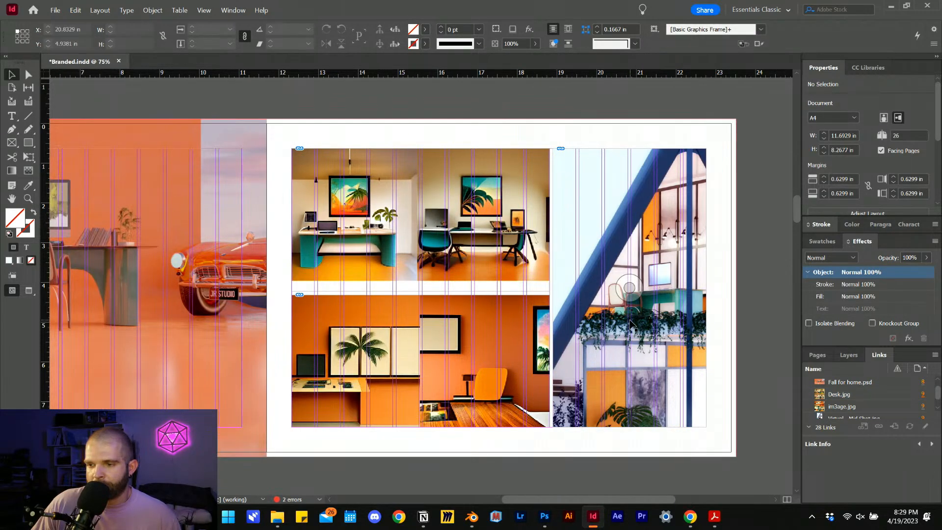
{"action": "key", "text": "ctrl+s"}
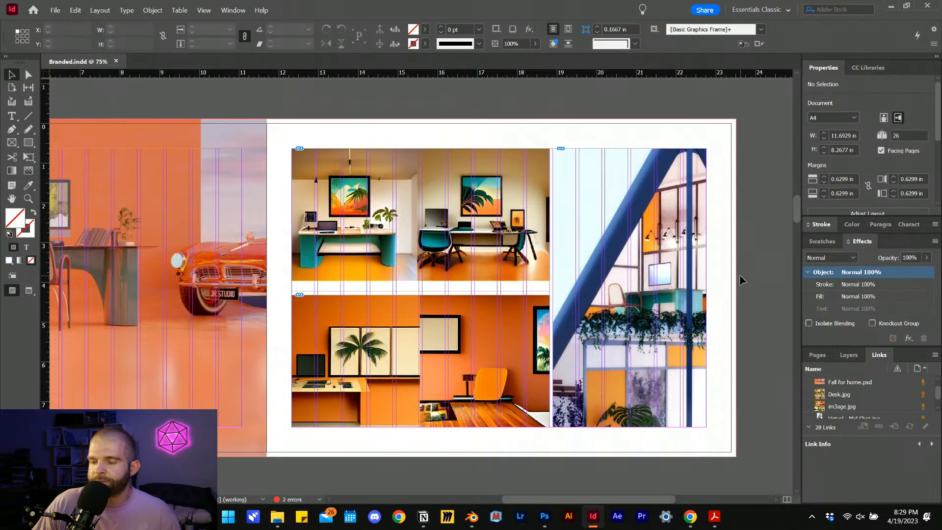
Review the catalogue spreads from the table of contents to the Garage XYZ pages for content still needing replacement
{"action": "scroll", "coordinate": [617, 296], "scroll_direction": "down", "scroll_amount": 15}
{"action": "scroll", "coordinate": [617, 296], "scroll_direction": "up", "scroll_amount": 5}
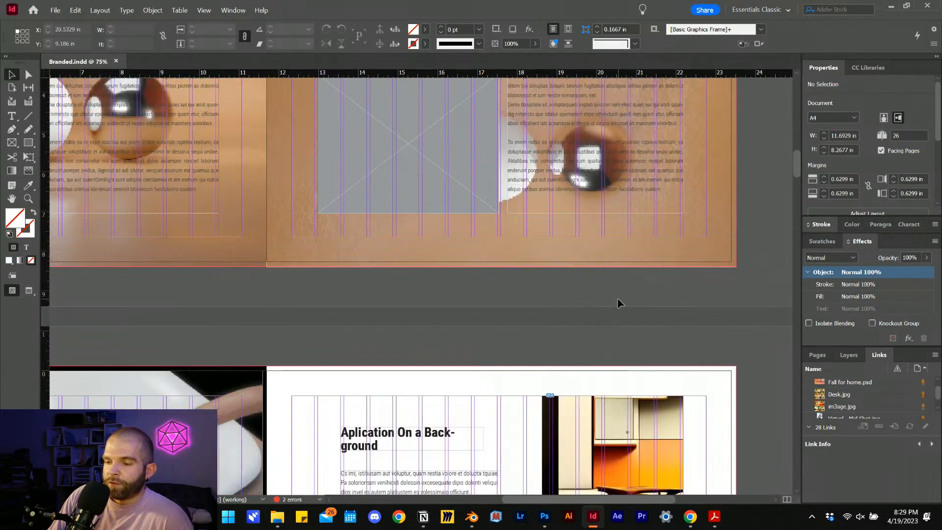
{"action": "scroll", "coordinate": [617, 303], "scroll_direction": "up", "scroll_amount": 5}
{"action": "scroll", "coordinate": [617, 303], "scroll_direction": "down", "scroll_amount": 3}
{"action": "scroll", "coordinate": [618, 303], "scroll_direction": "left", "scroll_amount": 2}
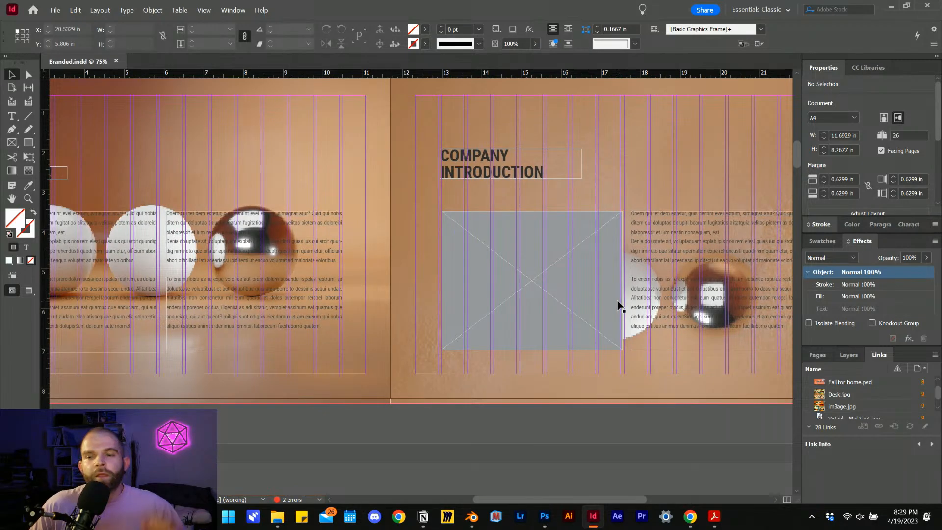
{"action": "scroll", "coordinate": [617, 305], "scroll_direction": "down", "scroll_amount": 10}
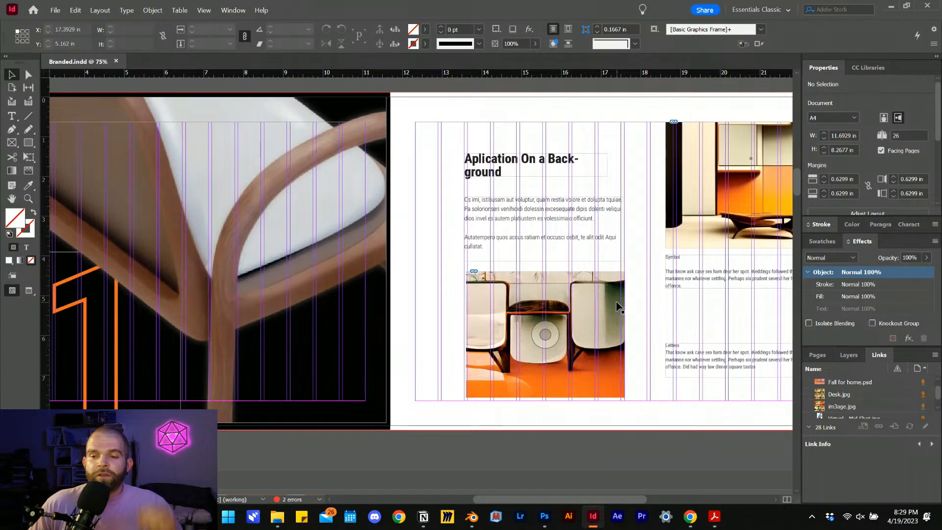
{"action": "scroll", "coordinate": [617, 308], "scroll_direction": "down", "scroll_amount": 20}
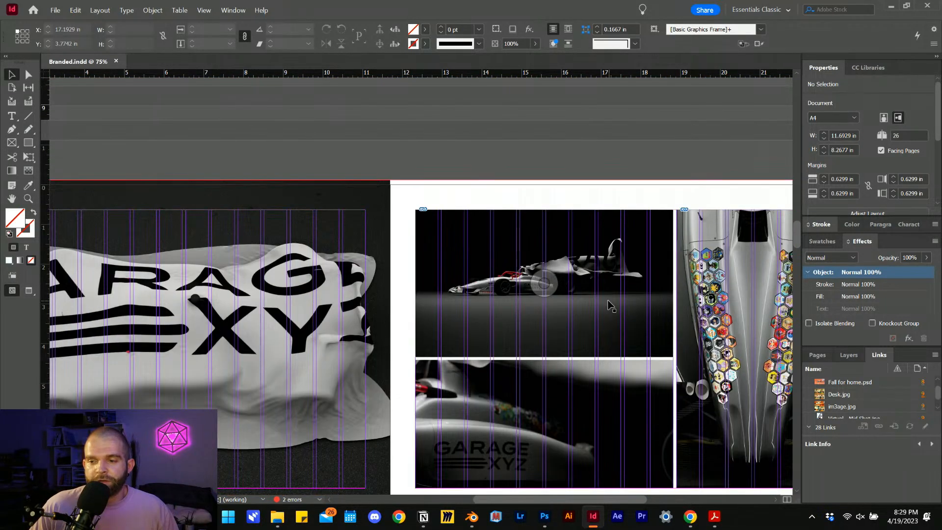
{"action": "scroll", "coordinate": [609, 304], "scroll_direction": "down", "scroll_amount": 2}
{"action": "scroll", "coordinate": [608, 304], "scroll_direction": "up", "scroll_amount": 10}
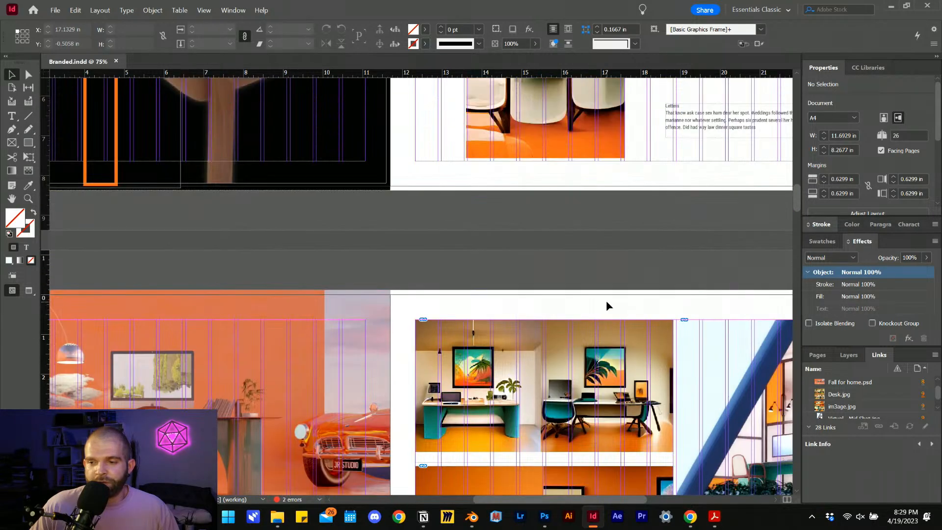
{"action": "scroll", "coordinate": [607, 306], "scroll_direction": "up", "scroll_amount": 15}
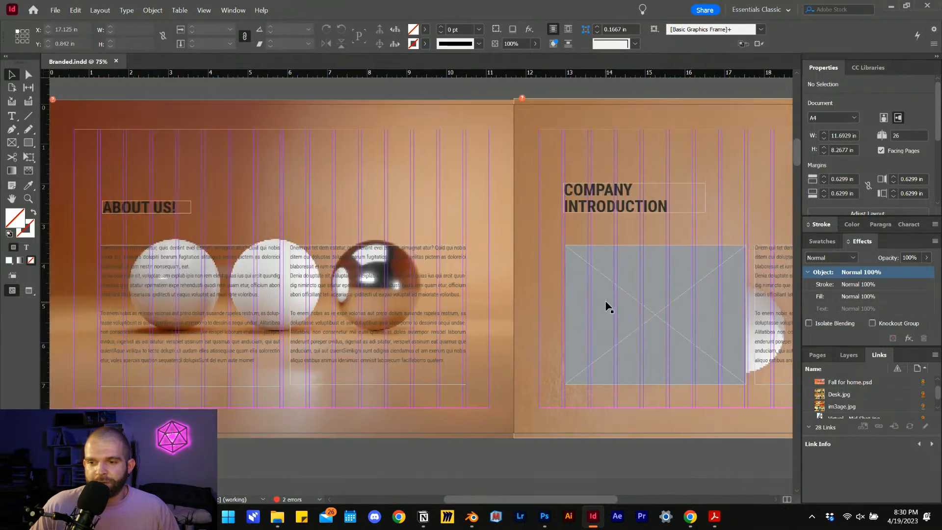
{"action": "scroll", "coordinate": [607, 307], "scroll_direction": "up", "scroll_amount": 12}
{"action": "scroll", "coordinate": [604, 307], "scroll_direction": "down", "scroll_amount": 5}
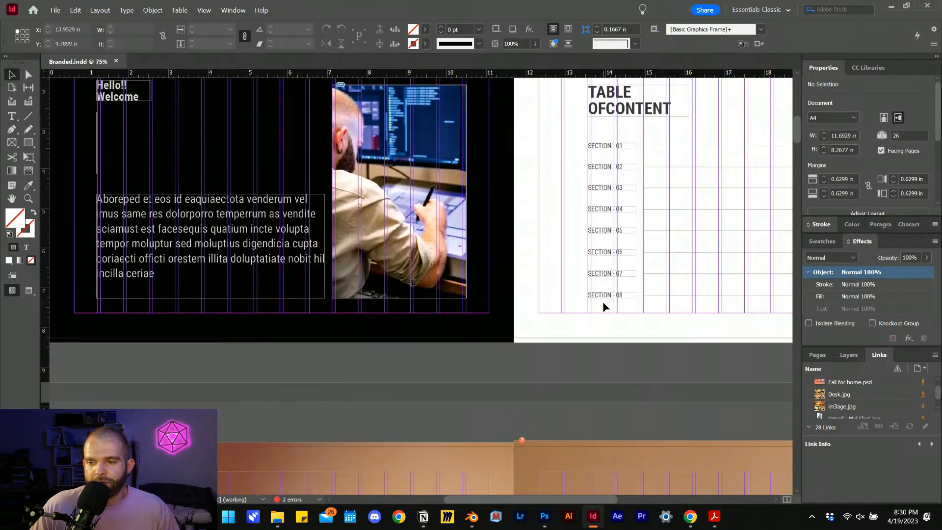
{"action": "scroll", "coordinate": [603, 306], "scroll_direction": "down", "scroll_amount": 5}
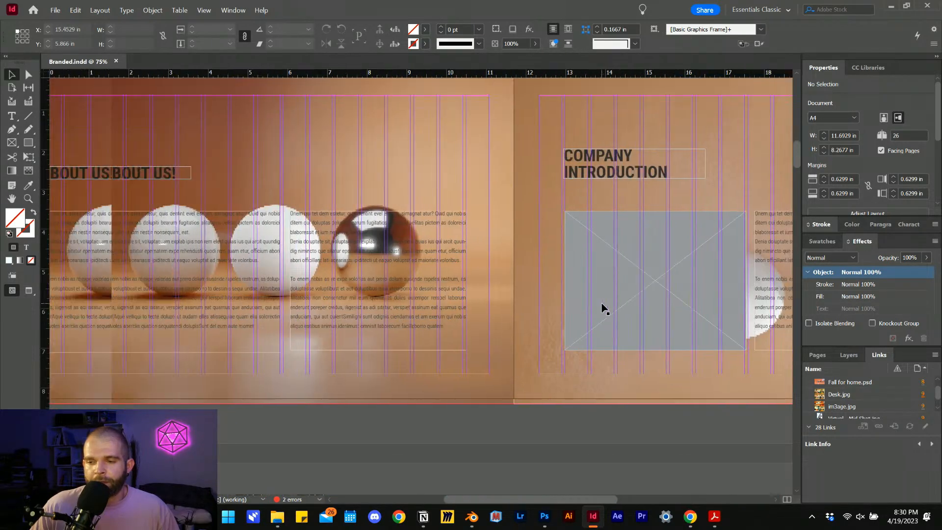
Delete the brown sphere background images from the About Us and Company Introduction pages
{"action": "left_click", "coordinate": [501, 191]}
{"action": "key", "text": "Delete"}
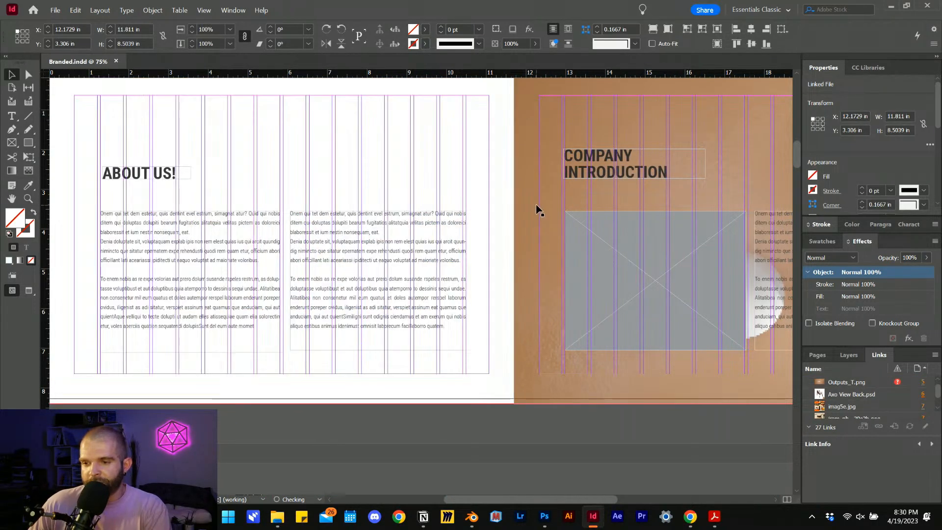
{"action": "key", "text": "Delete"}
{"action": "scroll", "coordinate": [399, 269], "scroll_direction": "right", "scroll_amount": 3}
{"action": "scroll", "coordinate": [519, 283], "scroll_direction": "left", "scroll_amount": 3}
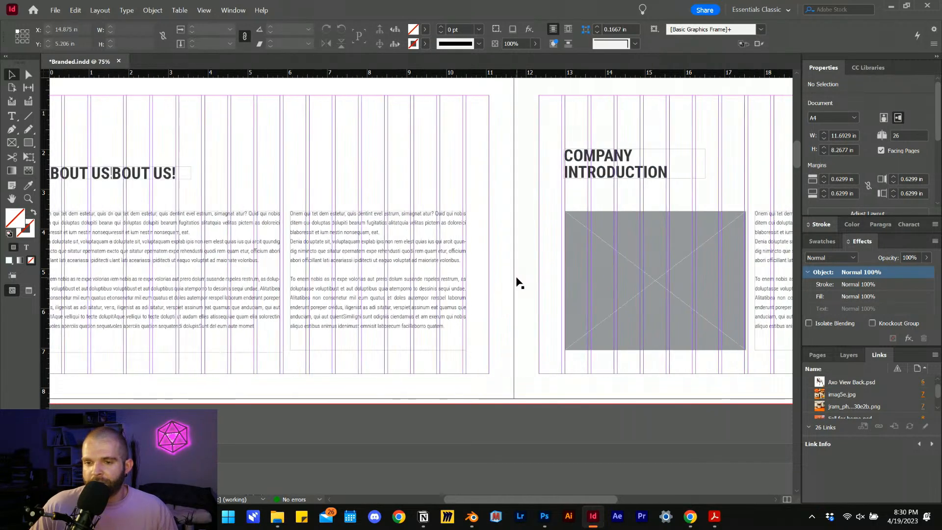
{"action": "scroll", "coordinate": [523, 294], "scroll_direction": "left", "scroll_amount": 2}
{"action": "scroll", "coordinate": [522, 294], "scroll_direction": "right", "scroll_amount": 2}
Replace the Company Introduction heading with the text PLACEHOLDER CONCEPT CHAIR
{"action": "left_click", "coordinate": [603, 170]}
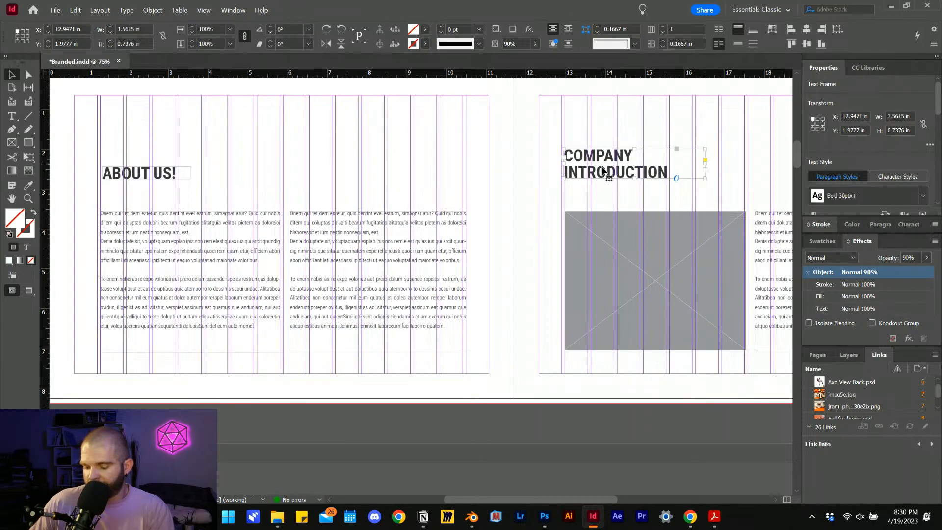
{"action": "double_click", "coordinate": [603, 169]}
{"action": "key", "text": "ctrl+a"}
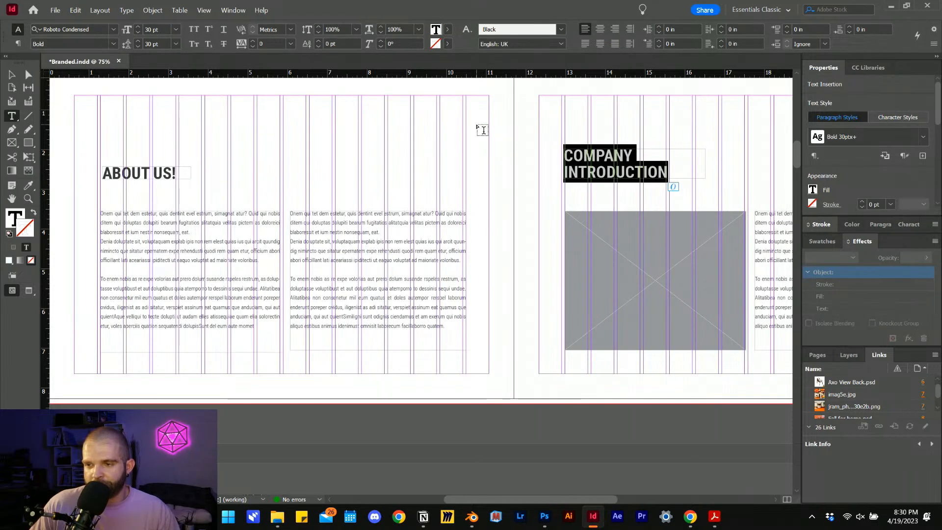
{"action": "key", "text": "Caps_Lock"}
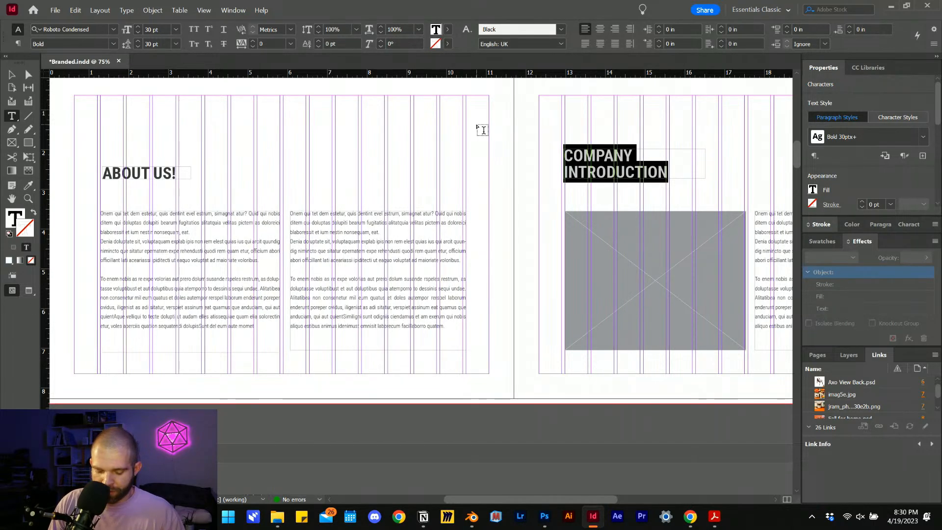
{"action": "type", "text": "CO"}
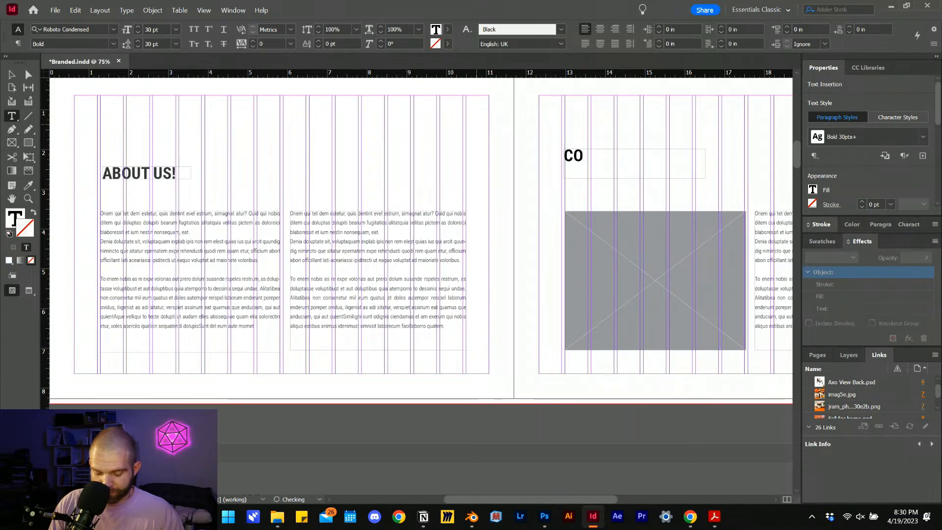
{"action": "type", "text": "NCEPT CHAIR"}
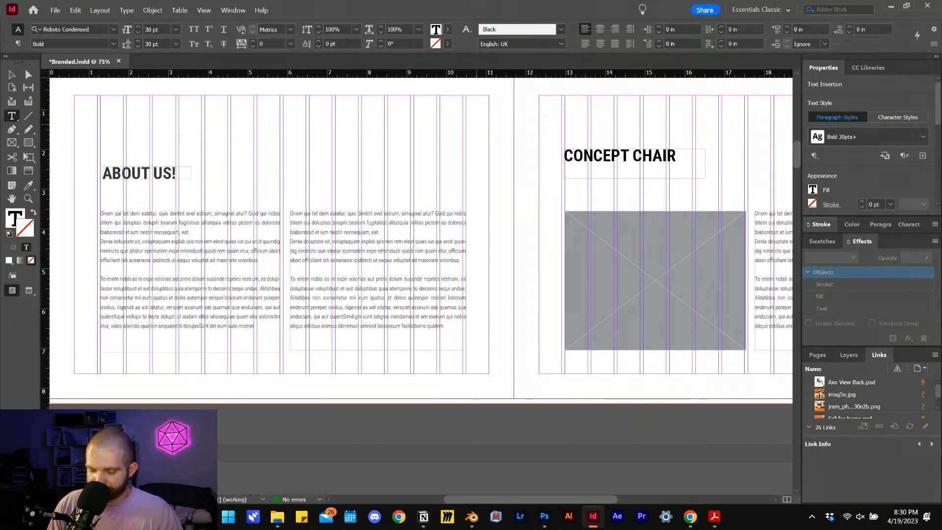
{"action": "type", "text": "PLACEHOLDER"}
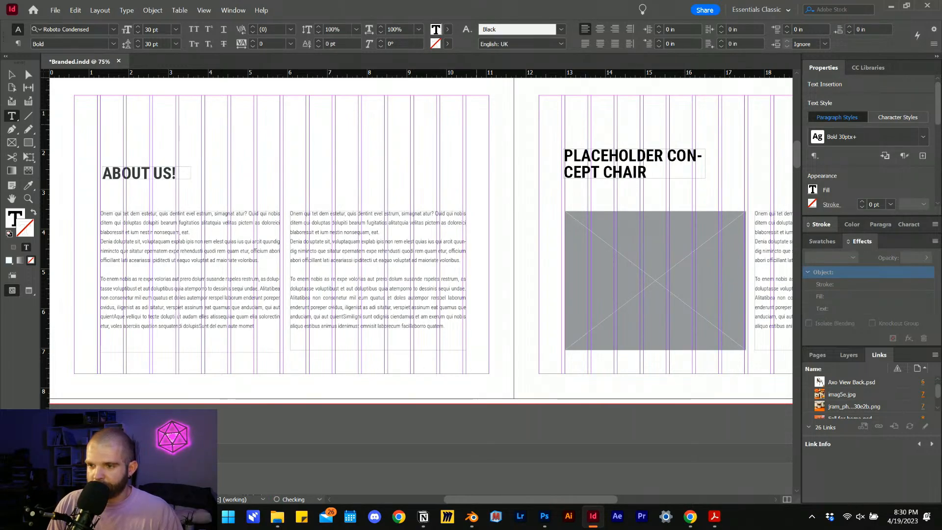
Turn off hyphenation for the whole PLACEHOLDER CONCEPT CHAIR heading
{"action": "key", "text": "ctrl+a"}
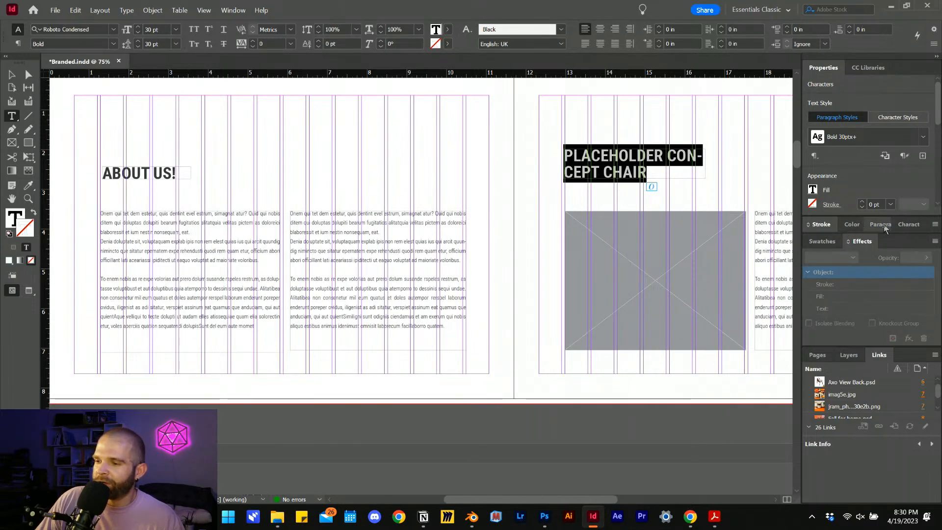
{"action": "left_click", "coordinate": [880, 224]}
{"action": "left_click", "coordinate": [841, 360]}
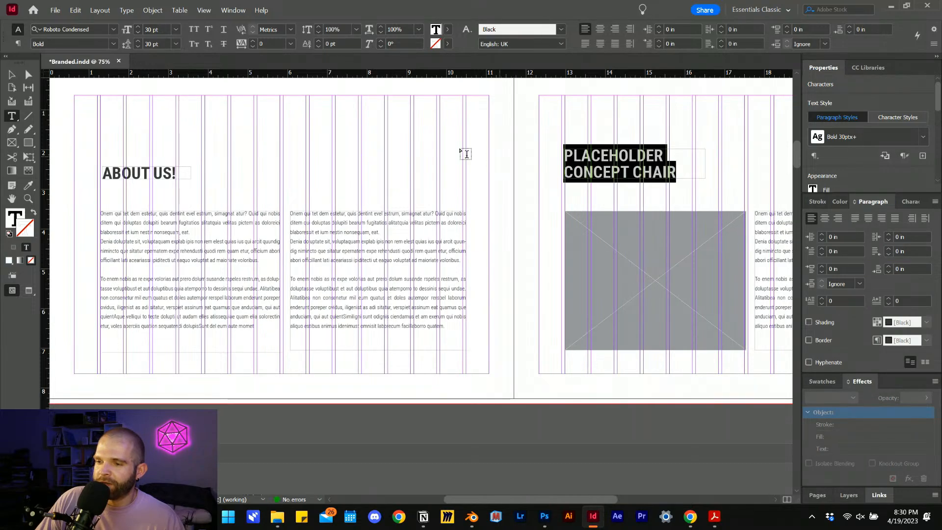
{"action": "key", "text": "Escape"}
Delete the ABOUT US! heading and both body text columns beneath it, emptying that page
{"action": "left_click", "coordinate": [179, 174]}
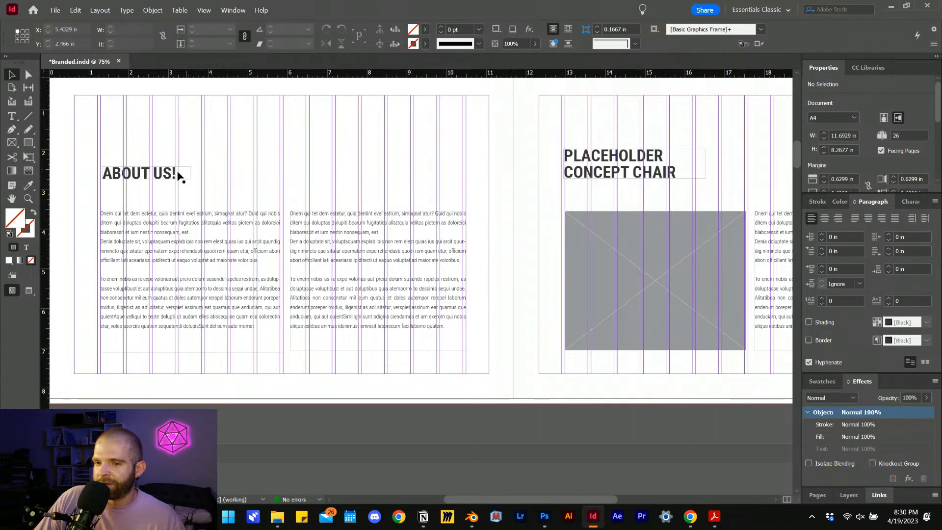
{"action": "key", "text": "Delete"}
{"action": "left_click_drag", "start_coordinate": [419, 169], "coordinate": [90, 364]}
{"action": "key", "text": "Delete"}
Place Side.png from the Render Scenes folder into the grey image frame below the PLACEHOLDER CONCEPT CHAIR heading
{"action": "scroll", "coordinate": [172, 341], "scroll_direction": "down", "scroll_amount": 1}
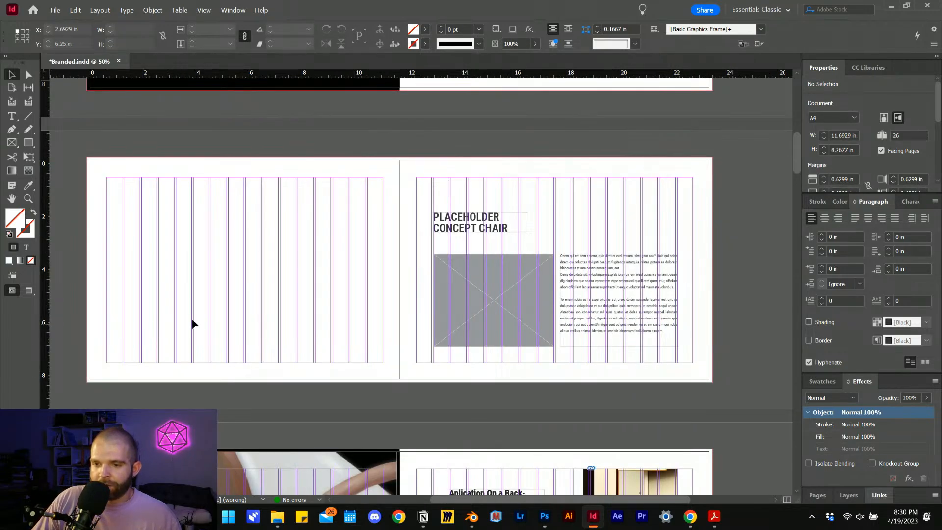
{"action": "left_click_drag", "start_coordinate": [270, 318], "coordinate": [643, 287]}
{"action": "scroll", "coordinate": [643, 290], "scroll_direction": "up", "scroll_amount": 1}
{"action": "scroll", "coordinate": [499, 347], "scroll_direction": "right", "scroll_amount": 5}
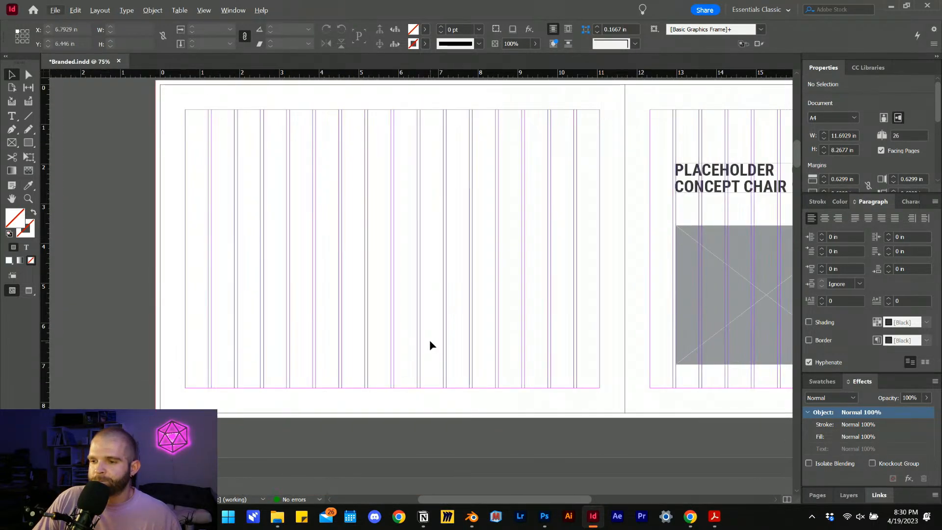
{"action": "scroll", "coordinate": [532, 324], "scroll_direction": "left", "scroll_amount": 2}
{"action": "scroll", "coordinate": [543, 328], "scroll_direction": "right", "scroll_amount": 5}
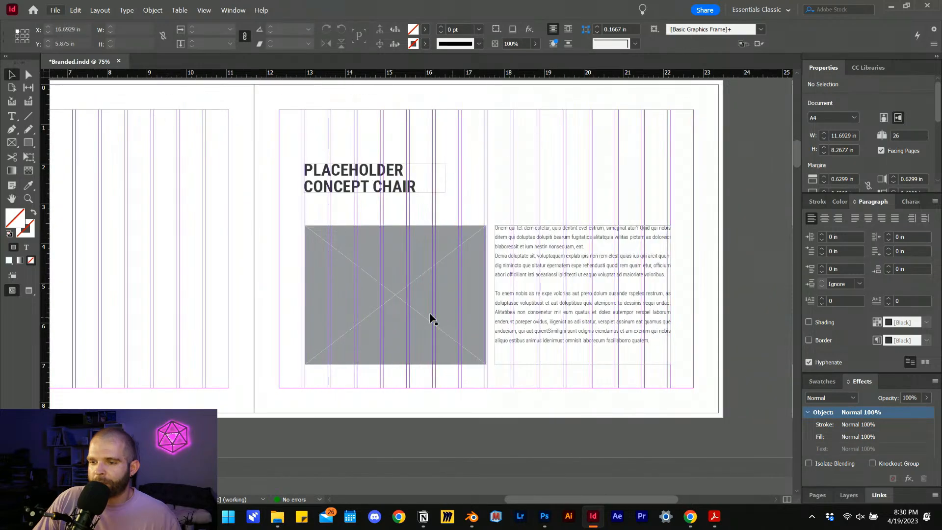
{"action": "scroll", "coordinate": [426, 327], "scroll_direction": "up", "scroll_amount": 1}
{"action": "scroll", "coordinate": [374, 324], "scroll_direction": "down", "scroll_amount": 1}
{"action": "scroll", "coordinate": [375, 324], "scroll_direction": "right", "scroll_amount": 3}
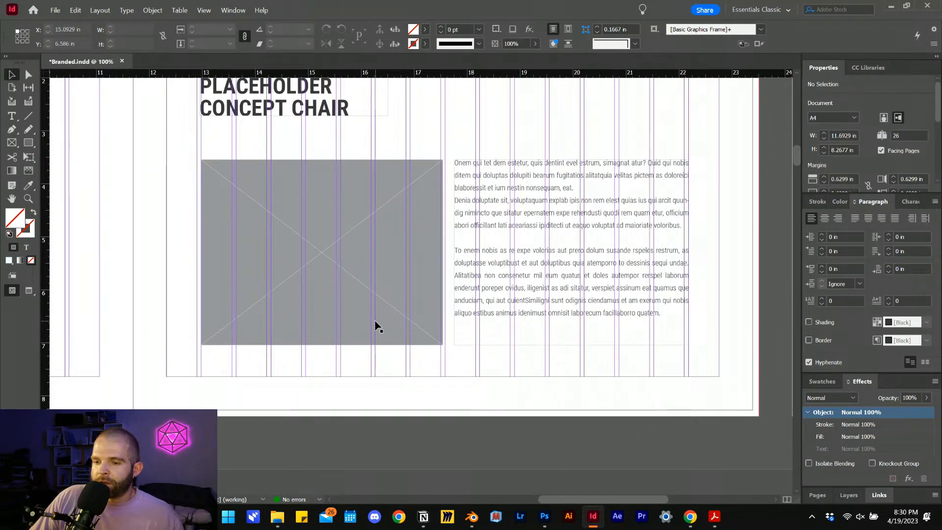
{"action": "scroll", "coordinate": [508, 269], "scroll_direction": "up", "scroll_amount": 1}
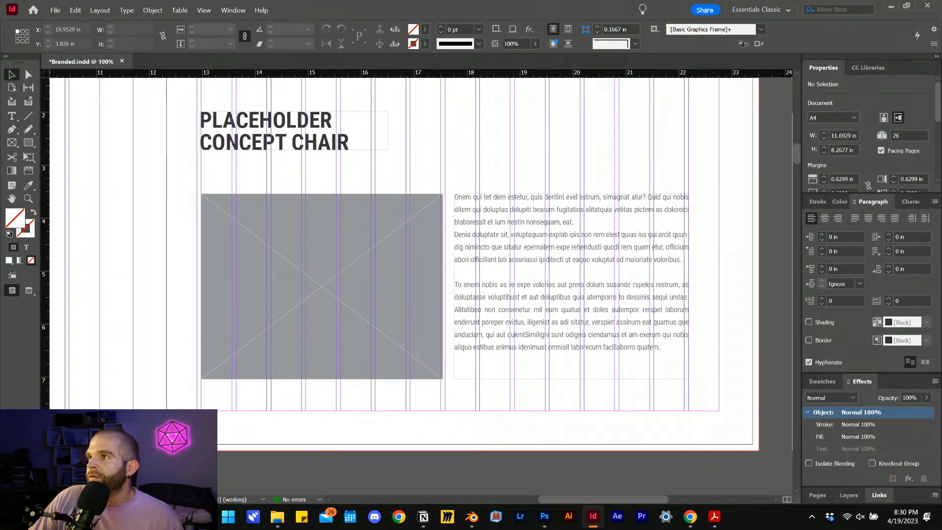
{"action": "mouse_move", "coordinate": [277, 516]}
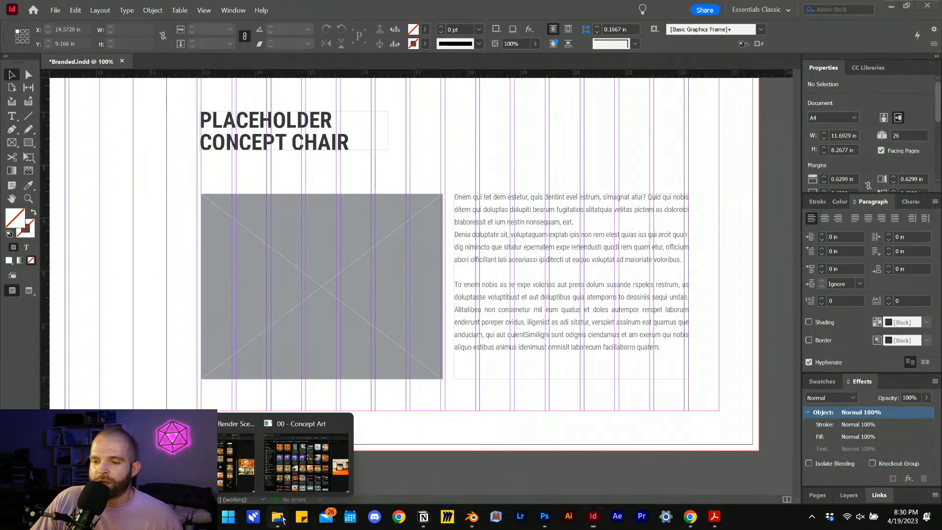
{"action": "left_click", "coordinate": [254, 472]}
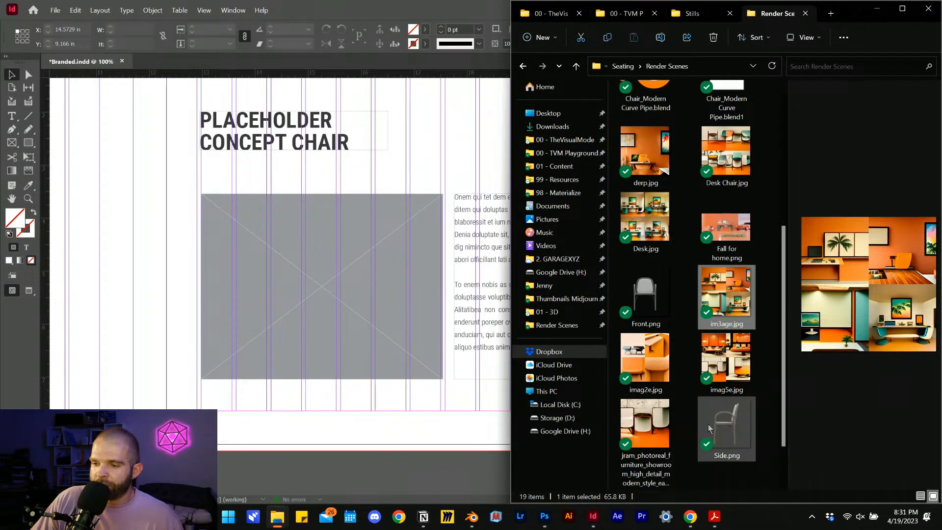
{"action": "left_click_drag", "start_coordinate": [727, 427], "coordinate": [340, 290]}
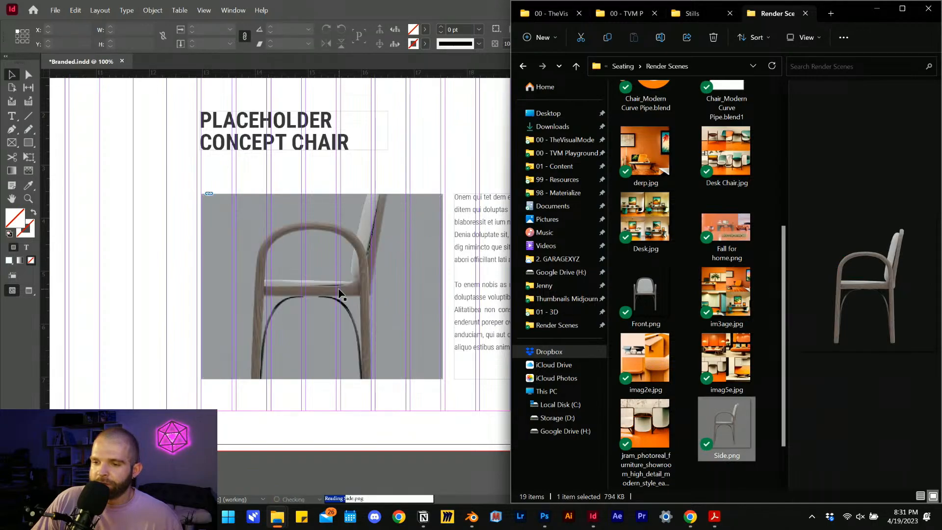
{"action": "left_click", "coordinate": [208, 271]}
Scale the chair image down proportionally to about 3.33 in wide, centred within its grey frame
{"action": "left_click", "coordinate": [320, 291]}
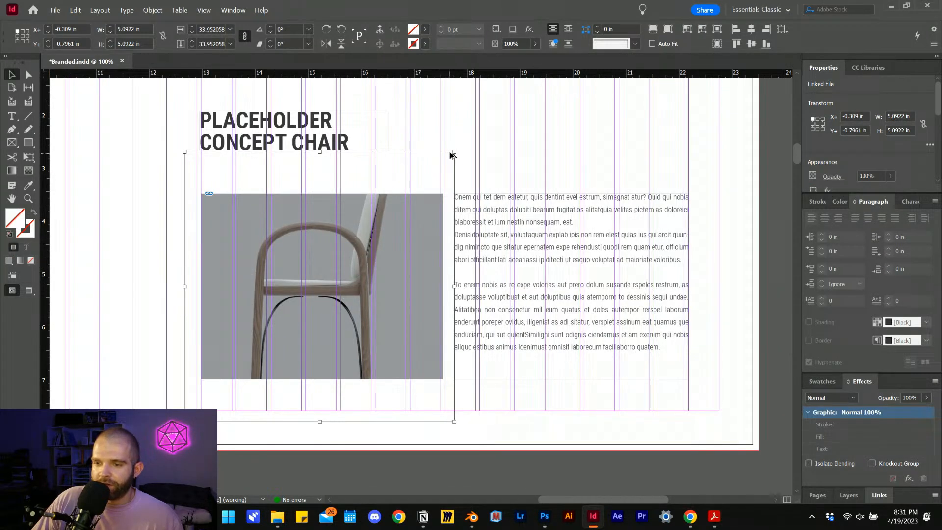
{"action": "left_click_drag", "start_coordinate": [453, 150], "coordinate": [392, 198]}
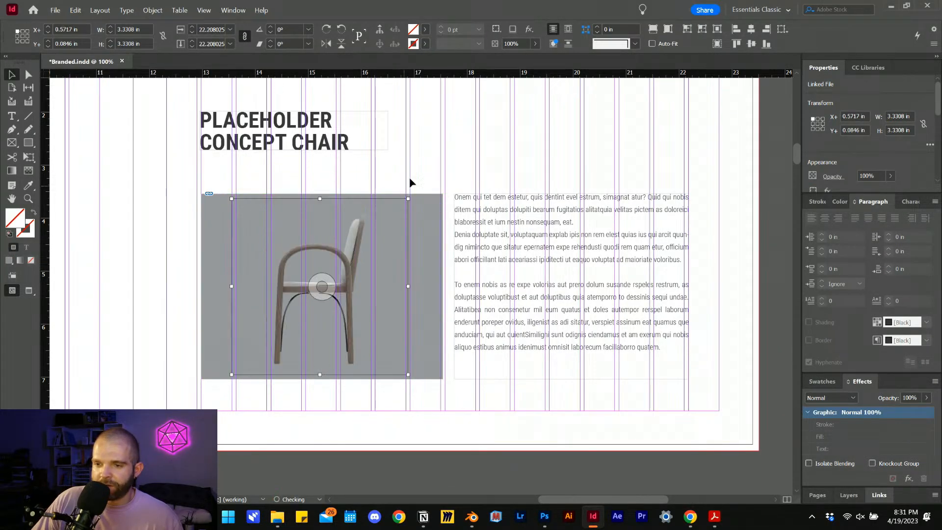
{"action": "left_click", "coordinate": [411, 178]}
Open the placed Side.png for editing in Adobe Photoshop 2023
{"action": "left_click", "coordinate": [364, 287]}
{"action": "right_click", "coordinate": [360, 291]}
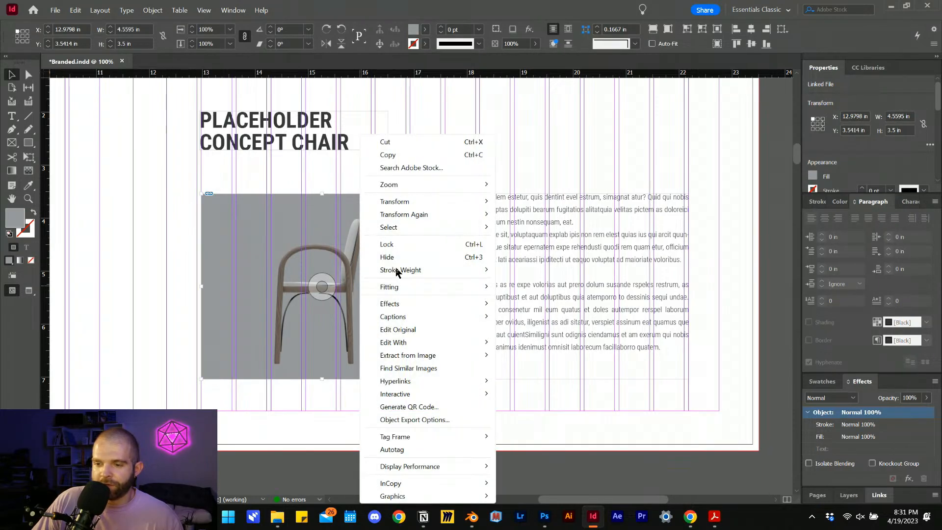
{"action": "mouse_move", "coordinate": [415, 355]}
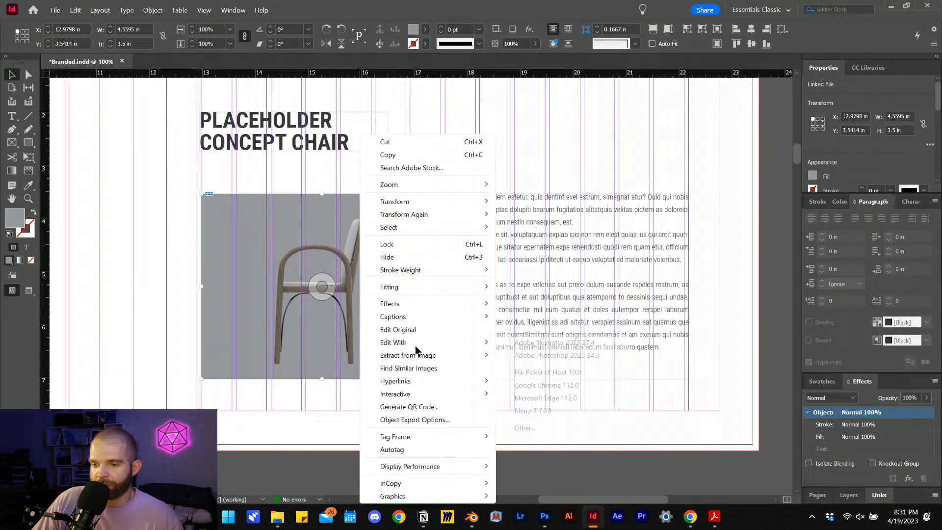
{"action": "left_click", "coordinate": [545, 356]}
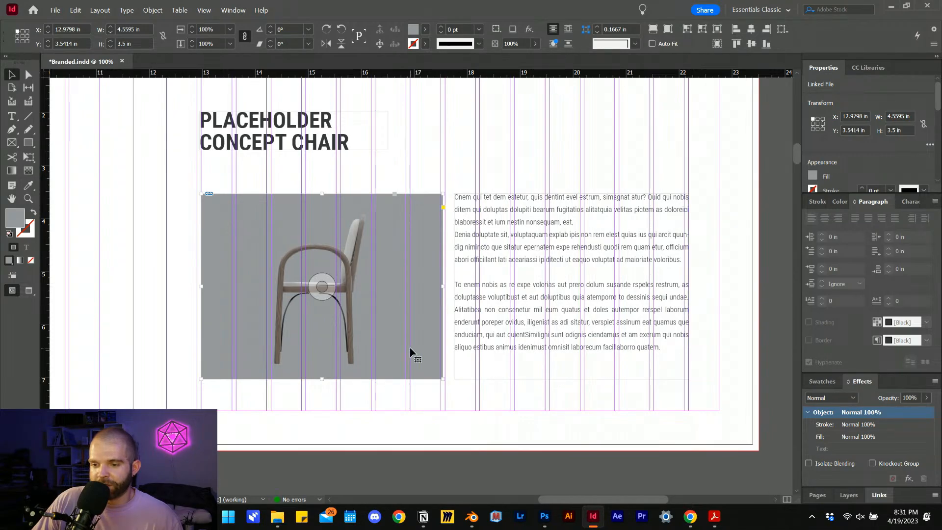
{"action": "scroll", "coordinate": [390, 274], "scroll_direction": "up", "scroll_amount": 5}
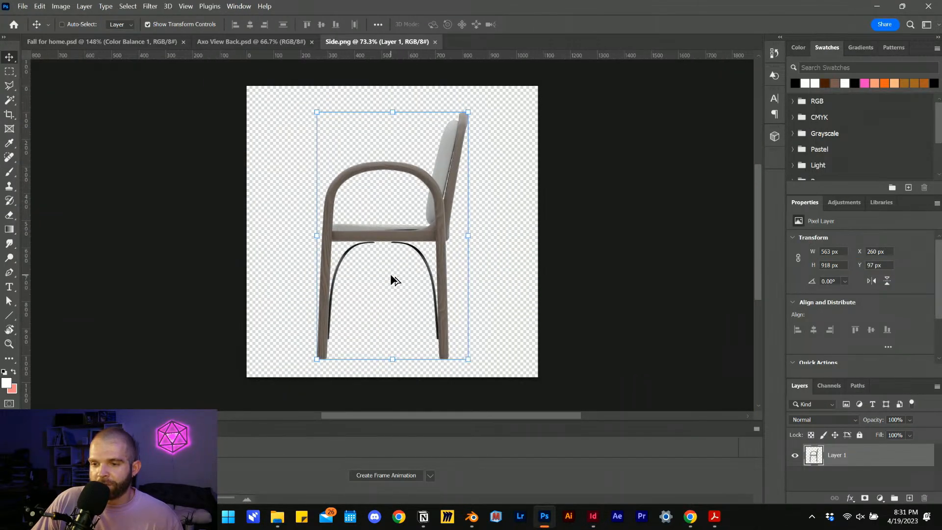
{"action": "scroll", "coordinate": [346, 190], "scroll_direction": "down", "scroll_amount": 1}
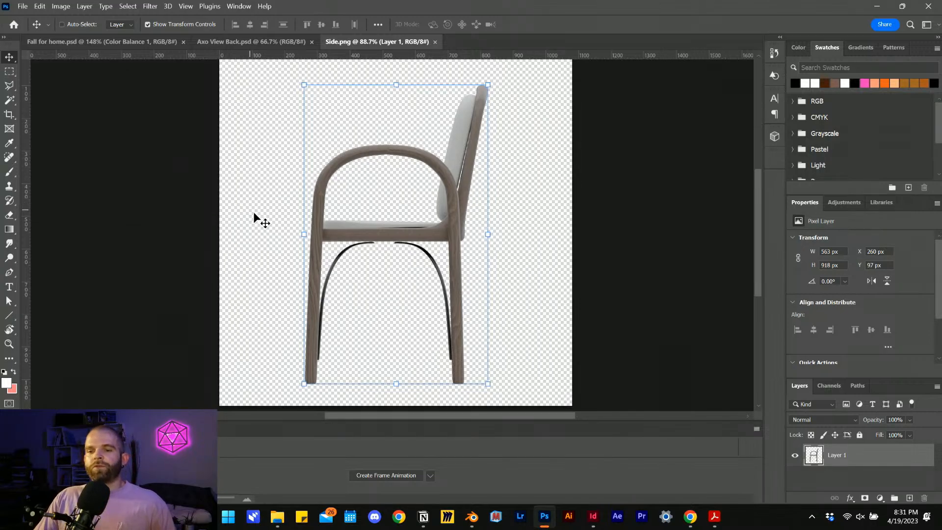
Try to load a selection of the chair from the RGB channels of Side.png
{"action": "left_click", "coordinate": [830, 386]}
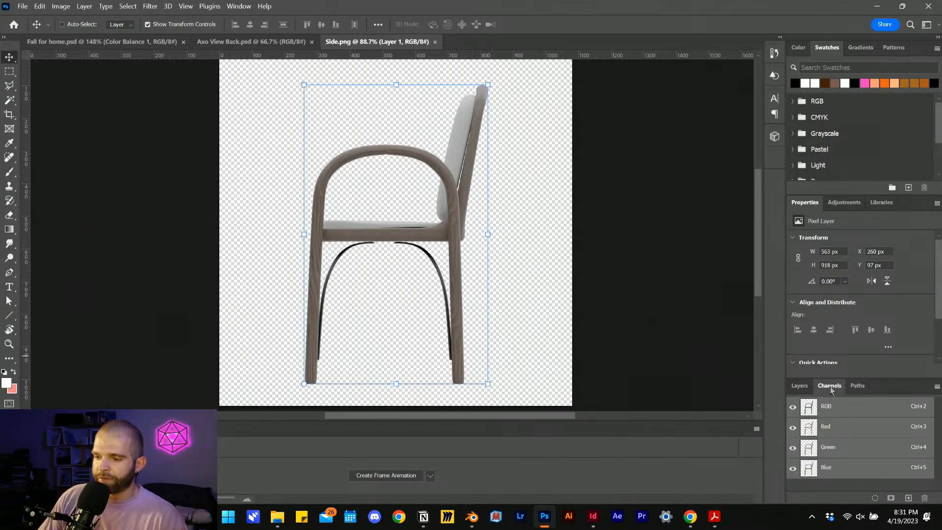
{"action": "left_click", "coordinate": [845, 428], "text": "ctrl"}
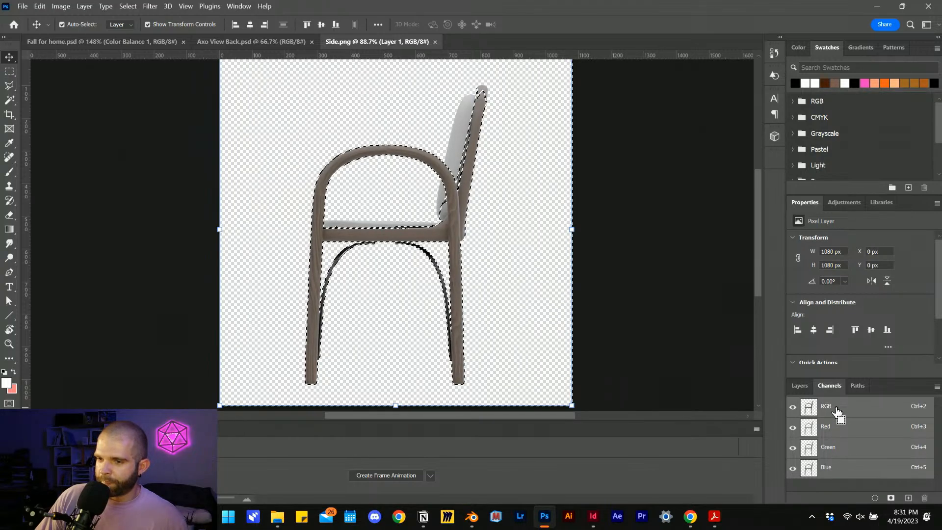
{"action": "key", "text": "ctrl+j"}
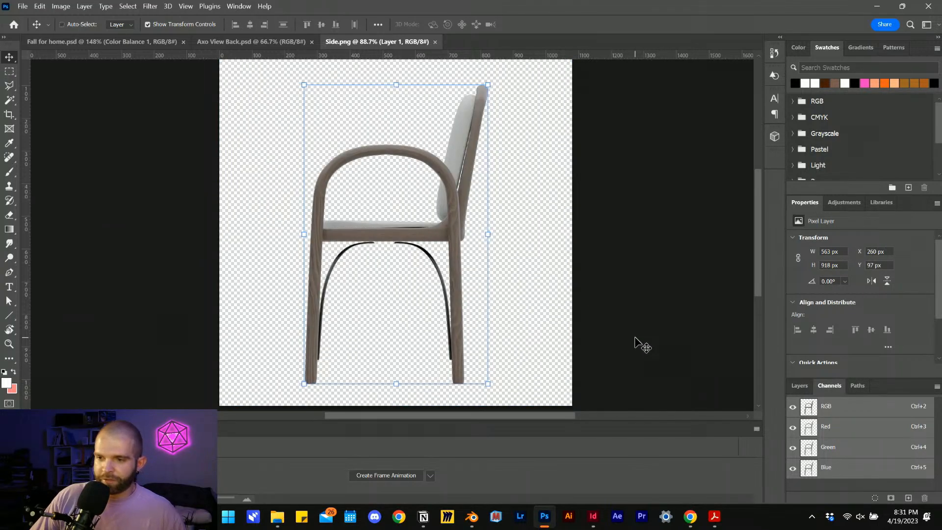
Add a Brightness/Contrast adjustment layer above the chair with brightness -150 and contrast 100
{"action": "left_click", "coordinate": [800, 386]}
{"action": "left_click", "coordinate": [84, 7]}
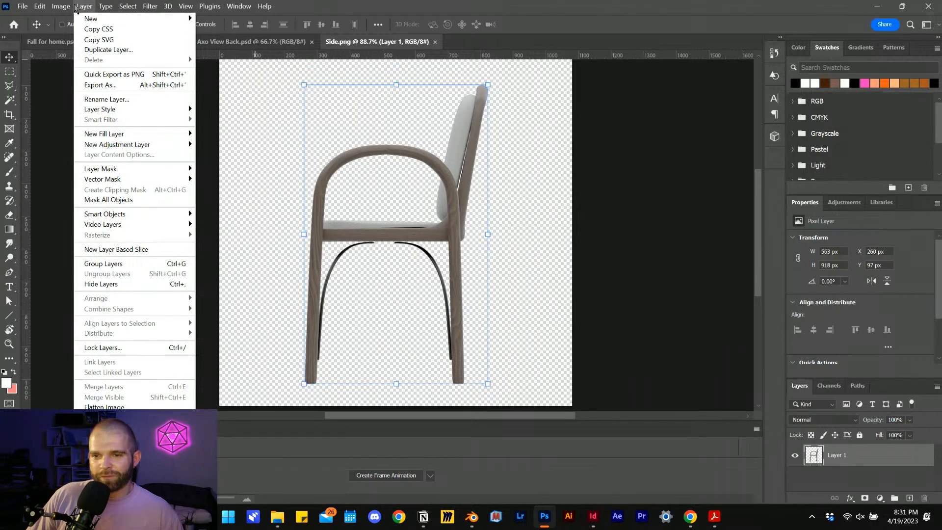
{"action": "left_click", "coordinate": [838, 208]}
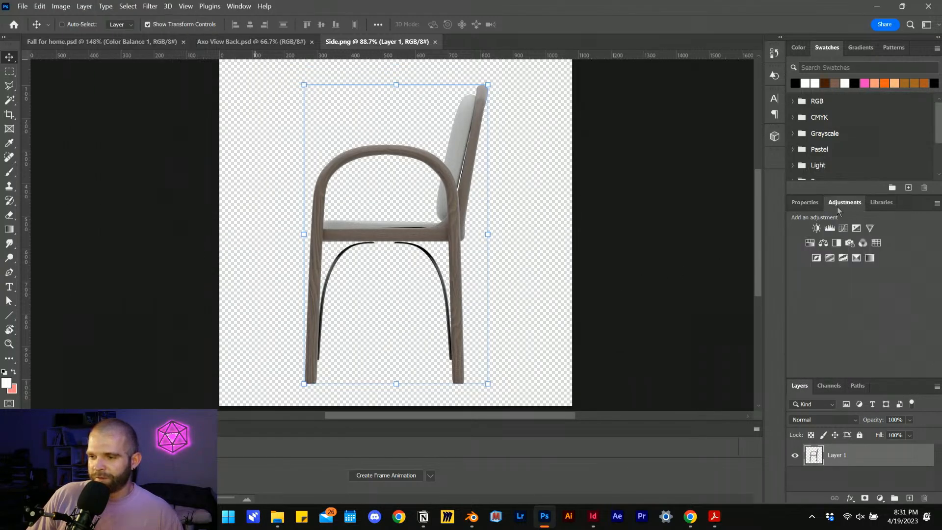
{"action": "left_click", "coordinate": [817, 229]}
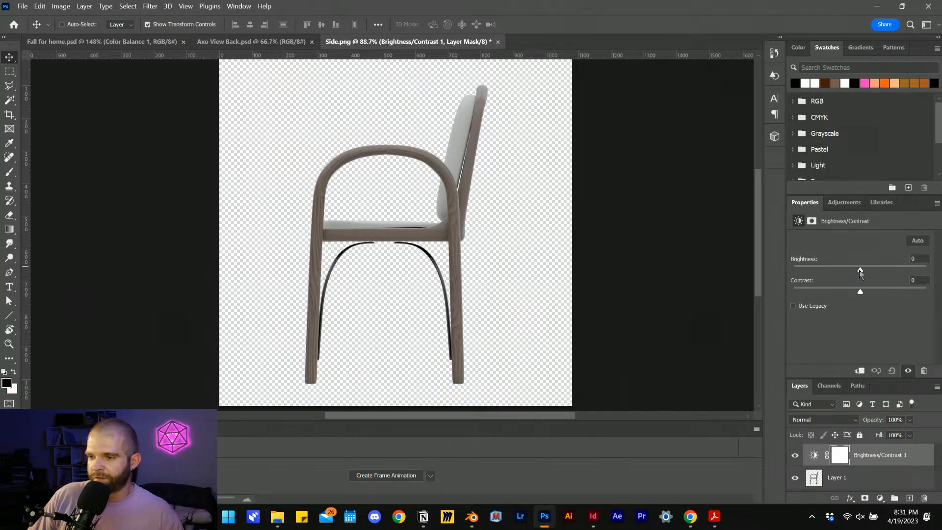
{"action": "left_click_drag", "start_coordinate": [859, 271], "coordinate": [749, 283]}
{"action": "left_click_drag", "start_coordinate": [860, 293], "coordinate": [933, 293]}
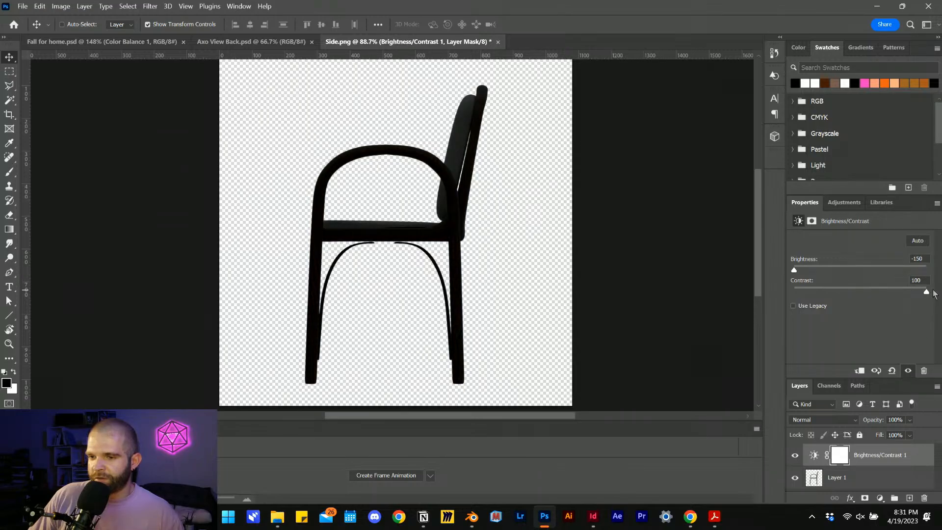
Add a Curves adjustment layer and pull its midtones and highlights down to turn the chair into a solid black silhouette
{"action": "left_click", "coordinate": [837, 206]}
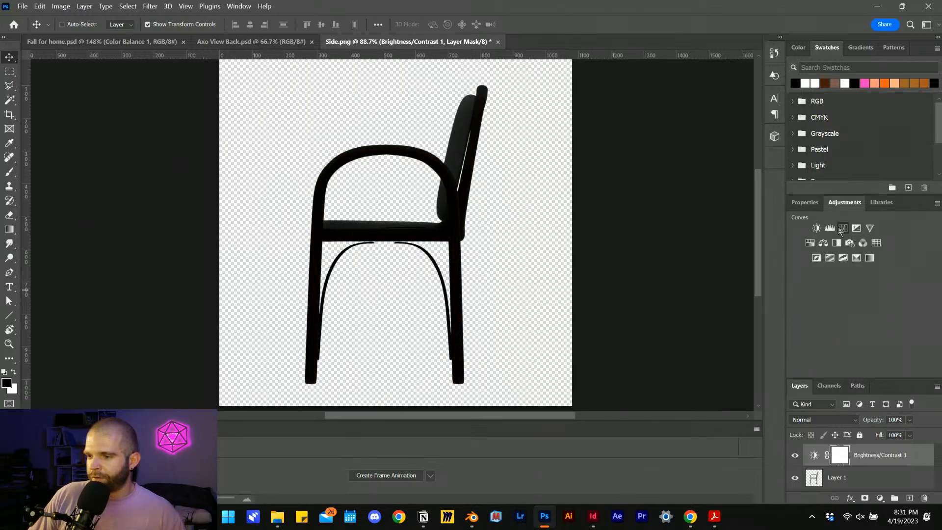
{"action": "left_click", "coordinate": [842, 229]}
{"action": "left_click_drag", "start_coordinate": [854, 309], "coordinate": [869, 346]}
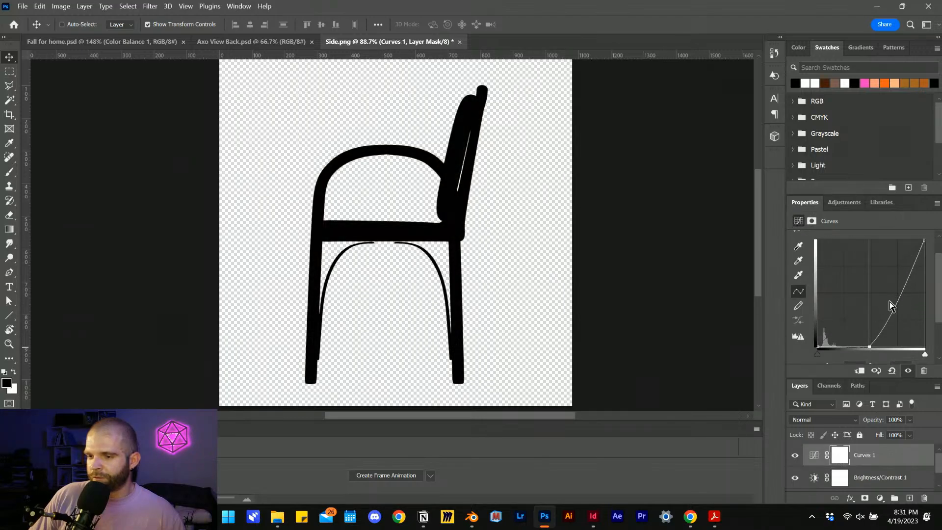
{"action": "left_click_drag", "start_coordinate": [888, 316], "coordinate": [904, 321]}
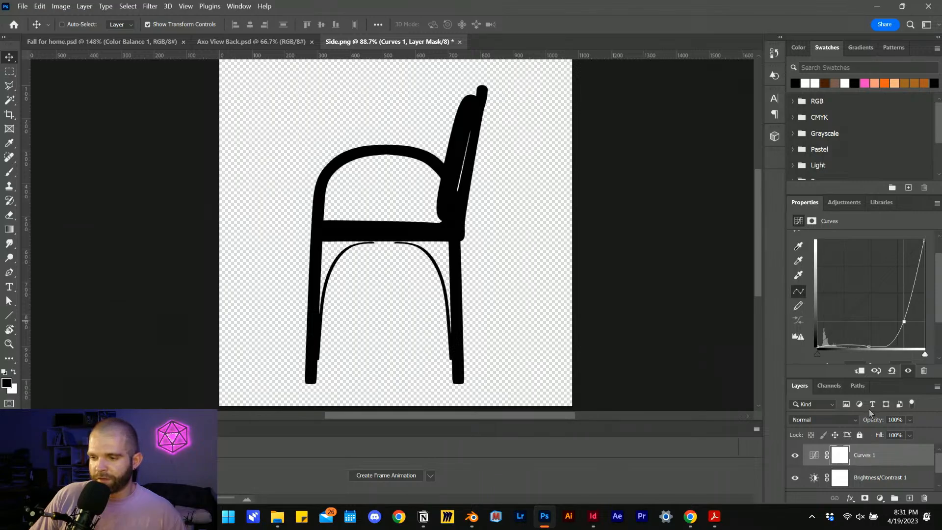
Load the Red channel as a selection and invert it to select the black chair silhouette
{"action": "left_click", "coordinate": [829, 386]}
{"action": "left_click", "coordinate": [841, 448]}
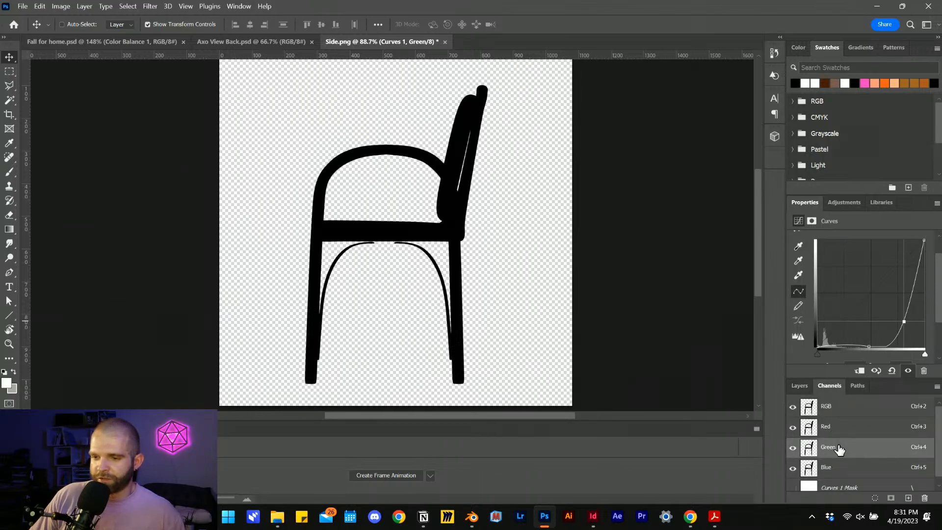
{"action": "left_click", "coordinate": [837, 433]}
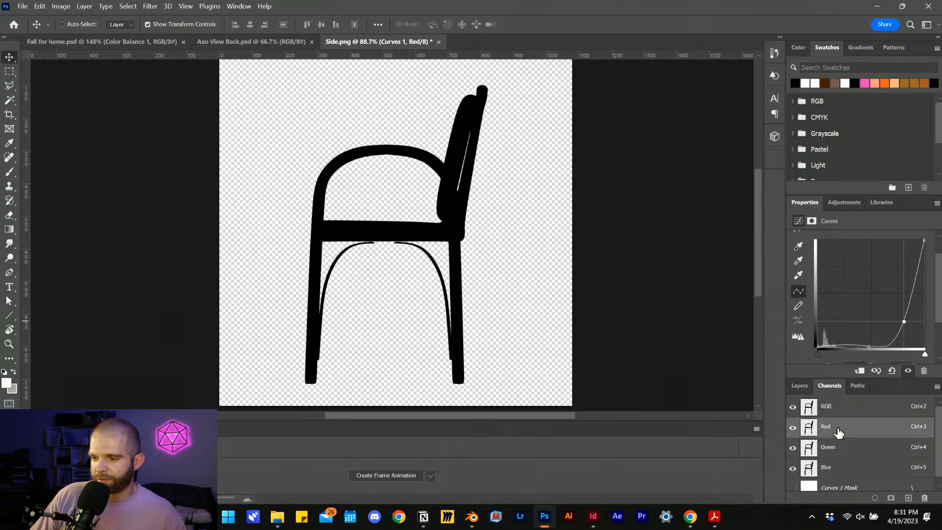
{"action": "left_click", "coordinate": [843, 430], "text": "ctrl"}
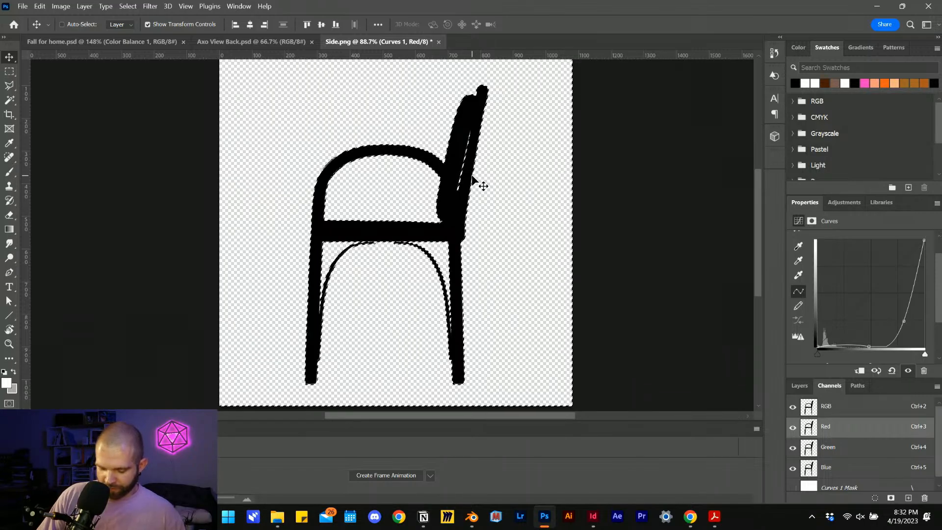
{"action": "key", "text": "ctrl+shift+i"}
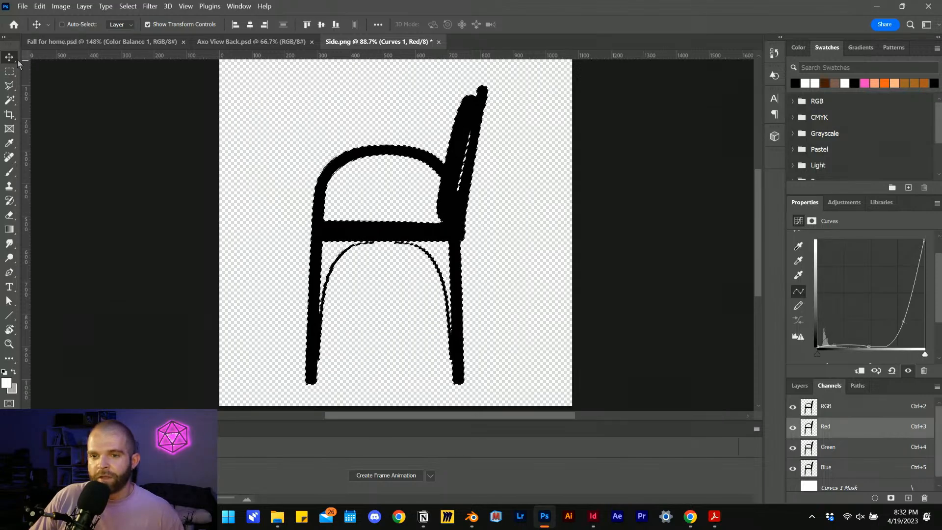
Convert the chair selection into a work path
{"action": "key", "text": "u"}
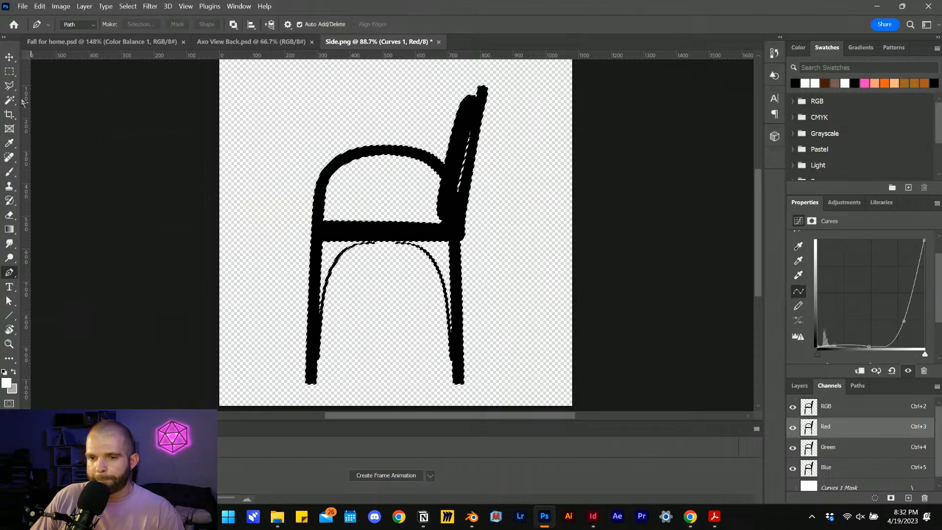
{"action": "left_click", "coordinate": [9, 85]}
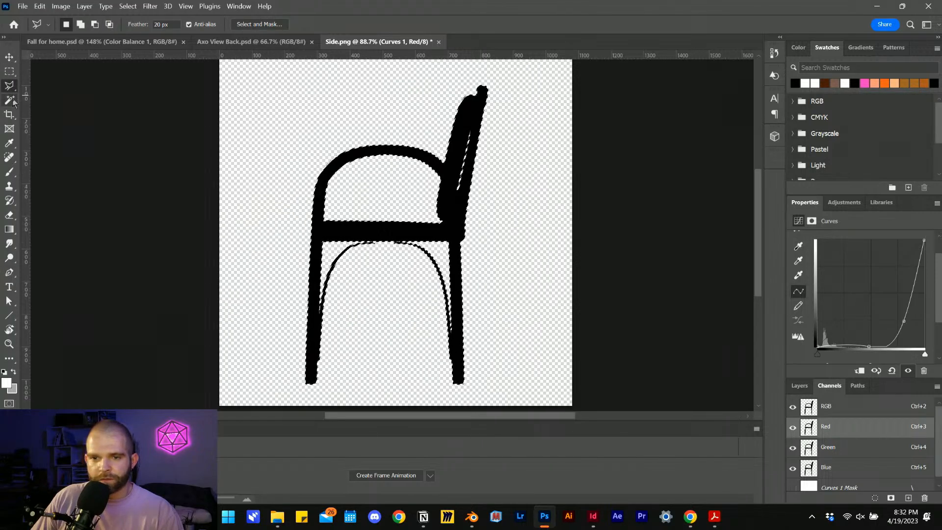
{"action": "left_click", "coordinate": [856, 388]}
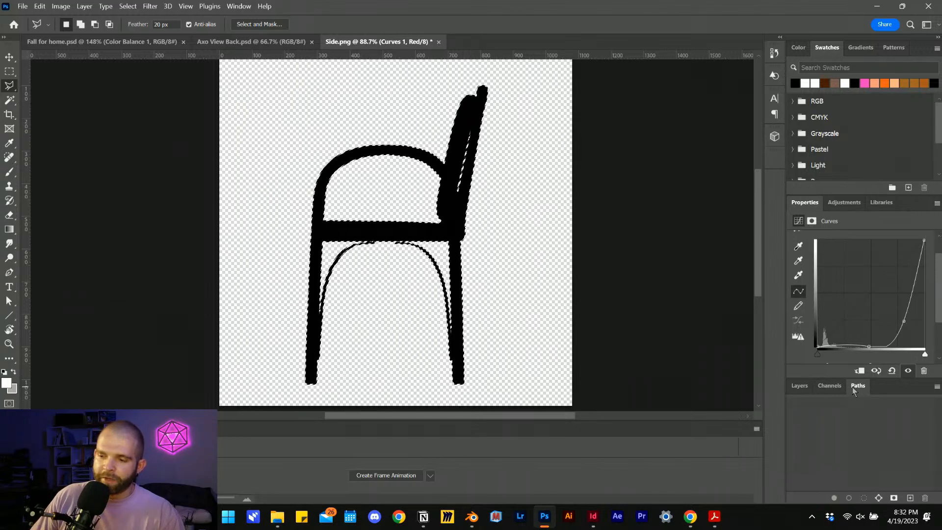
{"action": "left_click", "coordinate": [878, 499]}
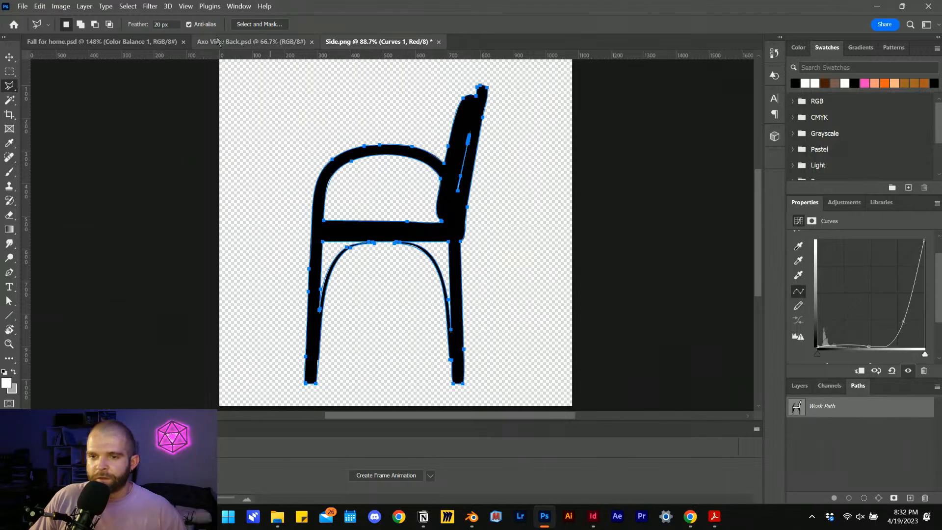
Create a Solid Color fill layer from the chair's work path, keeping Normal mode and 100% opacity
{"action": "left_click", "coordinate": [62, 7]}
{"action": "mouse_move", "coordinate": [84, 6]}
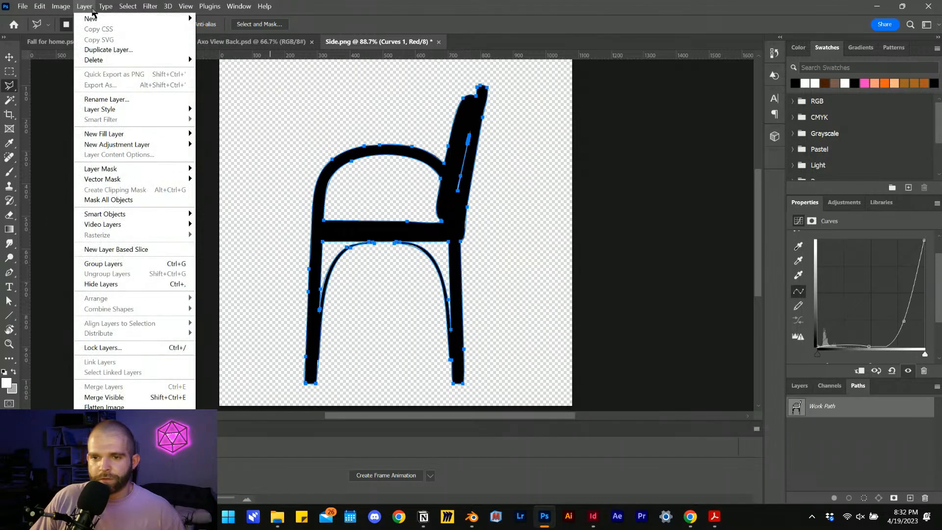
{"action": "mouse_move", "coordinate": [147, 218]}
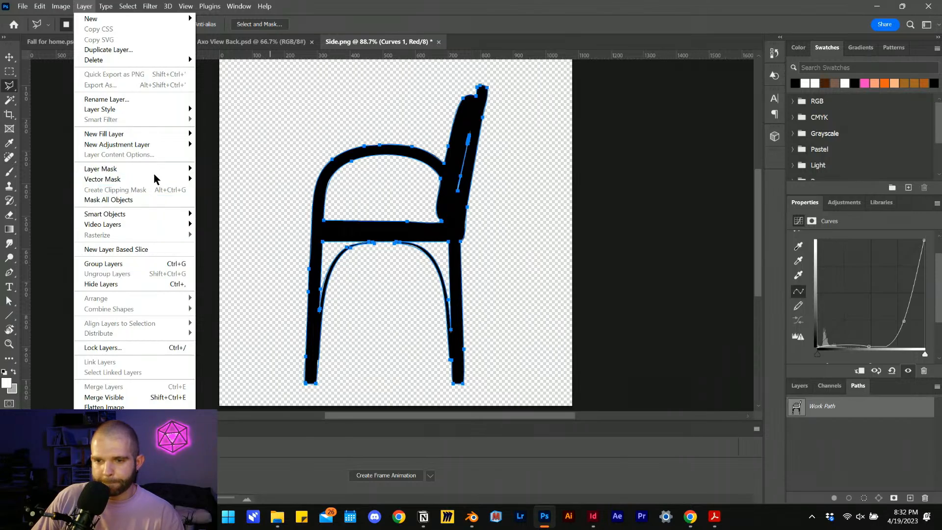
{"action": "mouse_move", "coordinate": [161, 137]}
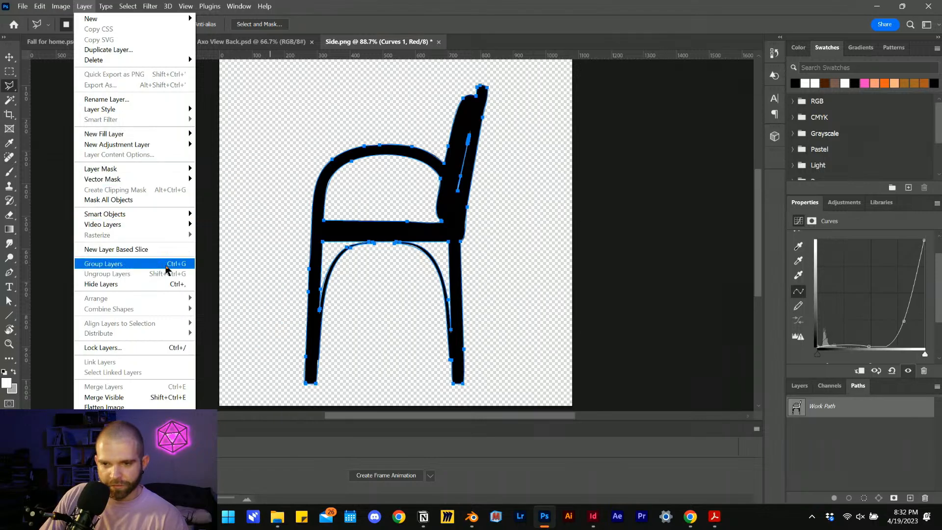
{"action": "mouse_move", "coordinate": [143, 173]}
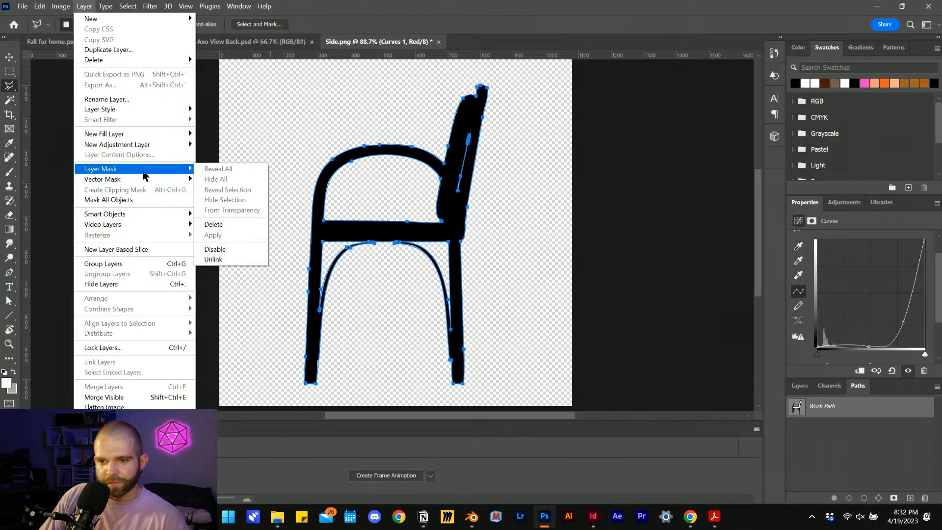
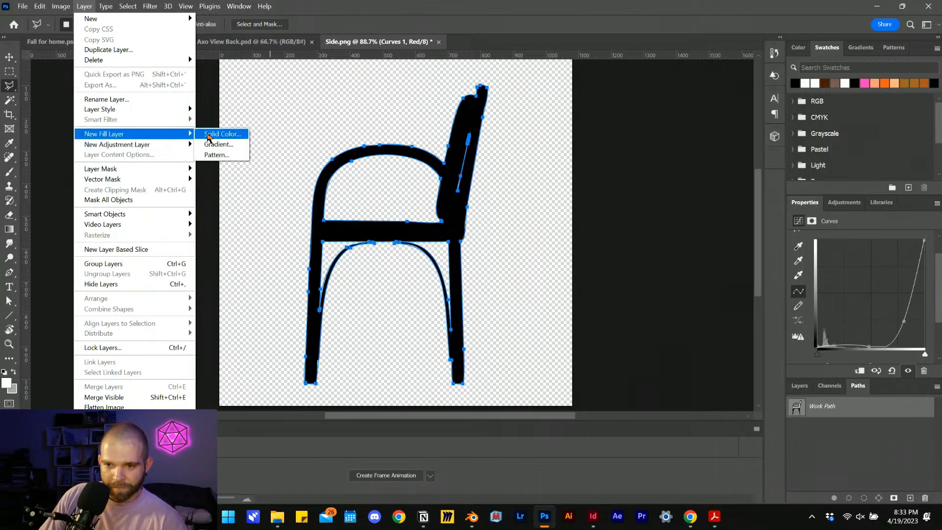
{"action": "left_click", "coordinate": [221, 134]}
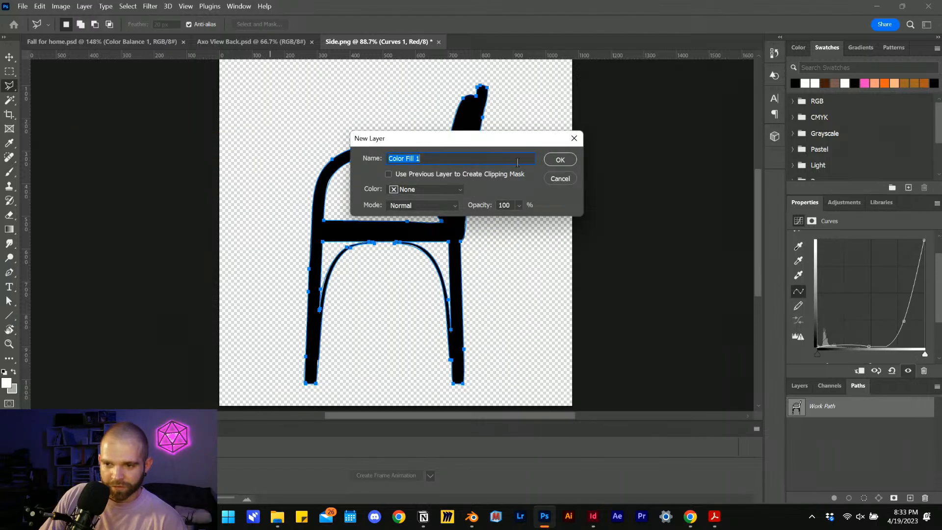
{"action": "left_click", "coordinate": [555, 158]}
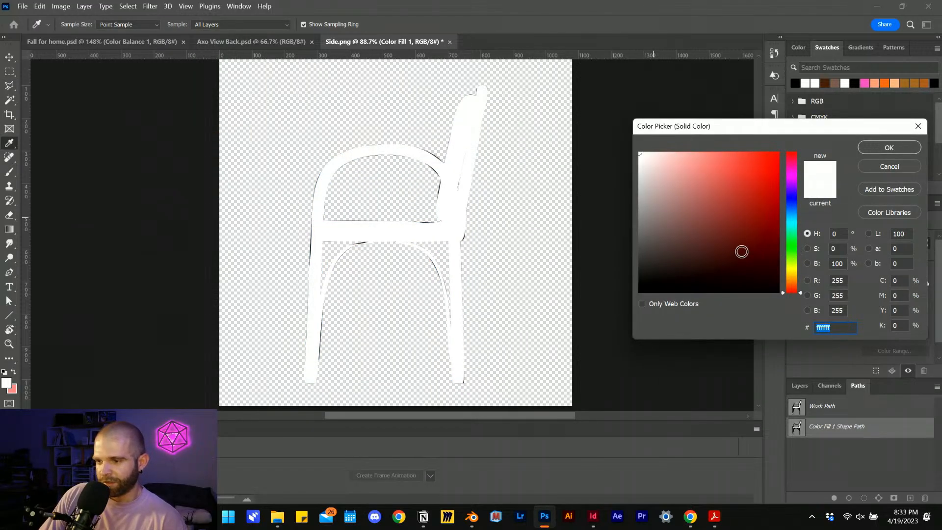
Try orange tones for the chair's fill layer and settle on black (000000) as its colour
{"action": "left_click", "coordinate": [762, 171]}
{"action": "left_click_drag", "start_coordinate": [792, 265], "coordinate": [793, 294]}
{"action": "left_click_drag", "start_coordinate": [729, 230], "coordinate": [601, 319]}
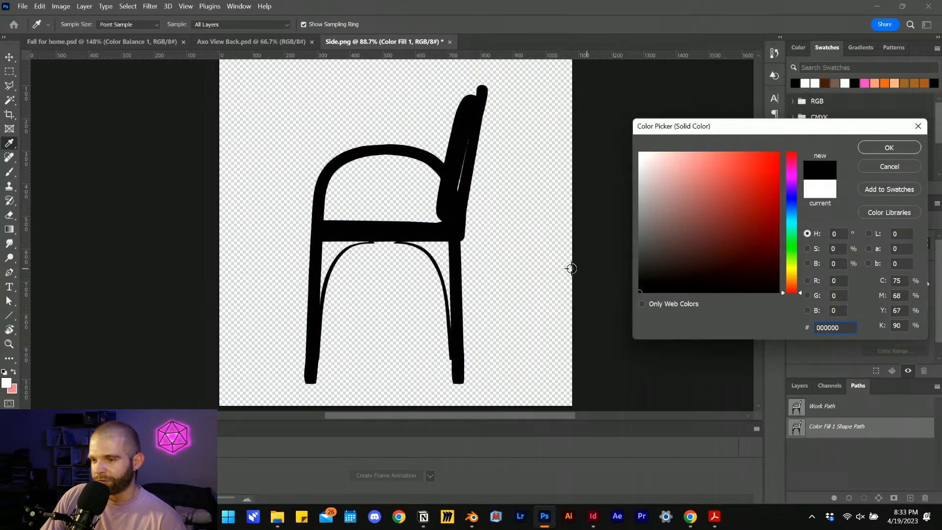
{"action": "left_click", "coordinate": [793, 284]}
{"action": "left_click_drag", "start_coordinate": [744, 263], "coordinate": [763, 172]}
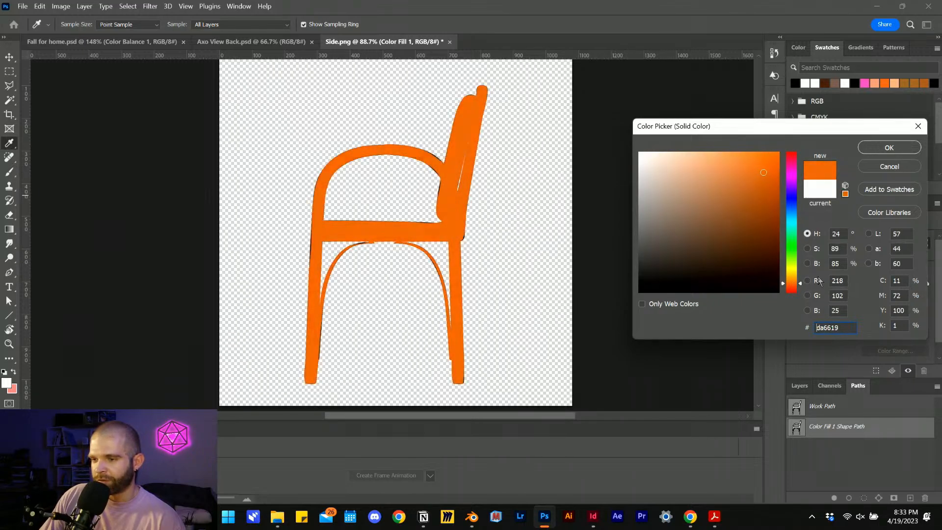
{"action": "double_click", "coordinate": [832, 327]}
{"action": "key", "text": "BackSpace"}
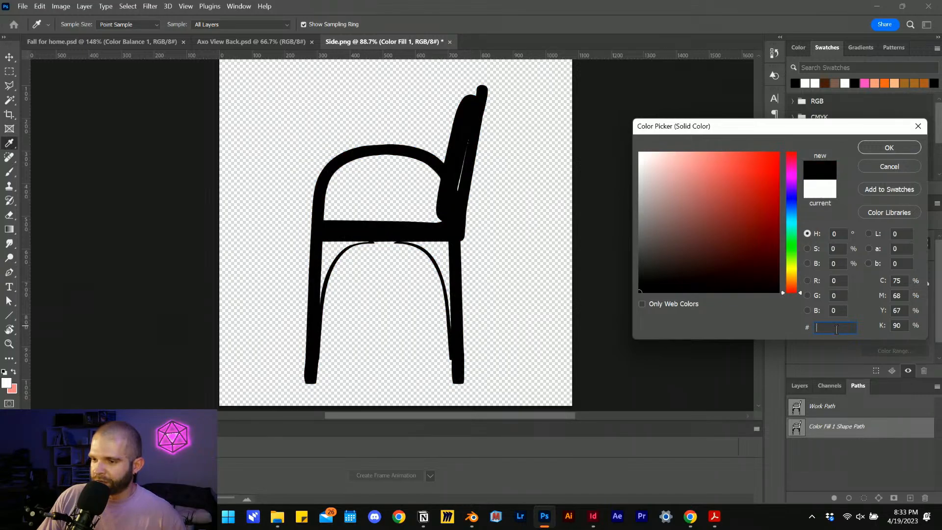
{"action": "left_click_drag", "start_coordinate": [767, 229], "coordinate": [767, 196]}
{"action": "left_click_drag", "start_coordinate": [793, 239], "coordinate": [798, 291]}
{"action": "left_click_drag", "start_coordinate": [755, 255], "coordinate": [779, 309]}
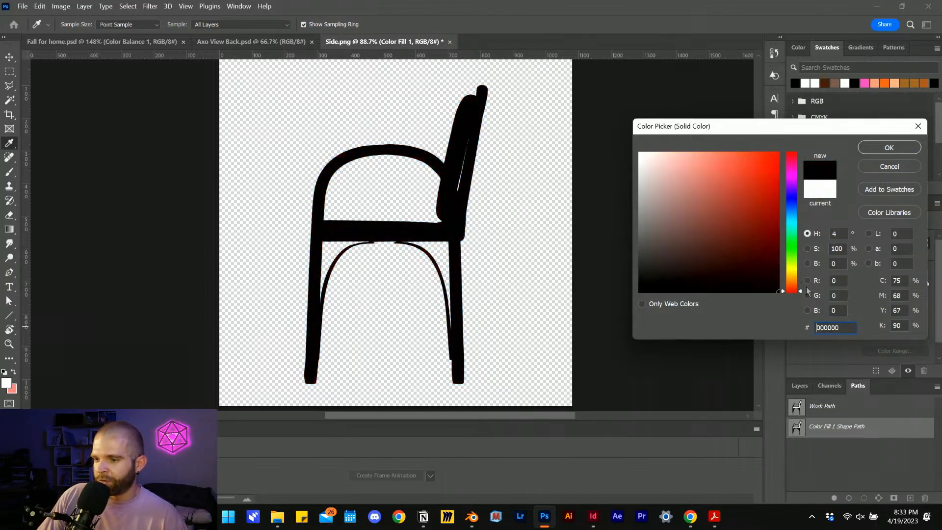
{"action": "left_click", "coordinate": [887, 156]}
{"action": "key", "text": "l"}
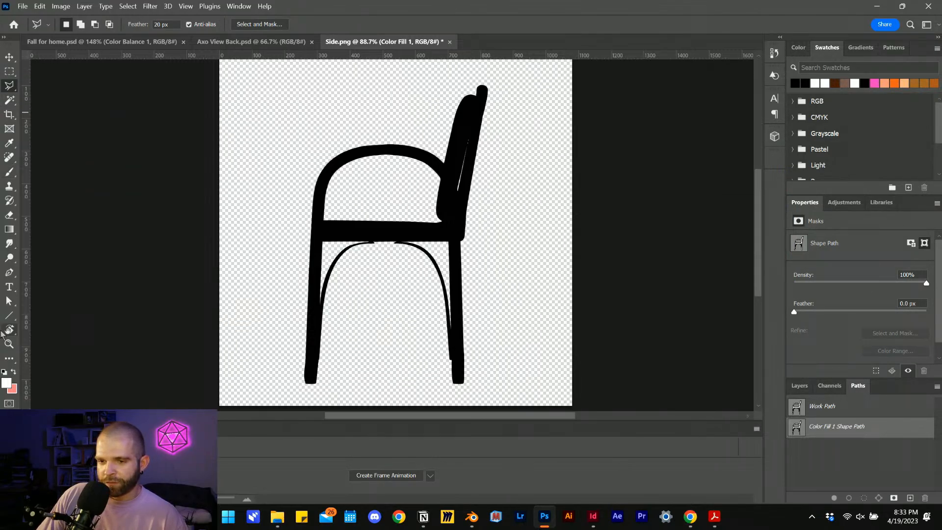
Hide the Brightness/Contrast 1 and Curves 1 layers, then test-move the filled chair shape and undo the move
{"action": "key", "text": "v"}
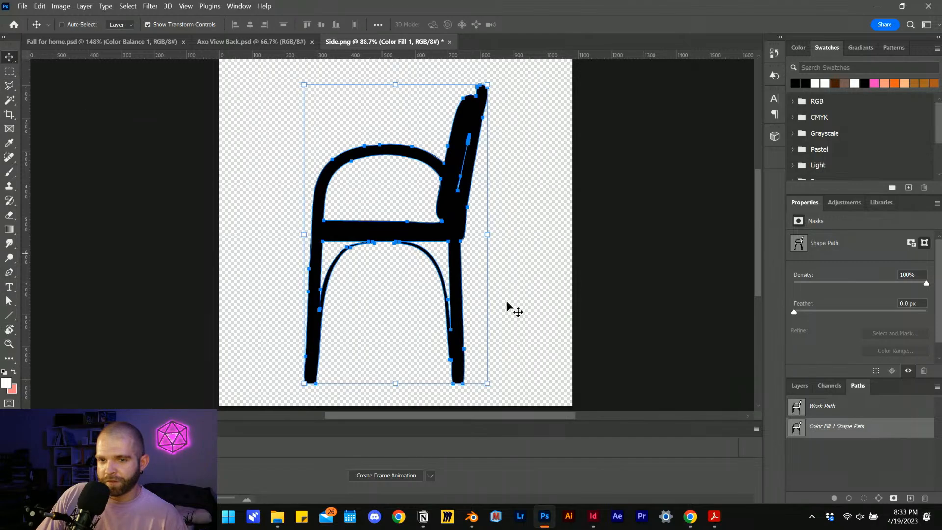
{"action": "left_click", "coordinate": [808, 386]}
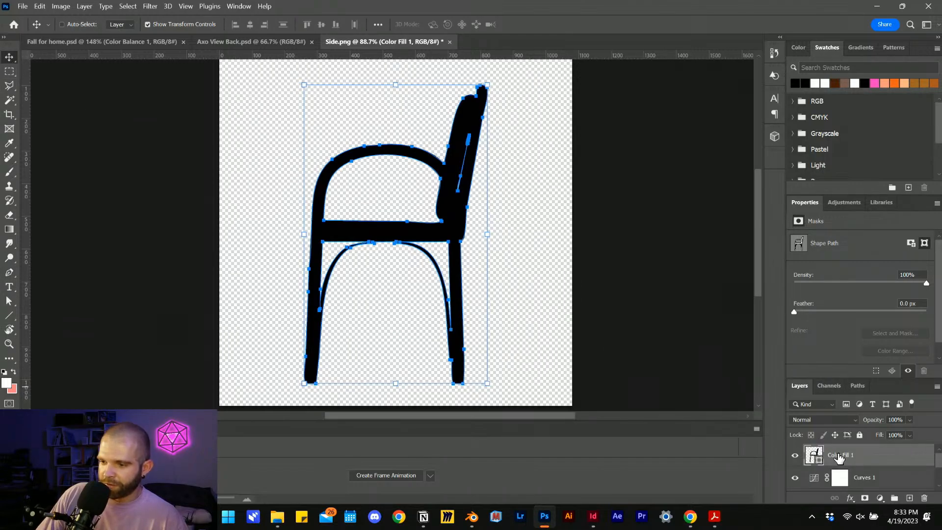
{"action": "scroll", "coordinate": [839, 458], "scroll_direction": "down", "scroll_amount": 2}
{"action": "left_click", "coordinate": [797, 480]}
{"action": "left_click", "coordinate": [796, 458]}
{"action": "scroll", "coordinate": [807, 470], "scroll_direction": "up", "scroll_amount": 1}
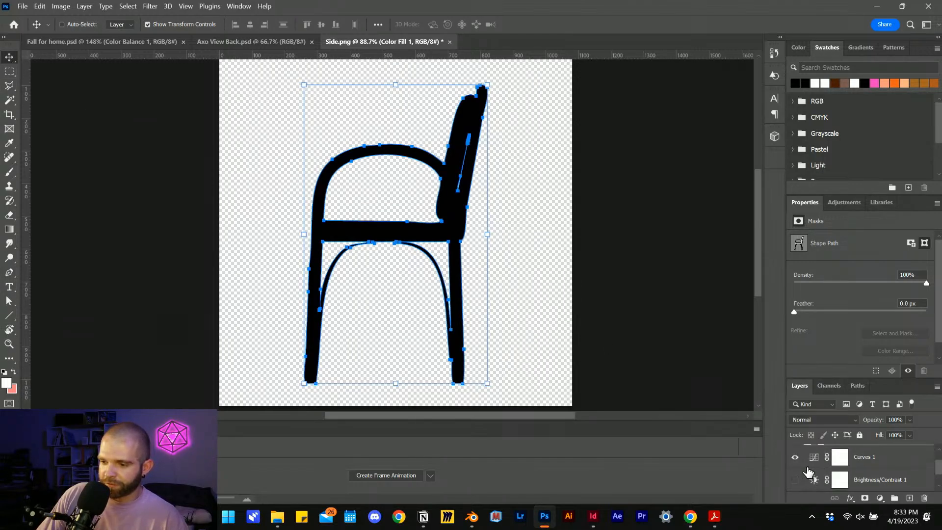
{"action": "scroll", "coordinate": [808, 470], "scroll_direction": "up", "scroll_amount": 1}
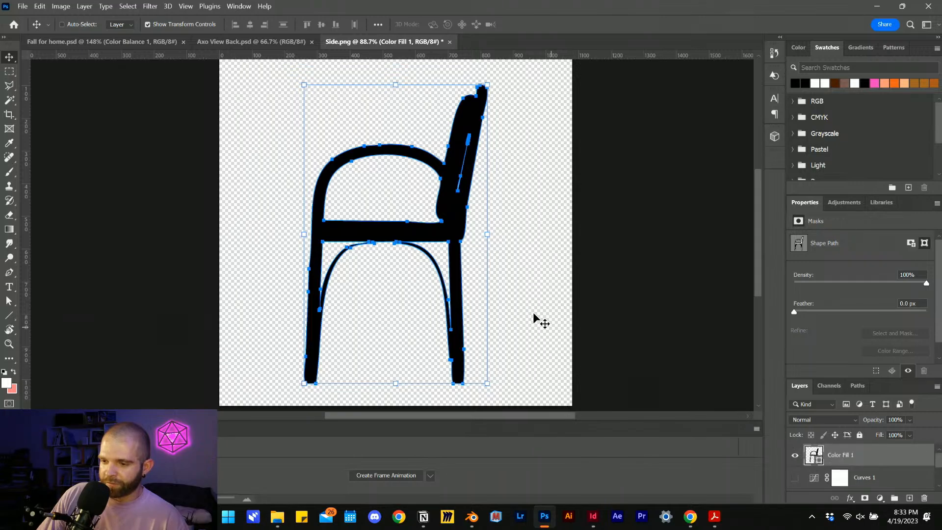
{"action": "mouse_move", "coordinate": [454, 238]}
{"action": "left_mouse_down"}
{"action": "mouse_move", "coordinate": [484, 227]}
{"action": "mouse_move", "coordinate": [450, 251]}
{"action": "left_mouse_up"}
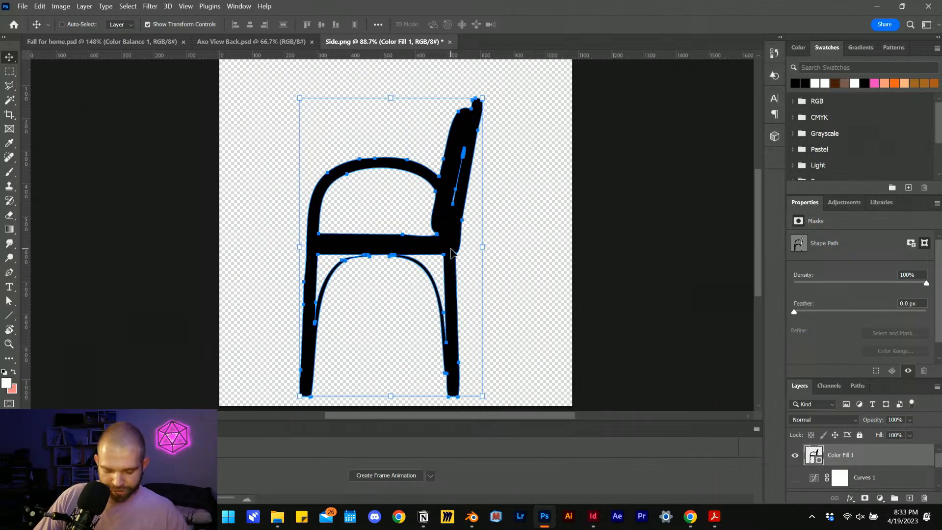
{"action": "key", "text": "ctrl+z"}
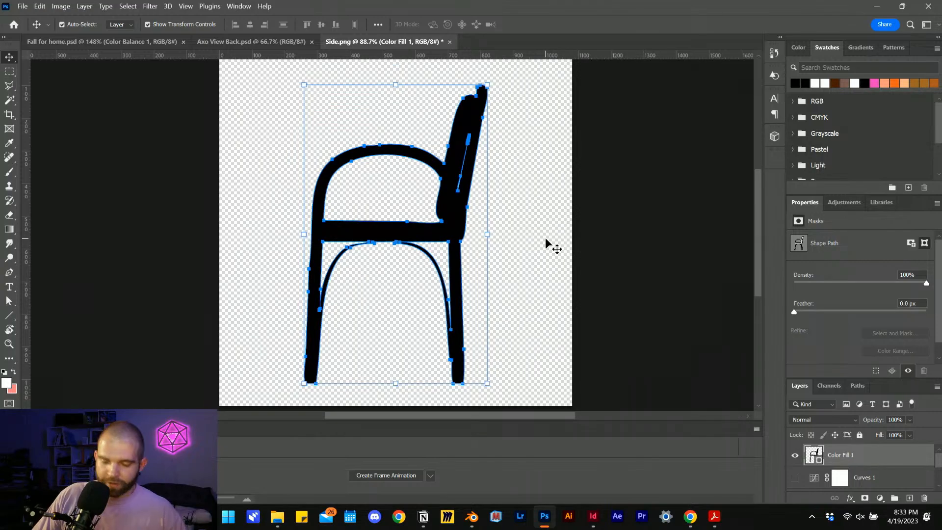
Save the document in the Edits folder as a Photoshop file named Side Vector
{"action": "key", "text": "ctrl+s"}
{"action": "double_click", "coordinate": [130, 98]}
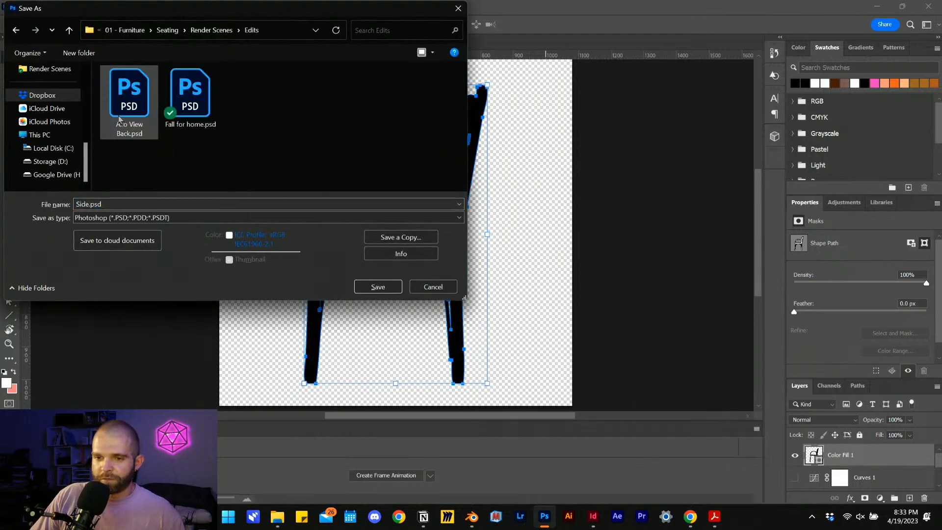
{"action": "left_click", "coordinate": [126, 205]}
{"action": "key", "text": "Caps_Lock"}
{"action": "type", "text": "sI"}
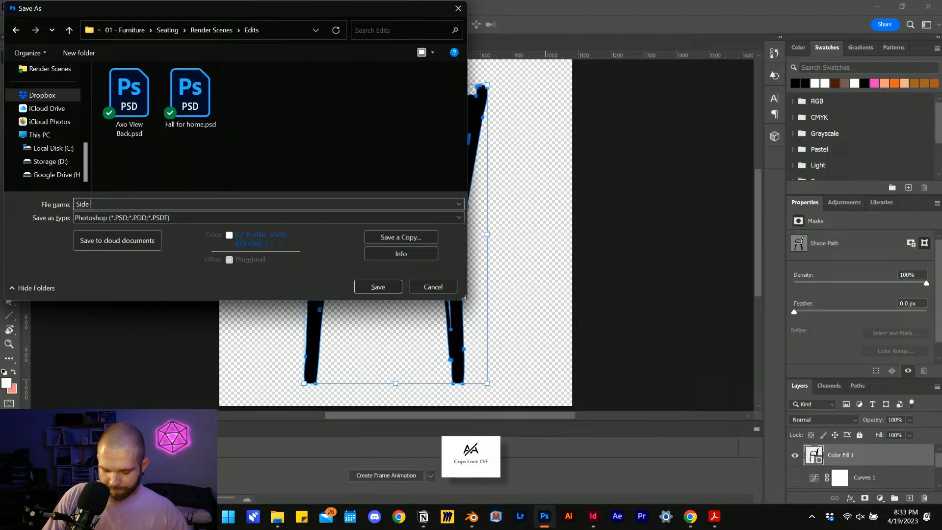
{"action": "type", "text": "de Vector"}
{"action": "key", "text": "Return"}
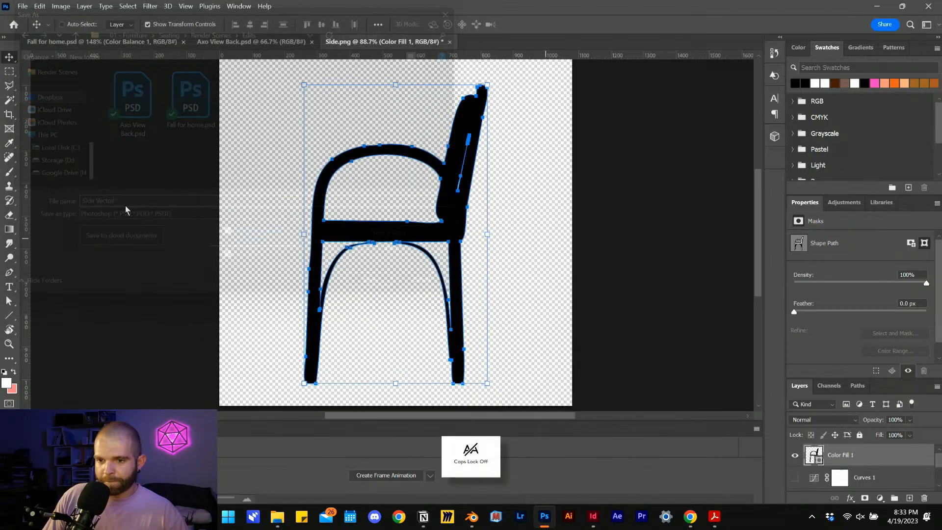
{"action": "left_click", "coordinate": [596, 151]}
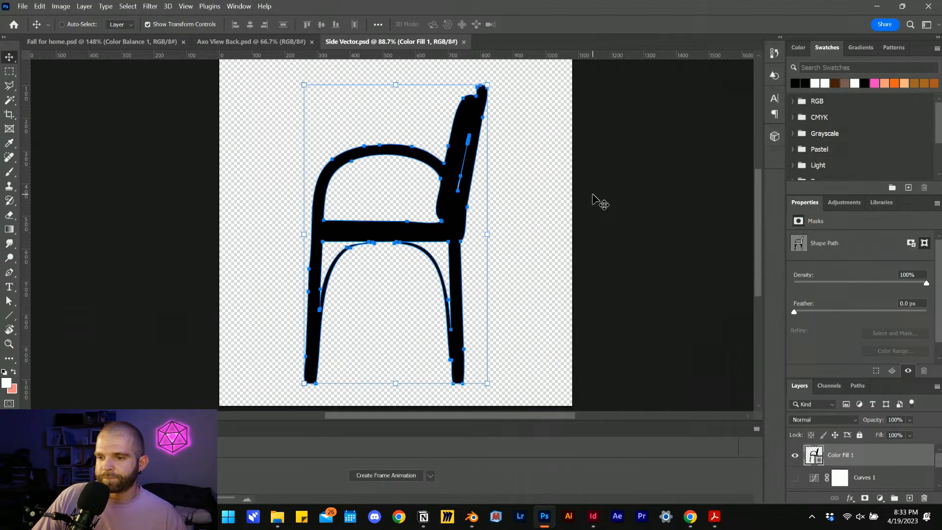
Switch to InDesign and replace the placeholder concept chair image with the Side Vector file from the Edits folder
{"action": "left_click", "coordinate": [593, 516]}
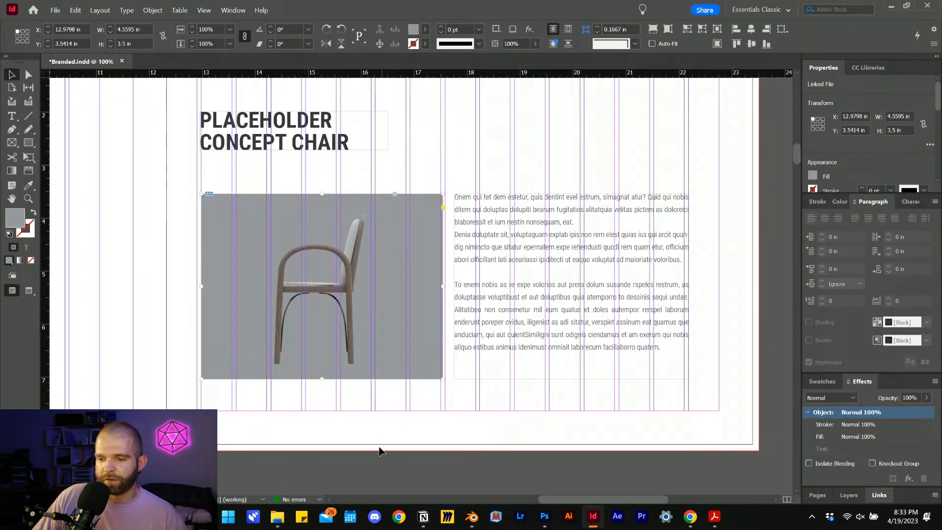
{"action": "mouse_move", "coordinate": [278, 517]}
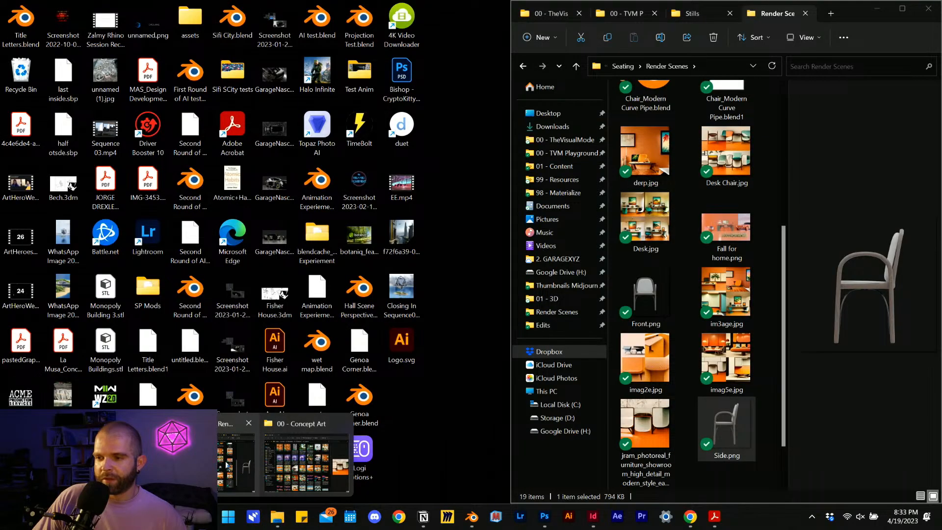
{"action": "left_click", "coordinate": [225, 466]}
{"action": "scroll", "coordinate": [712, 208], "scroll_direction": "up", "scroll_amount": 5}
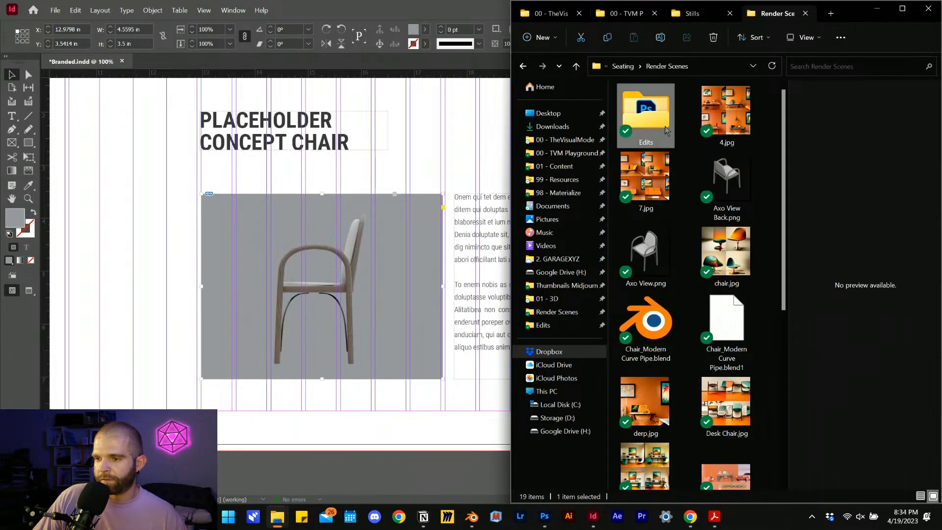
{"action": "double_click", "coordinate": [646, 113]}
{"action": "left_click_drag", "start_coordinate": [654, 199], "coordinate": [317, 289]}
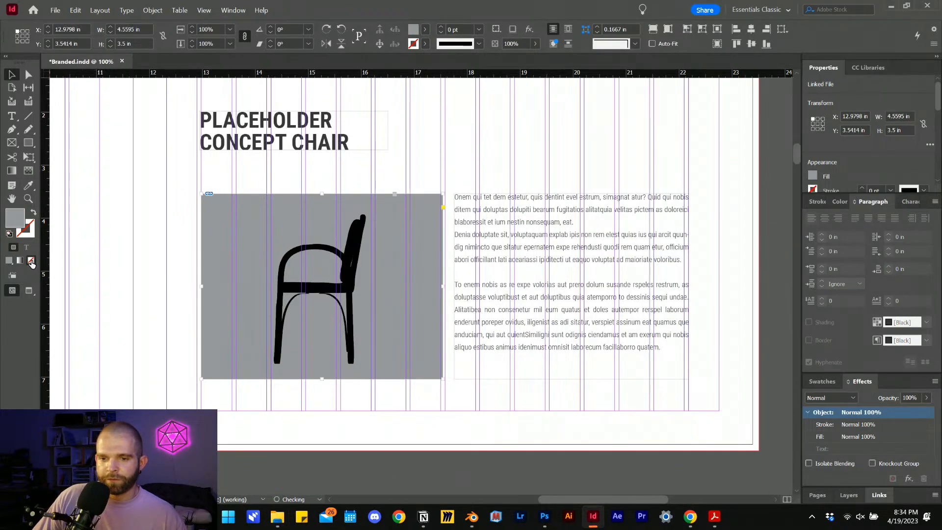
Remove the gray fill from the chair's image frame and select the graphic inside it
{"action": "left_click", "coordinate": [31, 261]}
{"action": "left_click", "coordinate": [321, 287]}
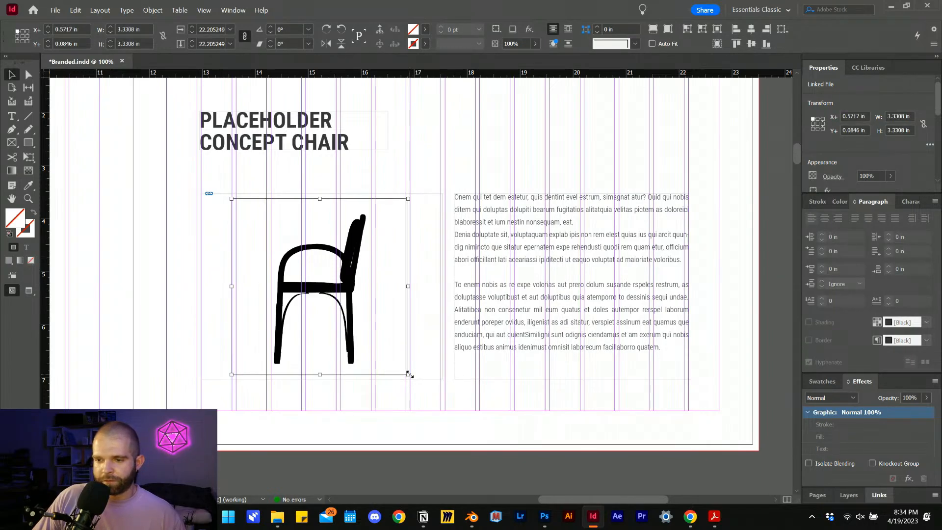
Scale the chair graphic inside its frame down proportionally to about 3.11 in wide and high
{"action": "left_click_drag", "start_coordinate": [409, 374], "coordinate": [391, 364]}
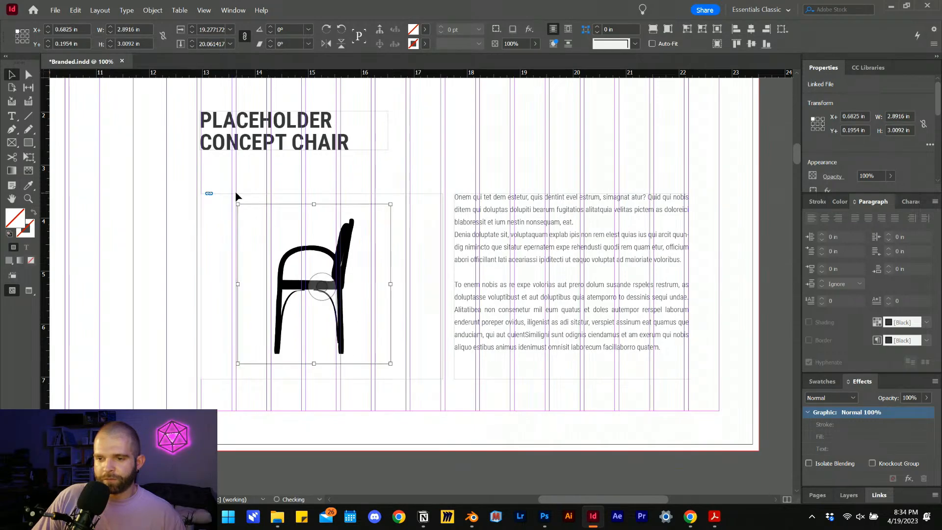
{"action": "key", "text": "ctrl+z"}
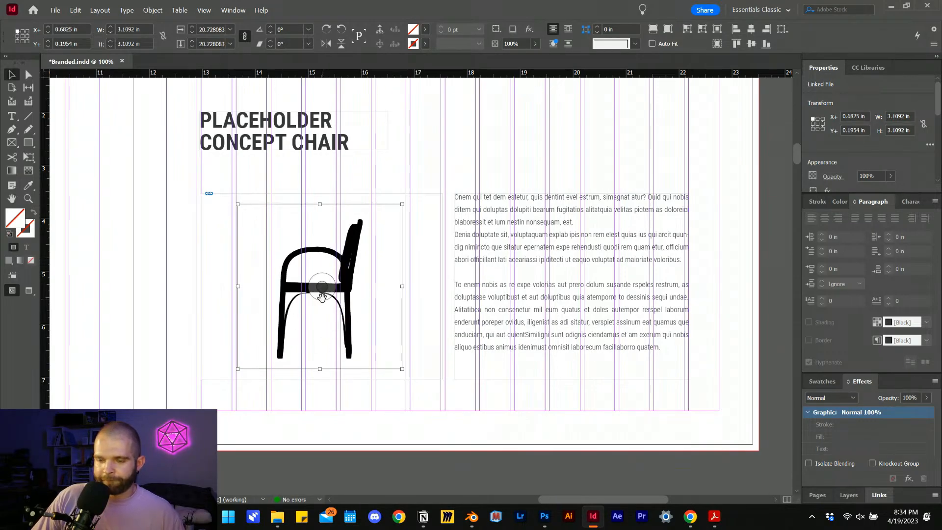
Switch to Photoshop and thicken the front curved brace under the seat by deleting the anchor point on its outer edge with the Pen tool
{"action": "left_click", "coordinate": [472, 518]}
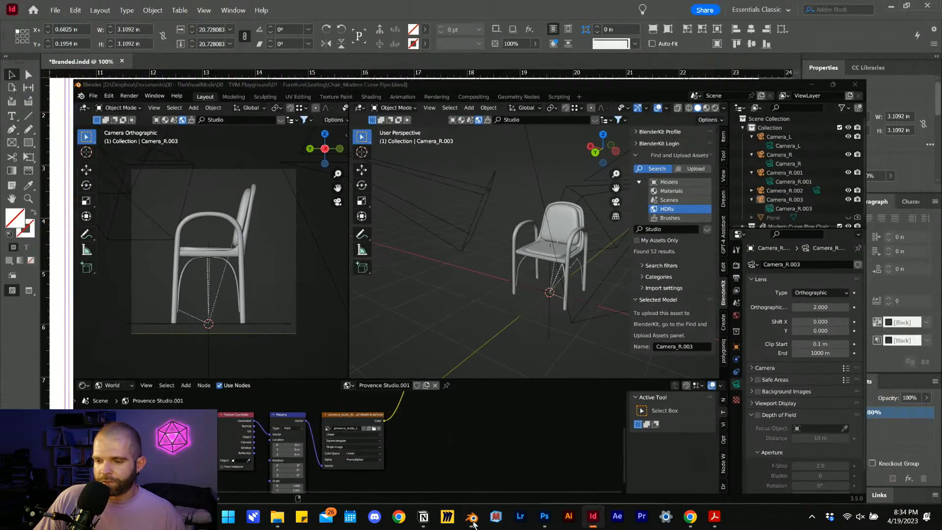
{"action": "left_click", "coordinate": [472, 518]}
{"action": "left_click", "coordinate": [544, 517]}
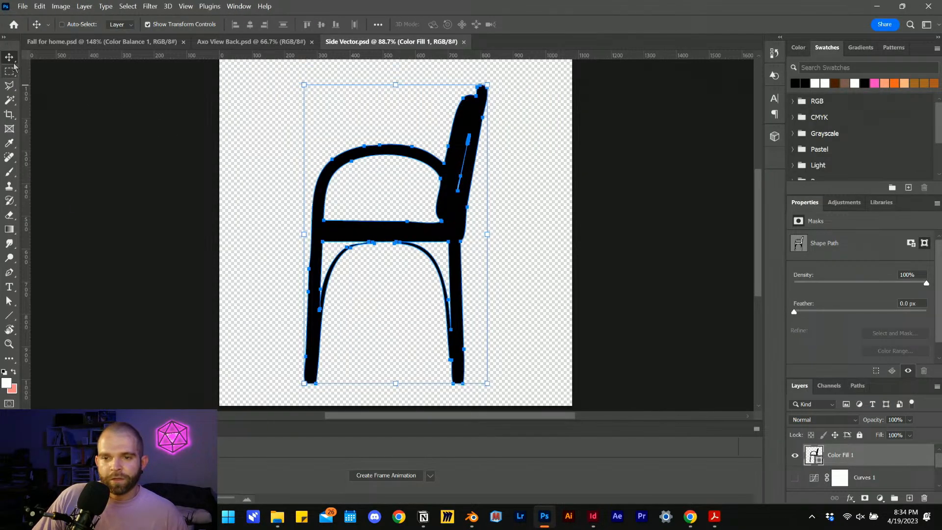
{"action": "scroll", "coordinate": [371, 250], "scroll_direction": "up", "scroll_amount": 5}
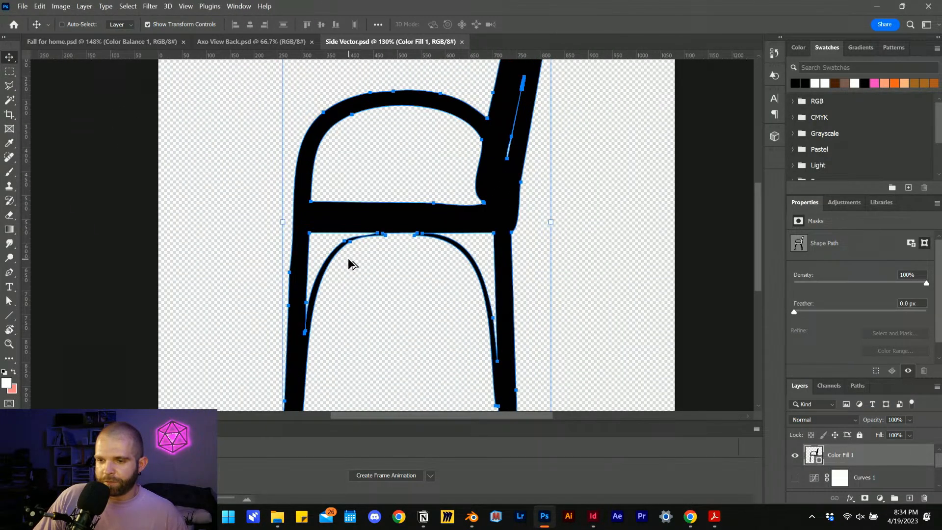
{"action": "scroll", "coordinate": [349, 221], "scroll_direction": "up", "scroll_amount": 1}
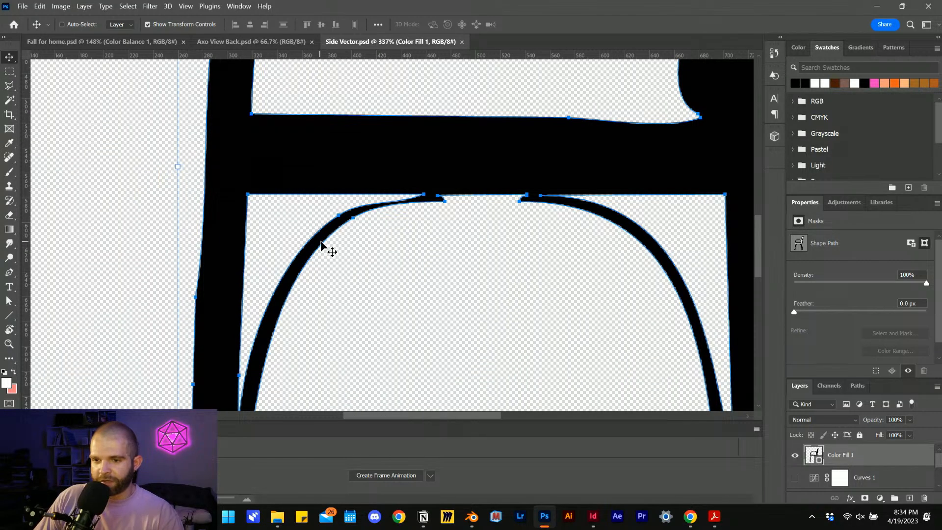
{"action": "key", "text": "p"}
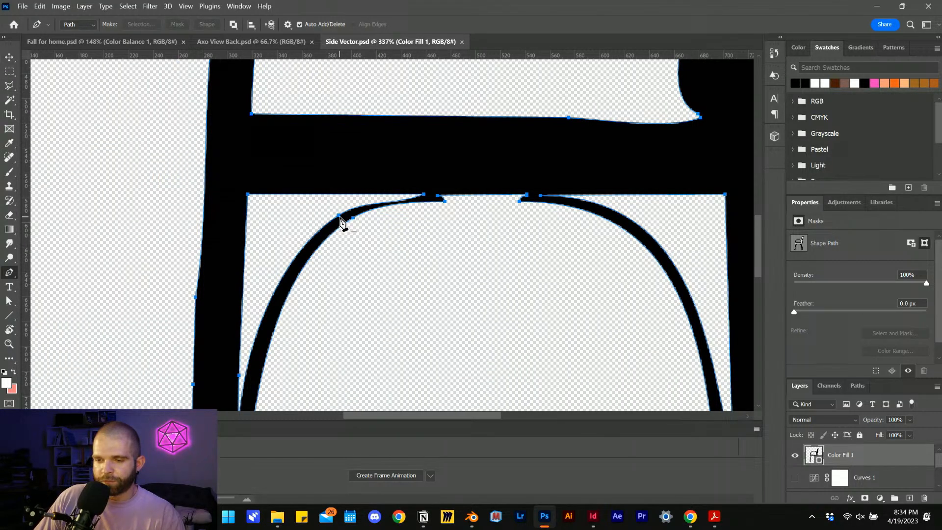
{"action": "left_click", "coordinate": [338, 219]}
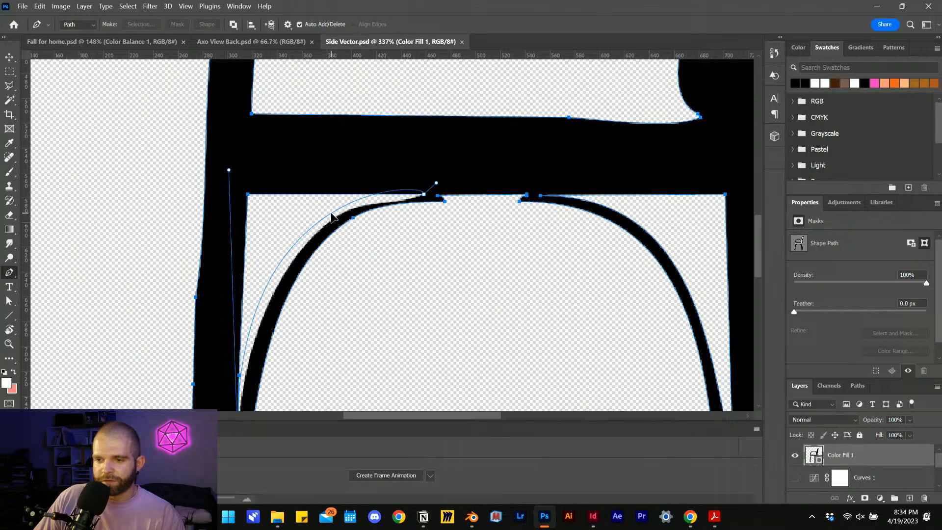
{"action": "left_click_drag", "start_coordinate": [431, 188], "coordinate": [403, 186]}
{"action": "left_click", "coordinate": [446, 200]}
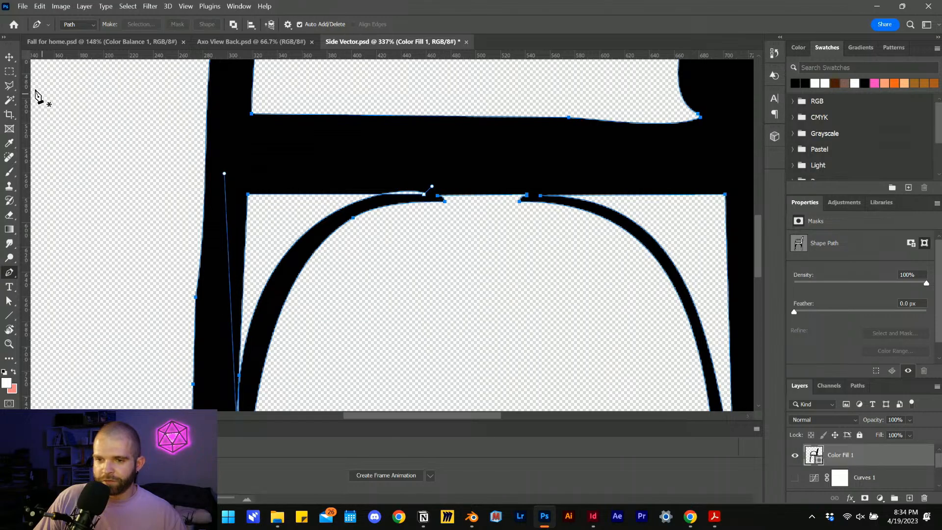
Move the upper anchor point of the front brace's outer edge so the curve runs closer along the seat
{"action": "key", "text": "a"}
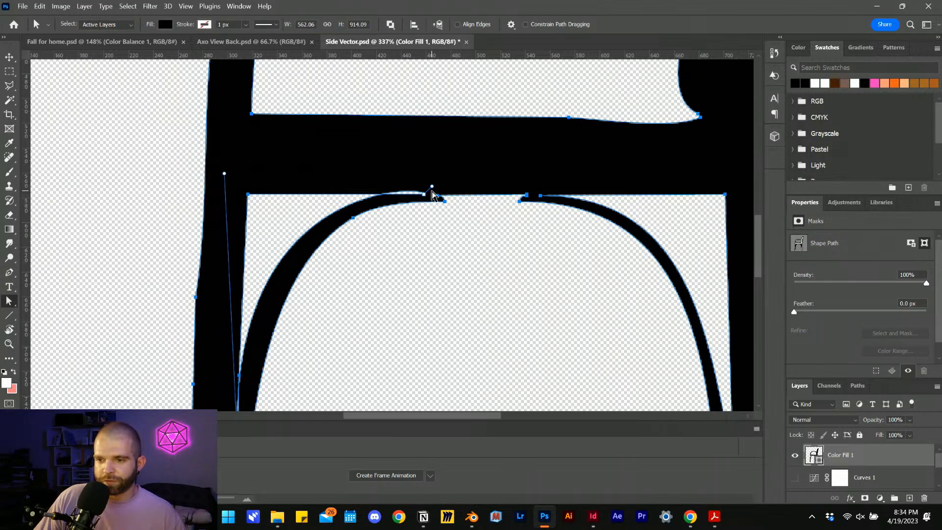
{"action": "left_click_drag", "start_coordinate": [424, 194], "coordinate": [384, 192]}
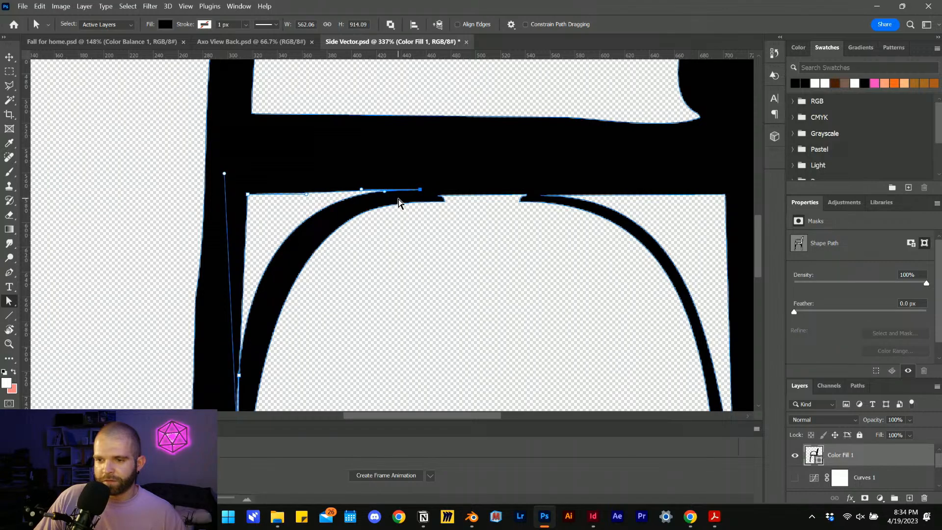
{"action": "scroll", "coordinate": [307, 212], "scroll_direction": "down", "scroll_amount": 1}
{"action": "scroll", "coordinate": [281, 183], "scroll_direction": "right", "scroll_amount": 1}
{"action": "scroll", "coordinate": [427, 176], "scroll_direction": "right", "scroll_amount": 5}
{"action": "scroll", "coordinate": [406, 155], "scroll_direction": "down", "scroll_amount": 4}
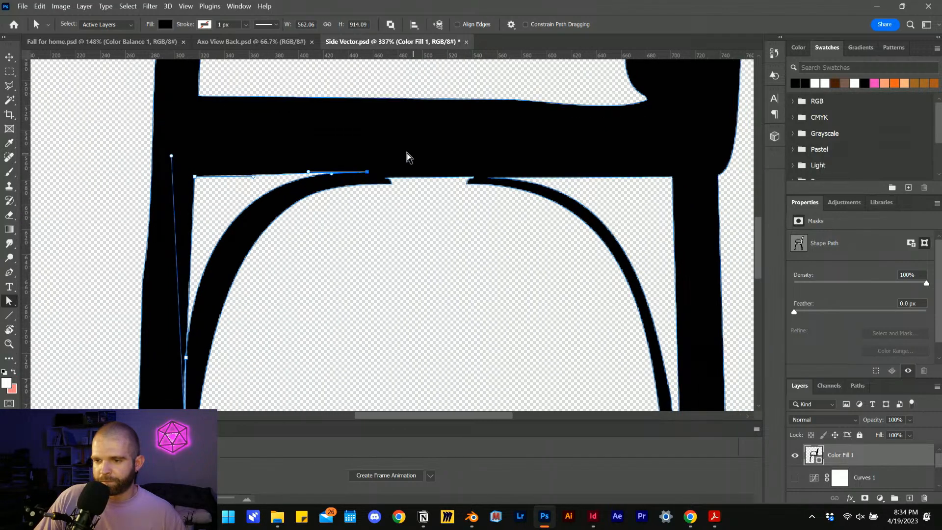
Examine the outlines and anchor points of both curved braces under the seat
{"action": "left_click_drag", "start_coordinate": [584, 187], "coordinate": [485, 239]}
{"action": "left_click", "coordinate": [583, 184]}
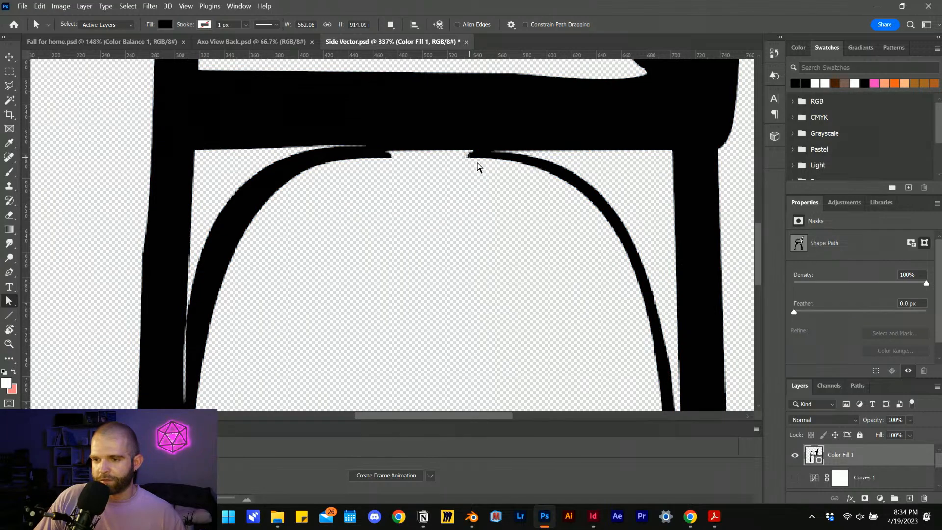
{"action": "left_click", "coordinate": [466, 153]}
{"action": "scroll", "coordinate": [470, 172], "scroll_direction": "down", "scroll_amount": 4}
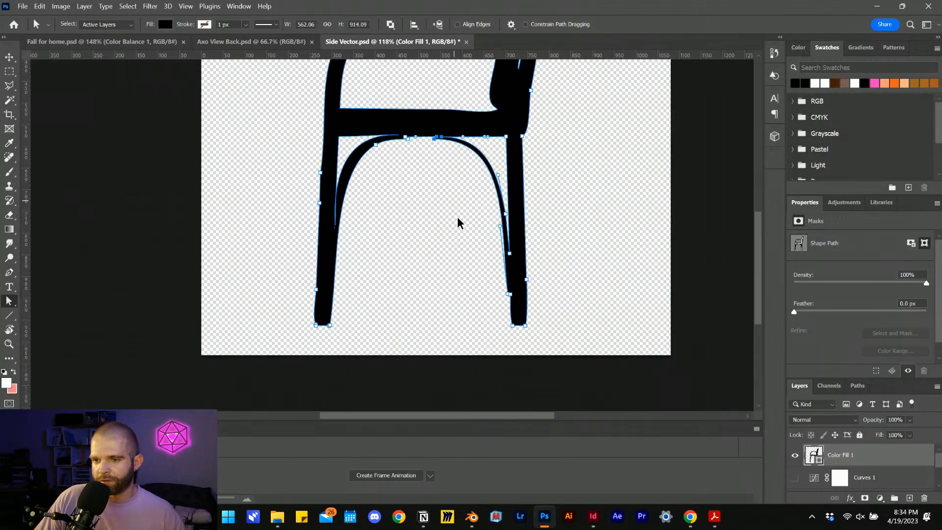
{"action": "scroll", "coordinate": [458, 218], "scroll_direction": "up", "scroll_amount": 5}
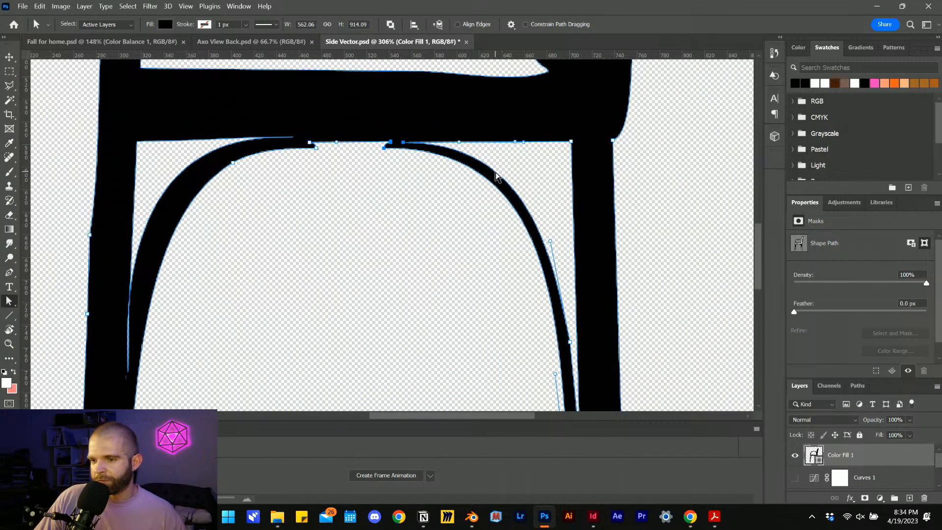
{"action": "left_click", "coordinate": [428, 165]}
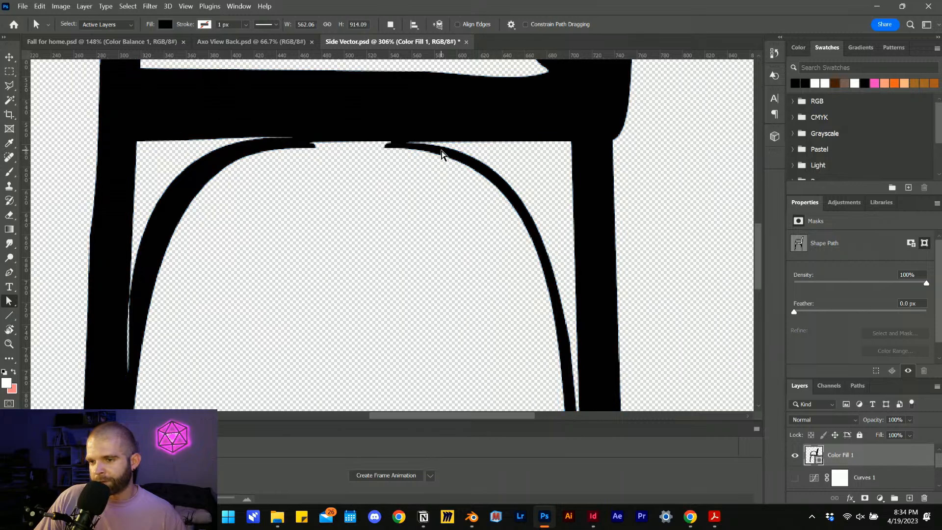
{"action": "left_click", "coordinate": [387, 147]}
{"action": "scroll", "coordinate": [310, 143], "scroll_direction": "down", "scroll_amount": 5}
{"action": "scroll", "coordinate": [218, 232], "scroll_direction": "up", "scroll_amount": 6}
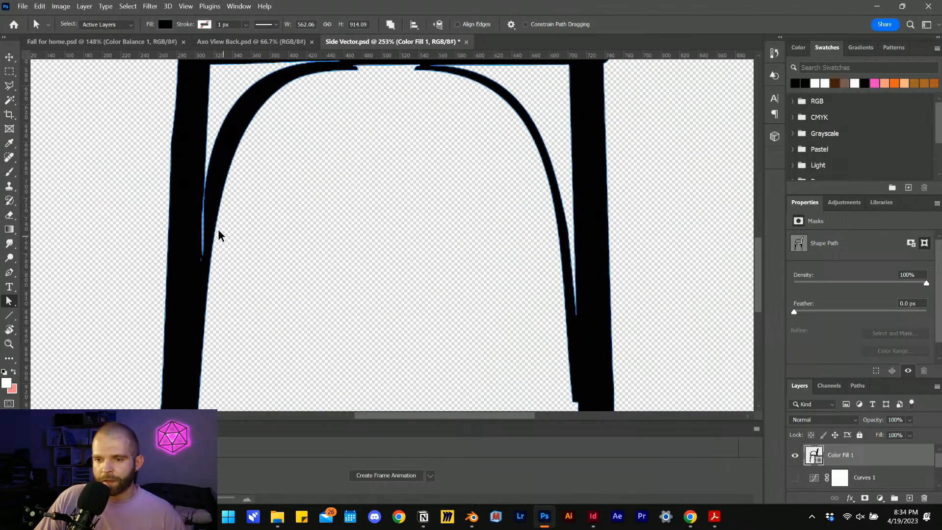
{"action": "left_click", "coordinate": [203, 219]}
{"action": "scroll", "coordinate": [260, 259], "scroll_direction": "down", "scroll_amount": 2}
{"action": "scroll", "coordinate": [172, 141], "scroll_direction": "down", "scroll_amount": 2}
{"action": "scroll", "coordinate": [147, 105], "scroll_direction": "up", "scroll_amount": 1}
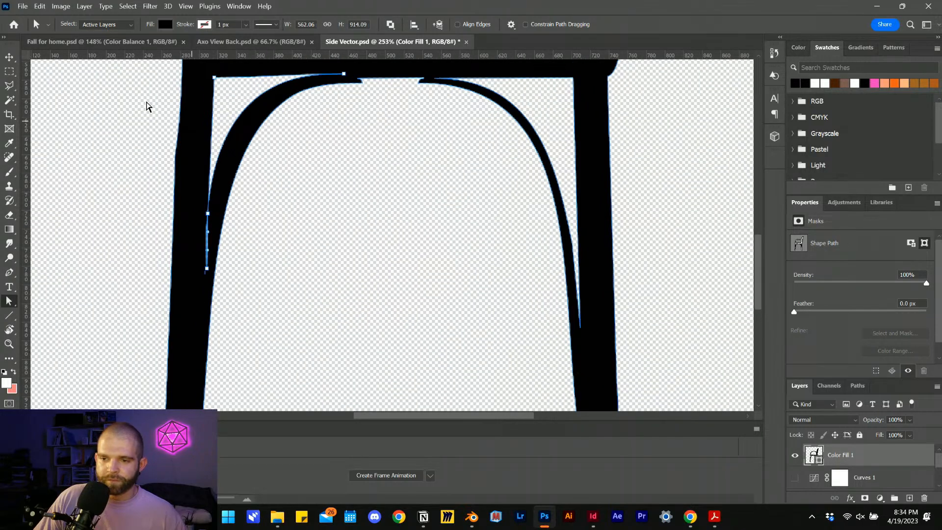
Try to draw a Pen path along the top of the front brace, and undo it
{"action": "key", "text": "p"}
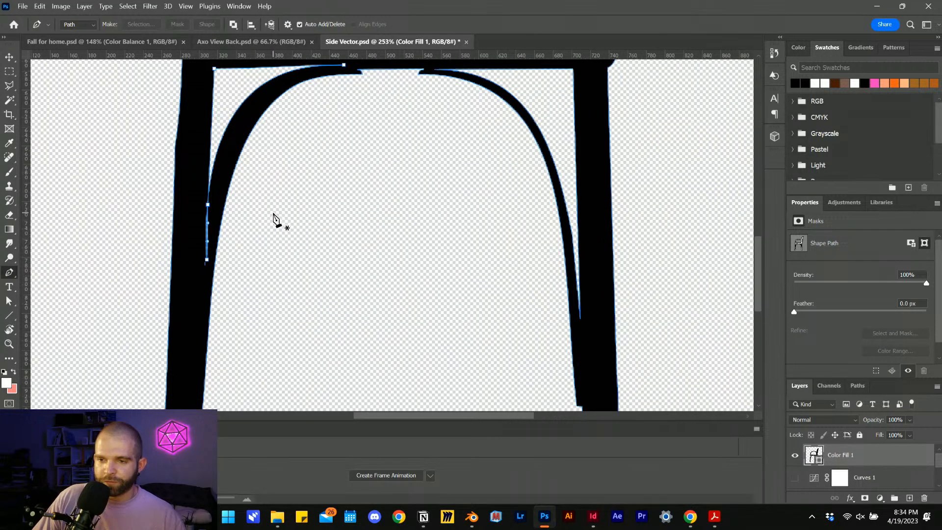
{"action": "scroll", "coordinate": [273, 218], "scroll_direction": "up", "scroll_amount": 2}
{"action": "scroll", "coordinate": [274, 217], "scroll_direction": "up", "scroll_amount": 2}
{"action": "scroll", "coordinate": [129, 263], "scroll_direction": "up", "scroll_amount": 1}
{"action": "scroll", "coordinate": [203, 204], "scroll_direction": "up", "scroll_amount": 1}
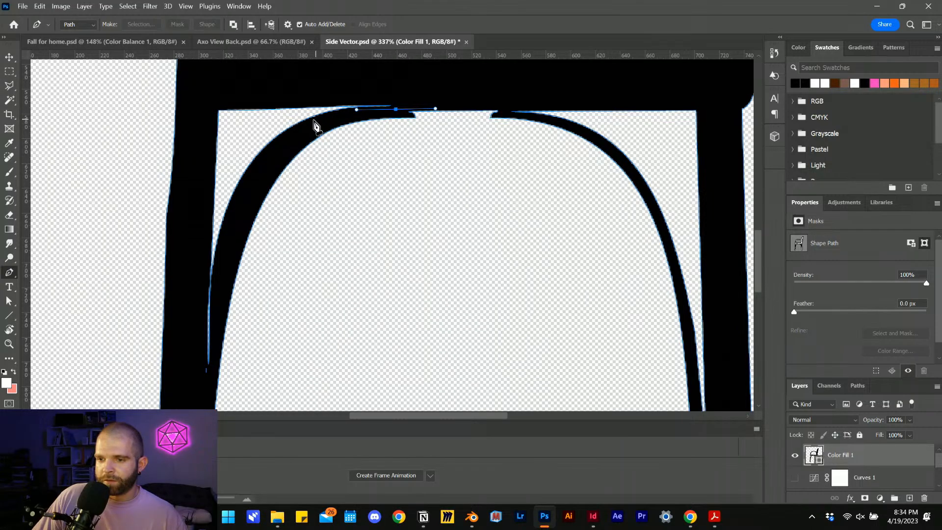
{"action": "left_click_drag", "start_coordinate": [314, 119], "coordinate": [278, 144]}
{"action": "key", "text": "ctrl+z"}
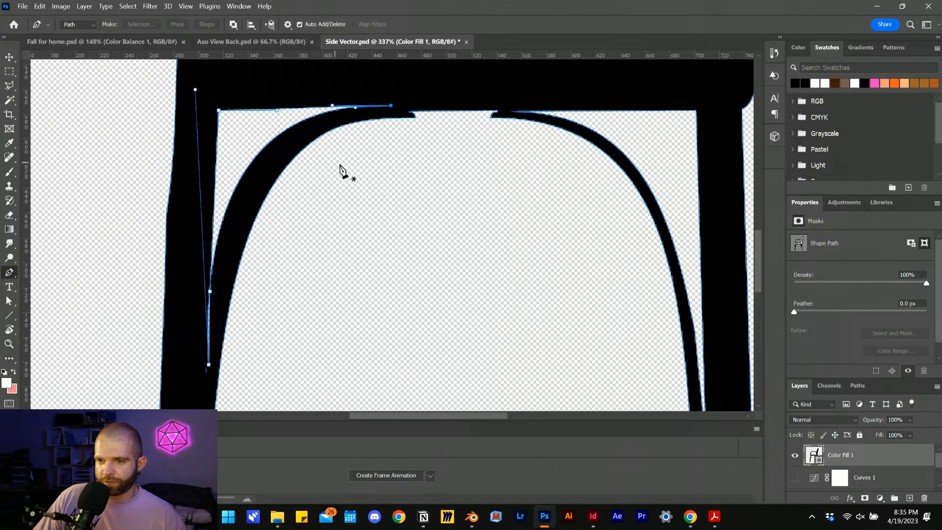
Create a new path and trace the inner edge of the rear brace with curved Pen segments from the seat down to the leg
{"action": "scroll", "coordinate": [477, 228], "scroll_direction": "down", "scroll_amount": 1}
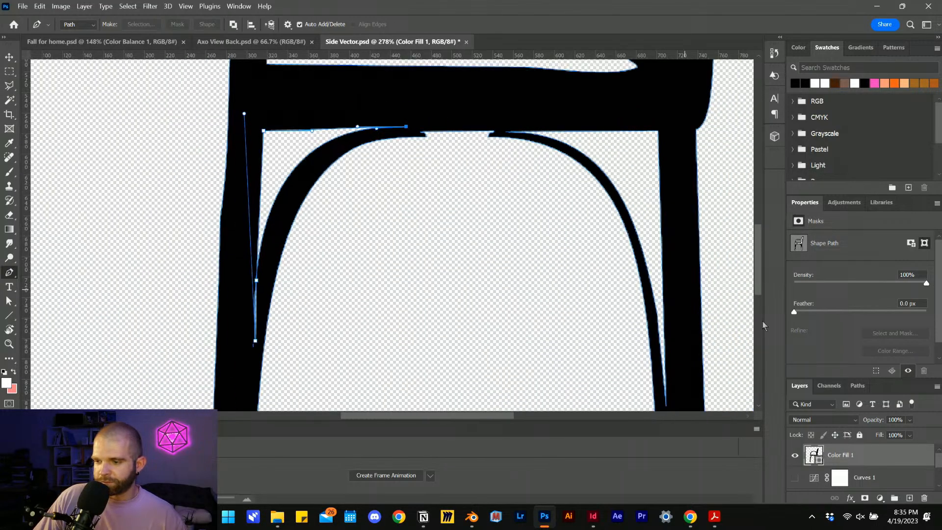
{"action": "left_click", "coordinate": [858, 386]}
{"action": "left_click", "coordinate": [910, 498]}
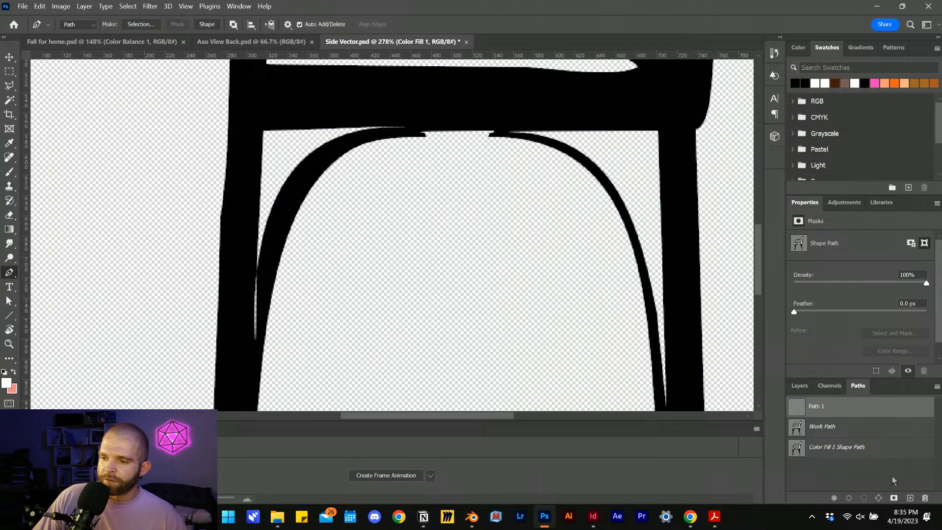
{"action": "scroll", "coordinate": [149, 163], "scroll_direction": "down", "scroll_amount": 1}
{"action": "scroll", "coordinate": [305, 158], "scroll_direction": "down", "scroll_amount": 2}
{"action": "scroll", "coordinate": [388, 156], "scroll_direction": "up", "scroll_amount": 2}
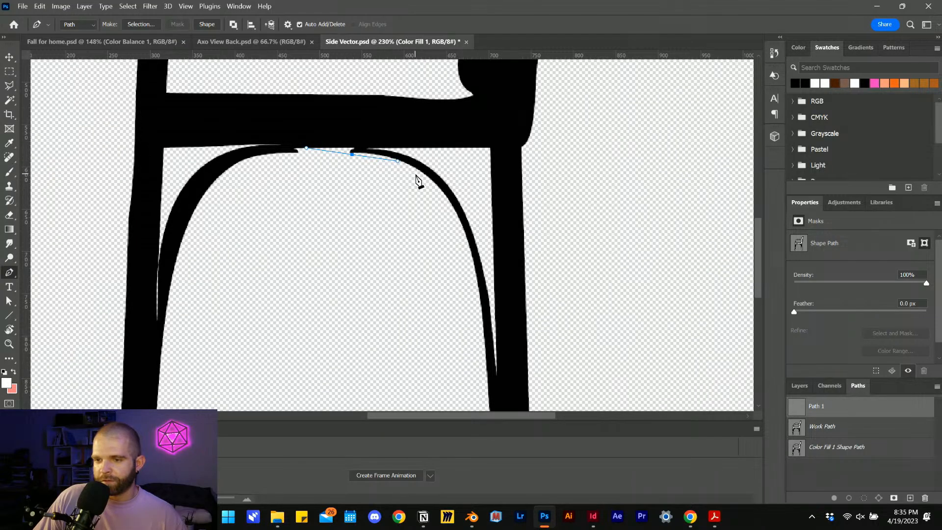
{"action": "left_click_drag", "start_coordinate": [421, 176], "coordinate": [475, 263]}
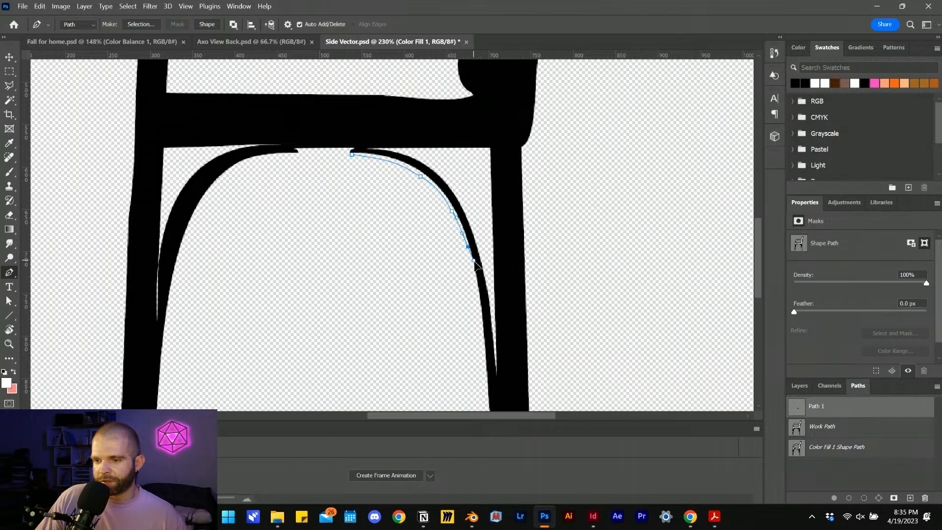
{"action": "left_click_drag", "start_coordinate": [489, 346], "coordinate": [490, 357]}
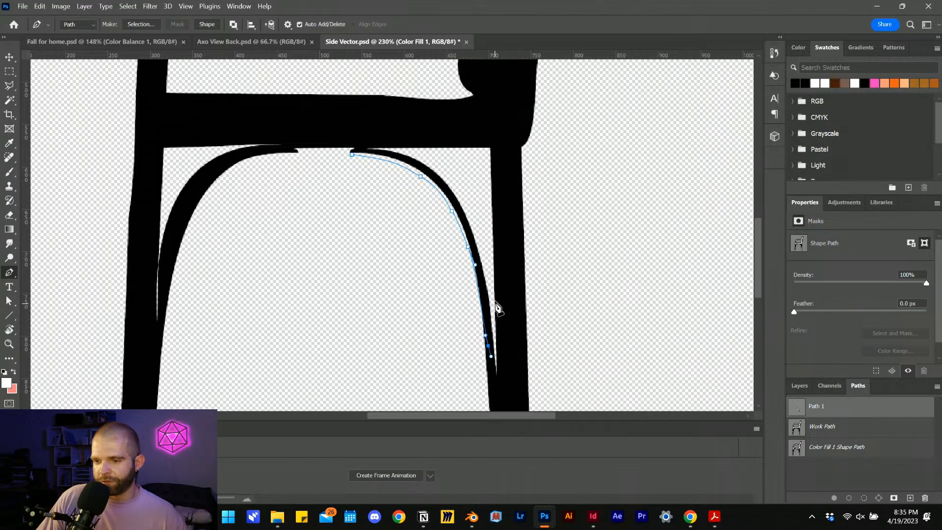
Trace the rear brace's outer edge back up to the seat, close the path, and convert it to a filled shape
{"action": "scroll", "coordinate": [493, 319], "scroll_direction": "down", "scroll_amount": 2}
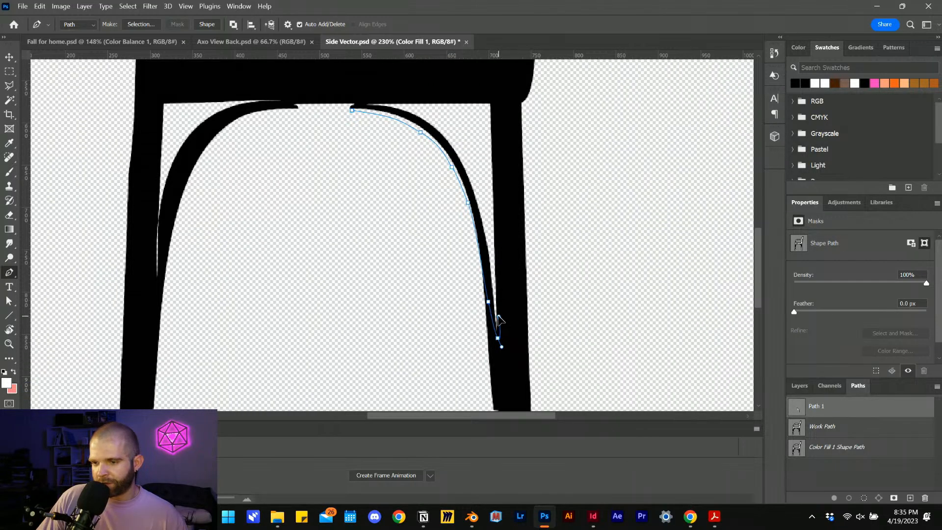
{"action": "left_click_drag", "start_coordinate": [488, 235], "coordinate": [483, 225]}
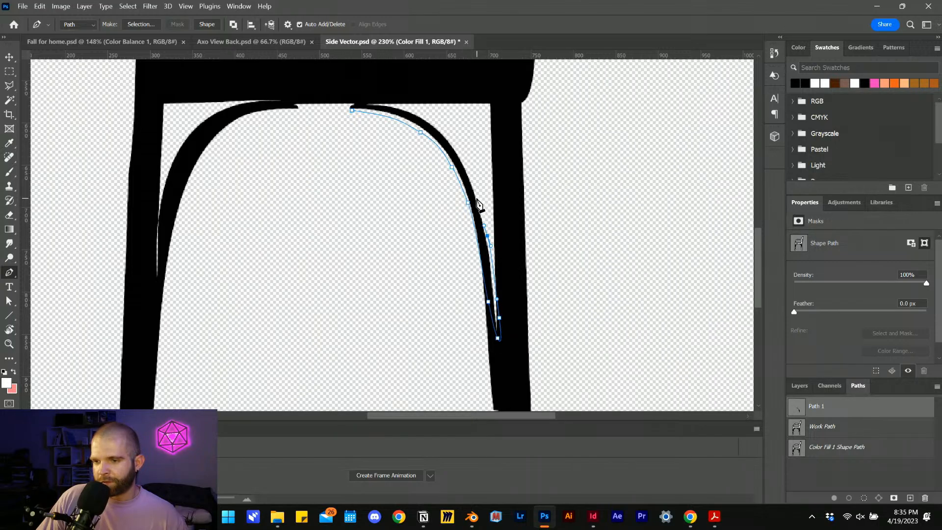
{"action": "left_click_drag", "start_coordinate": [472, 182], "coordinate": [436, 121]}
{"action": "left_click", "coordinate": [394, 104]}
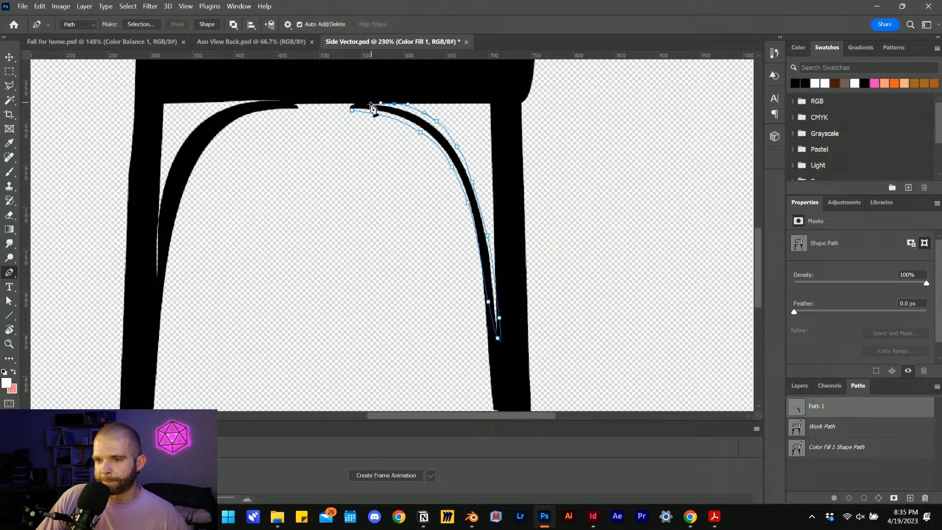
{"action": "left_click", "coordinate": [351, 110]}
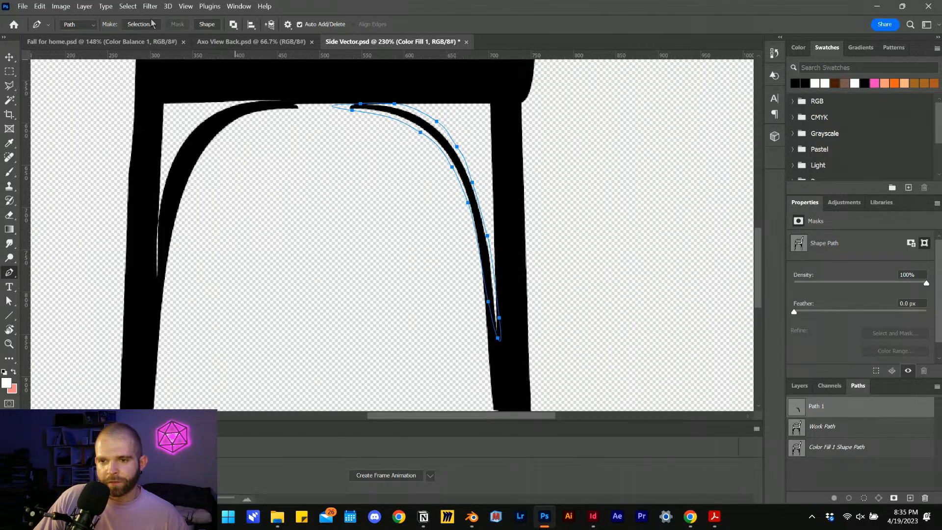
{"action": "left_click", "coordinate": [207, 24]}
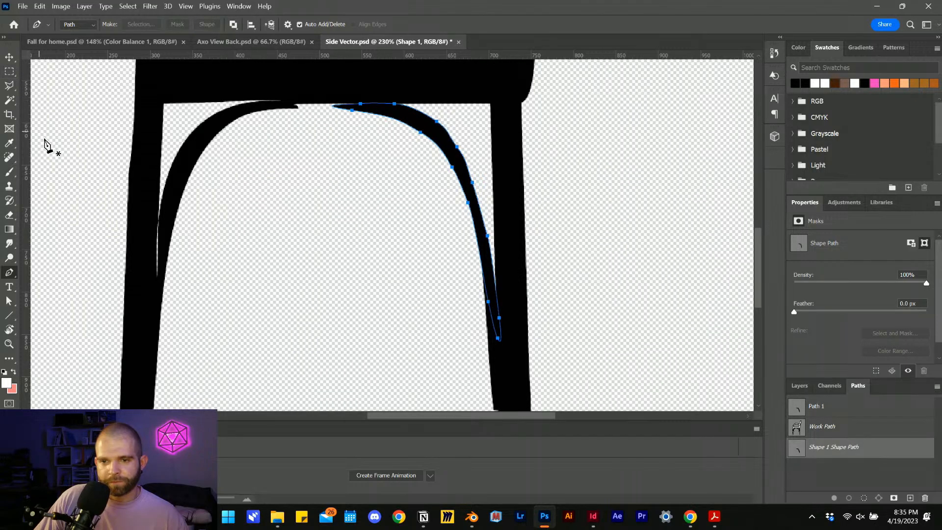
Adjust the anchor points along the new rear brace shape's outer edge and seat end to smooth its curve
{"action": "key", "text": "a"}
{"action": "scroll", "coordinate": [435, 132], "scroll_direction": "up", "scroll_amount": 2}
{"action": "scroll", "coordinate": [431, 128], "scroll_direction": "up", "scroll_amount": 1}
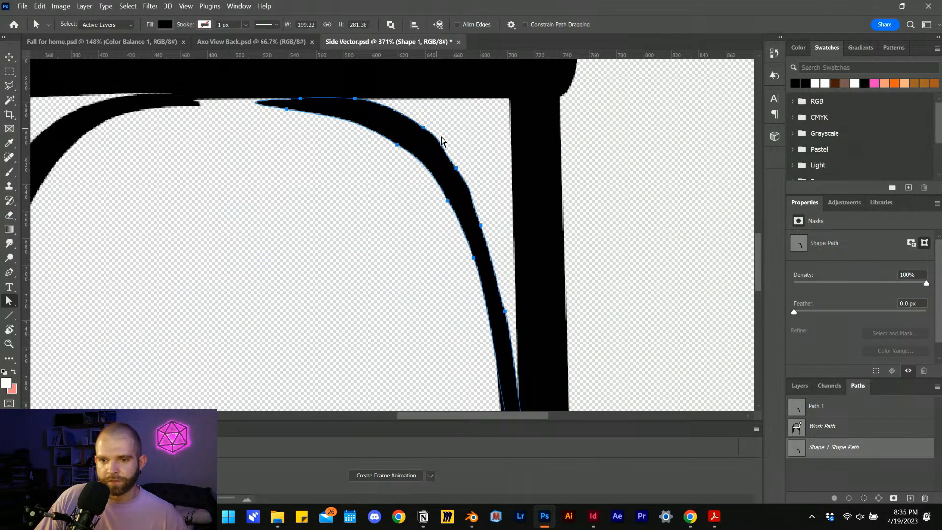
{"action": "left_click_drag", "start_coordinate": [425, 133], "coordinate": [375, 102]}
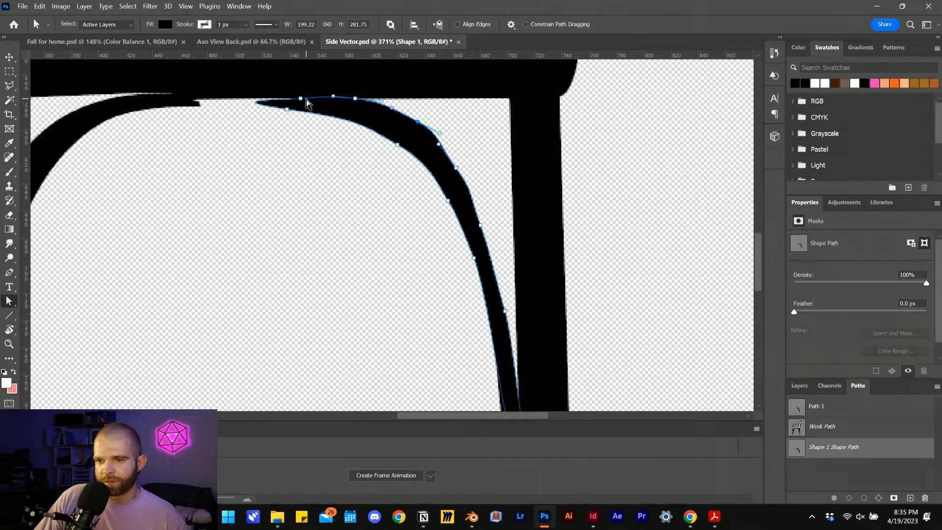
{"action": "left_click_drag", "start_coordinate": [302, 100], "coordinate": [296, 98]}
{"action": "scroll", "coordinate": [384, 112], "scroll_direction": "down", "scroll_amount": 3}
{"action": "left_click_drag", "start_coordinate": [438, 154], "coordinate": [451, 154]}
{"action": "scroll", "coordinate": [465, 118], "scroll_direction": "down", "scroll_amount": 3}
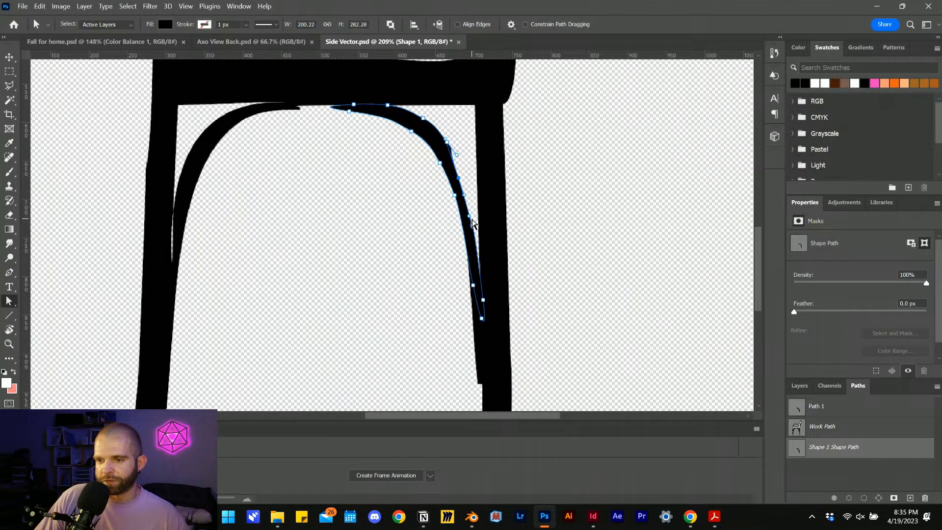
{"action": "scroll", "coordinate": [527, 167], "scroll_direction": "down", "scroll_amount": 3}
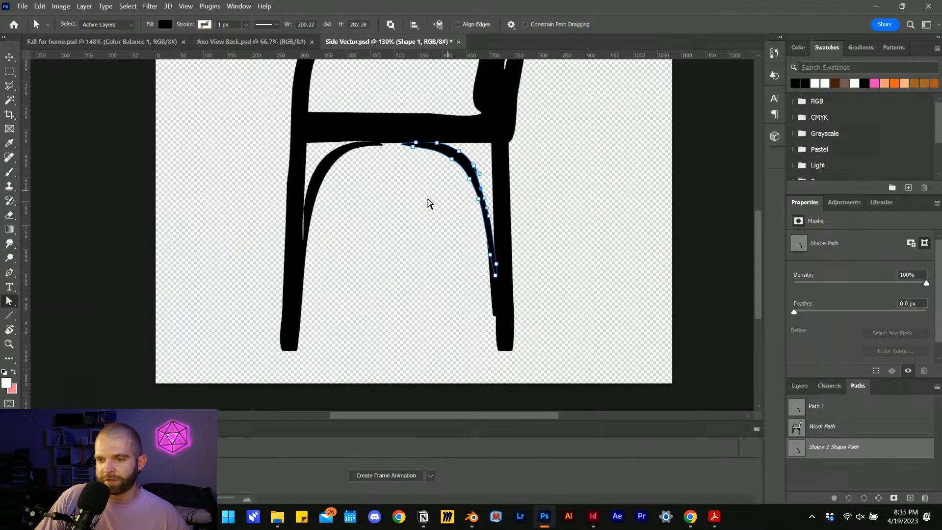
Scale the new rear brace shape to about 117% width and 107% height, positioning it between the seat's underside and the rear leg
{"action": "key", "text": "v"}
{"action": "scroll", "coordinate": [463, 309], "scroll_direction": "down", "scroll_amount": 2}
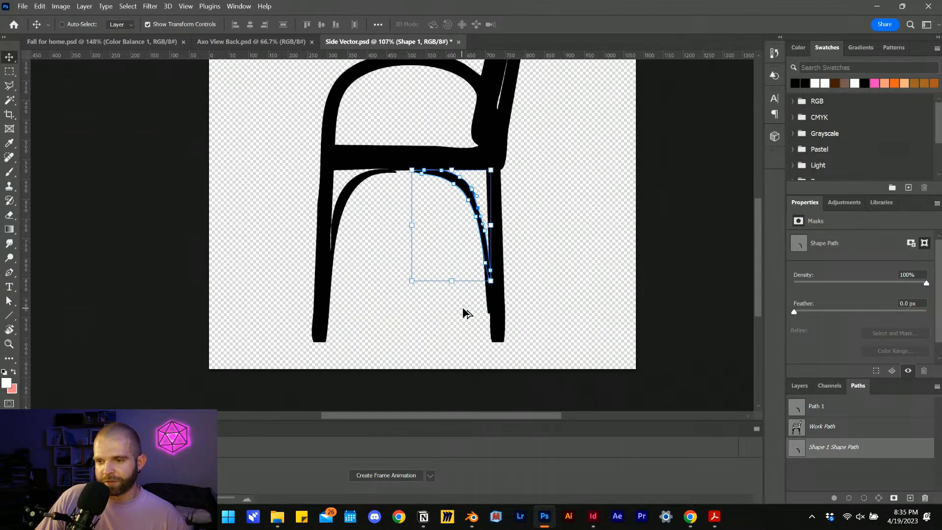
{"action": "scroll", "coordinate": [550, 299], "scroll_direction": "up", "scroll_amount": 3}
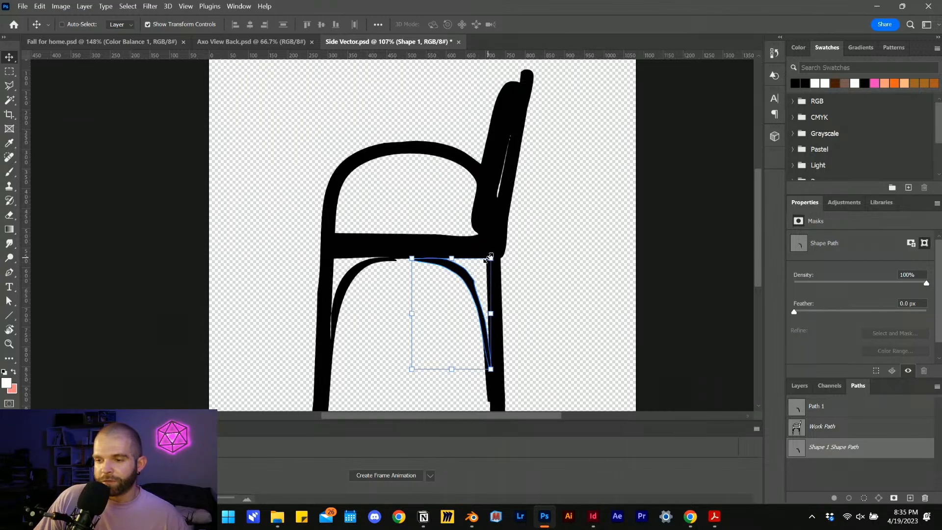
{"action": "left_click_drag", "start_coordinate": [491, 258], "coordinate": [502, 250]}
{"action": "left_click_drag", "start_coordinate": [488, 309], "coordinate": [405, 320]}
{"action": "left_click_drag", "start_coordinate": [460, 283], "coordinate": [423, 267]}
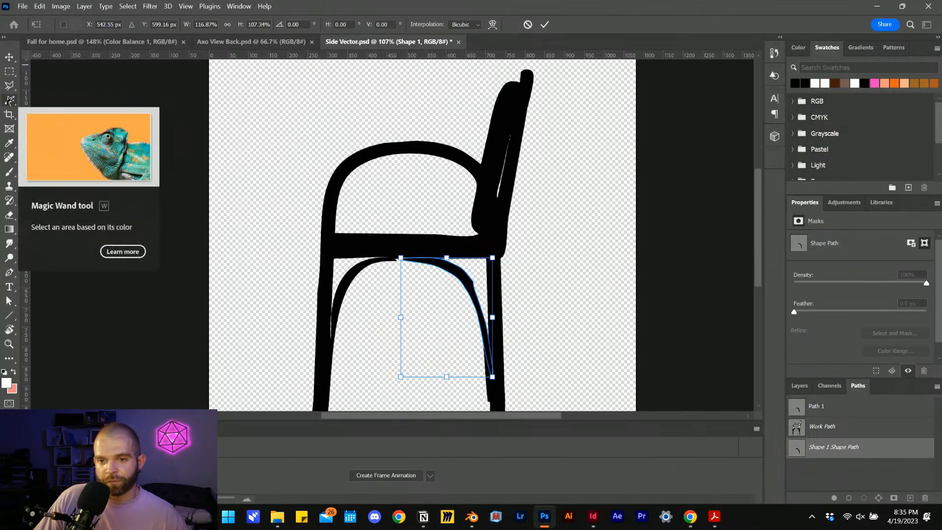
{"action": "left_click", "coordinate": [9, 56]}
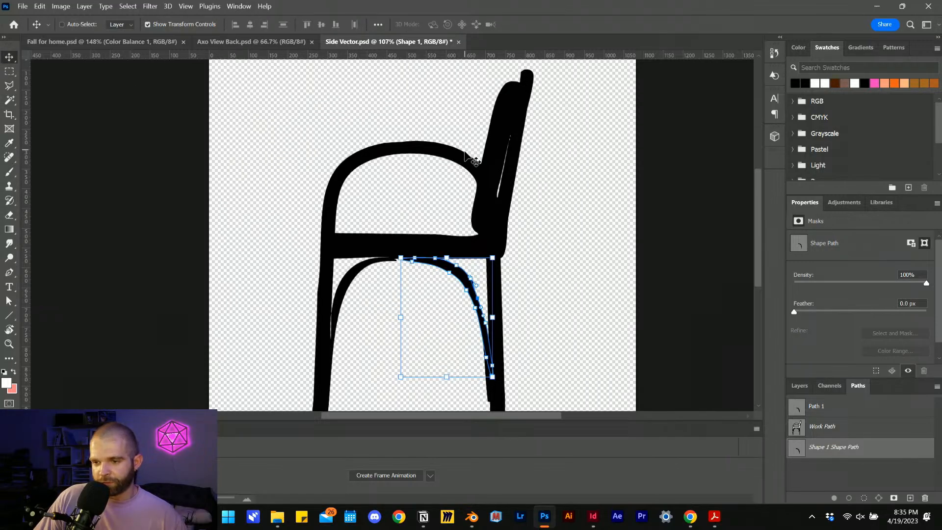
Activate the Color Fill 1 layer and select the path outlining the narrow slit in the chair's backrest
{"action": "left_click", "coordinate": [830, 432]}
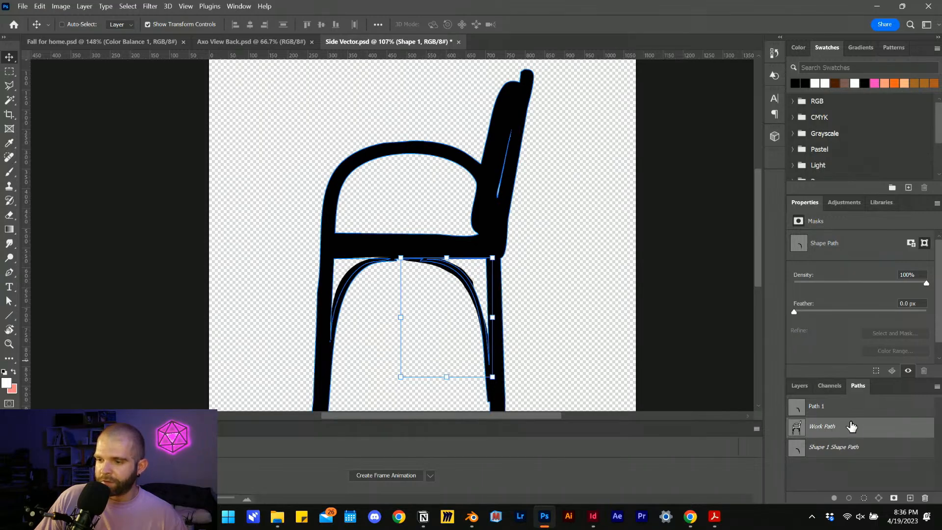
{"action": "left_click", "coordinate": [799, 385]}
{"action": "left_click", "coordinate": [850, 476]}
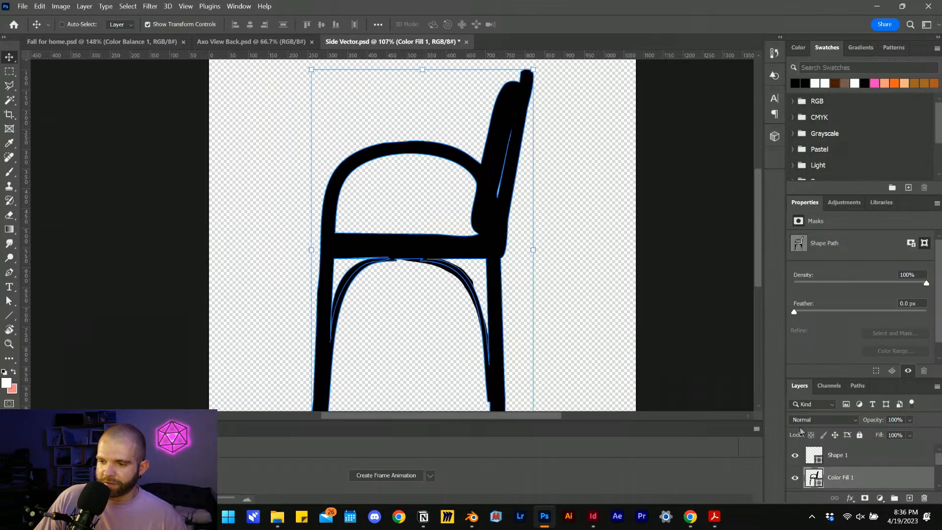
{"action": "key", "text": "p"}
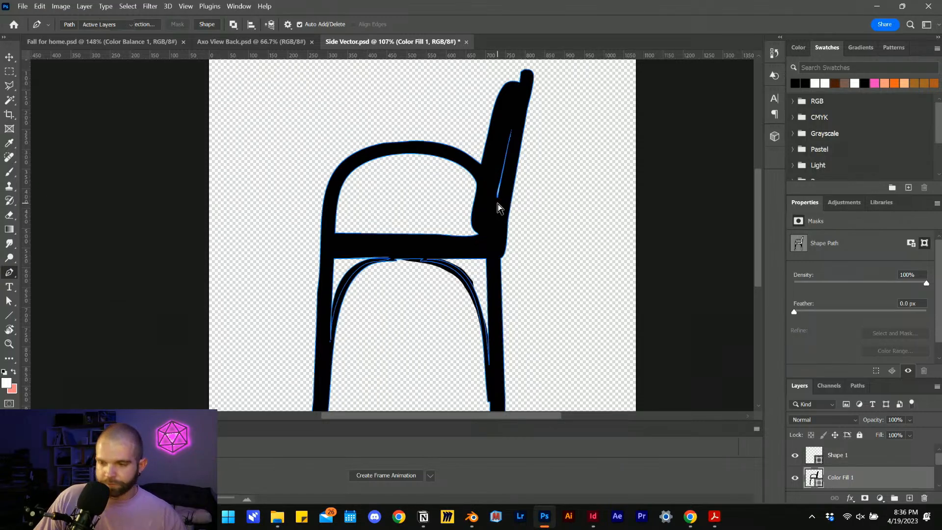
{"action": "key", "text": "a"}
{"action": "left_click", "coordinate": [495, 198]}
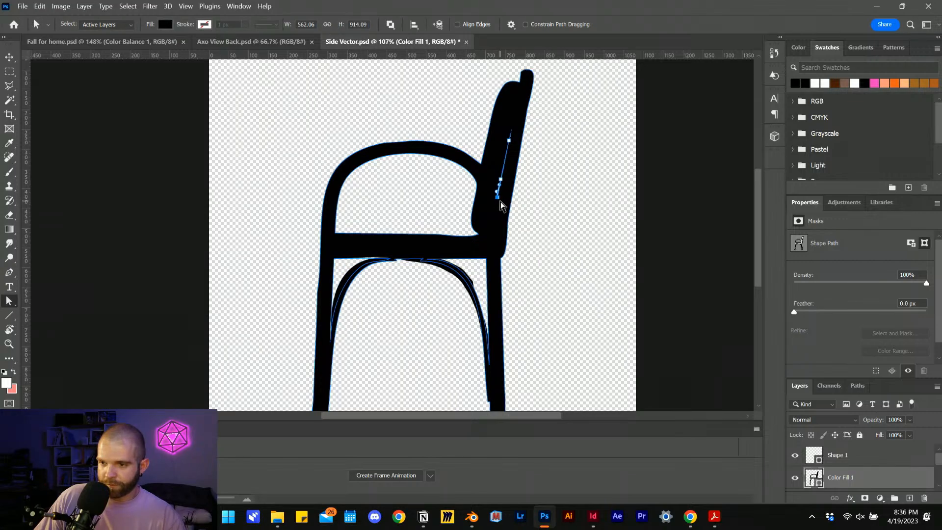
Try to remove and reshape individual anchor points of the backrest slit with the Pen tool, and undo the last edits
{"action": "key", "text": "p"}
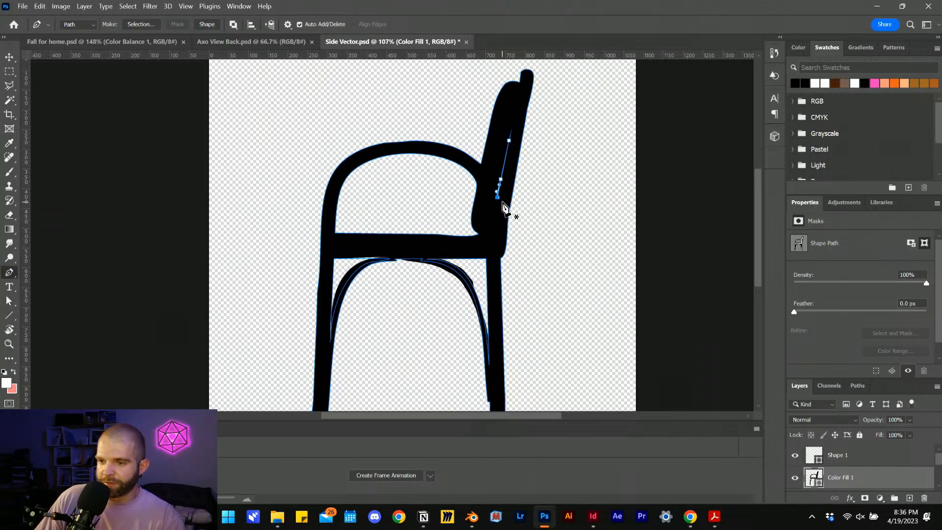
{"action": "key", "text": "a"}
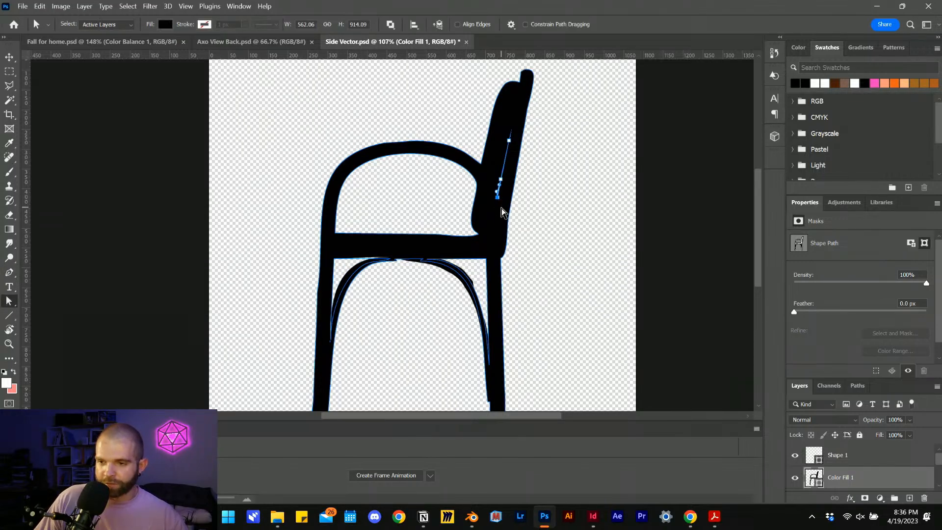
{"action": "key", "text": "p"}
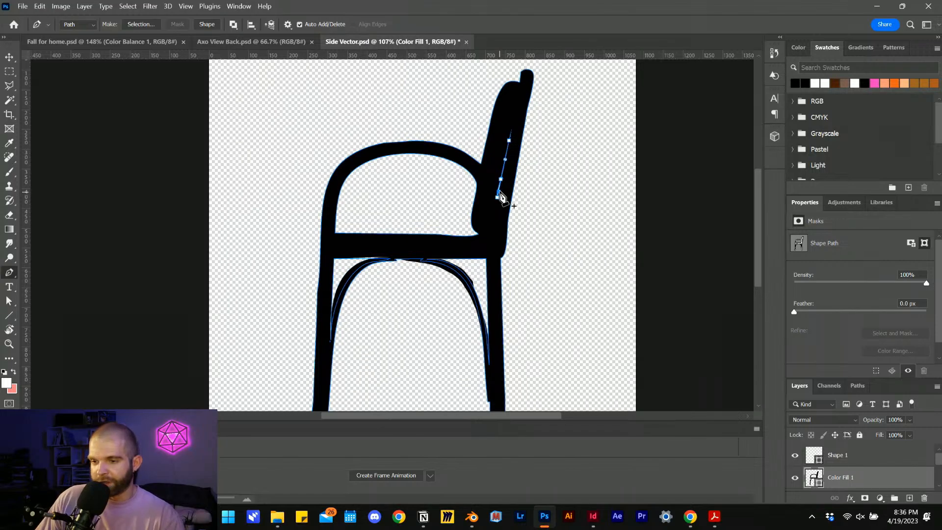
{"action": "left_click", "coordinate": [502, 180]}
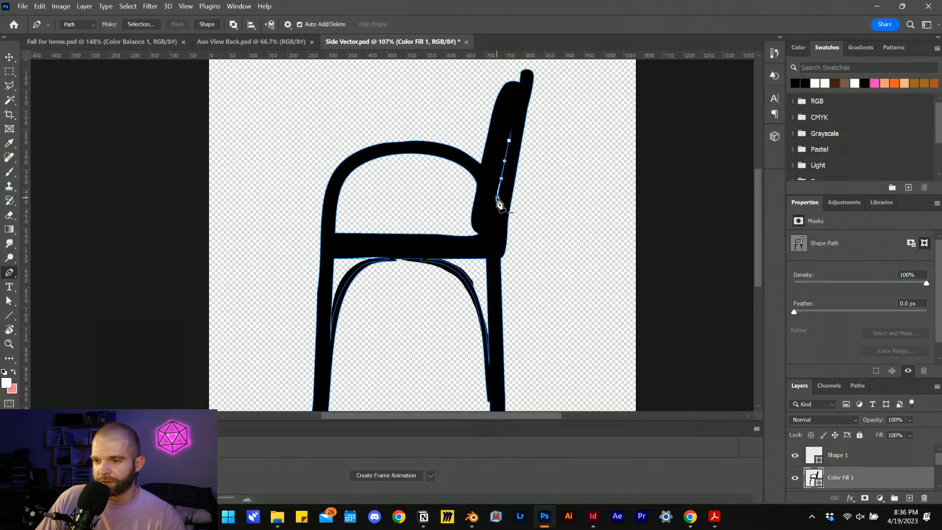
{"action": "left_click", "coordinate": [498, 197]}
{"action": "left_click", "coordinate": [498, 198]}
{"action": "left_click", "coordinate": [502, 182]}
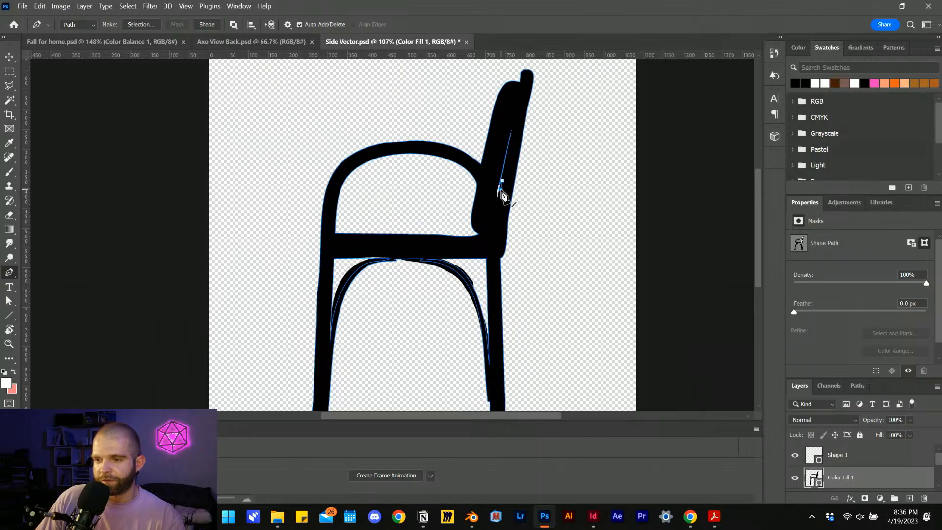
{"action": "left_click_drag", "start_coordinate": [501, 189], "coordinate": [507, 178]}
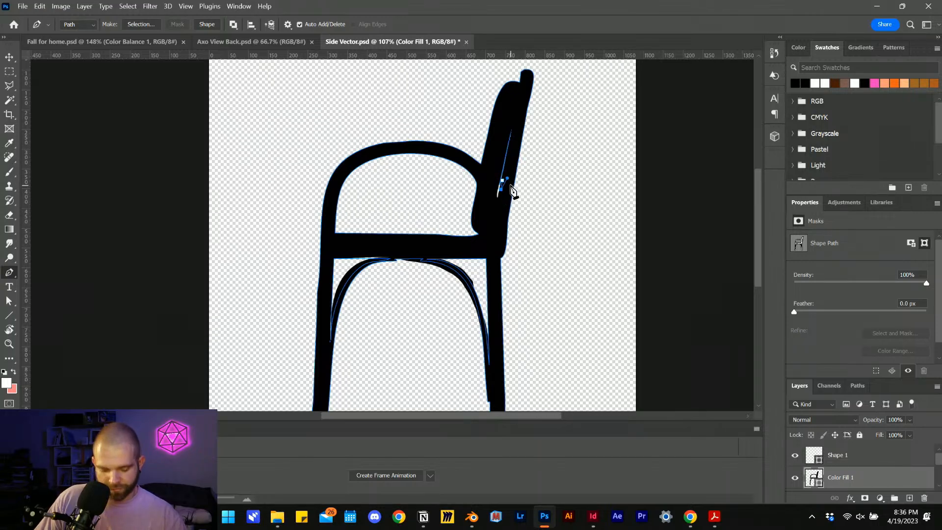
{"action": "key", "text": "a"}
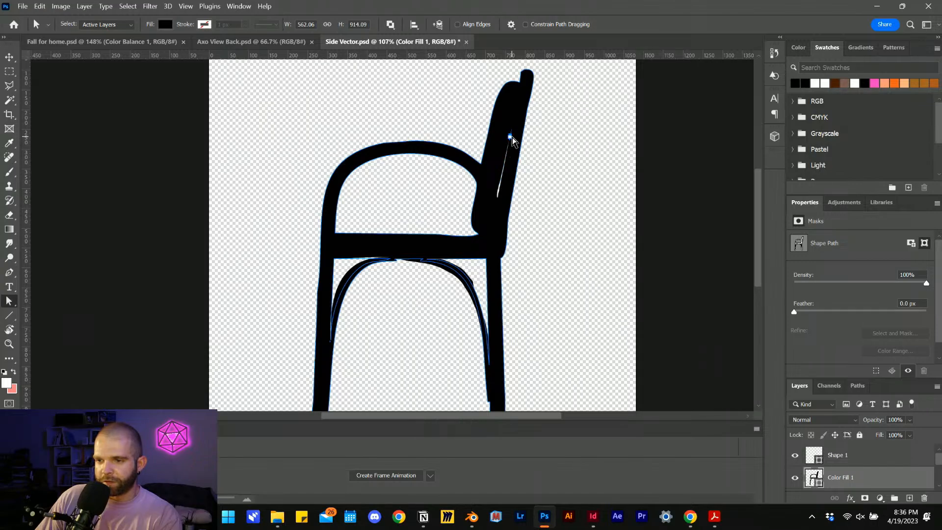
{"action": "key", "text": "Delete"}
{"action": "key", "text": "ctrl+z"}
{"action": "key", "text": "ctrl+z"}
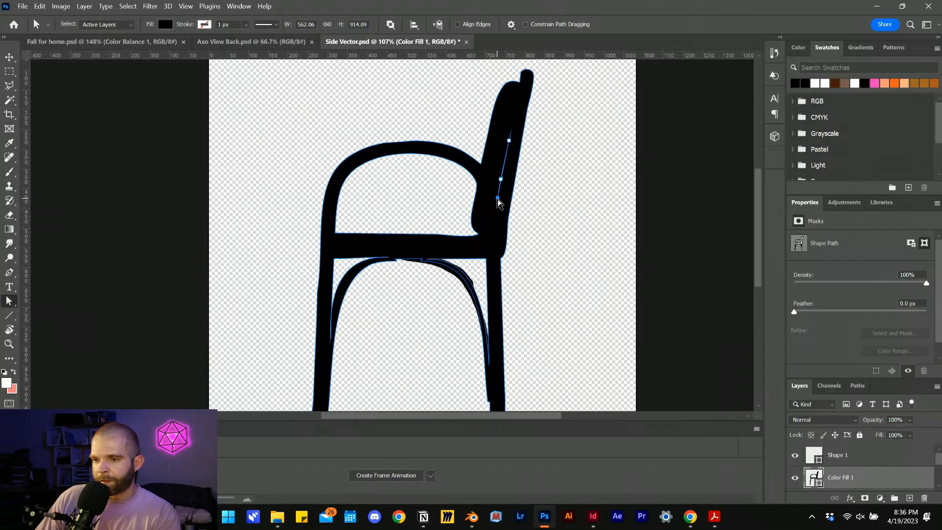
Delete the anchor points of the narrow slit so the backrest is solid black
{"action": "left_click", "coordinate": [509, 140]}
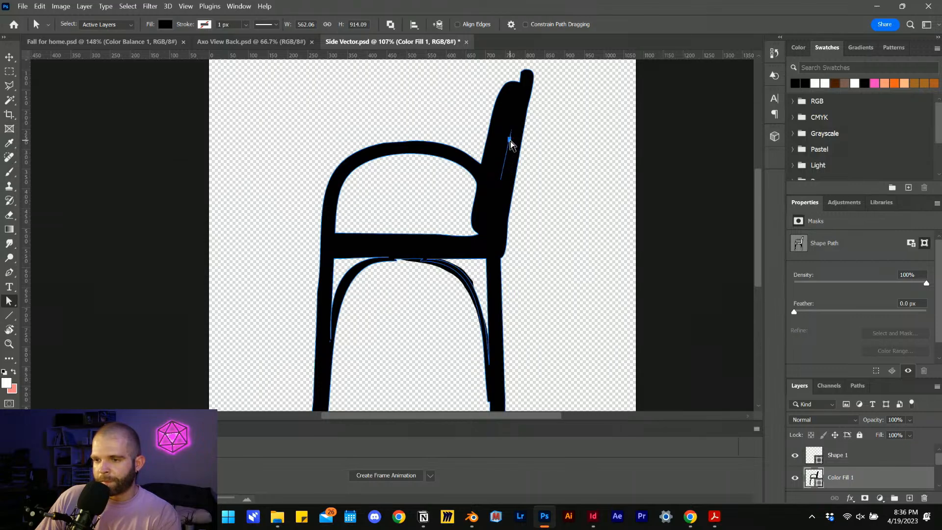
{"action": "key", "text": "Delete"}
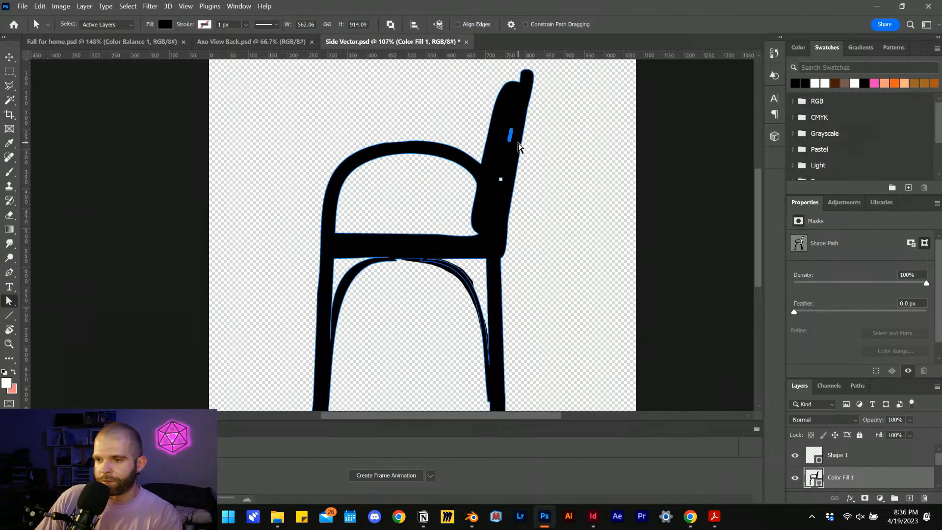
{"action": "left_click_drag", "start_coordinate": [496, 162], "coordinate": [508, 194]}
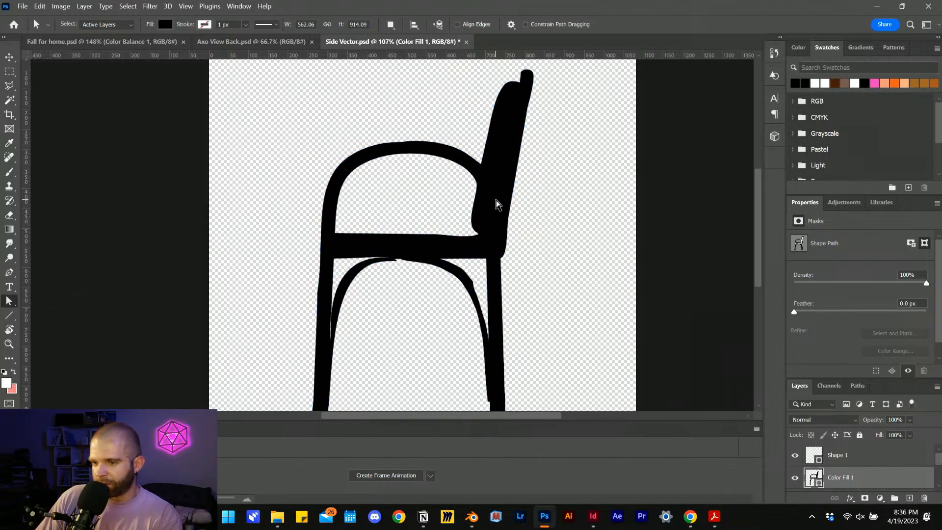
Delete the anchor points at the armrest opening's lower rear corner, and add a new anchor point near its upper rear corner
{"action": "left_click_drag", "start_coordinate": [474, 234], "coordinate": [485, 245]}
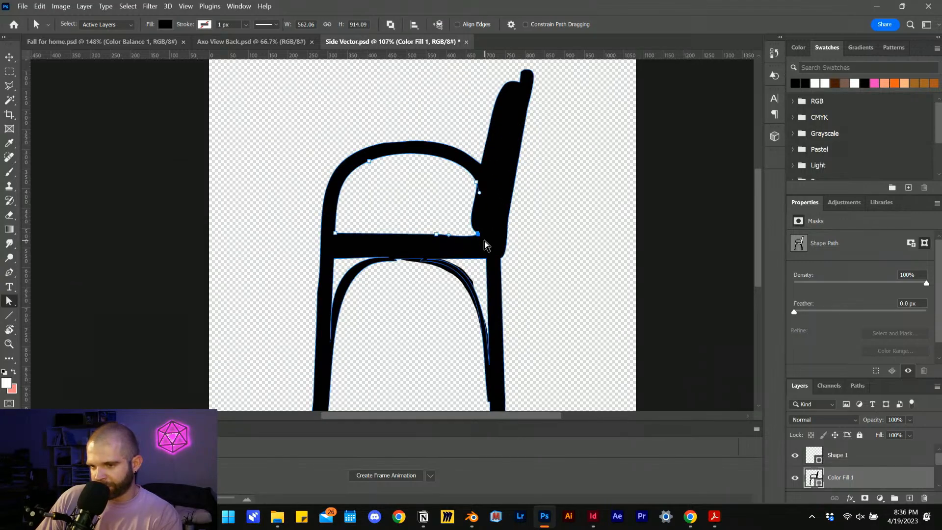
{"action": "key", "text": "Delete"}
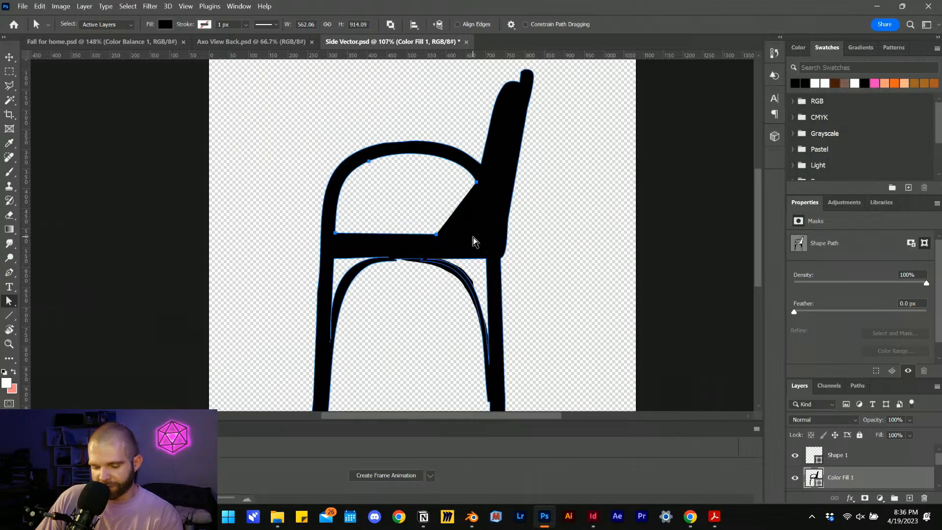
{"action": "key", "text": "p"}
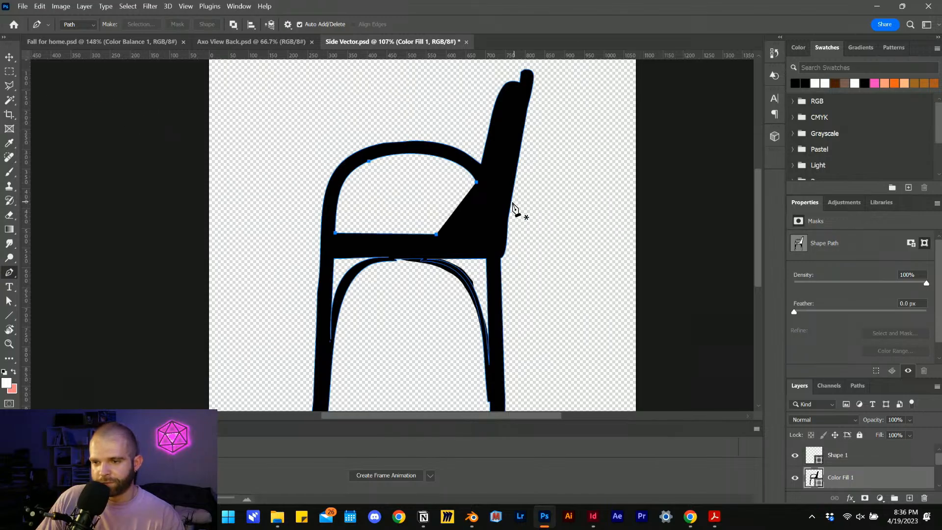
{"action": "left_click", "coordinate": [4, 275]}
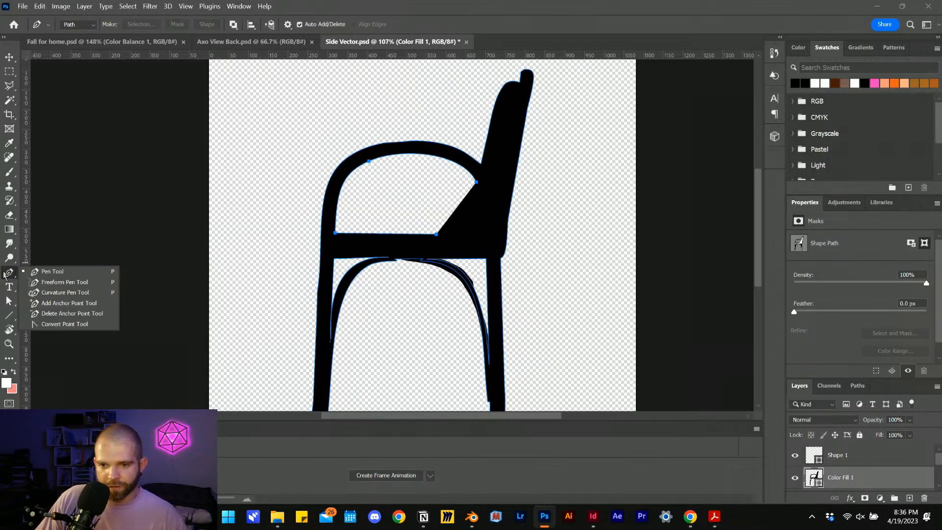
{"action": "left_click", "coordinate": [76, 306]}
{"action": "left_click", "coordinate": [458, 211]}
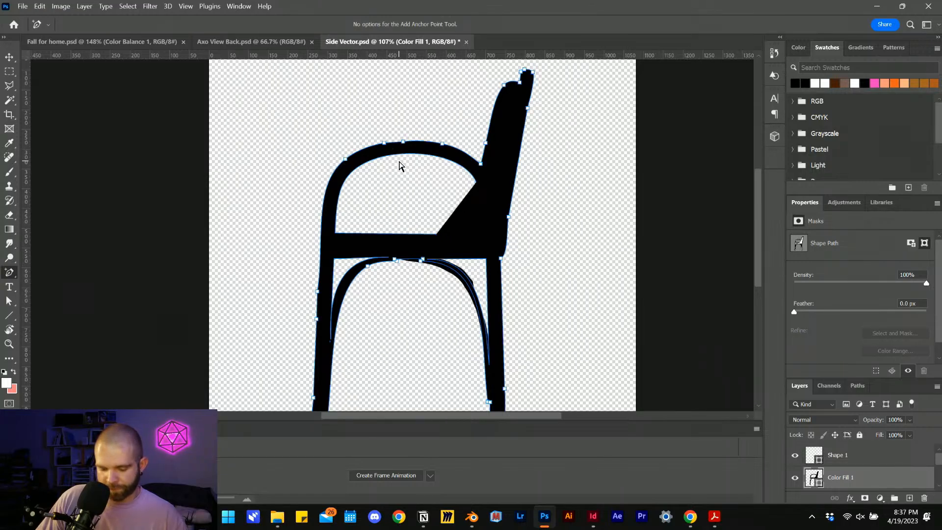
{"action": "key", "text": "a"}
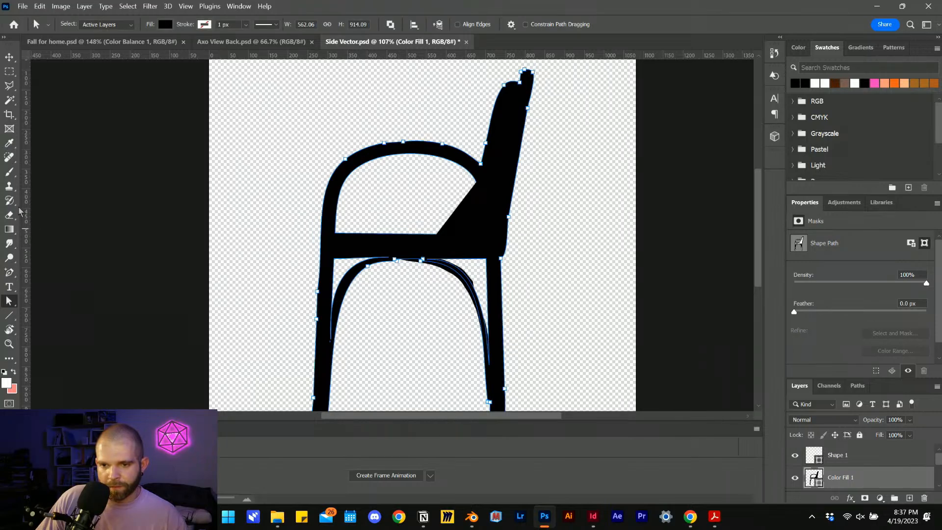
{"action": "left_click", "coordinate": [12, 274]}
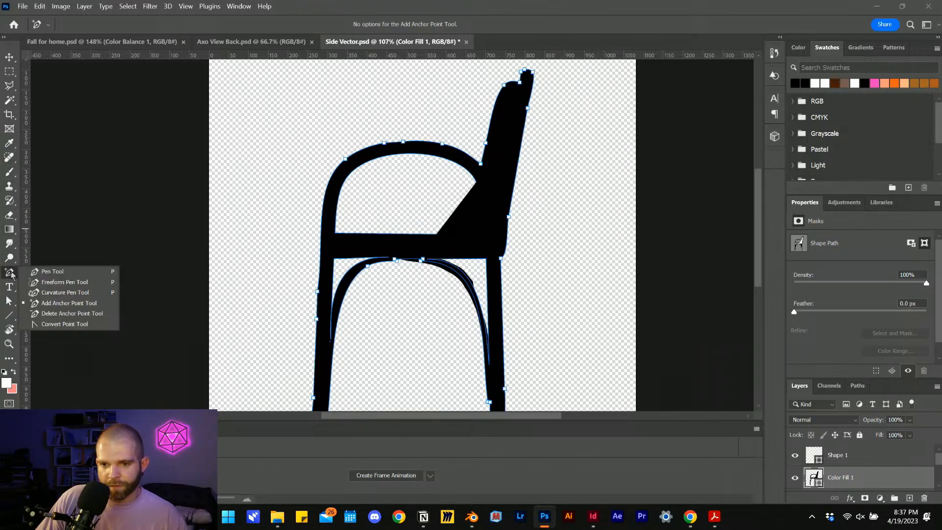
{"action": "left_click", "coordinate": [73, 307]}
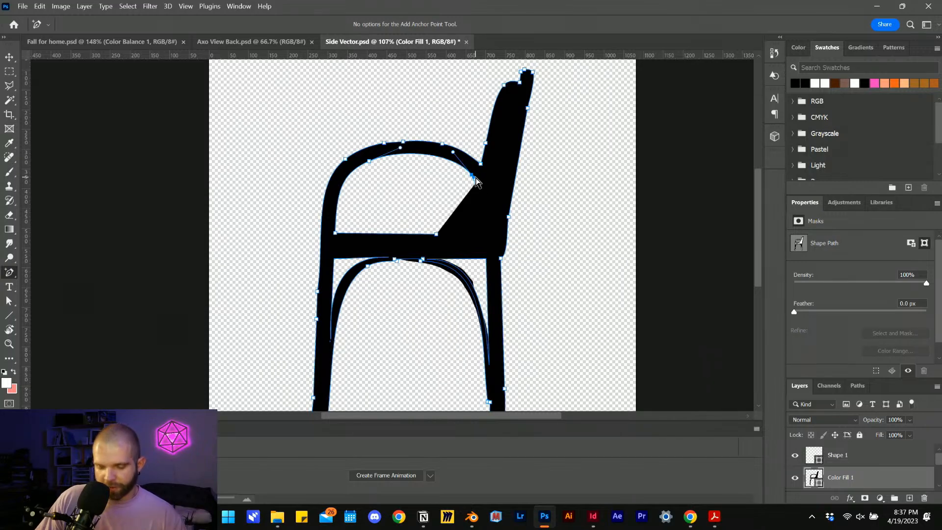
Move the added anchor point down to seat level and adjust its handle to form a square lower rear corner in the armrest opening
{"action": "key", "text": "a"}
{"action": "mouse_move", "coordinate": [473, 177]}
{"action": "left_mouse_down"}
{"action": "mouse_move", "coordinate": [474, 223]}
{"action": "mouse_move", "coordinate": [461, 204]}
{"action": "mouse_move", "coordinate": [476, 183]}
{"action": "left_mouse_up"}
{"action": "scroll", "coordinate": [477, 188], "scroll_direction": "up", "scroll_amount": 5}
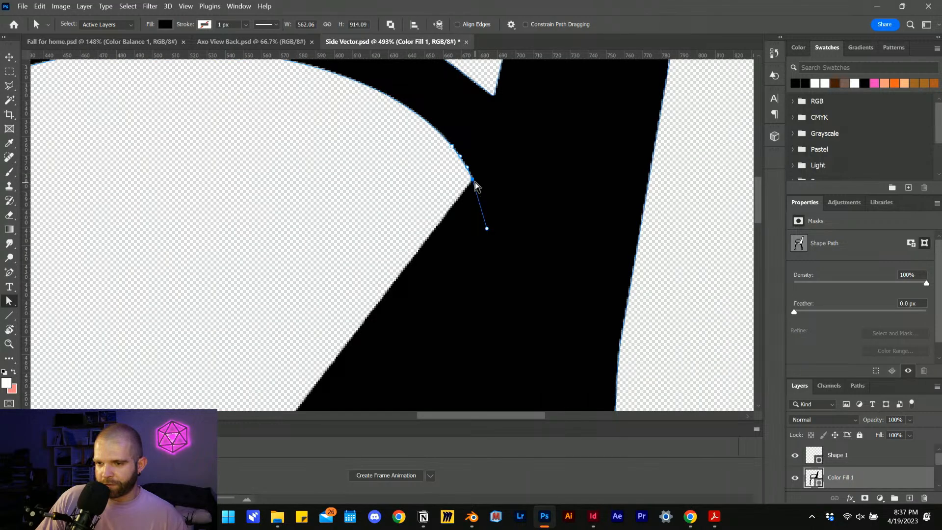
{"action": "left_click_drag", "start_coordinate": [475, 182], "coordinate": [474, 344]}
{"action": "scroll", "coordinate": [399, 193], "scroll_direction": "down", "scroll_amount": 3}
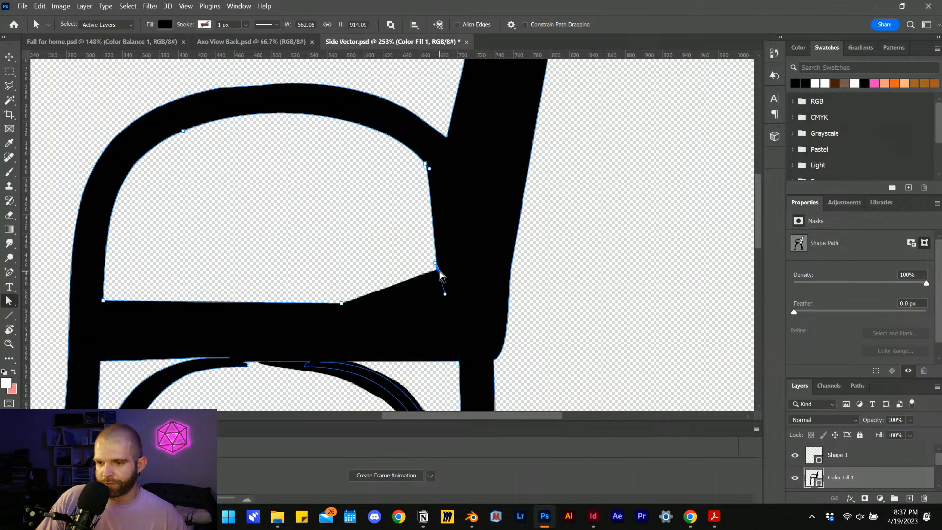
{"action": "left_click_drag", "start_coordinate": [438, 270], "coordinate": [398, 308]}
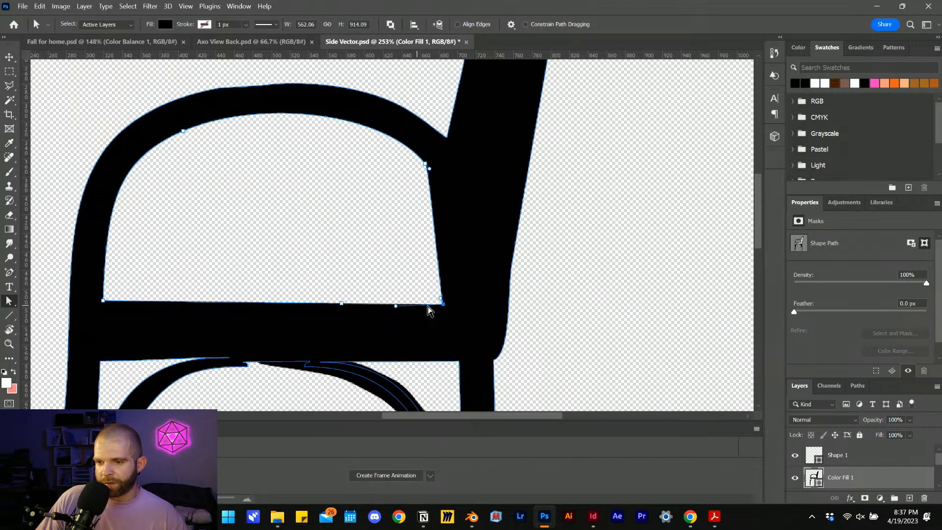
Move the armrest opening's upper rear anchor toward the backrest to straighten the rear edge, and adjust its handle to smooth the arch
{"action": "left_click", "coordinate": [425, 164]}
{"action": "left_click_drag", "start_coordinate": [425, 164], "coordinate": [443, 187]}
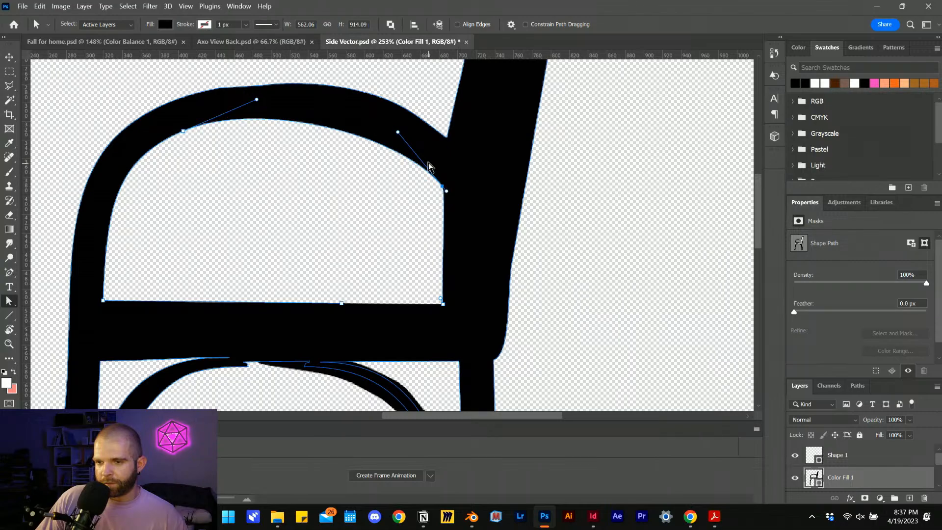
{"action": "left_click_drag", "start_coordinate": [398, 133], "coordinate": [381, 92]}
Save and close Side Vector.psd along with the other open Photoshop documents, and switch to Branded.indd in InDesign
{"action": "scroll", "coordinate": [492, 126], "scroll_direction": "down", "scroll_amount": 6}
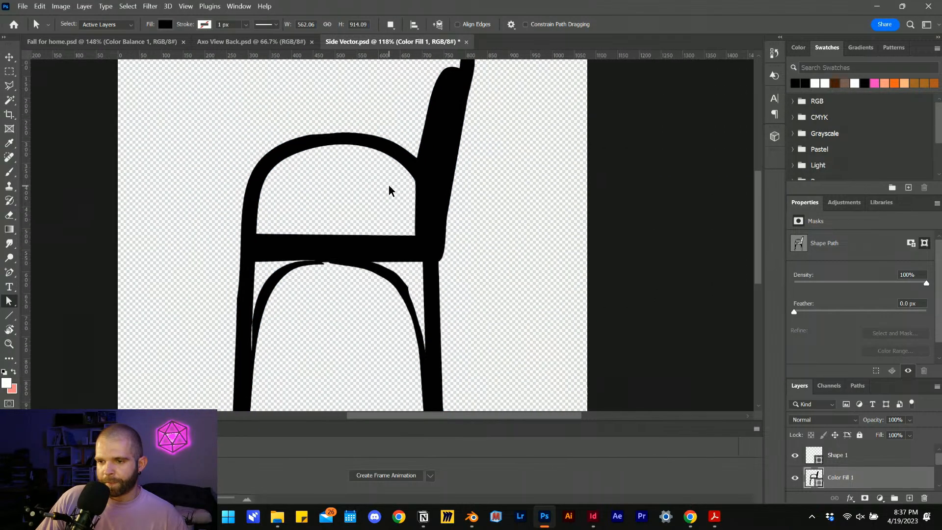
{"action": "scroll", "coordinate": [379, 252], "scroll_direction": "up", "scroll_amount": 3}
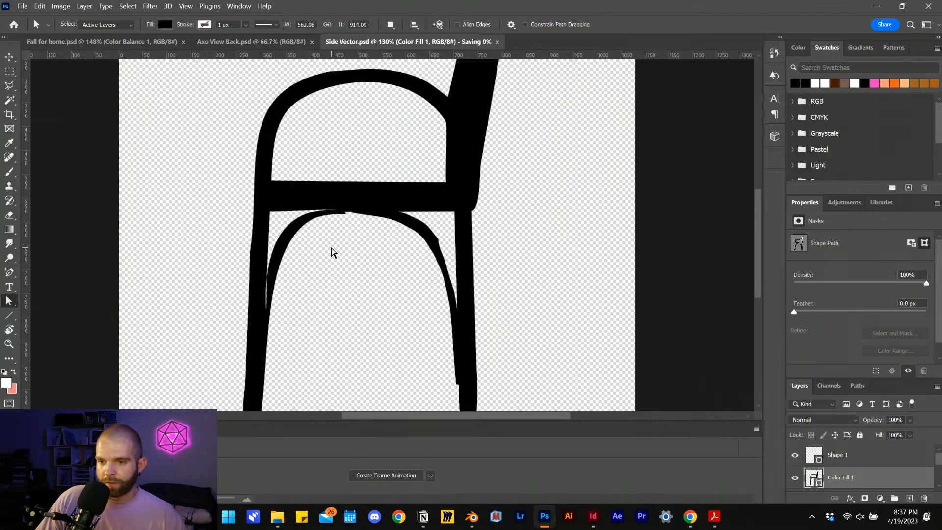
{"action": "left_click", "coordinate": [462, 42]}
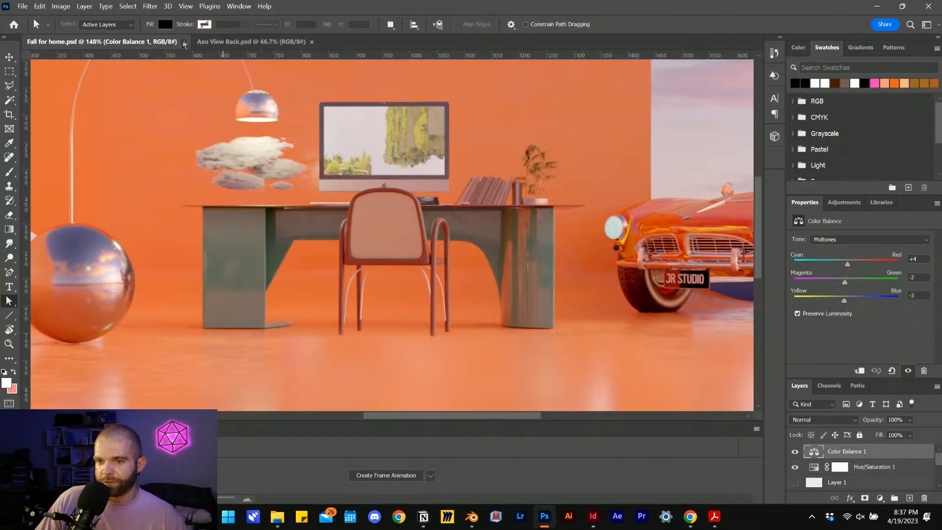
{"action": "left_click", "coordinate": [183, 41]}
{"action": "left_click", "coordinate": [152, 42]}
{"action": "left_click", "coordinate": [593, 516]}
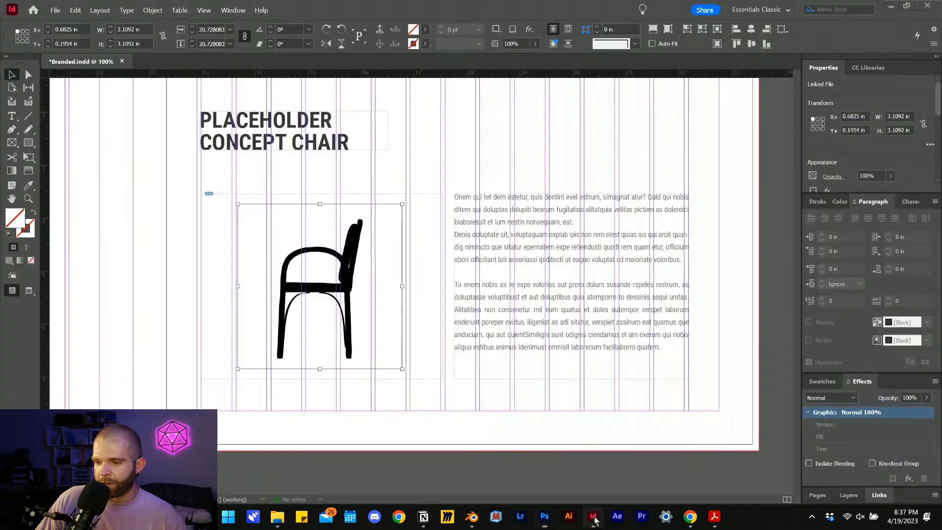
Update the modified link of the chair silhouette and enlarge the image proportionally from its center to about 3.99 in wide and high
{"action": "scroll", "coordinate": [399, 306], "scroll_direction": "down", "scroll_amount": 5}
{"action": "scroll", "coordinate": [398, 310], "scroll_direction": "up", "scroll_amount": 6}
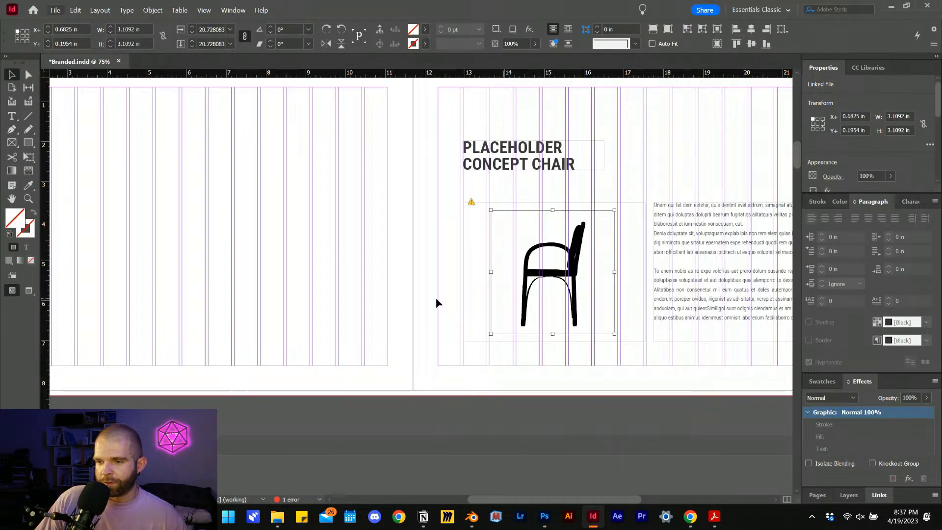
{"action": "left_click", "coordinate": [355, 205]}
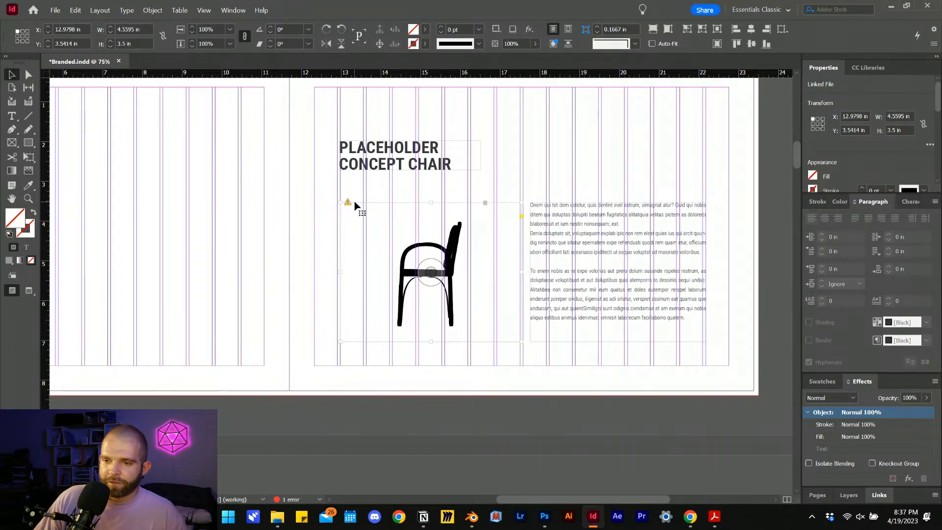
{"action": "left_click", "coordinate": [431, 273]}
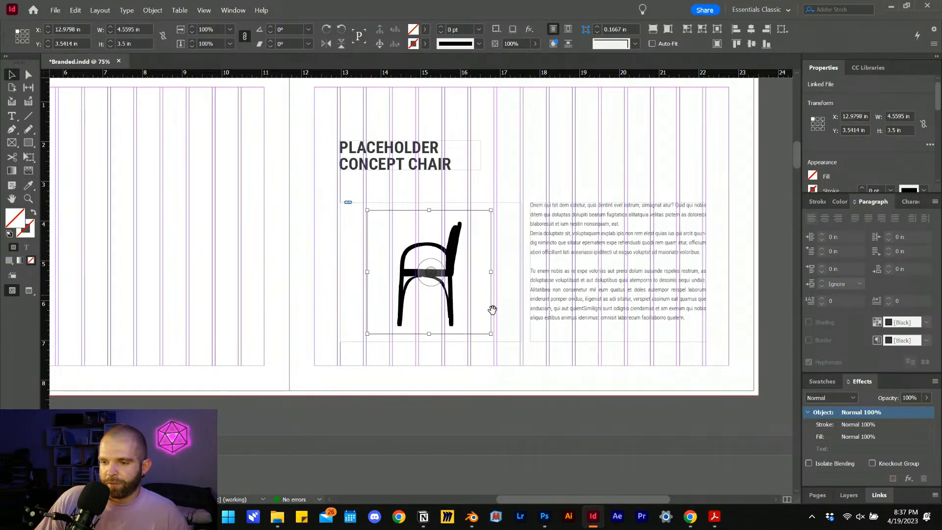
{"action": "left_click_drag", "start_coordinate": [493, 333], "coordinate": [508, 343]}
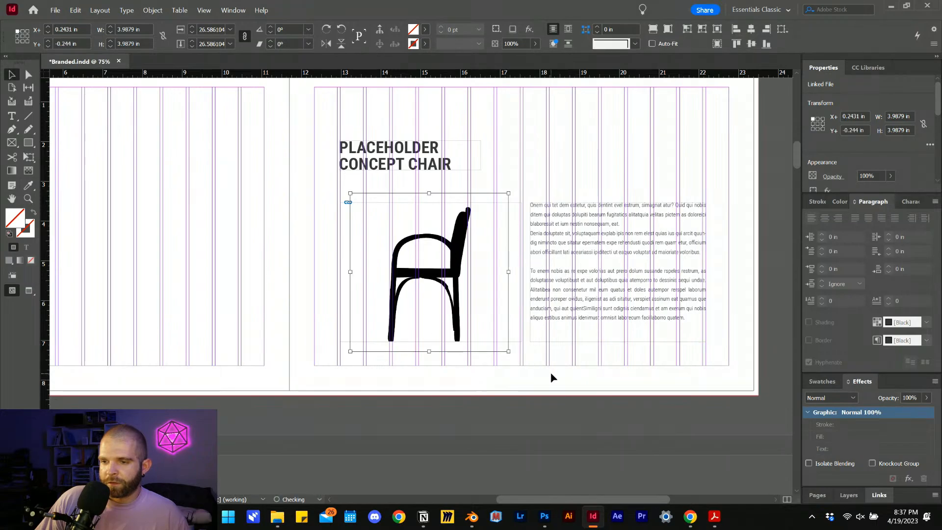
{"action": "left_click", "coordinate": [553, 378]}
Review the placeholder concept chair spread alongside the following 01 spread with the background application page
{"action": "scroll", "coordinate": [613, 322], "scroll_direction": "left", "scroll_amount": 5}
{"action": "scroll", "coordinate": [597, 322], "scroll_direction": "down", "scroll_amount": 2}
{"action": "scroll", "coordinate": [485, 314], "scroll_direction": "up", "scroll_amount": 1}
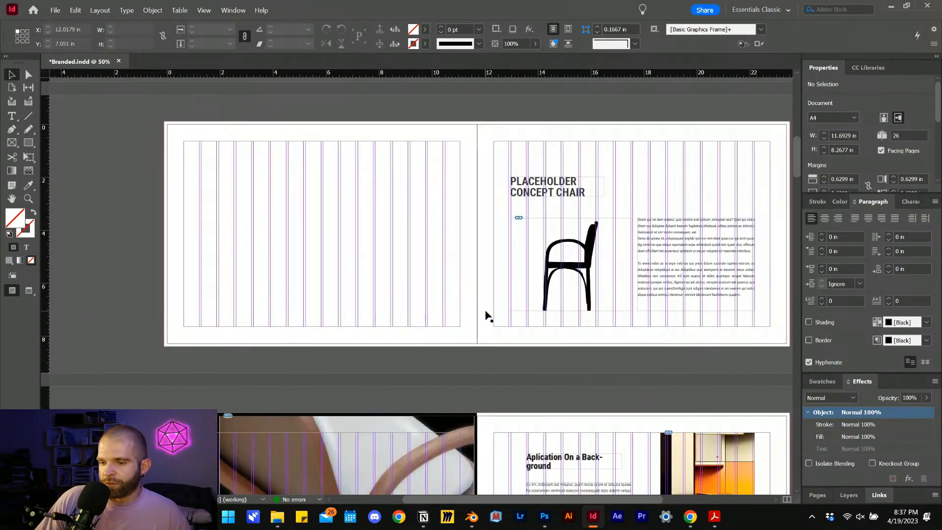
{"action": "scroll", "coordinate": [456, 290], "scroll_direction": "down", "scroll_amount": 2}
{"action": "scroll", "coordinate": [428, 275], "scroll_direction": "up", "scroll_amount": 2}
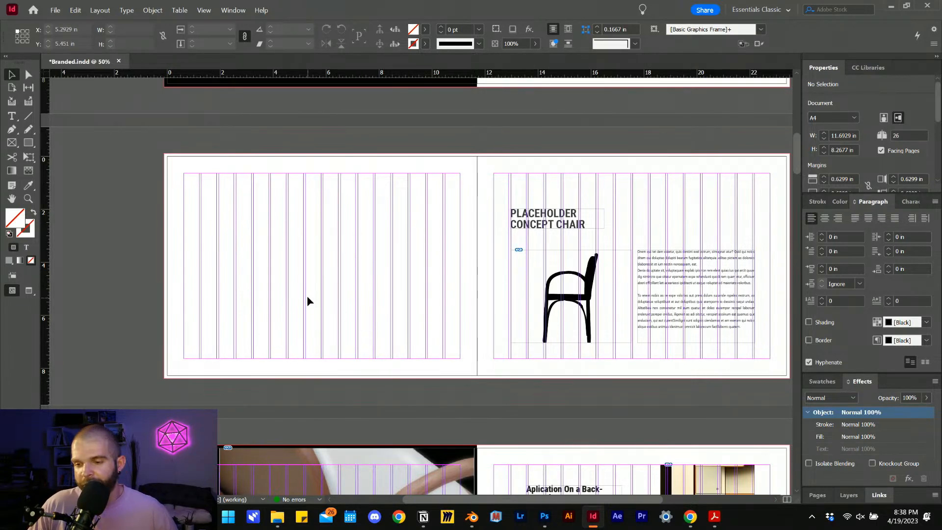
{"action": "scroll", "coordinate": [309, 296], "scroll_direction": "right", "scroll_amount": 3}
{"action": "scroll", "coordinate": [314, 290], "scroll_direction": "left", "scroll_amount": 1}
{"action": "scroll", "coordinate": [320, 270], "scroll_direction": "down", "scroll_amount": 5}
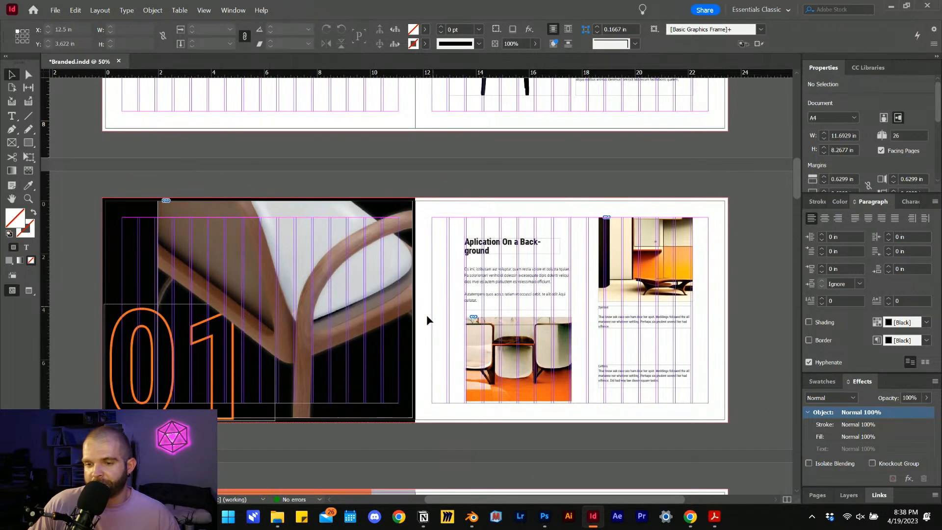
{"action": "scroll", "coordinate": [422, 321], "scroll_direction": "down", "scroll_amount": 1}
{"action": "scroll", "coordinate": [422, 321], "scroll_direction": "up", "scroll_amount": 3}
{"action": "scroll", "coordinate": [422, 329], "scroll_direction": "up", "scroll_amount": 1}
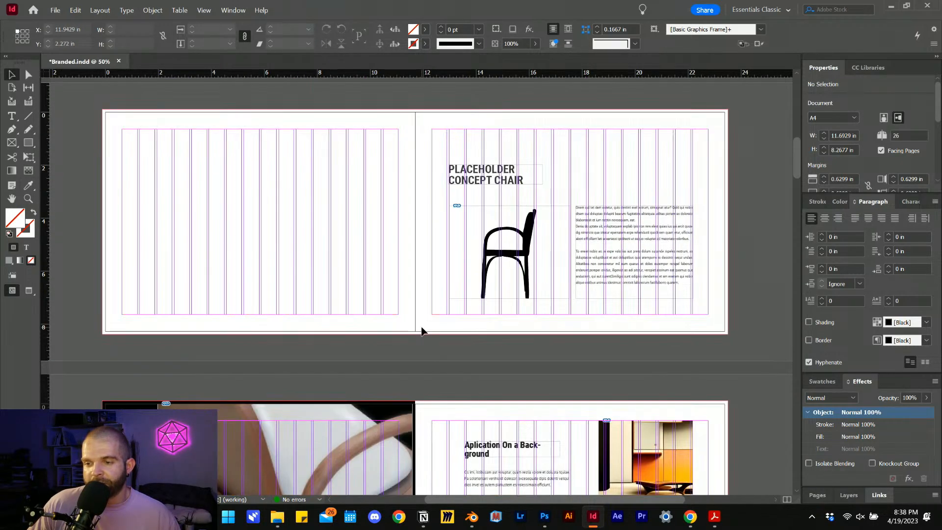
Save the updated Branded.indd document
{"action": "scroll", "coordinate": [419, 329], "scroll_direction": "down", "scroll_amount": 3}
{"action": "scroll", "coordinate": [419, 329], "scroll_direction": "up", "scroll_amount": 2}
{"action": "scroll", "coordinate": [419, 330], "scroll_direction": "down", "scroll_amount": 2}
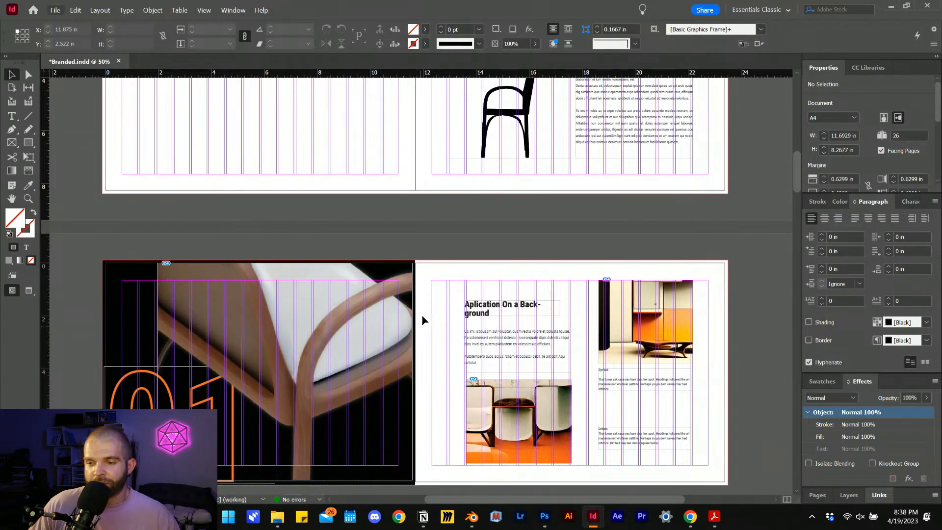
{"action": "scroll", "coordinate": [423, 319], "scroll_direction": "down", "scroll_amount": 1}
{"action": "key", "text": "ctrl+s"}
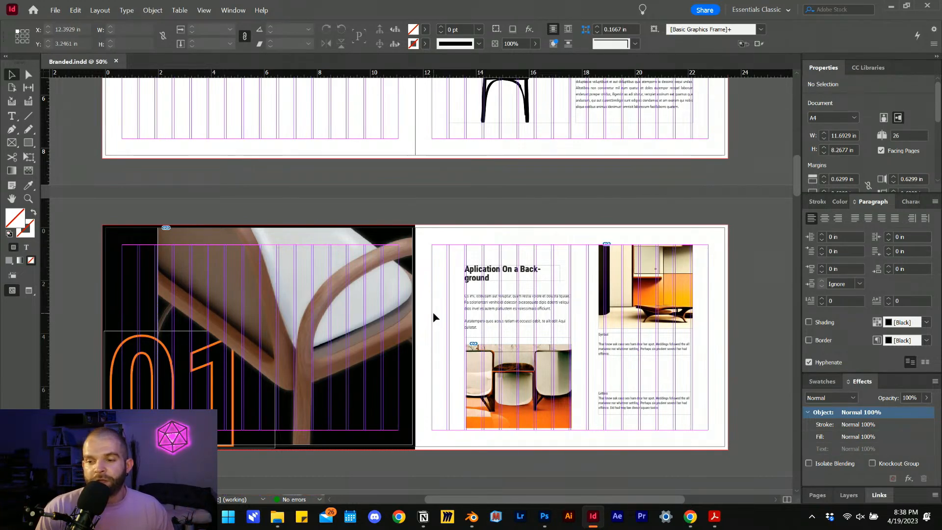
Examine how the layout flows from the concept chair spread through the 01 spread to the orange office and racing car spreads
{"action": "scroll", "coordinate": [433, 317], "scroll_direction": "up", "scroll_amount": 2}
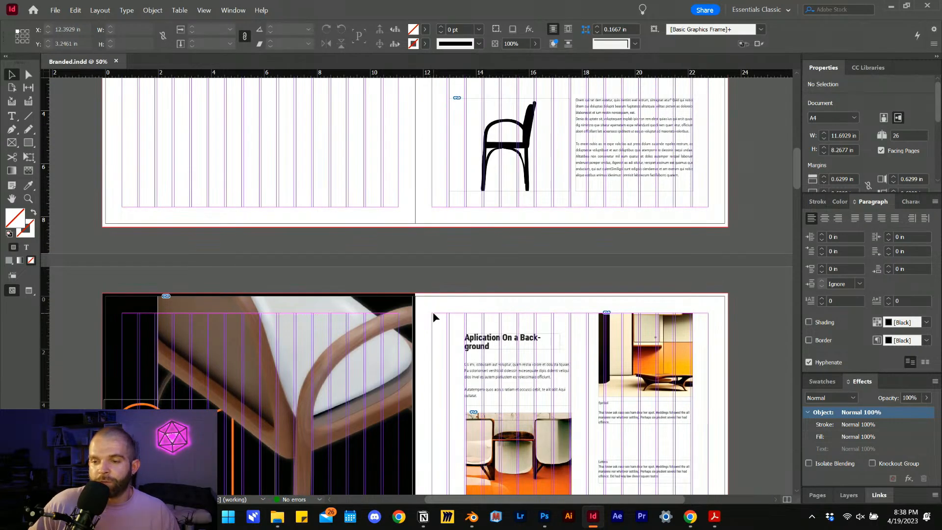
{"action": "scroll", "coordinate": [434, 317], "scroll_direction": "up", "scroll_amount": 4}
{"action": "scroll", "coordinate": [397, 247], "scroll_direction": "down", "scroll_amount": 11}
{"action": "scroll", "coordinate": [398, 245], "scroll_direction": "up", "scroll_amount": 2}
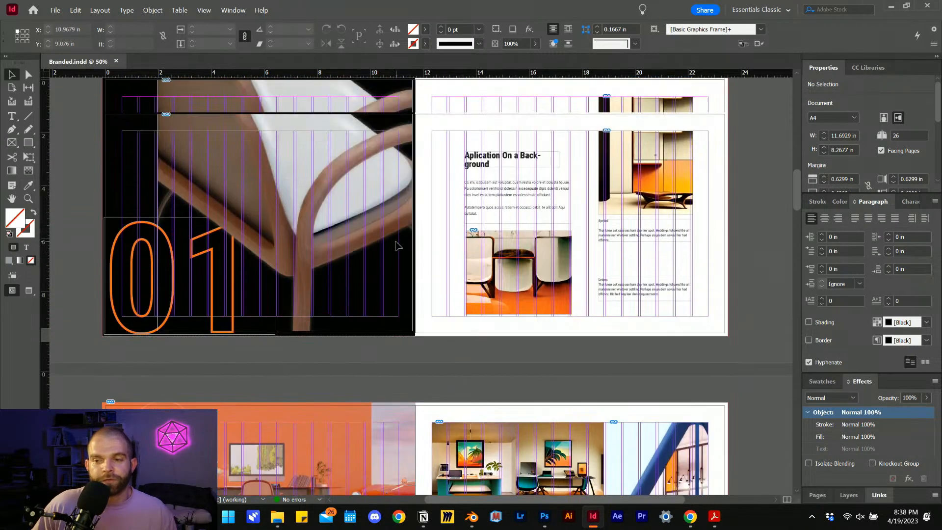
{"action": "scroll", "coordinate": [397, 246], "scroll_direction": "up", "scroll_amount": 4}
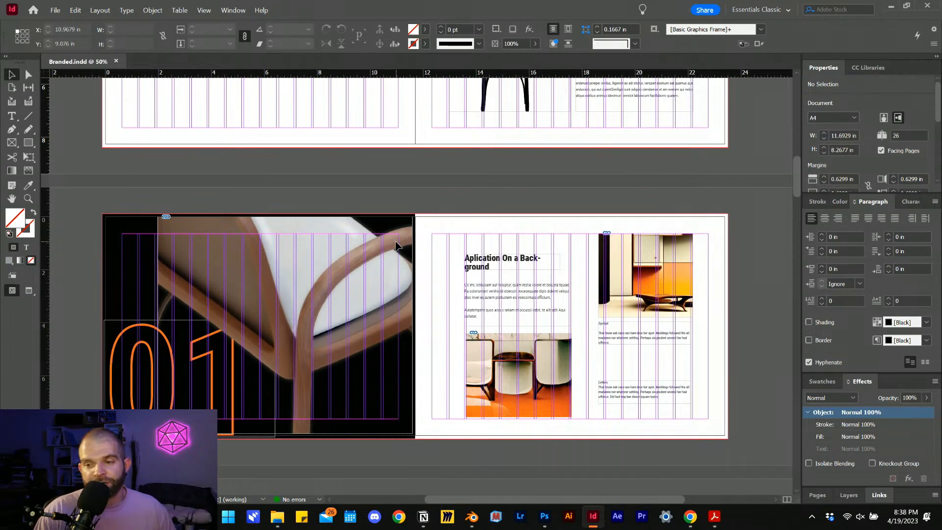
{"action": "scroll", "coordinate": [371, 260], "scroll_direction": "down", "scroll_amount": 8}
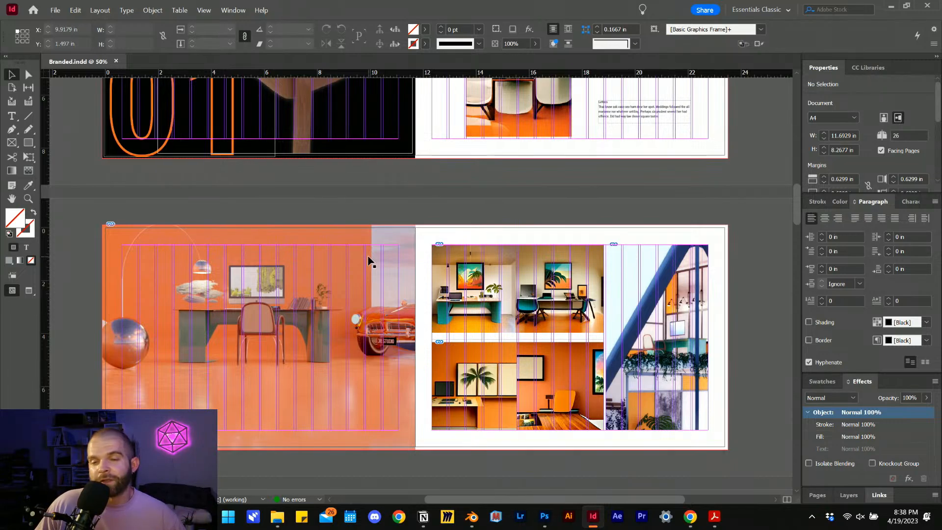
{"action": "scroll", "coordinate": [343, 343], "scroll_direction": "down", "scroll_amount": 7}
{"action": "scroll", "coordinate": [366, 347], "scroll_direction": "up", "scroll_amount": 3}
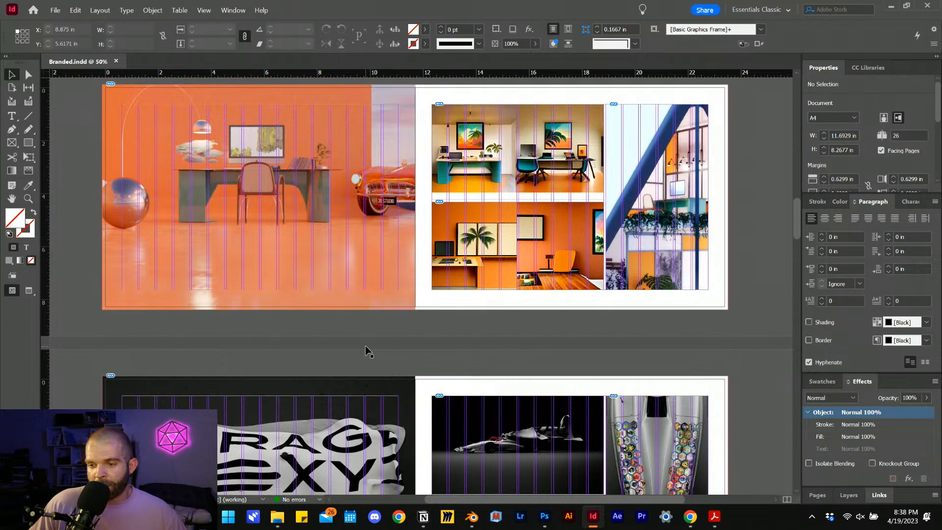
{"action": "scroll", "coordinate": [365, 350], "scroll_direction": "up", "scroll_amount": 5}
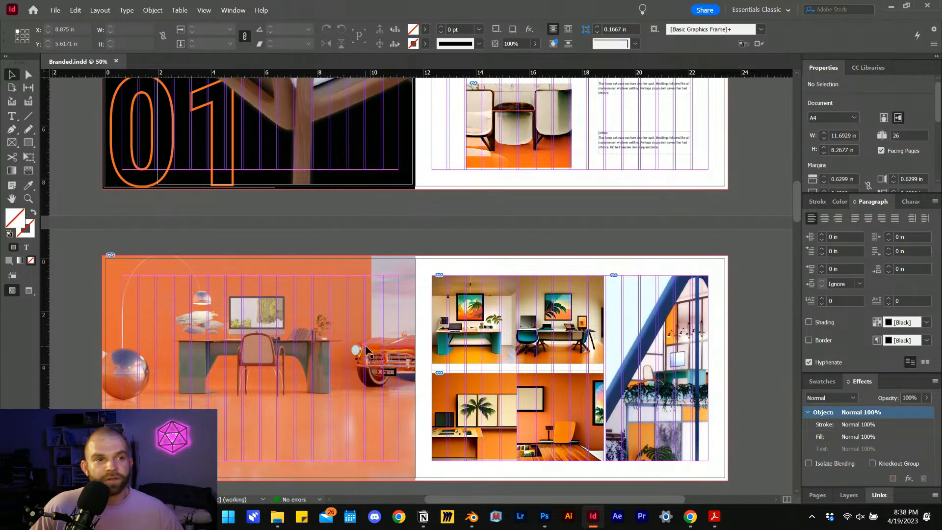